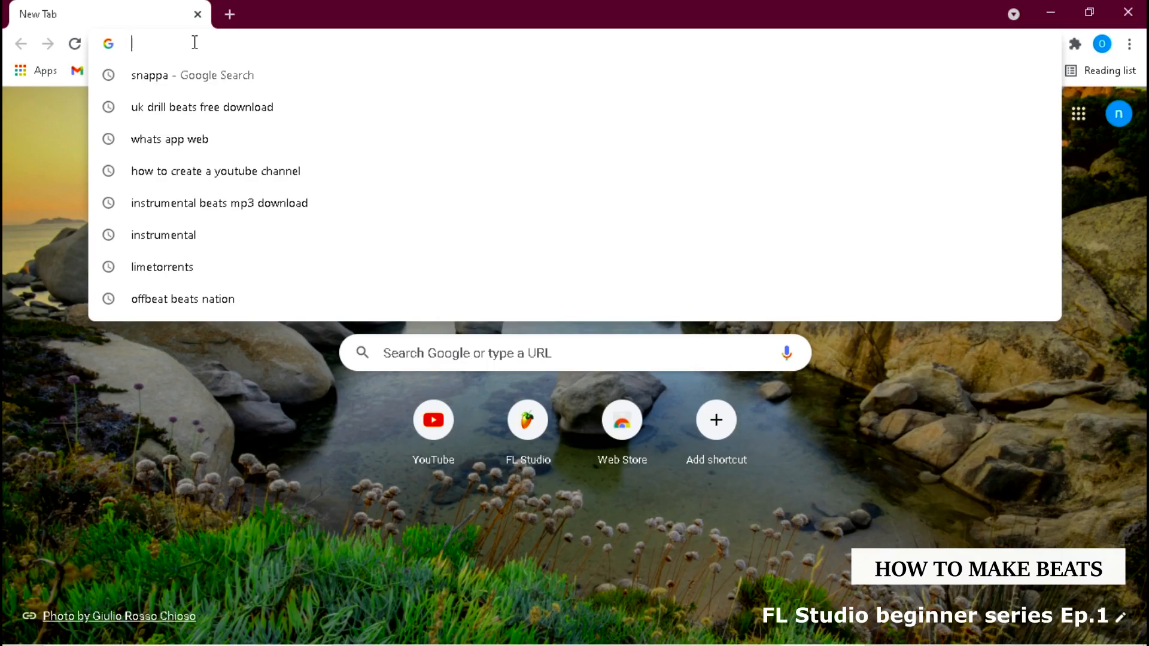
text(www.flstudio.com)
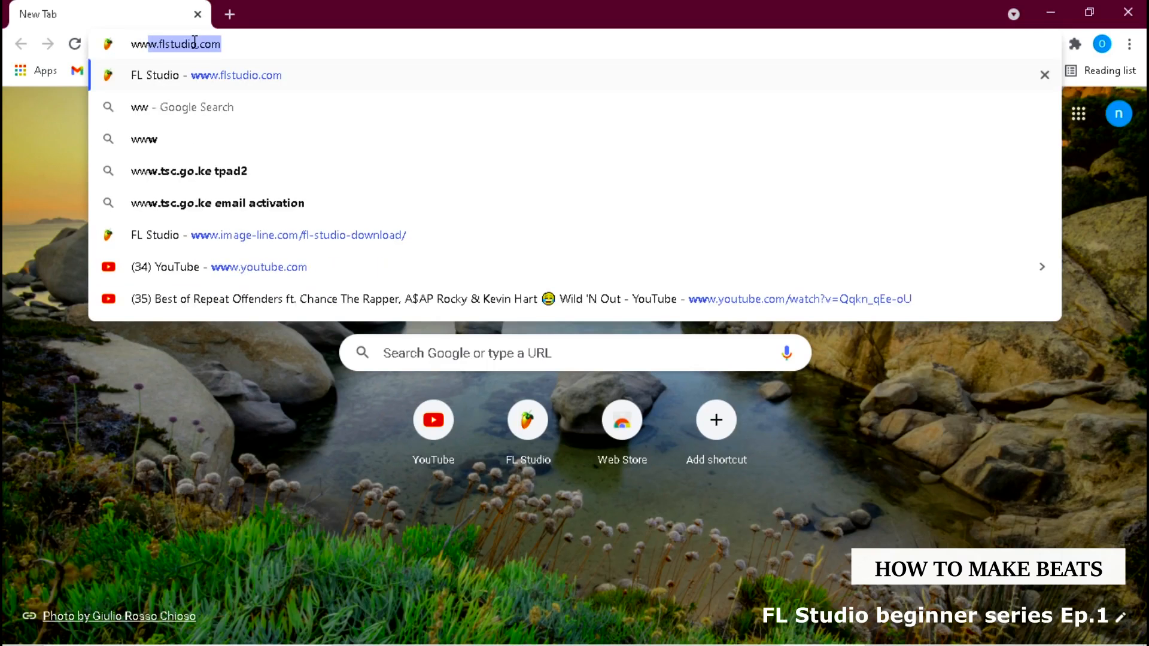
click(296, 75)
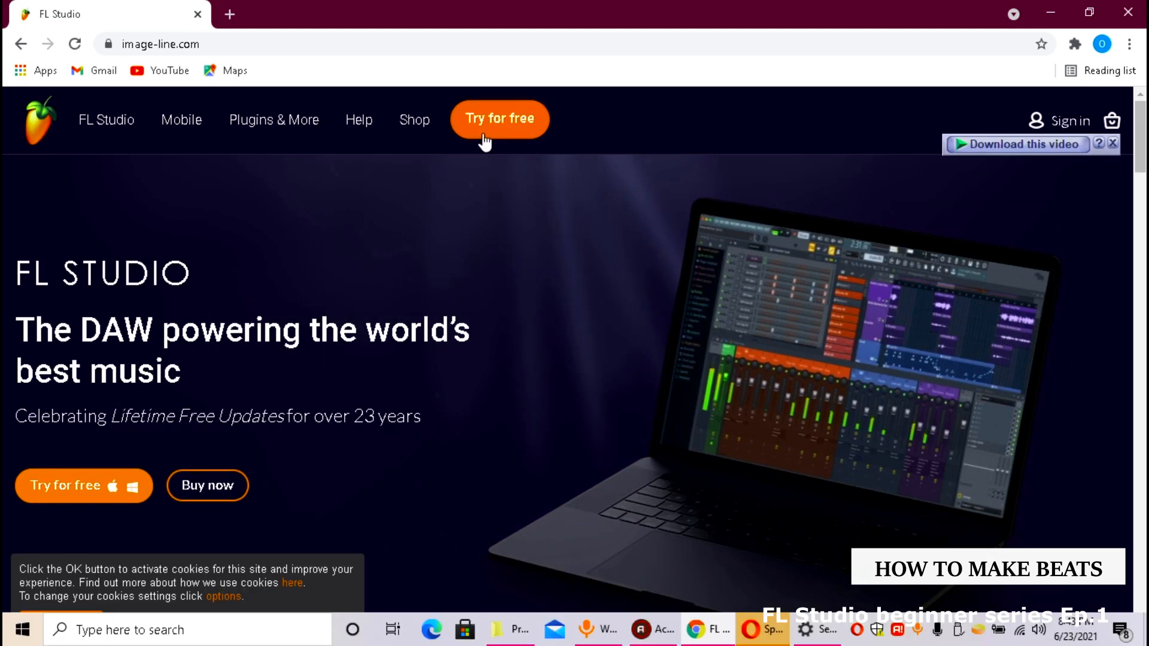
click(486, 133)
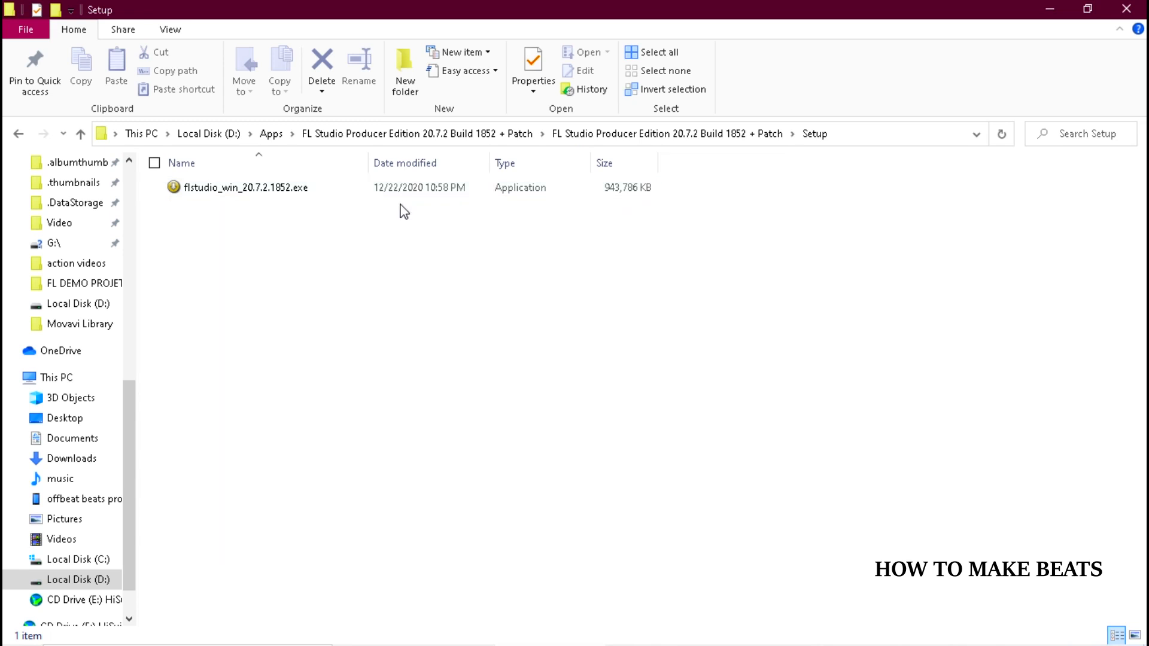
Run the flstudio_win_20.7.2.1852.exe installer from the Setup folder, accept the license agreement and choose installation for all users
click(238, 196)
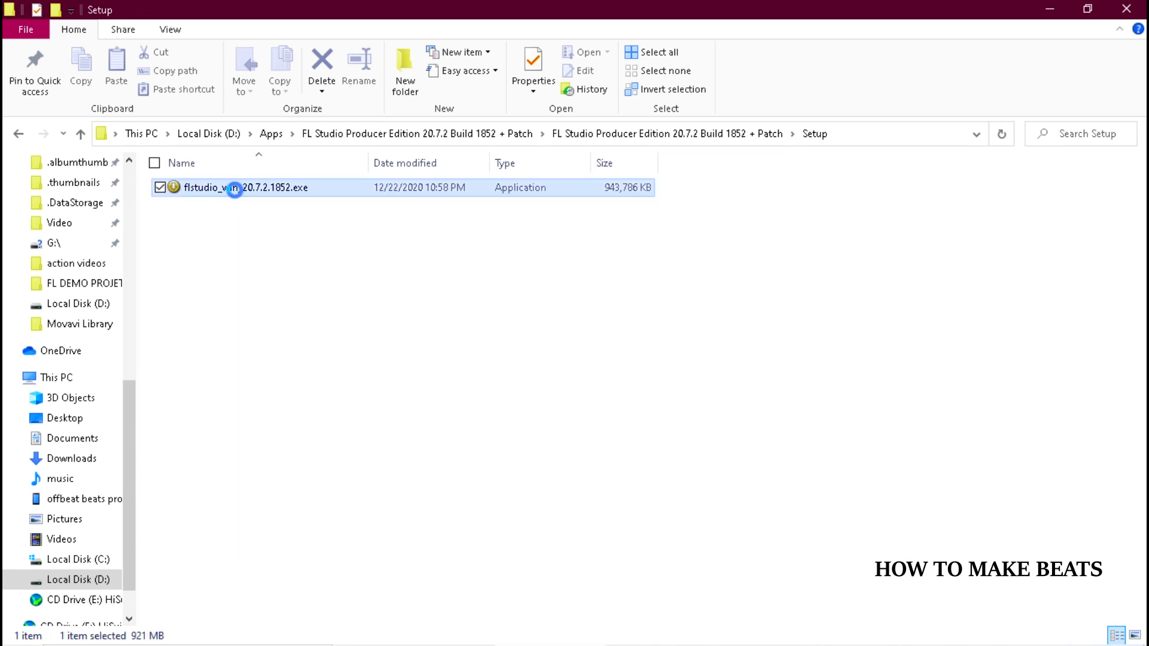
click(633, 347)
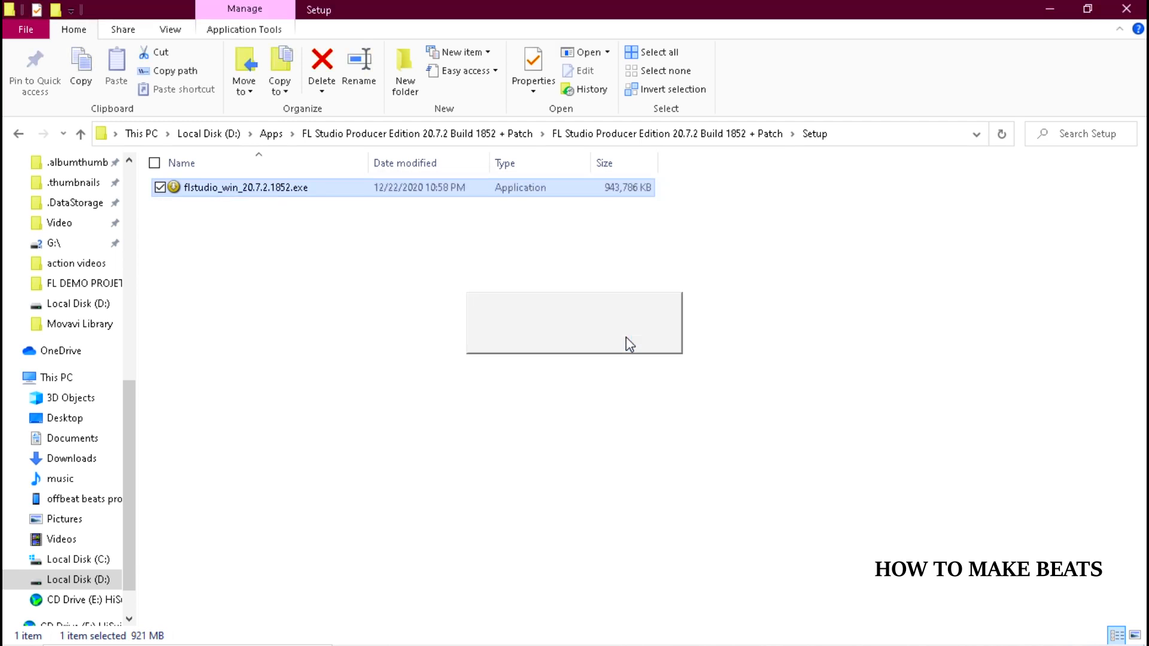
click(663, 469)
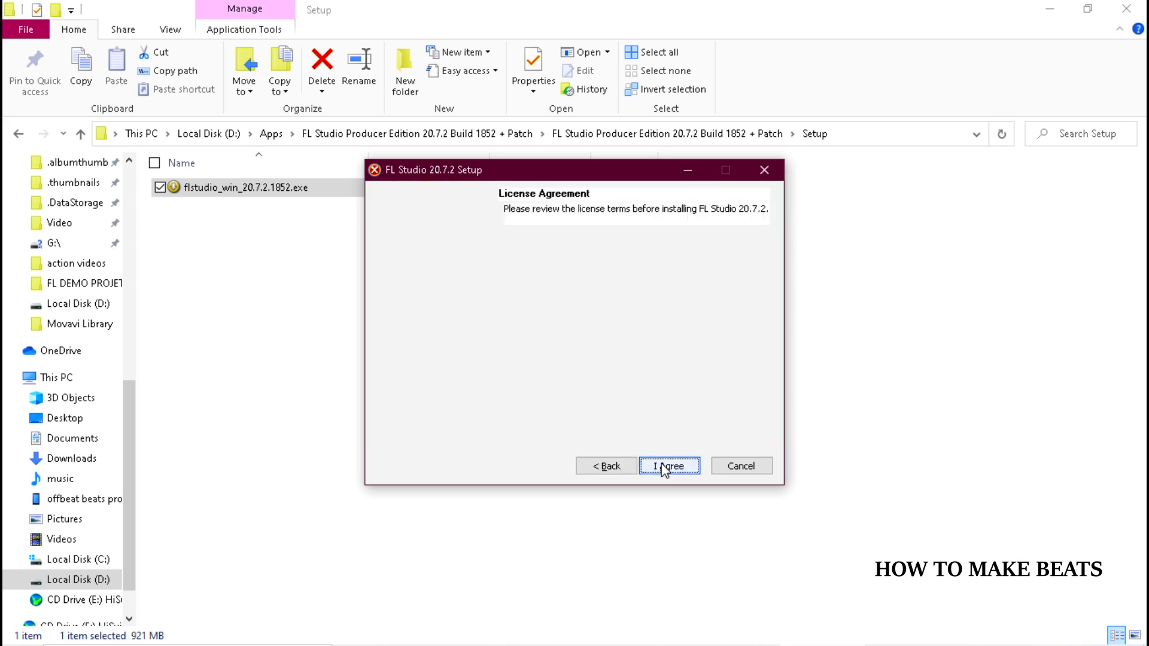
click(668, 469)
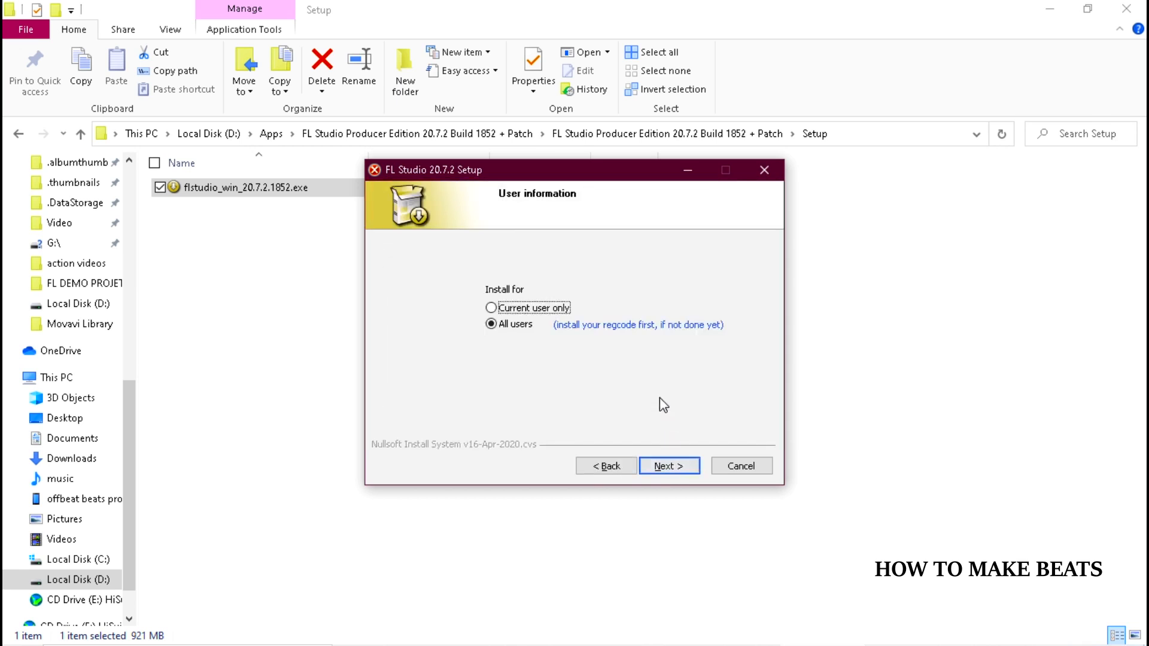
click(648, 468)
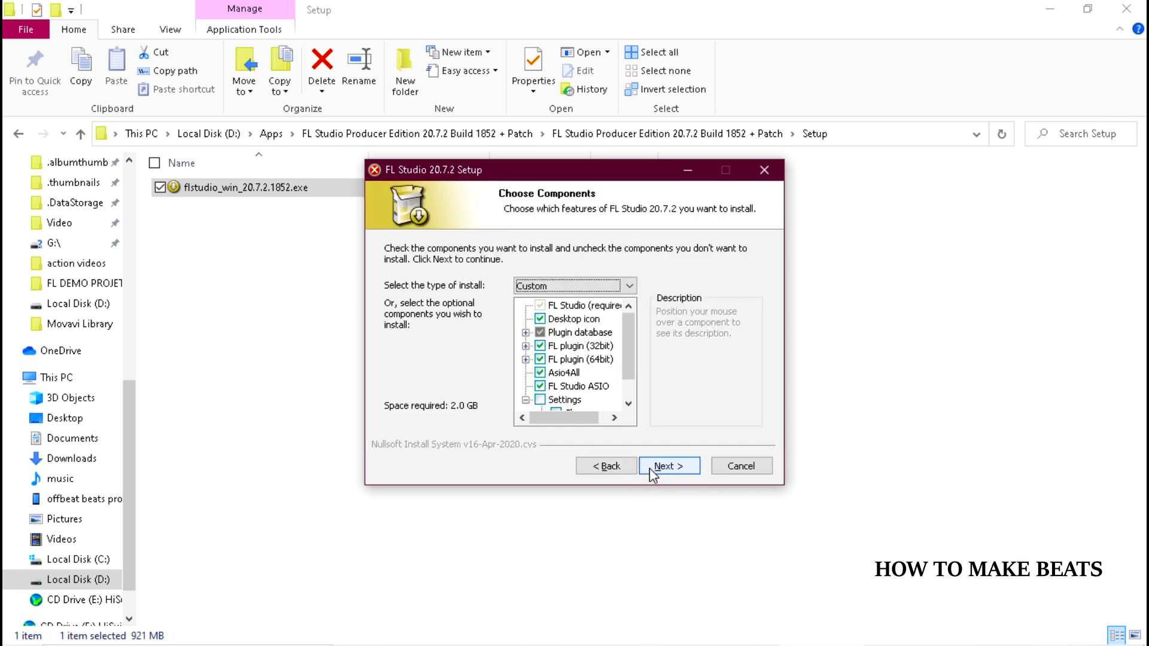
Install the preselected FL Studio components into the folder C:\Program Files\Image-Line\FL Studio 20
click(668, 466)
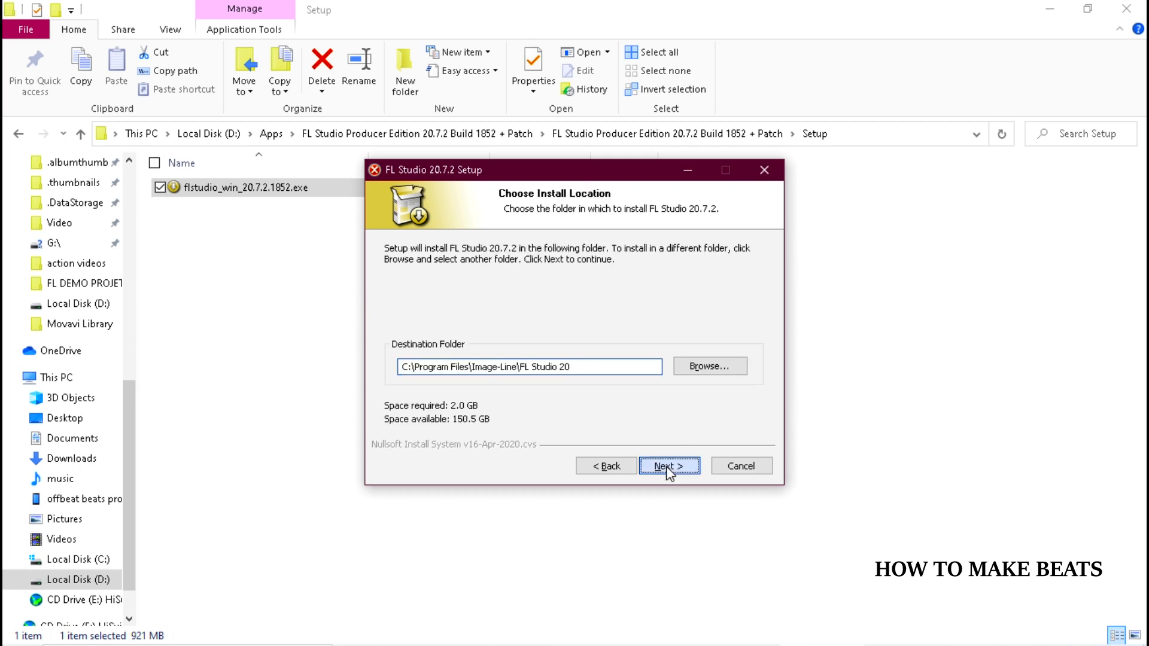
click(666, 466)
click(668, 465)
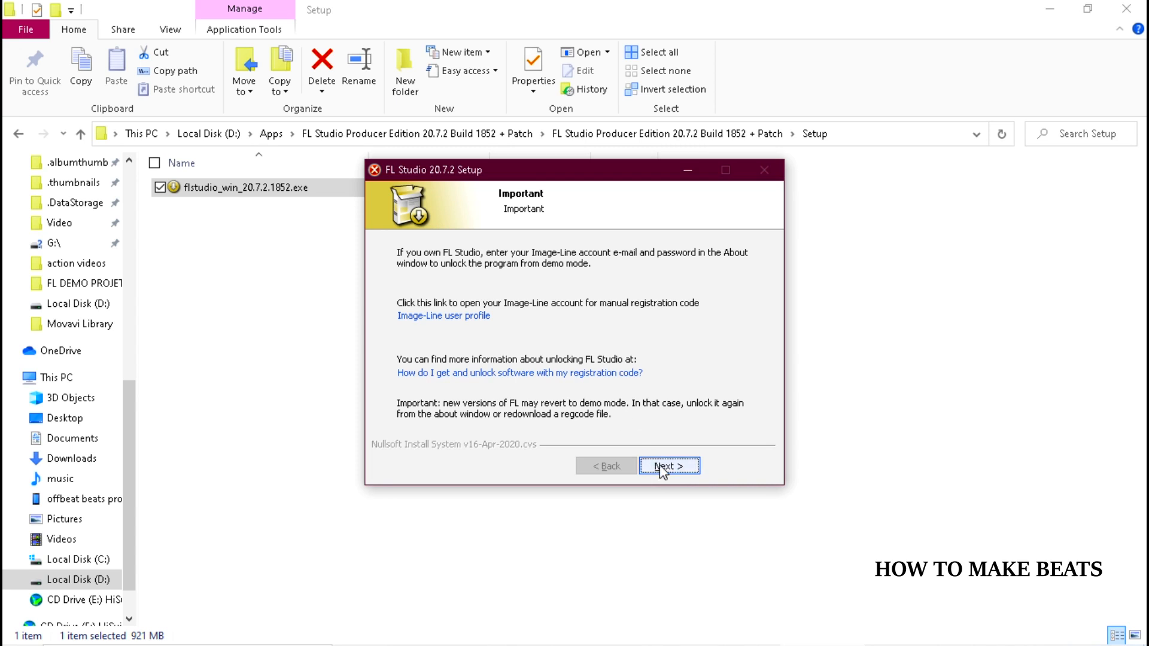
Finish the FL Studio 20.7.2 setup past its information pages and minimize the Setup folder window
click(664, 469)
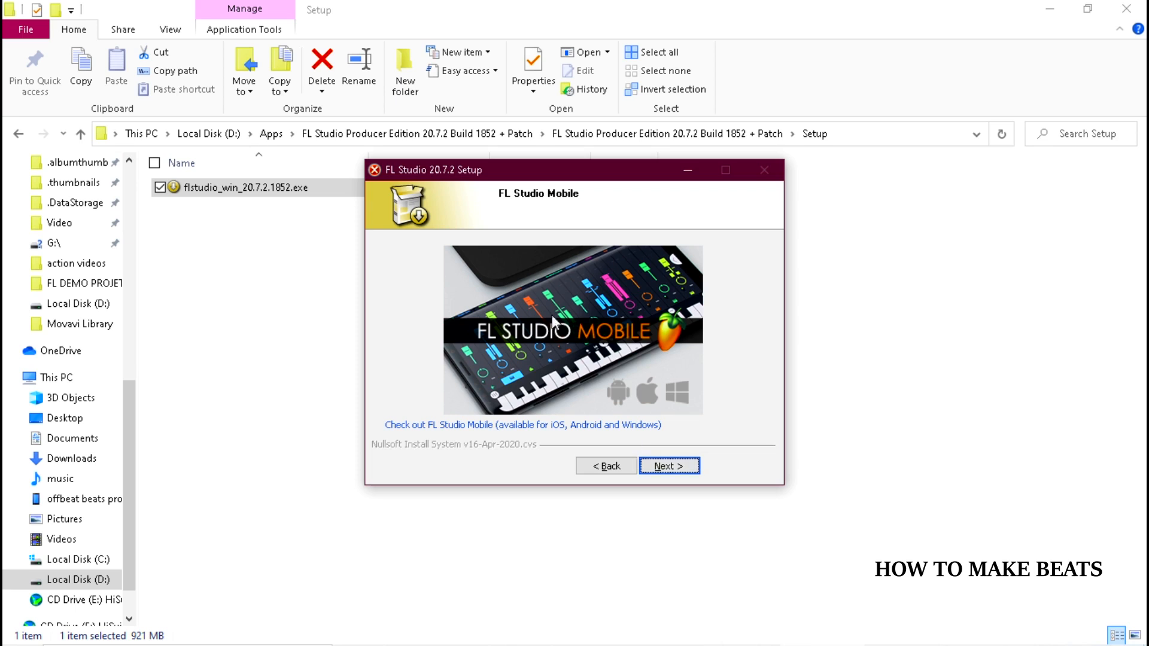
click(672, 468)
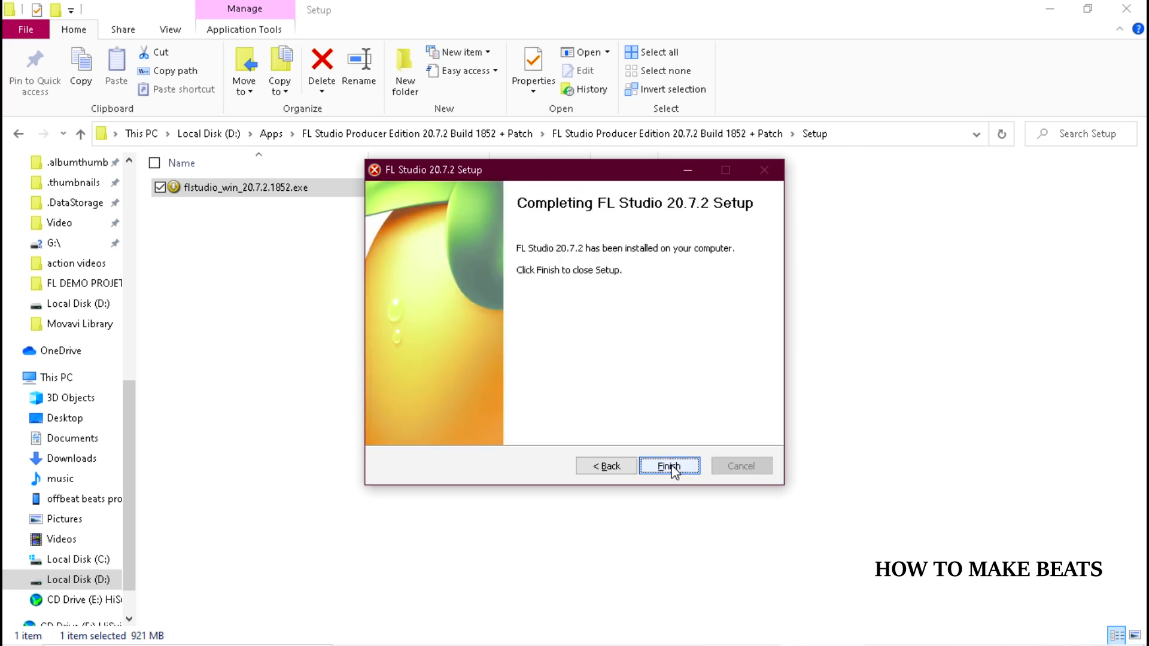
click(670, 467)
click(1051, 8)
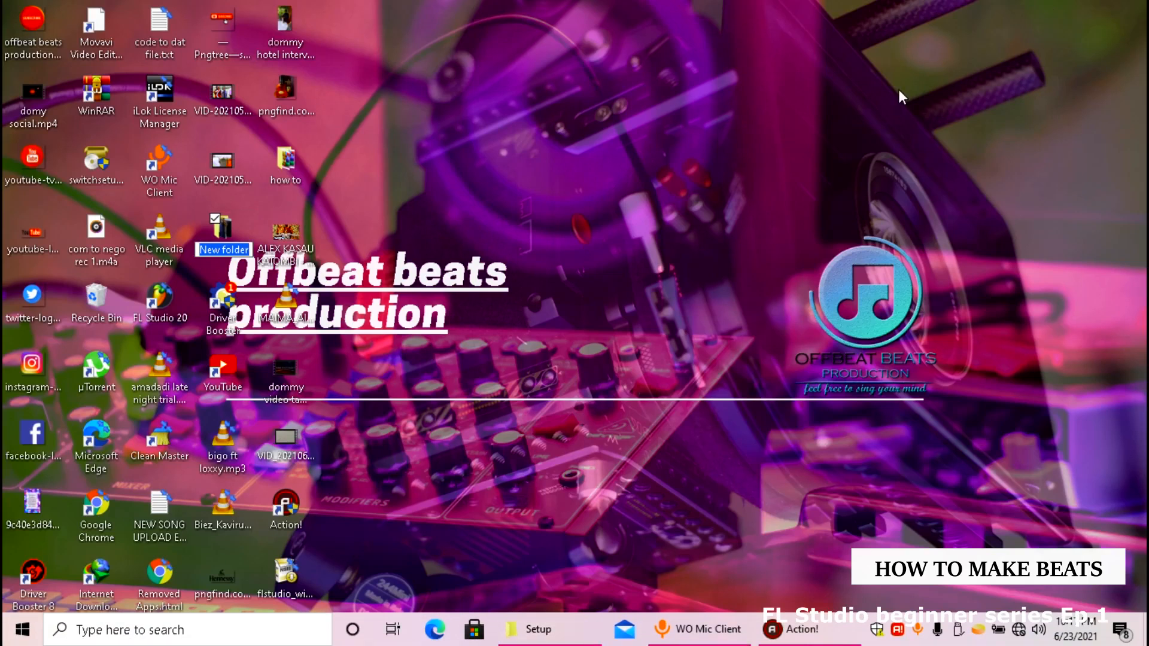
Launch FL Studio 20 from the desktop and close the channel rack and playlist windows
double_click(163, 304)
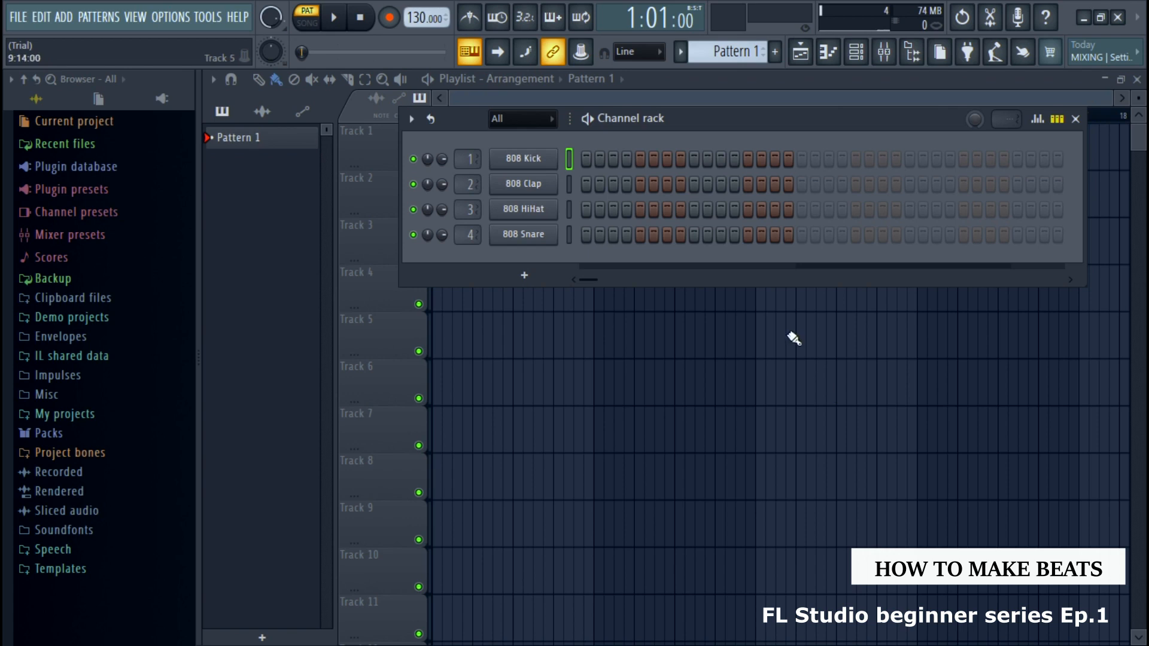
click(1075, 120)
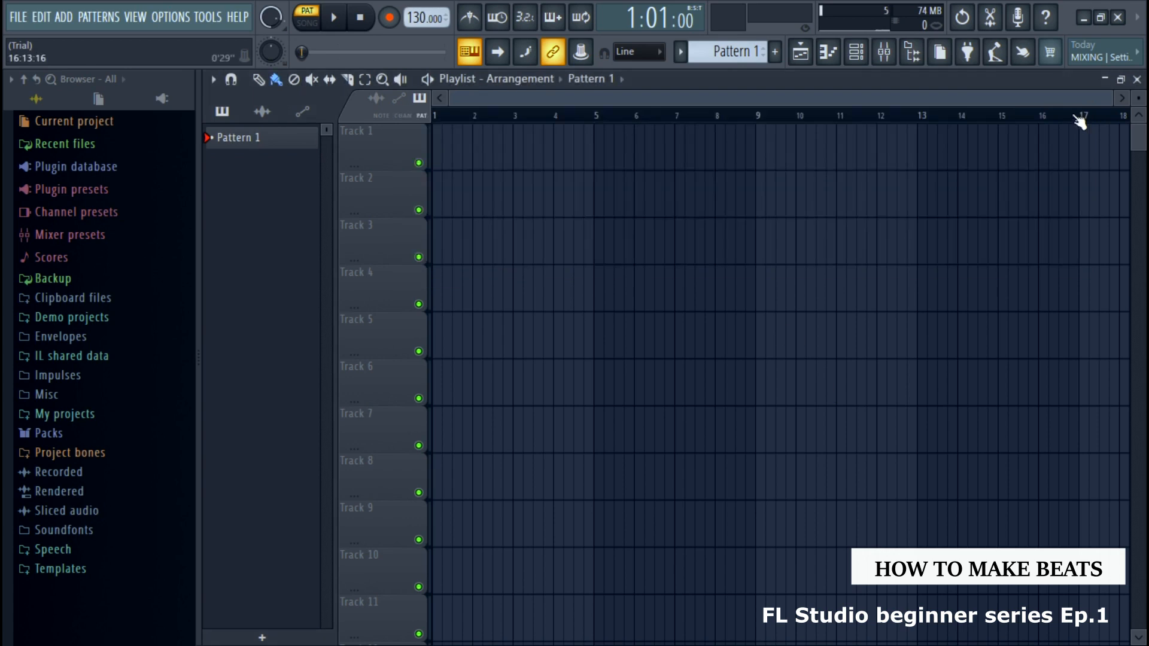
click(1137, 79)
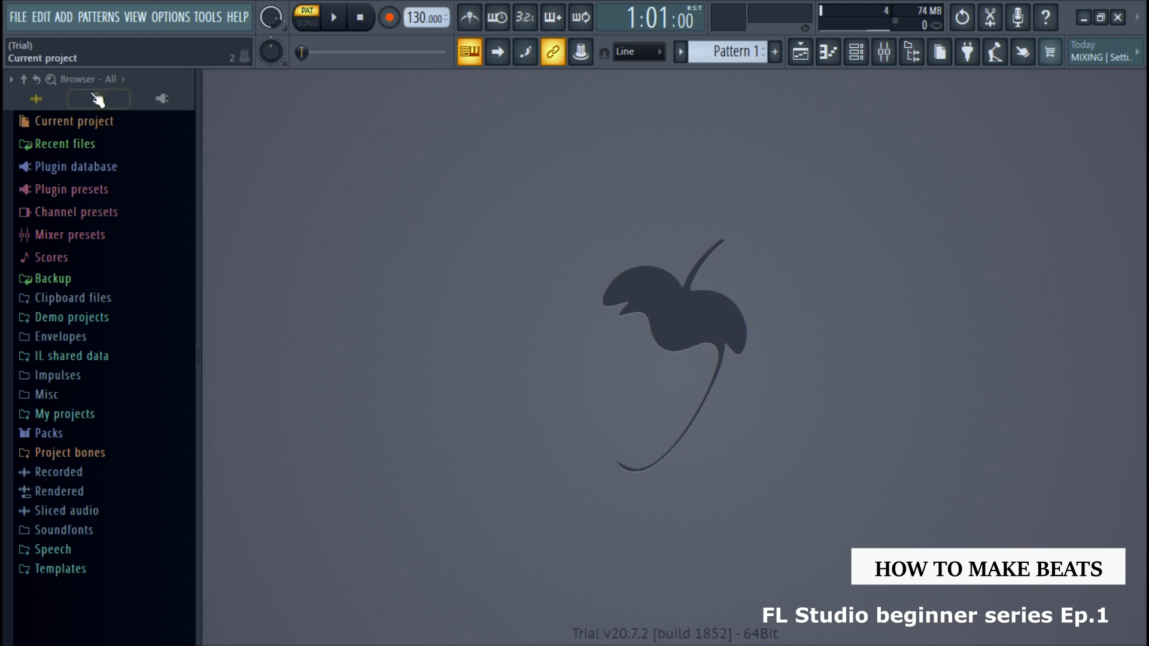
Examine the available commands for project files and export, adding plugins, managing patterns, and showing windows
click(15, 21)
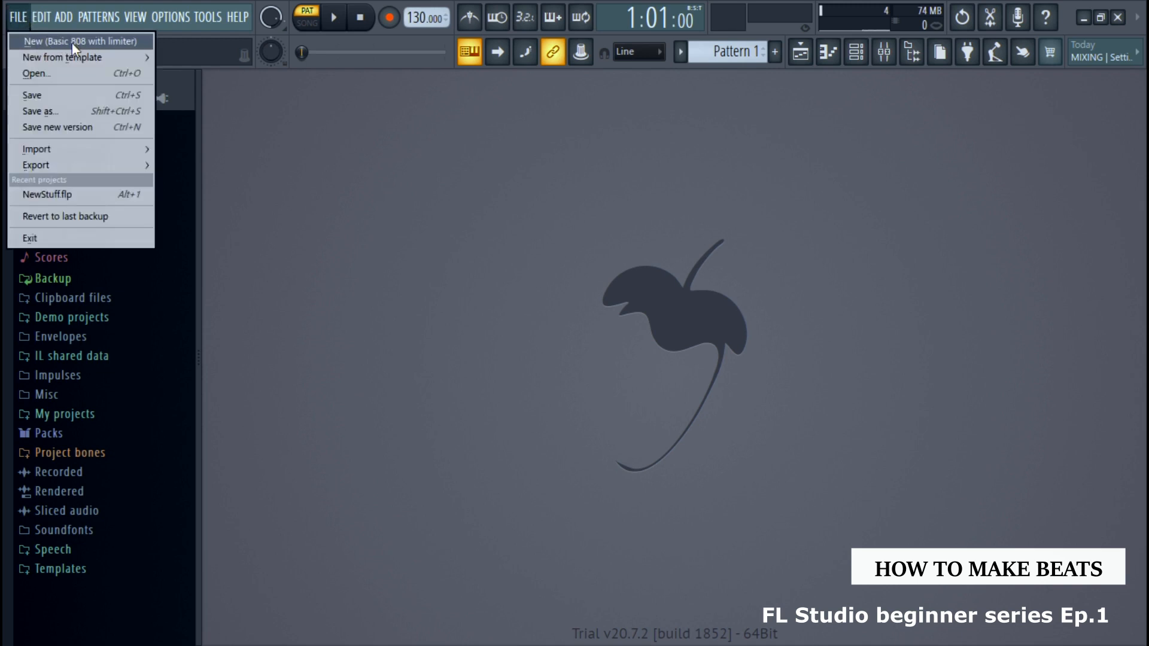
mouse_move(77, 54)
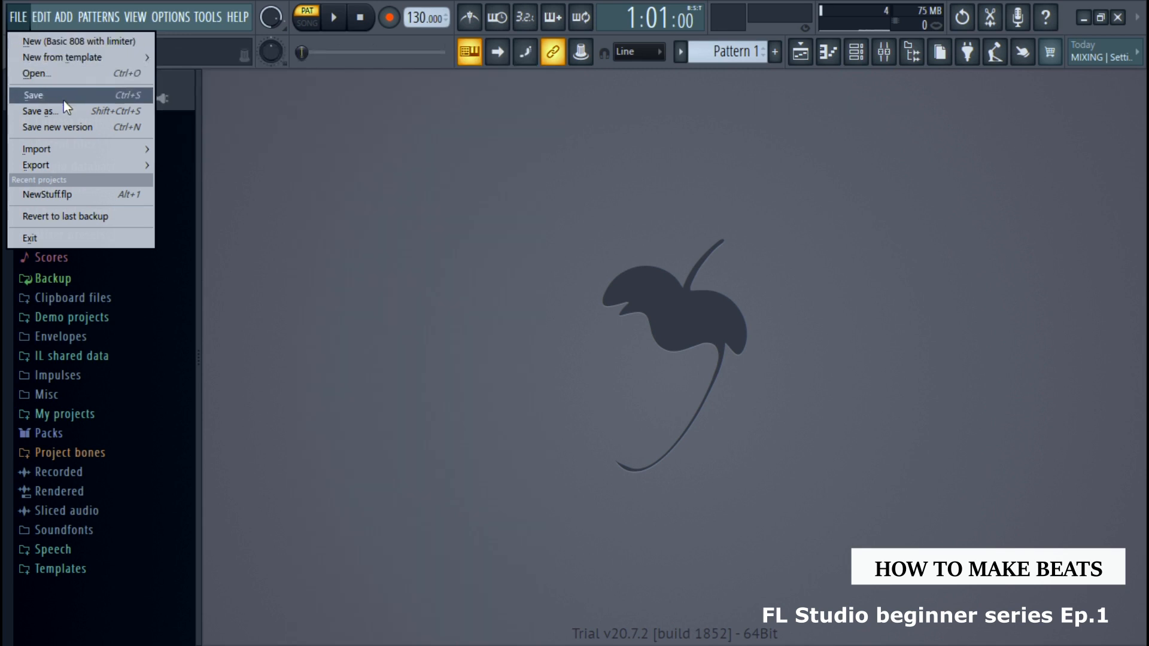
mouse_move(58, 164)
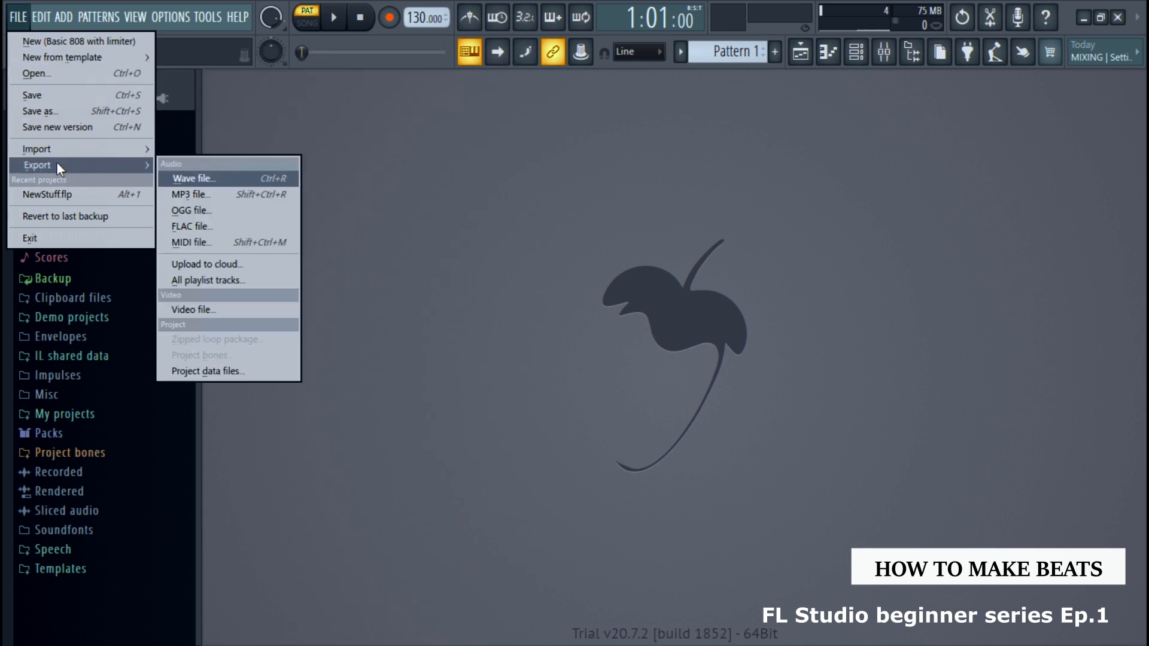
click(55, 41)
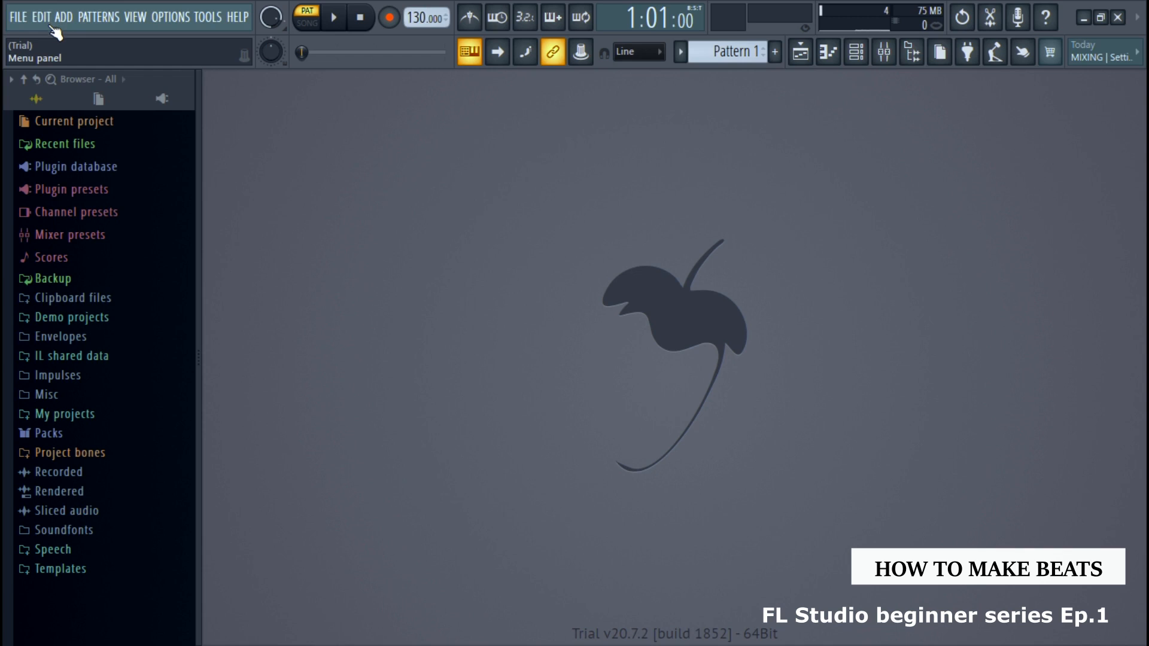
click(64, 17)
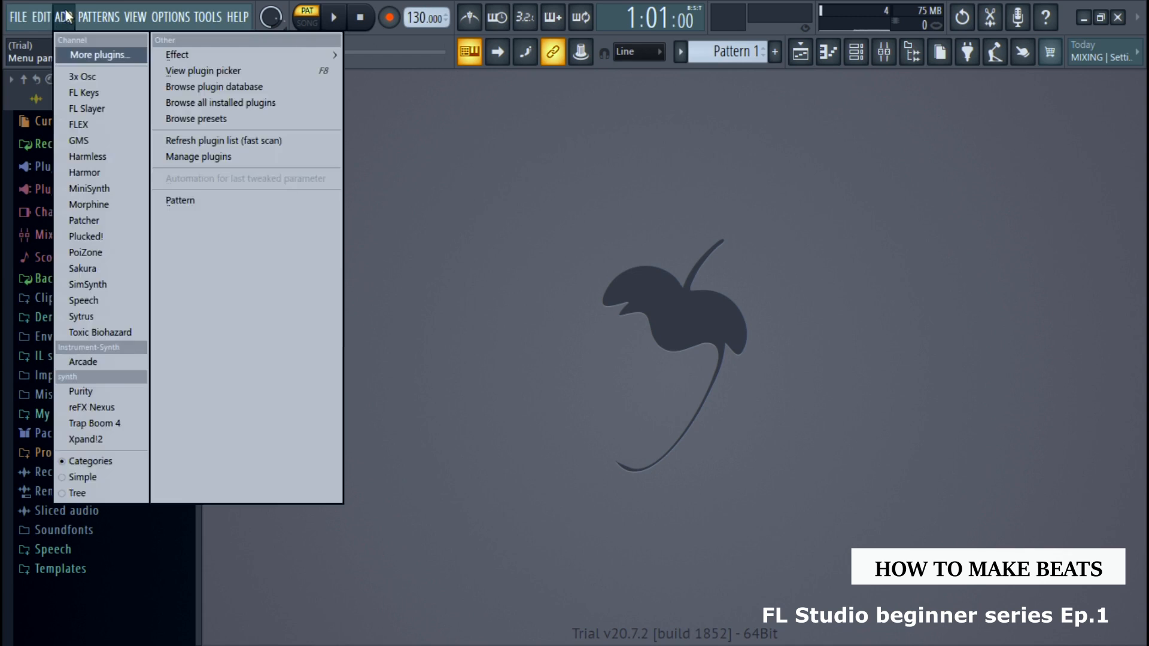
click(63, 23)
mouse_move(99, 17)
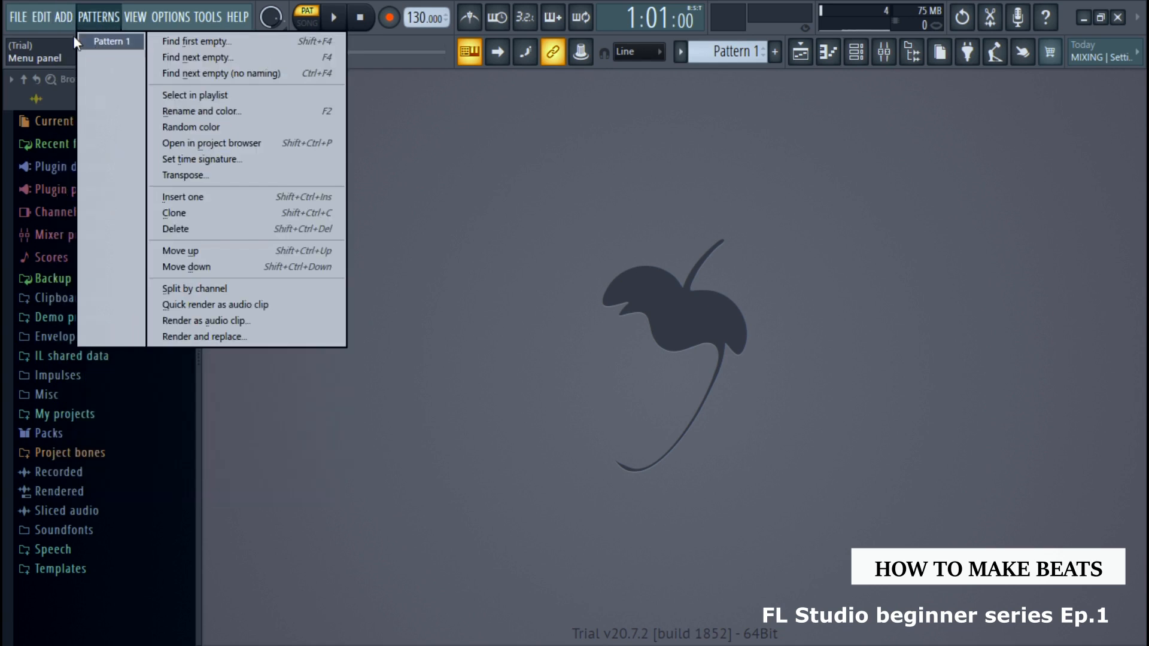
mouse_move(62, 24)
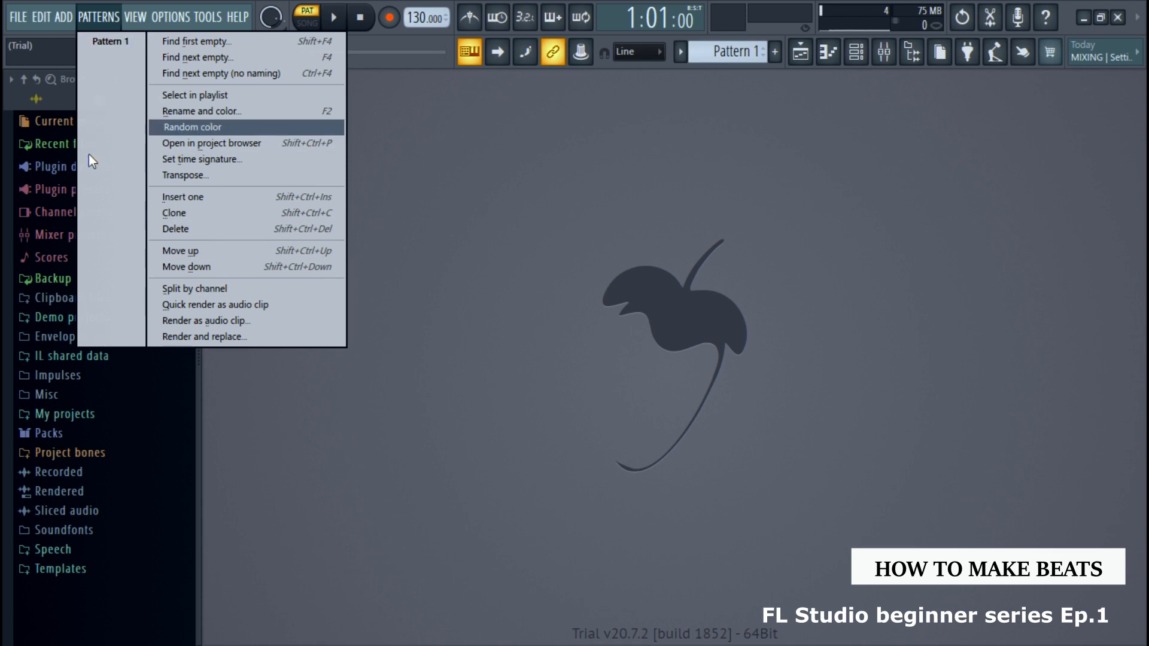
click(141, 16)
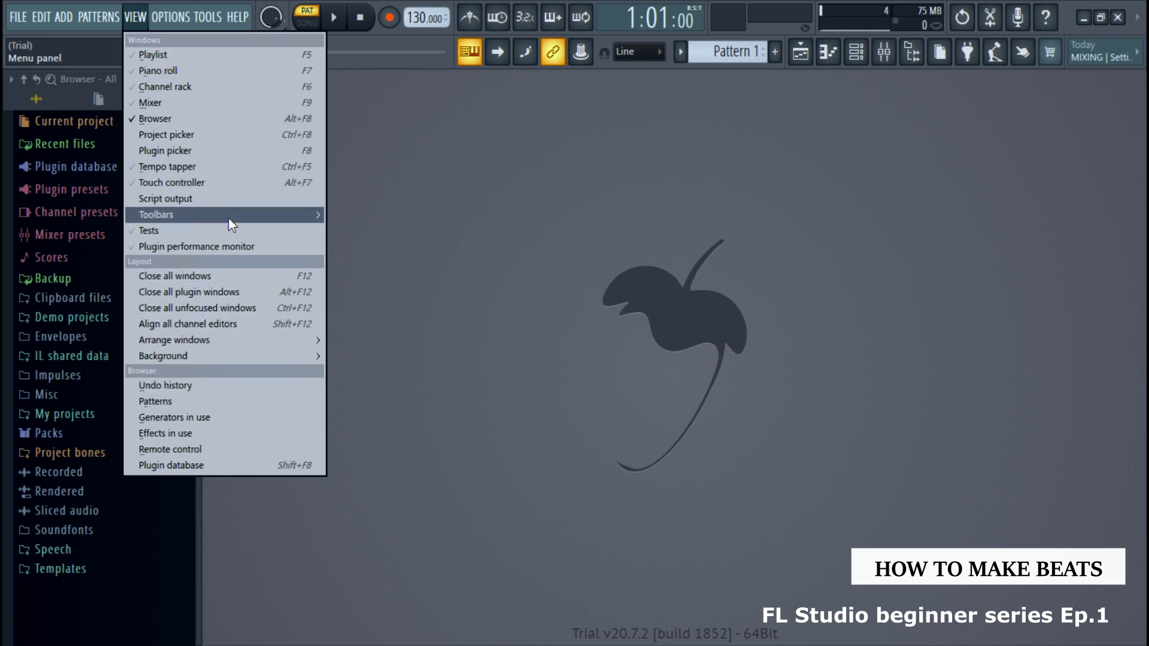
Inspect the MIDI device settings and the audio device settings, then close the settings window
mouse_move(171, 21)
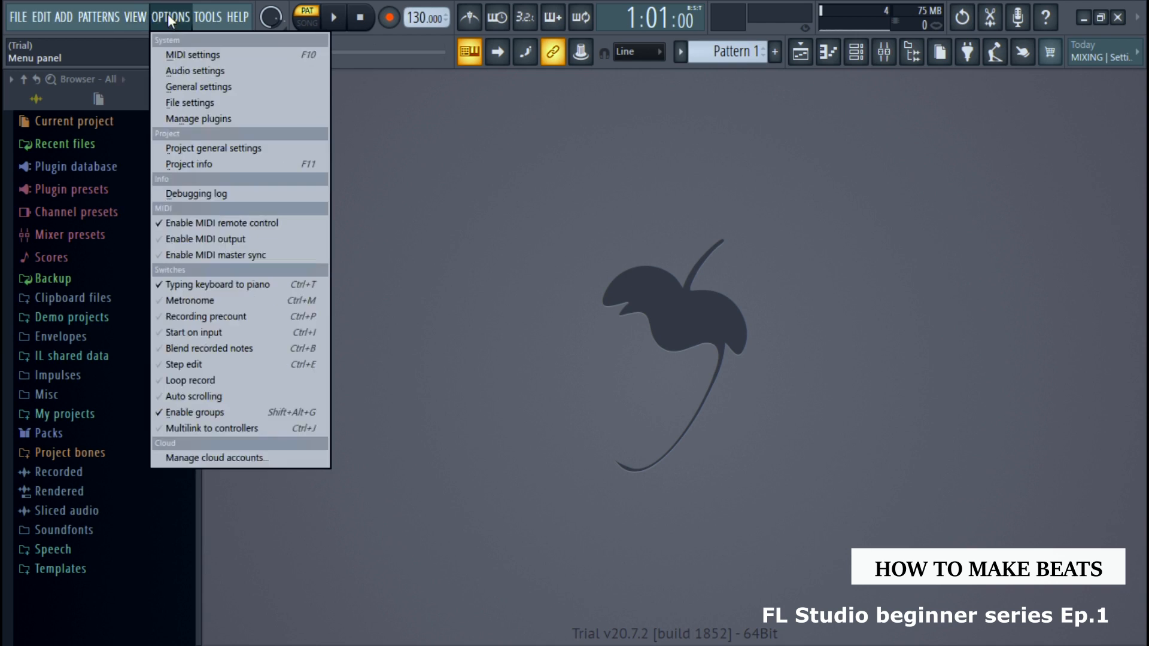
click(196, 53)
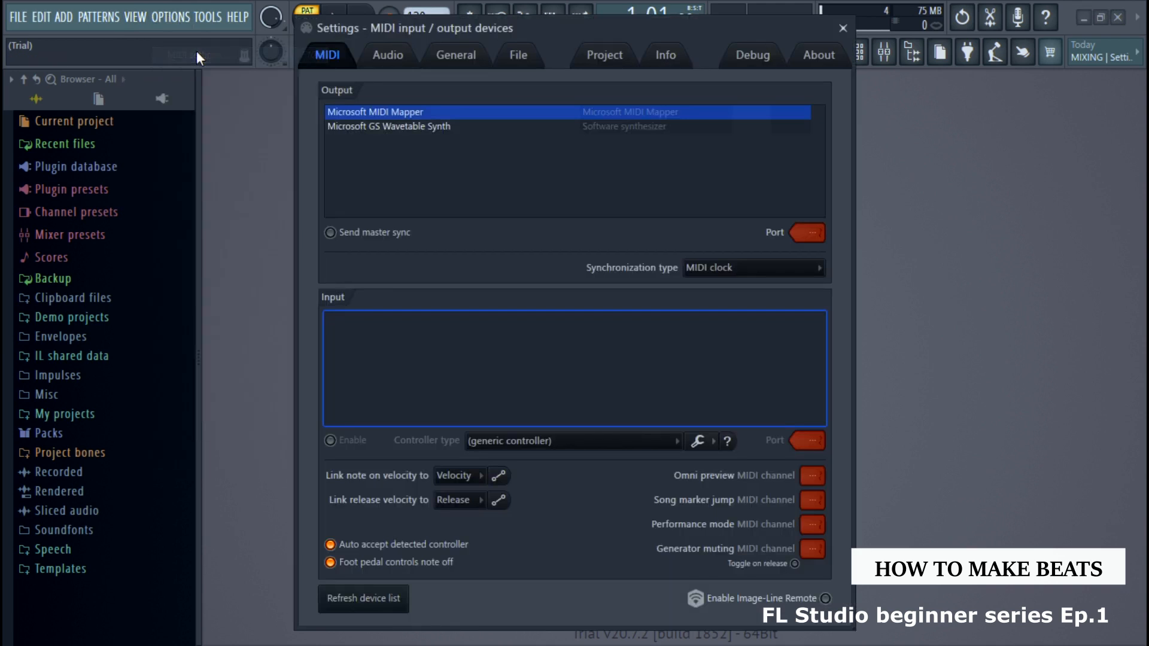
click(385, 60)
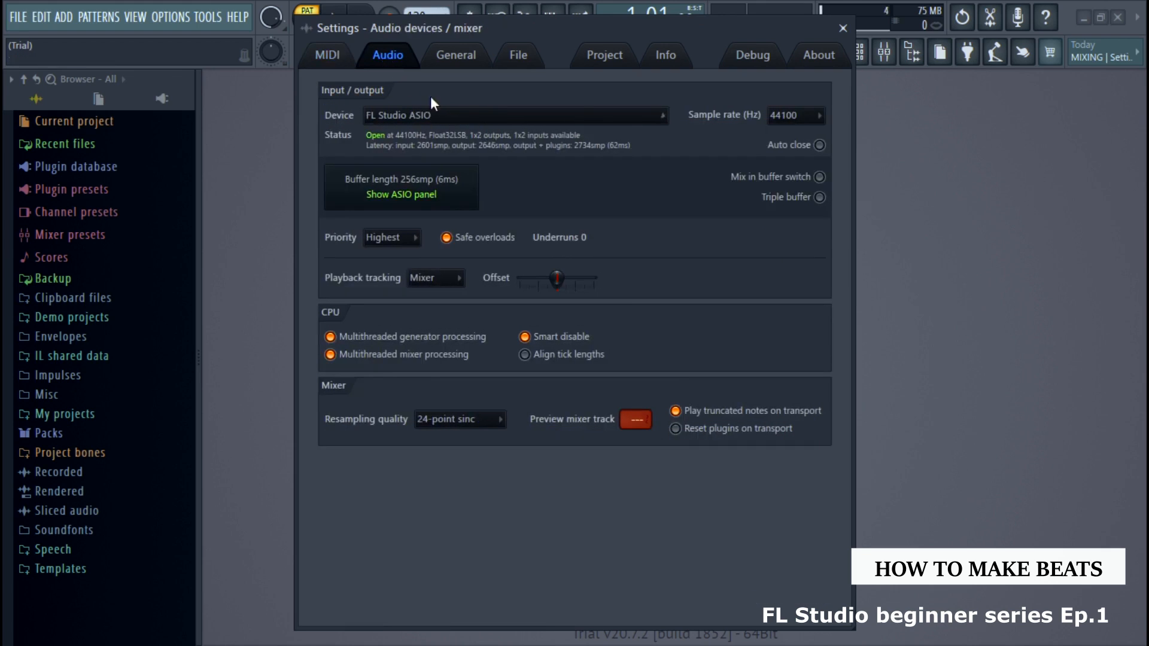
key(Escape)
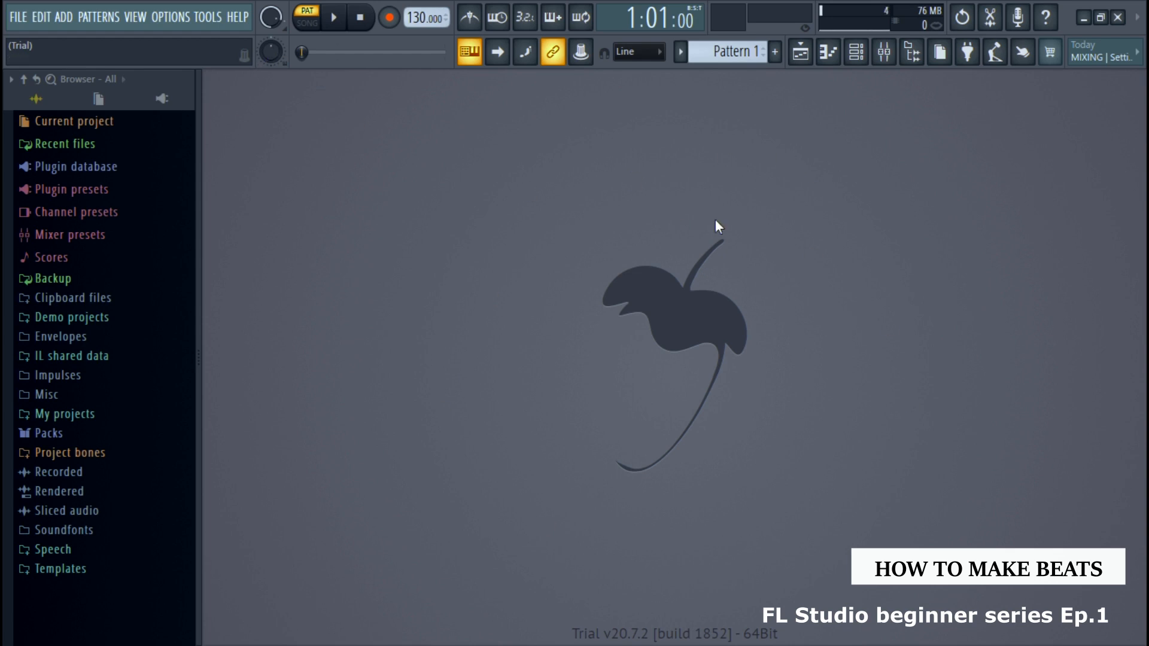
Switch playback to pattern mode and back to song mode
click(320, 18)
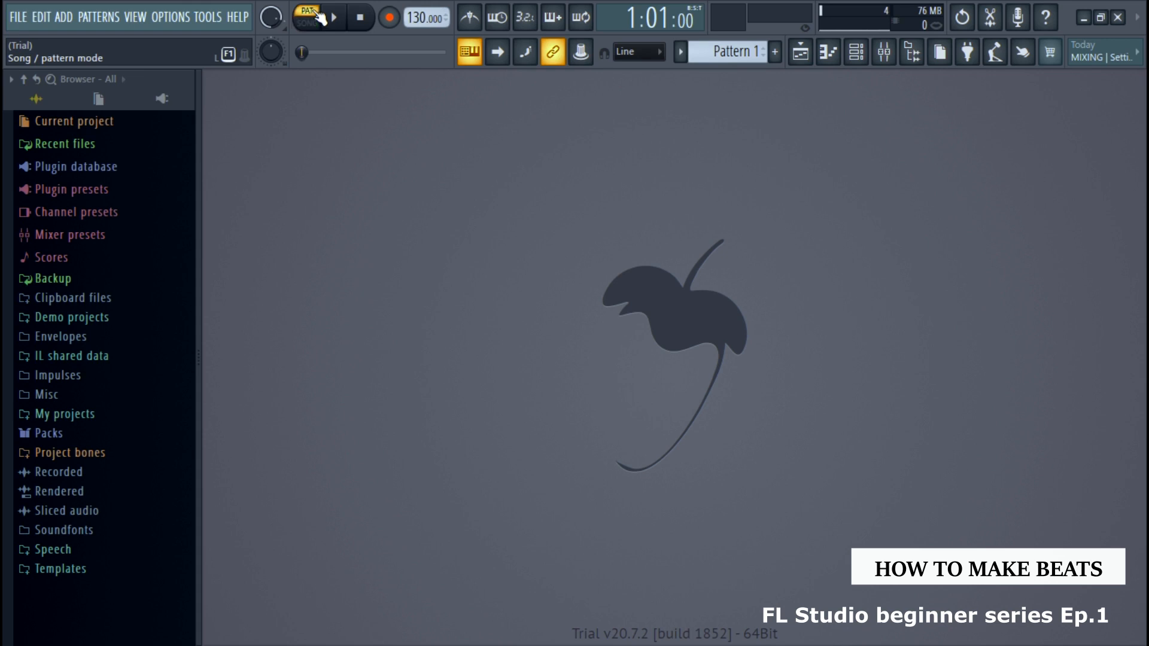
click(316, 24)
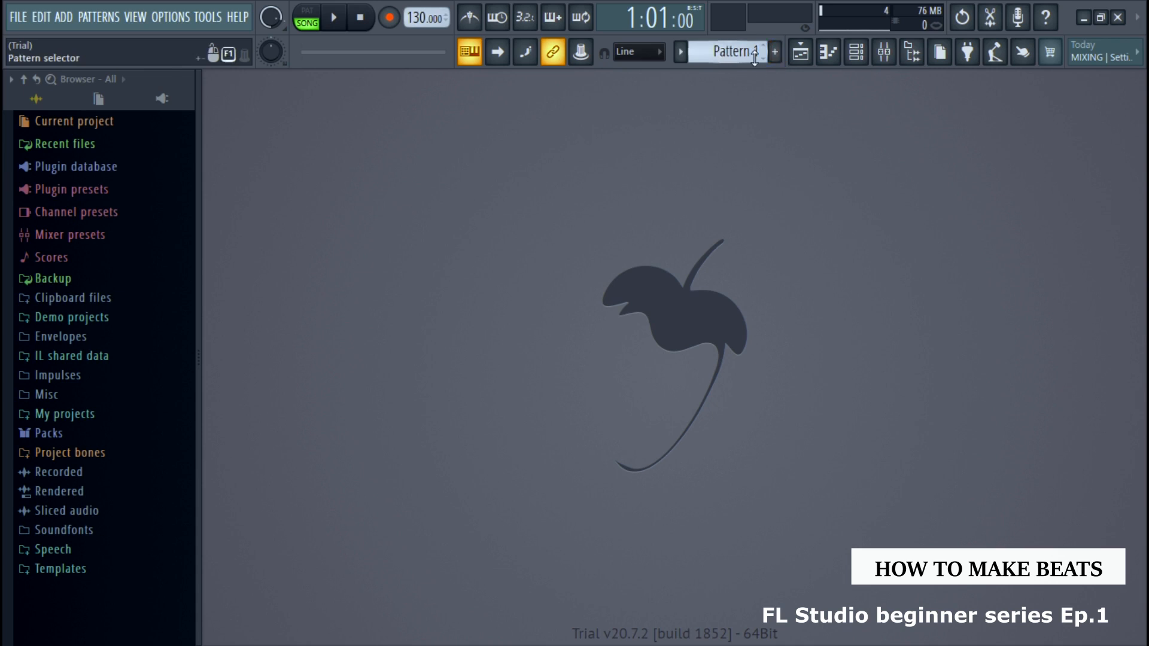
View the playlist, piano roll, channel rack and mixer one after another, and close the mixer
click(801, 52)
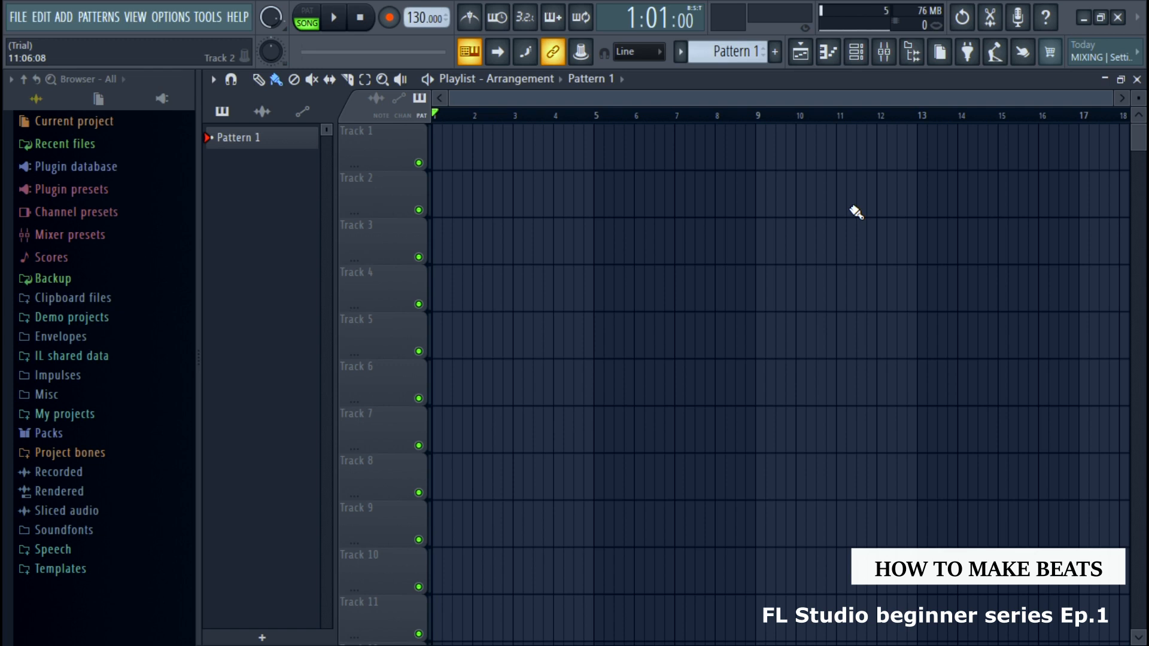
click(829, 53)
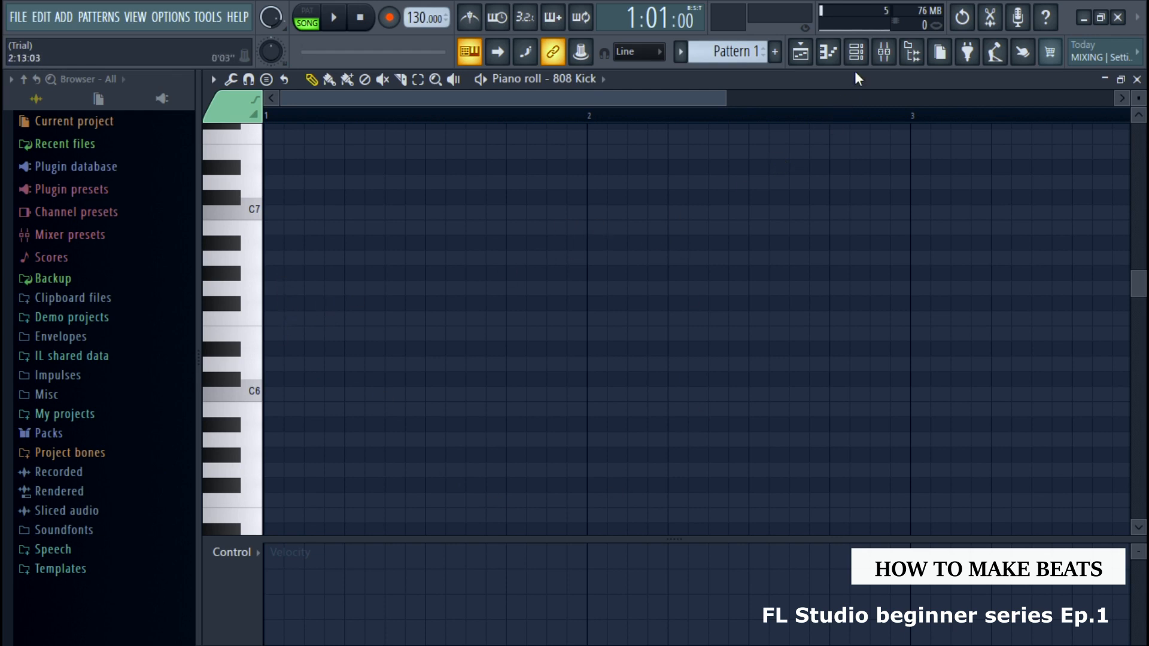
click(856, 53)
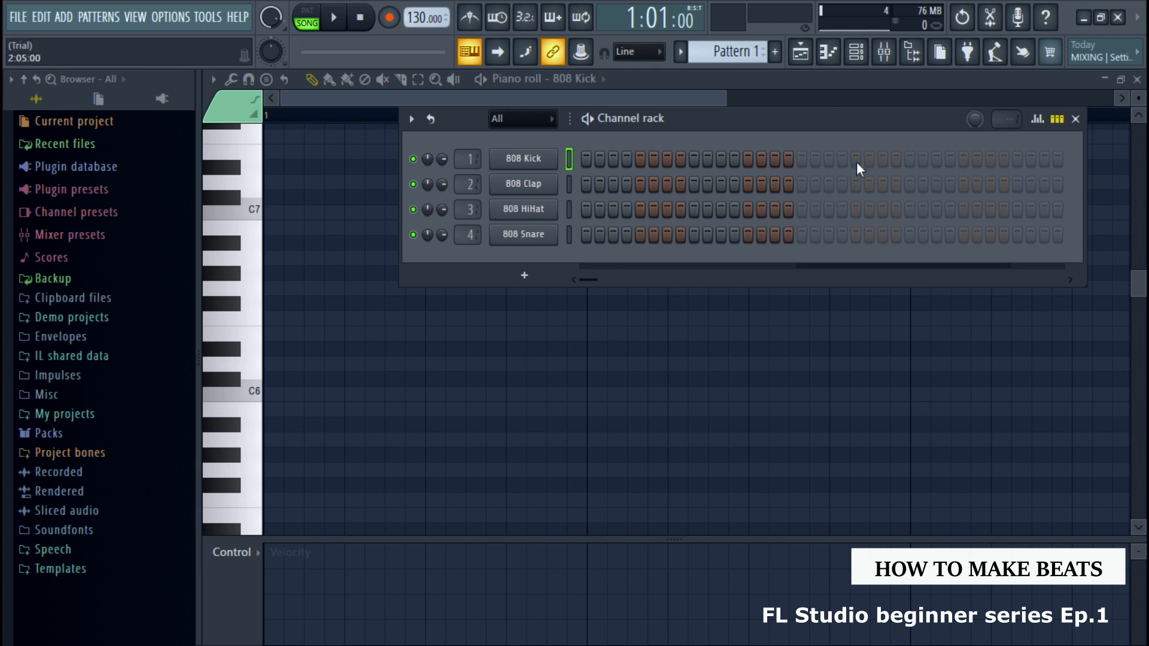
click(884, 51)
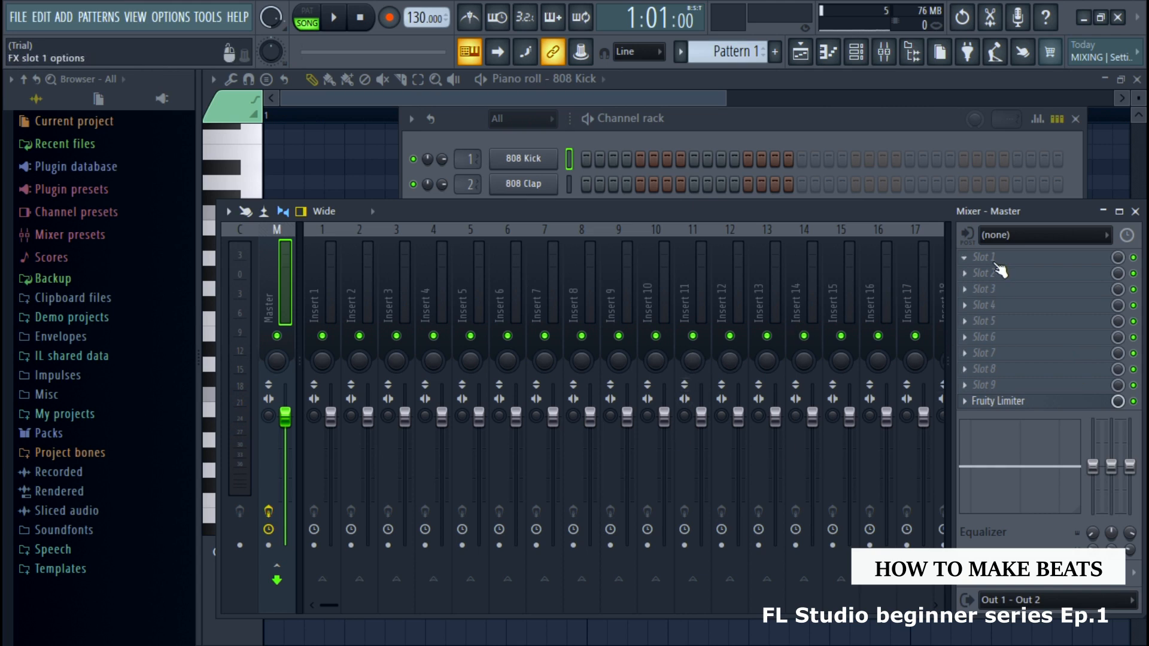
click(1135, 212)
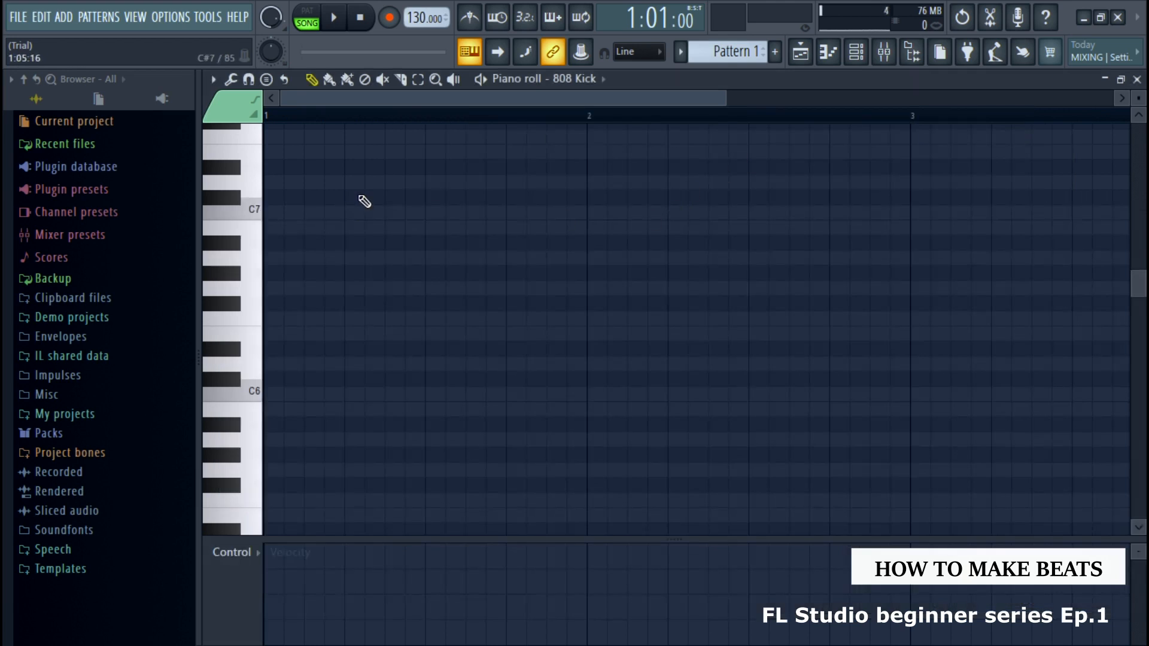
Close the piano roll and playlist, and create a new project from the Basic 808 with limiter template
click(1136, 79)
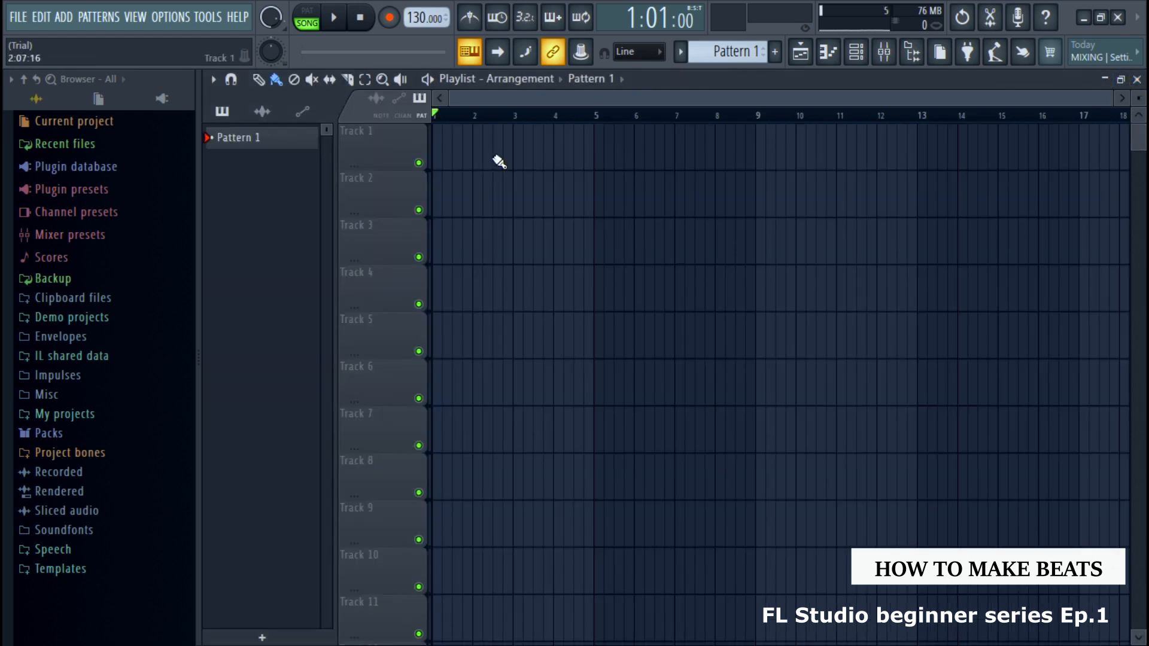
click(1136, 79)
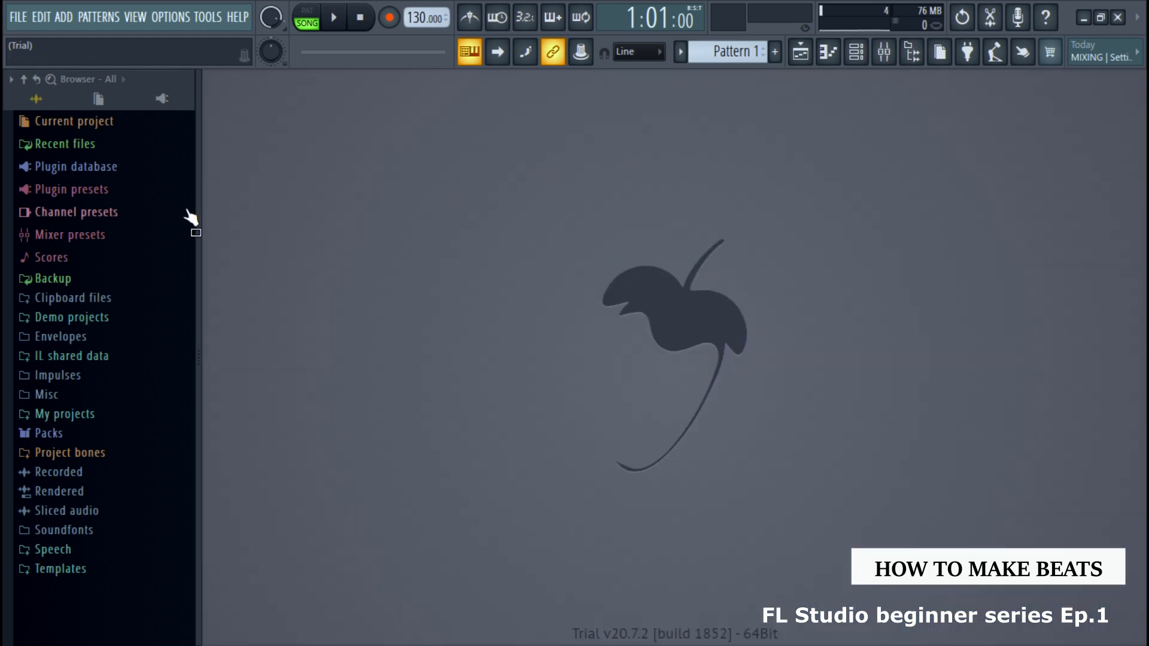
click(18, 17)
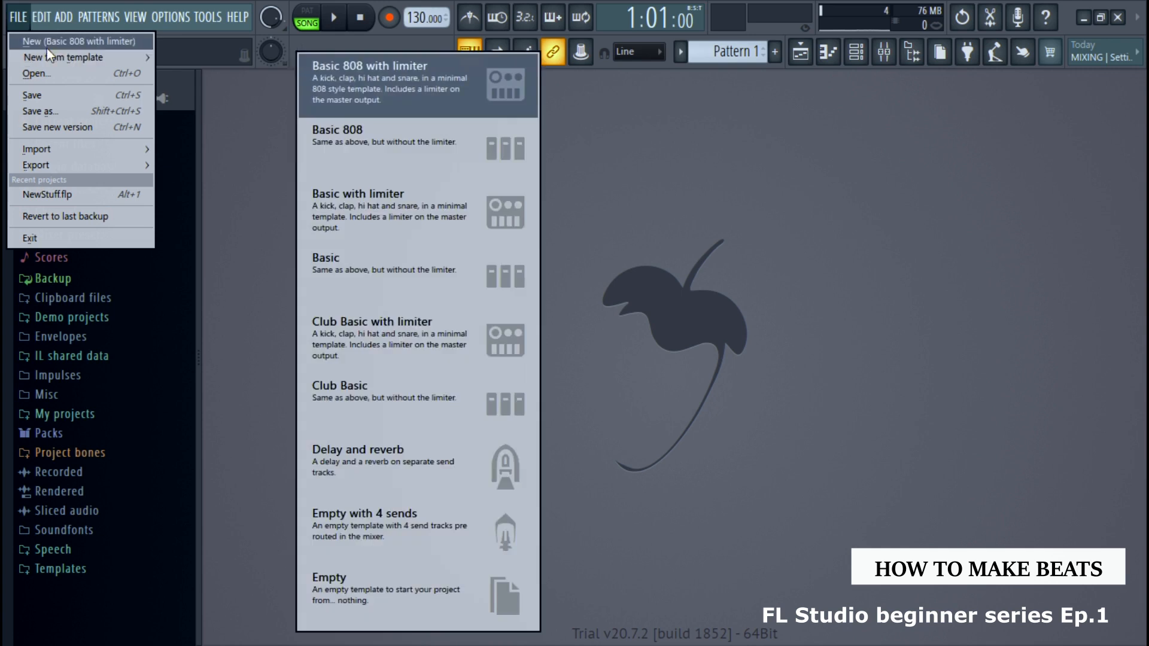
click(48, 41)
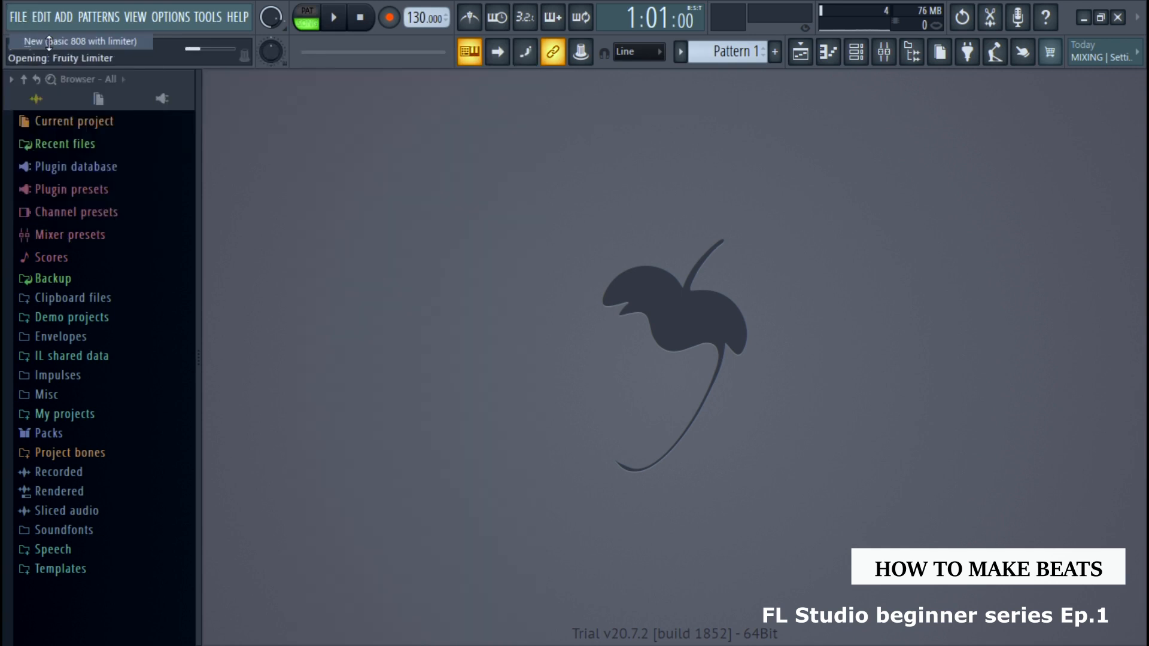
Show the channel rack and examine its channel options
click(857, 53)
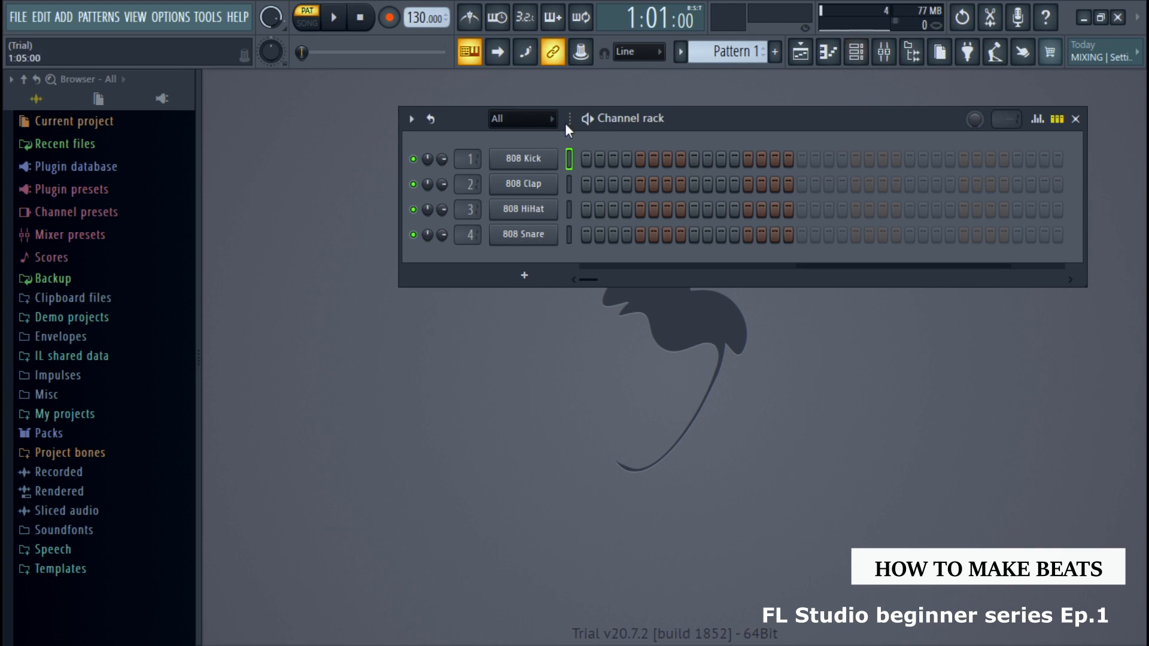
click(856, 60)
click(856, 60)
click(412, 119)
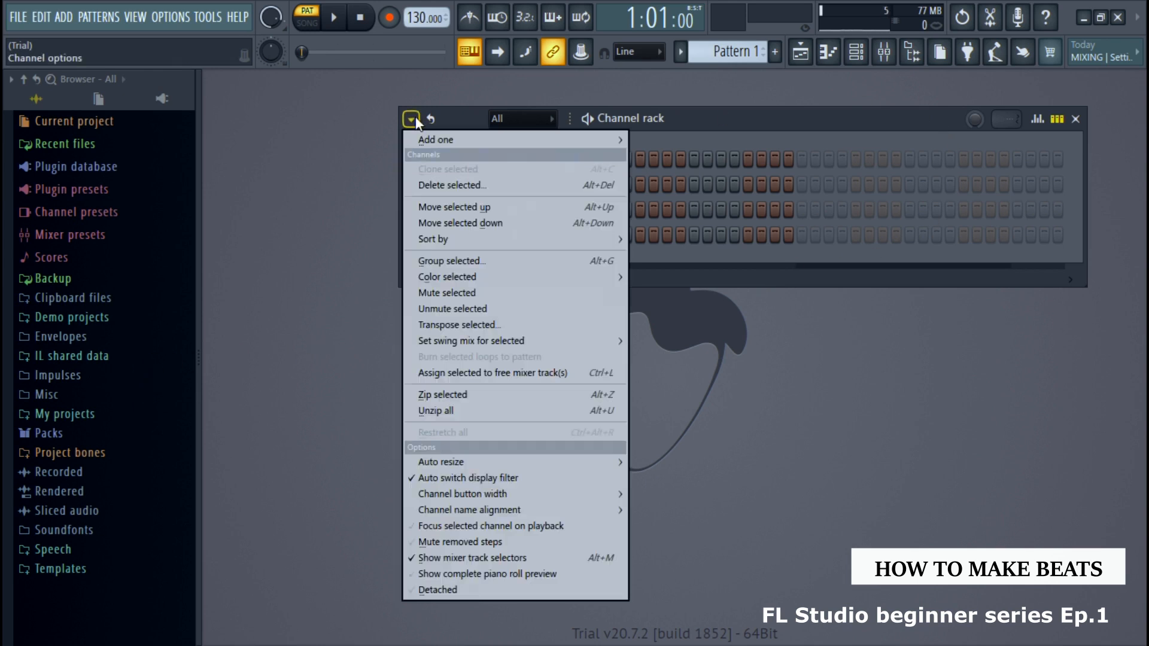
click(443, 590)
click(339, 199)
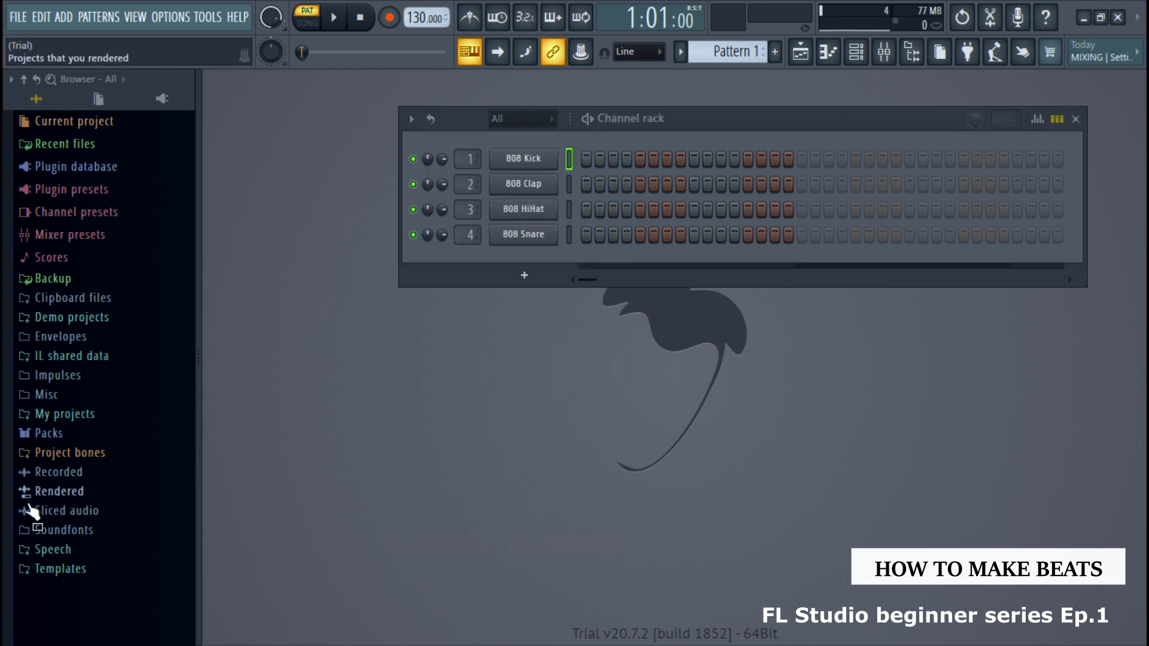
Browse the sample packs and expand the Kicks folder within Drums
click(81, 433)
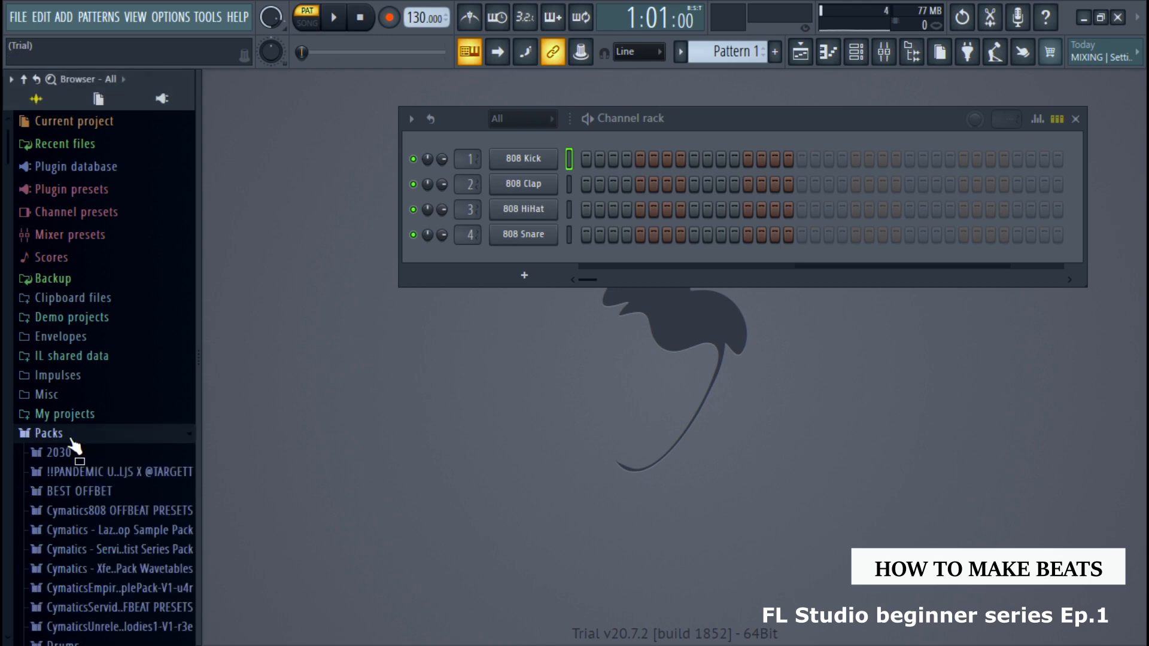
scroll(89, 440, down, 7)
scroll(90, 437, up, 4)
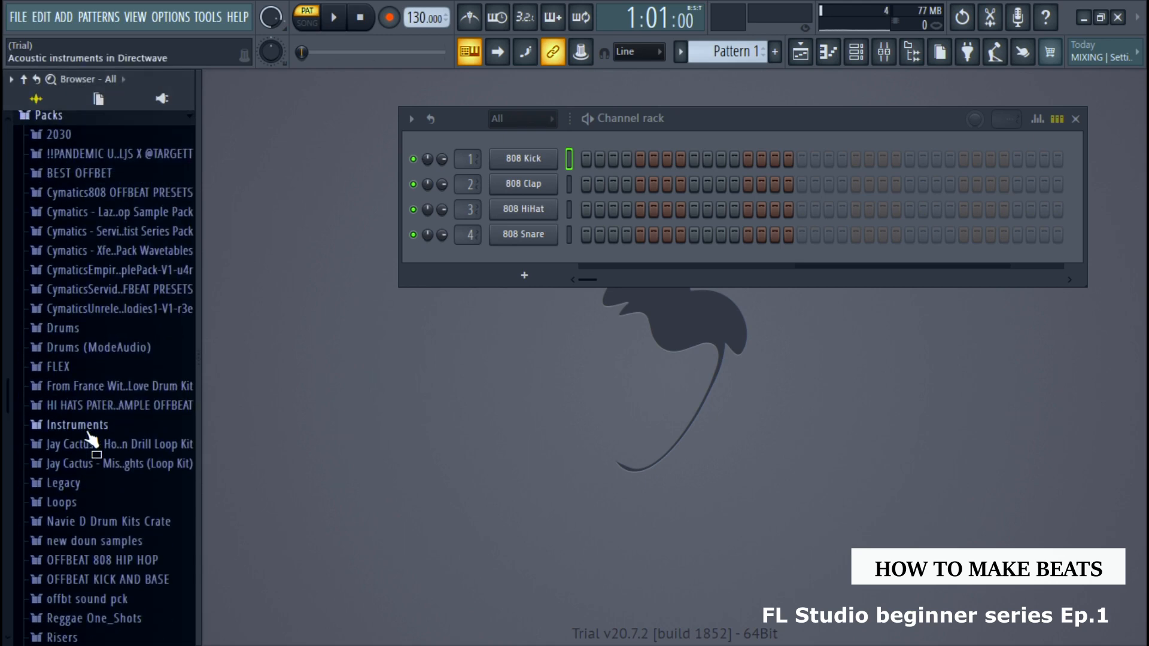
click(82, 439)
scroll(89, 419, down, 5)
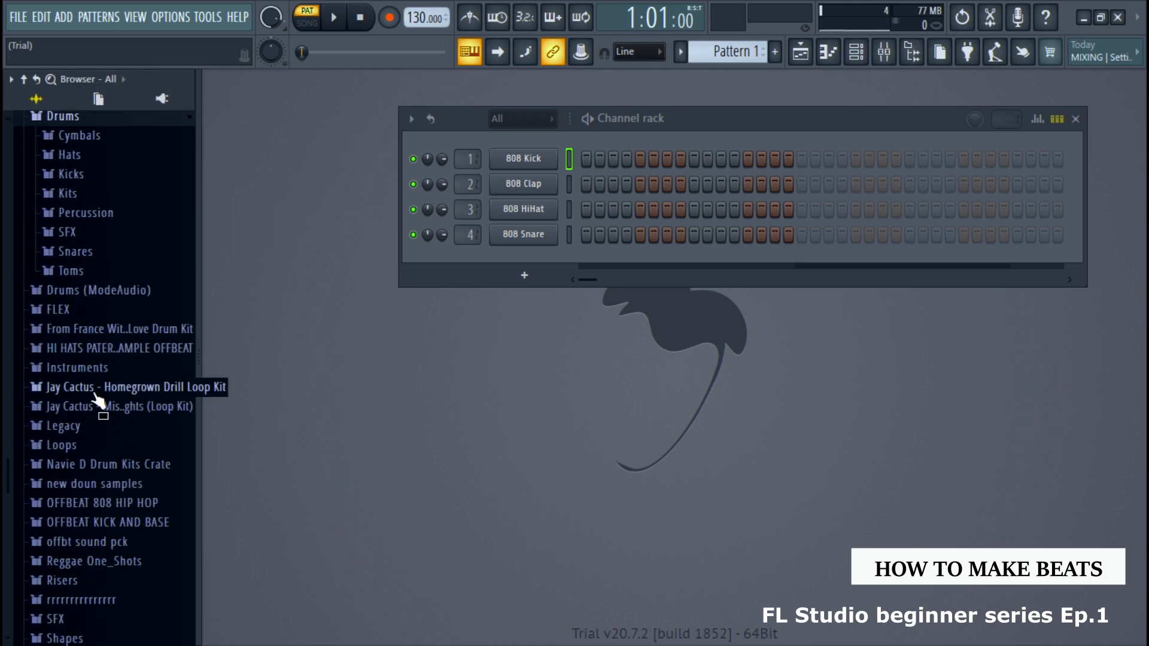
scroll(99, 365, up, 4)
click(72, 385)
scroll(78, 386, up, 2)
click(70, 264)
Audition several kick samples from the Kicks folder, including 808 Kick and FPC 2 Kick
click(76, 279)
click(78, 297)
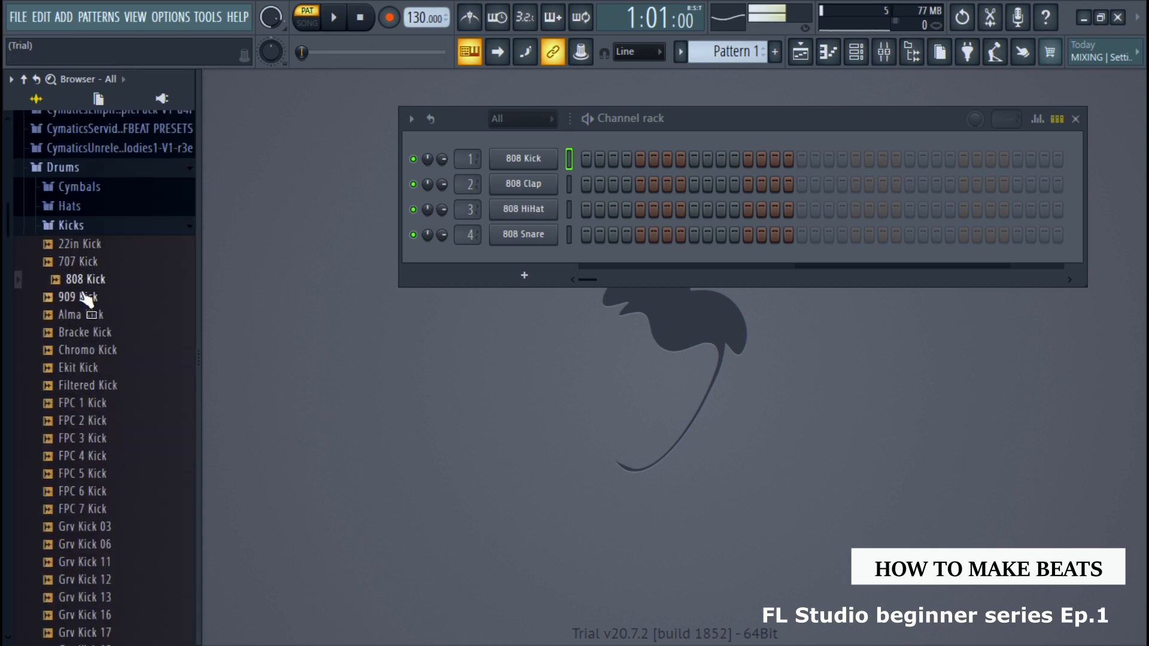
click(78, 332)
scroll(65, 467, down, 6)
click(54, 579)
click(81, 333)
click(77, 297)
click(78, 227)
scroll(72, 251, up, 5)
click(71, 246)
click(60, 332)
click(60, 367)
click(67, 422)
Add FPC 2 Kick to the channel rack below 808 Snare, and open the same sample again in another new channel
drag(63, 424, 534, 257)
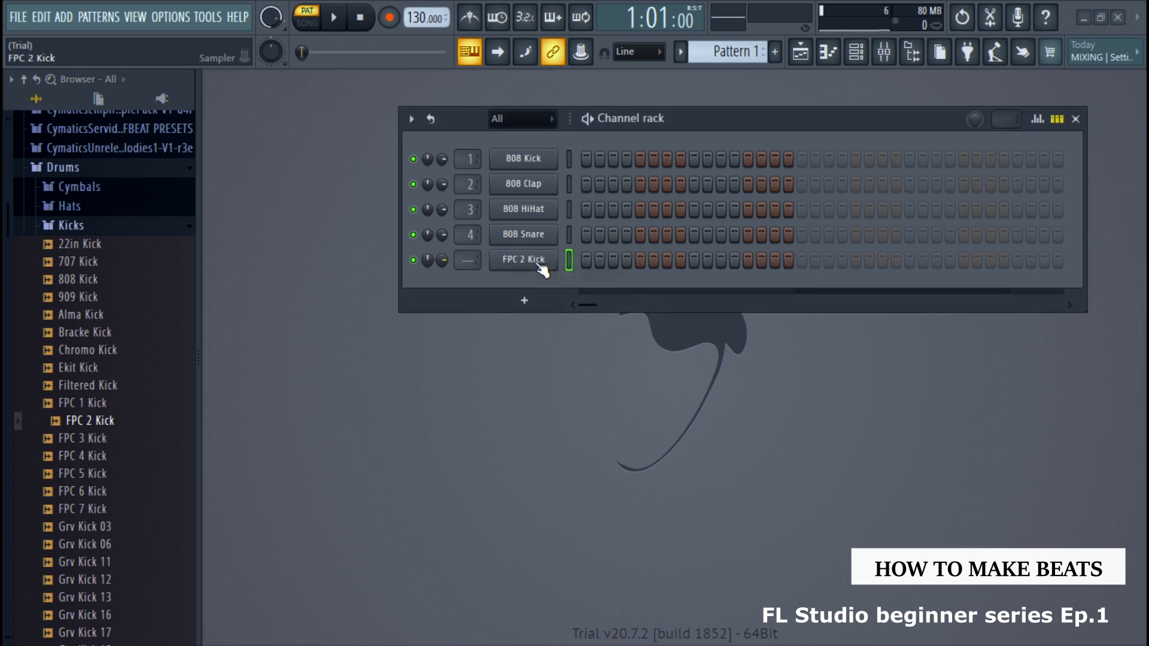
right_click(83, 413)
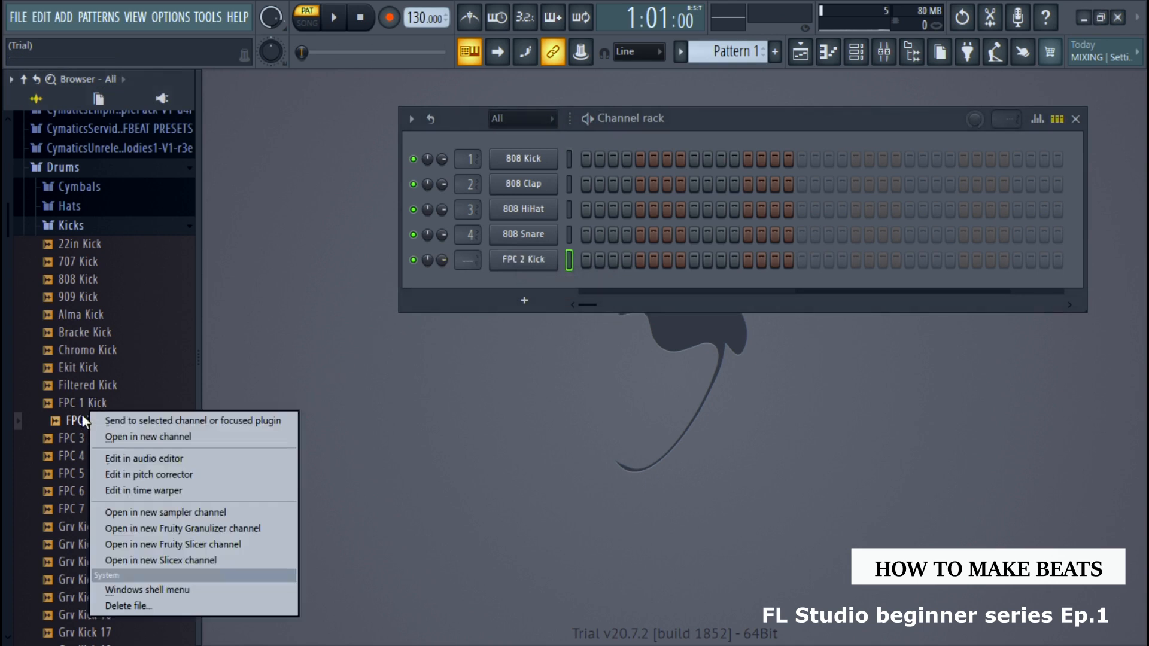
click(130, 436)
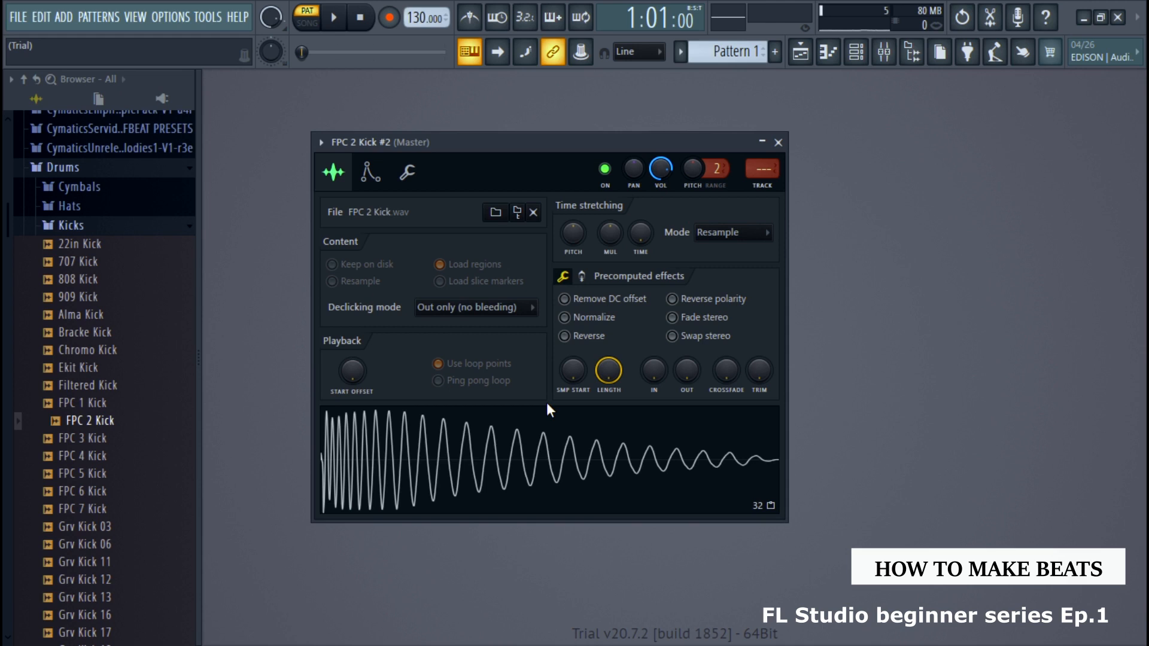
Slightly lower the volume of the second FPC 2 Kick channel and view its time-stretching modes, keeping Resample
click(385, 469)
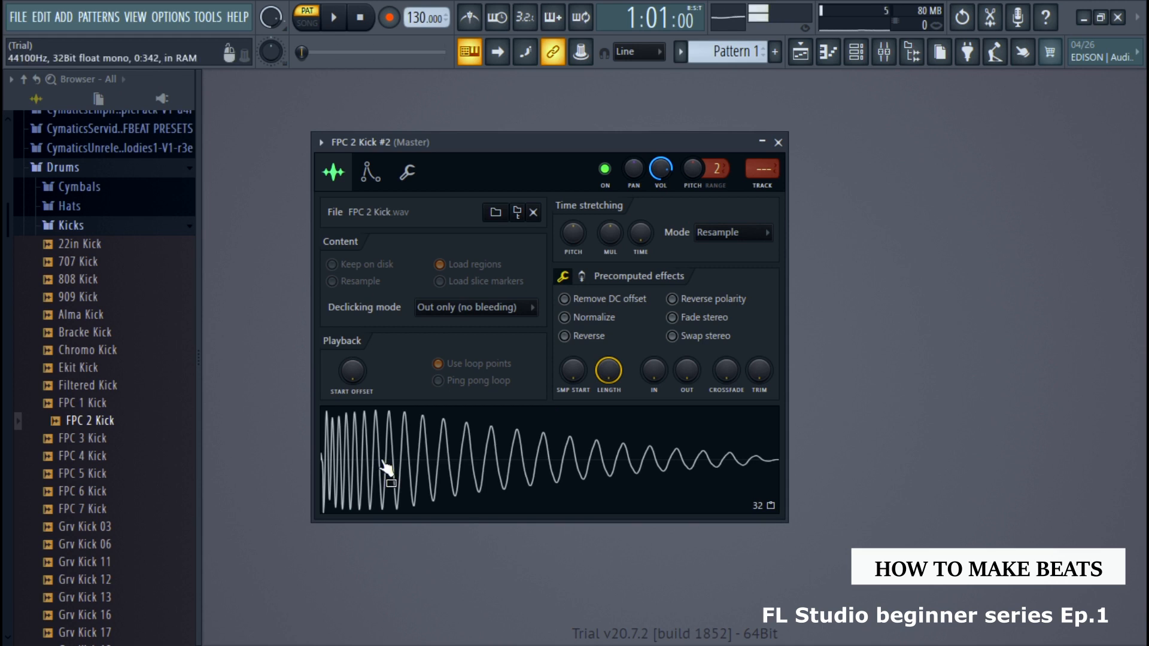
drag(689, 171, 644, 165)
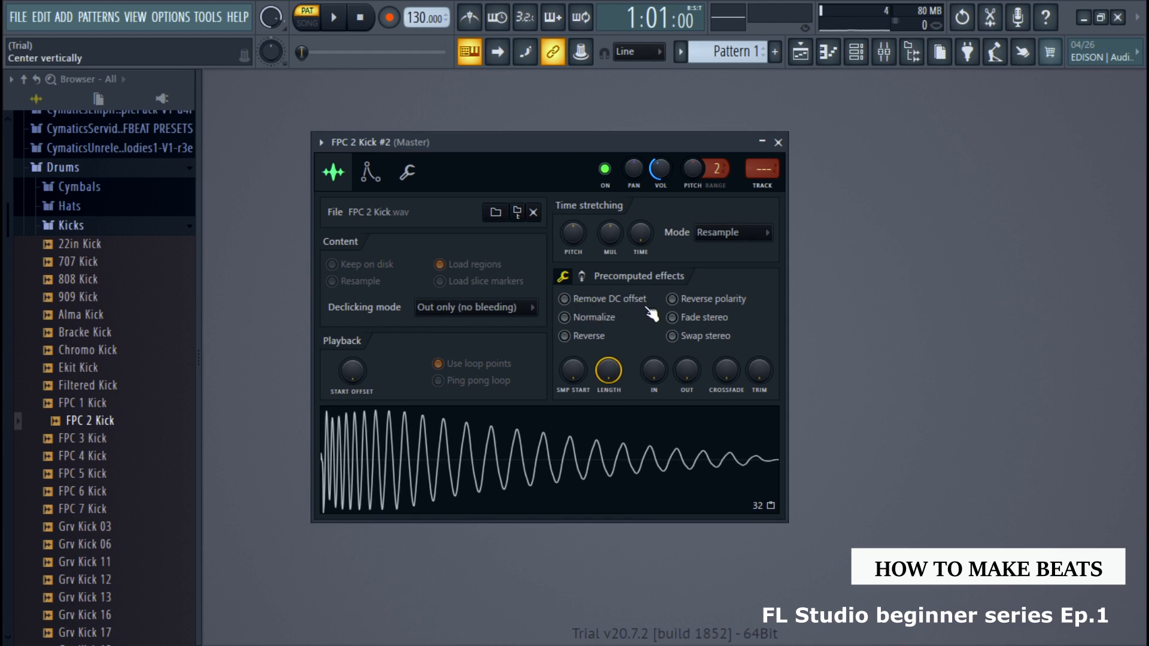
click(717, 234)
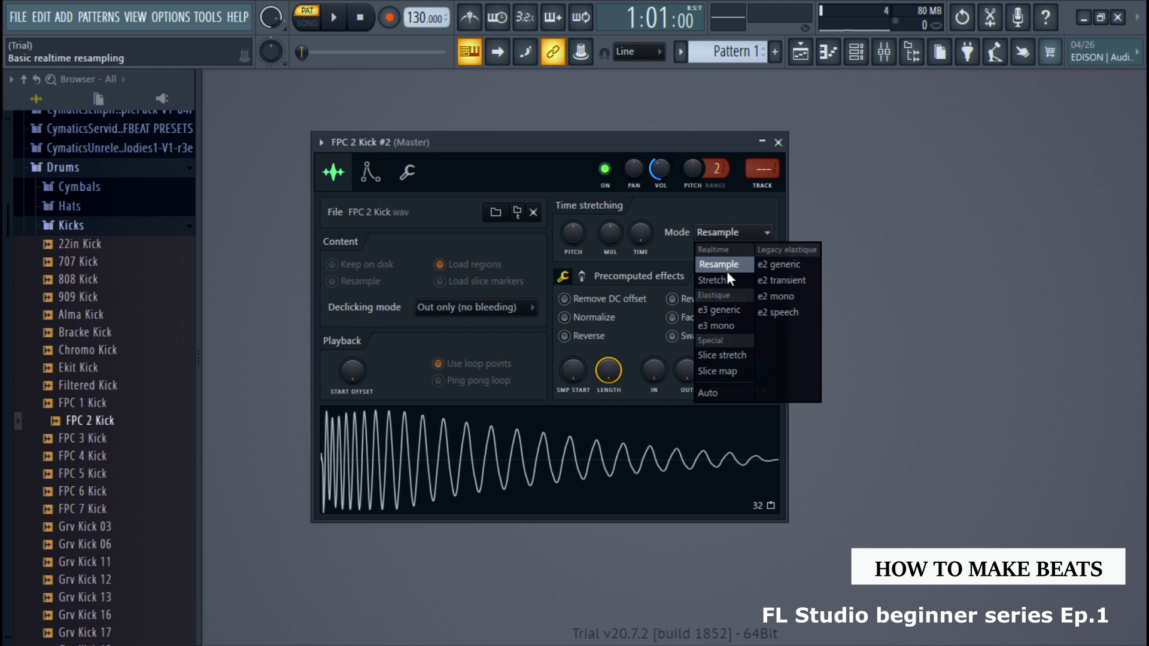
click(737, 237)
click(776, 143)
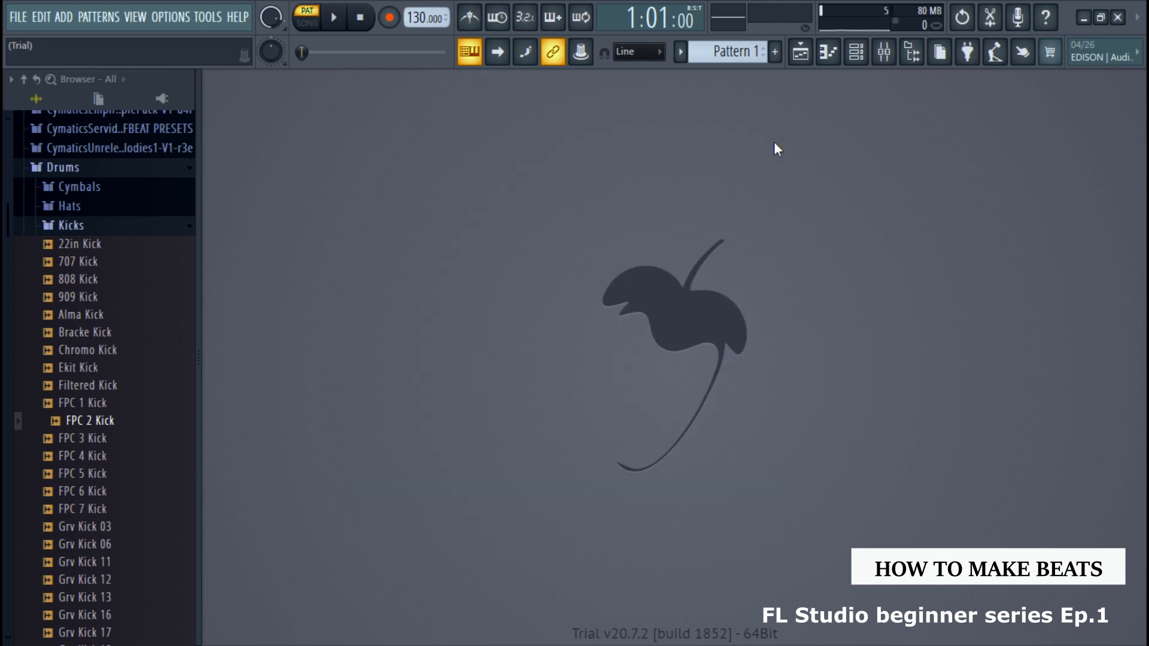
Show the channel rack again and set the project tempo to 140 BPM
click(855, 52)
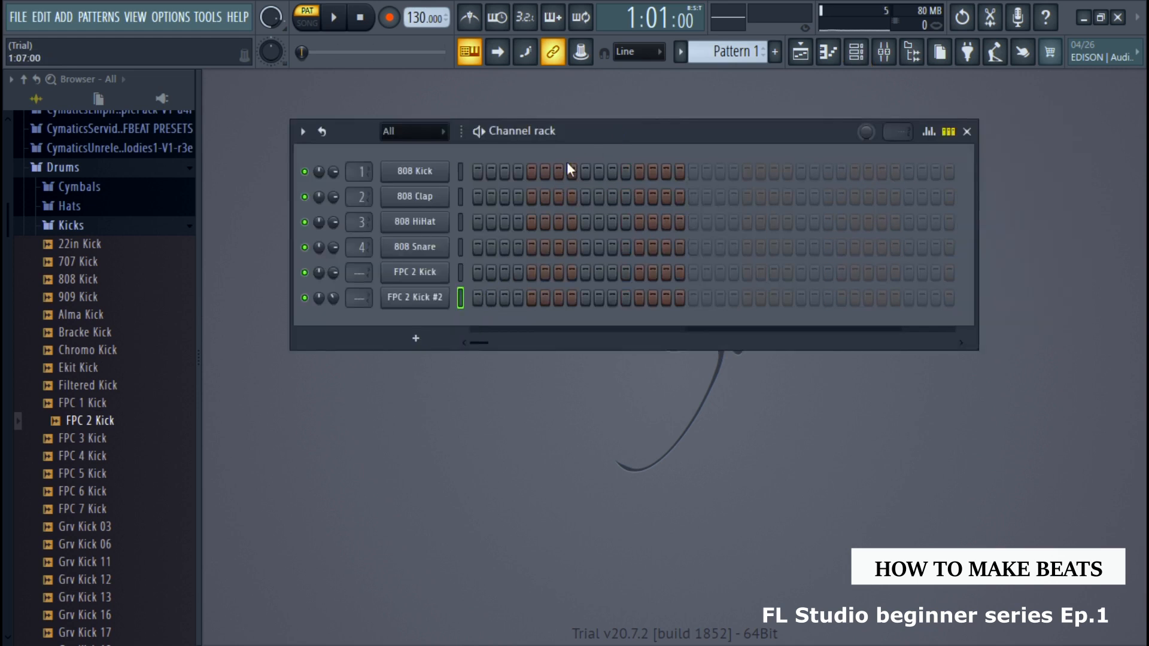
right_click(420, 18)
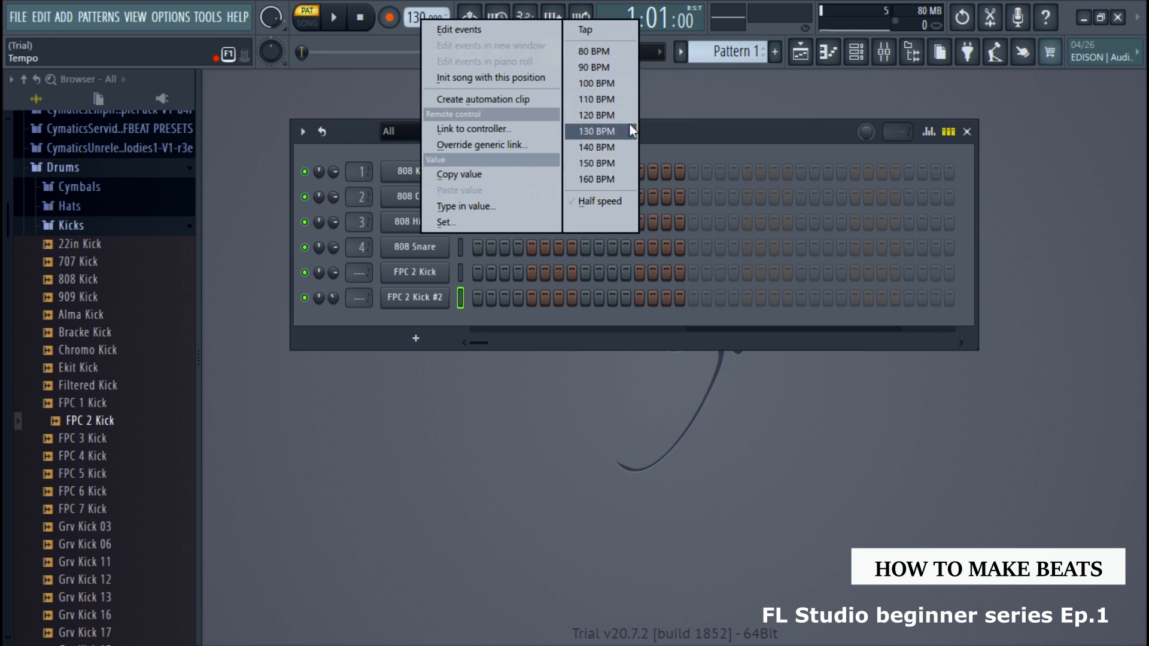
click(605, 152)
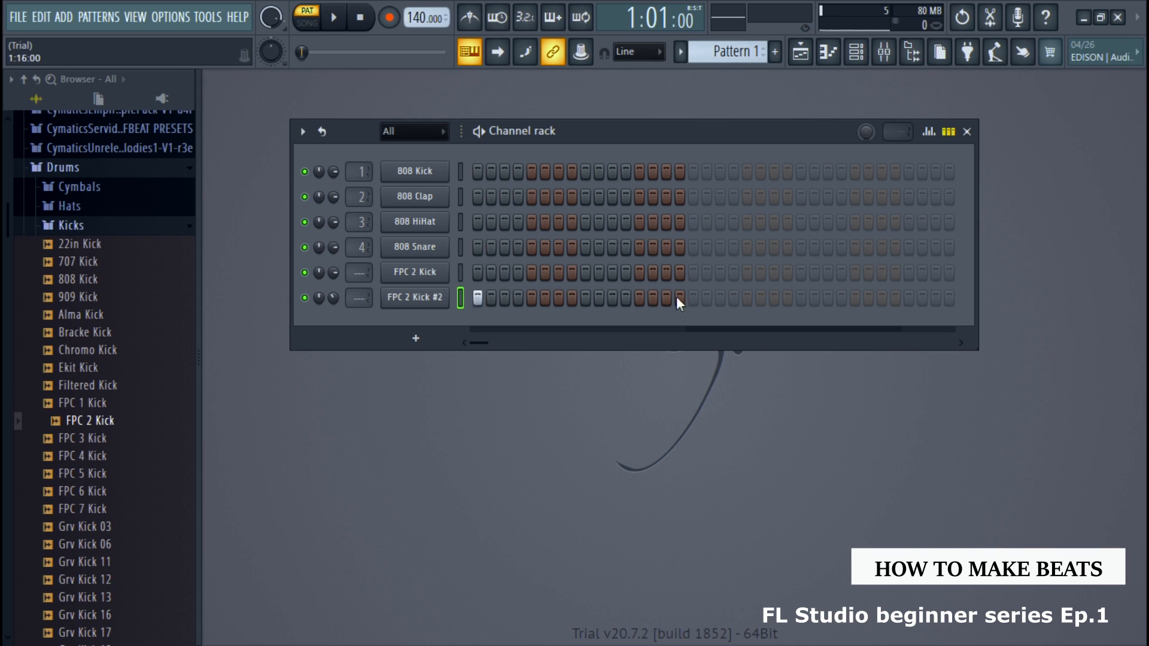
Place a step at the start of each of four bars in the second FPC 2 Kick channel and play the pattern
click(692, 299)
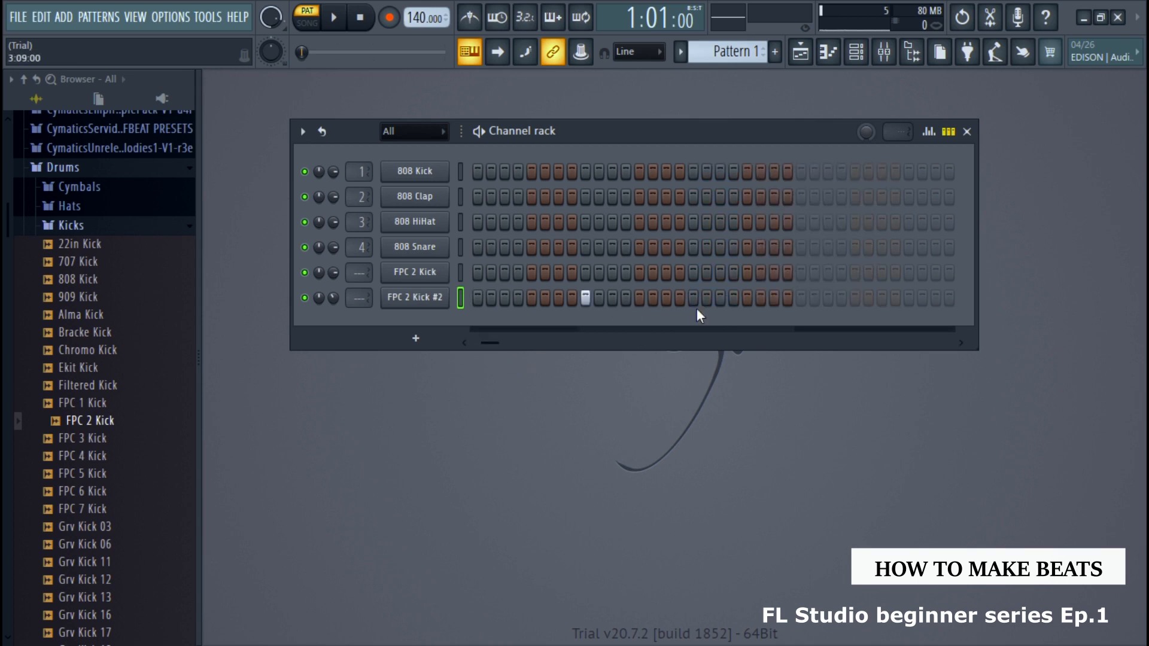
click(477, 298)
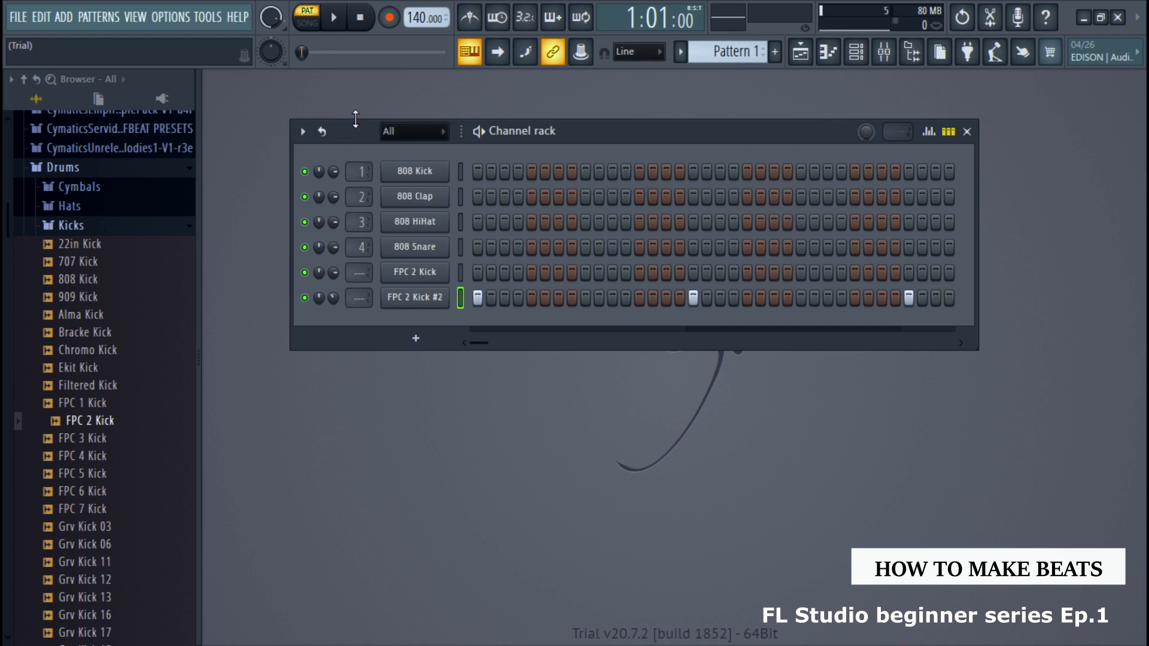
key(space)
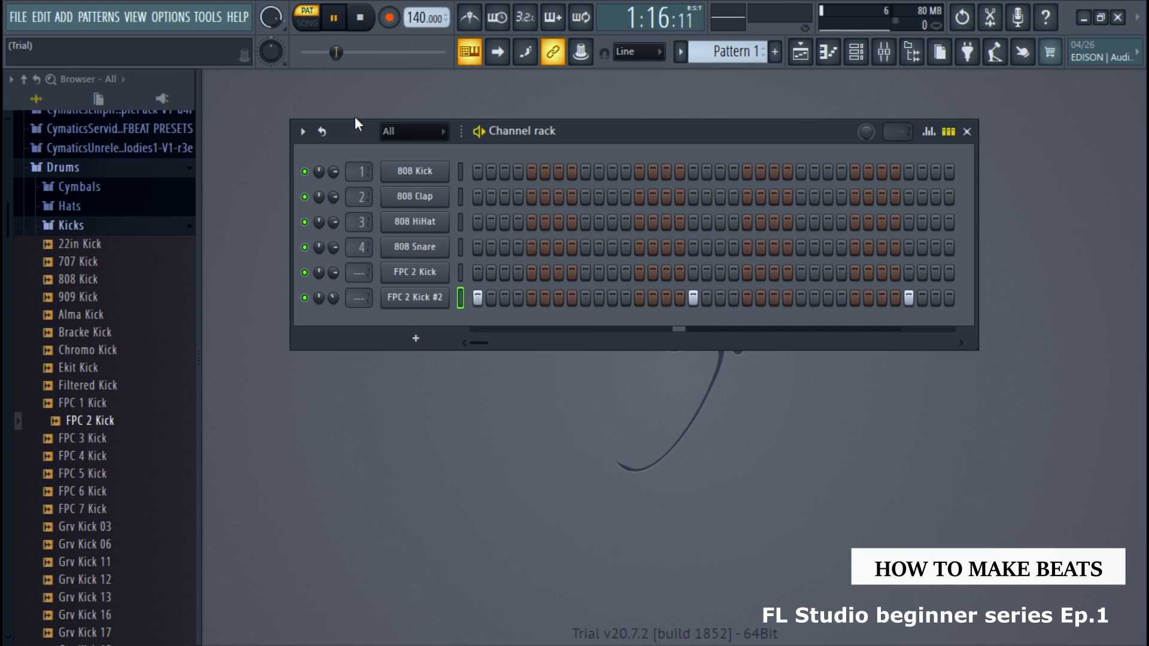
click(977, 130)
key(space)
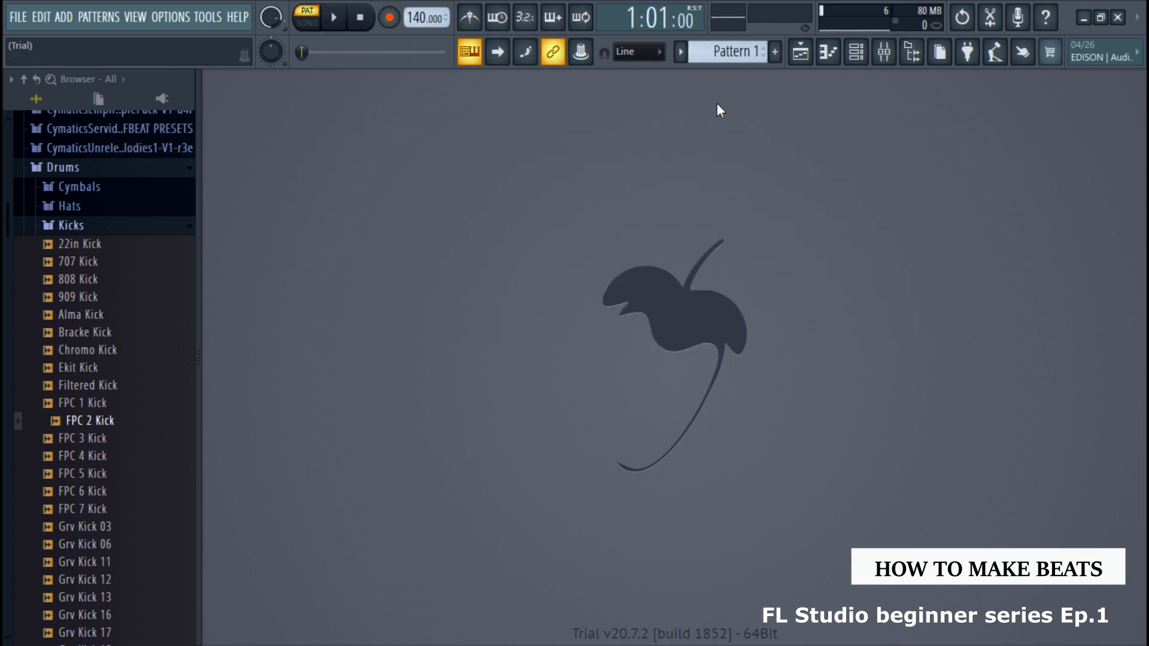
Rename Pattern 1 as kick and color it dark green #2F7628
click(752, 52)
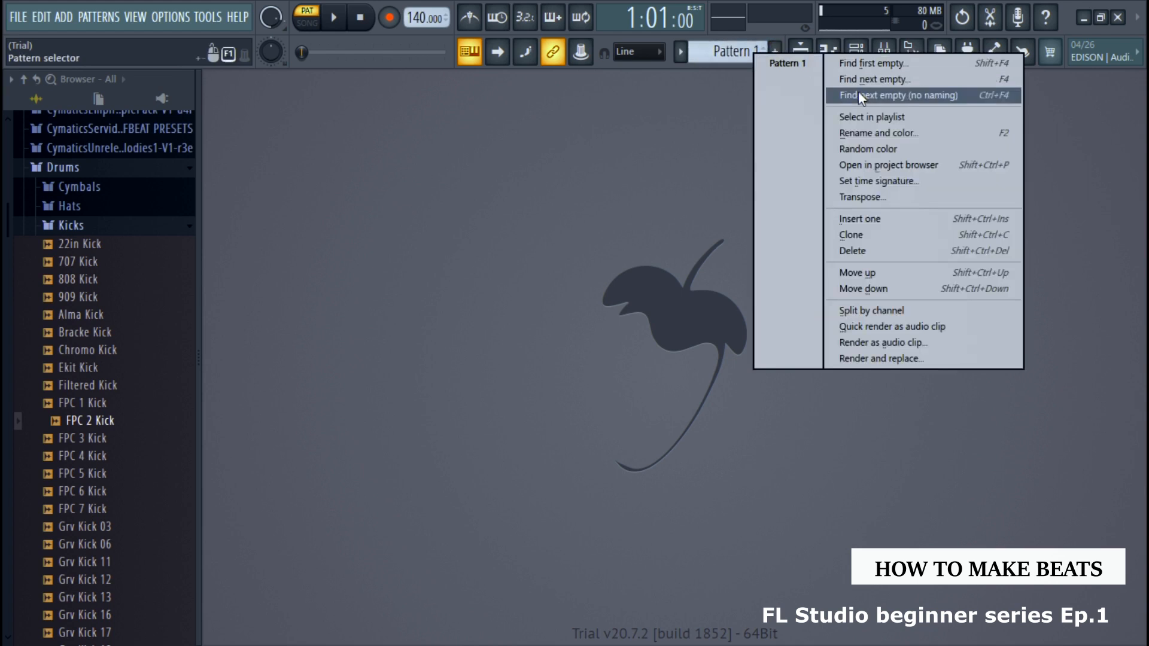
click(881, 137)
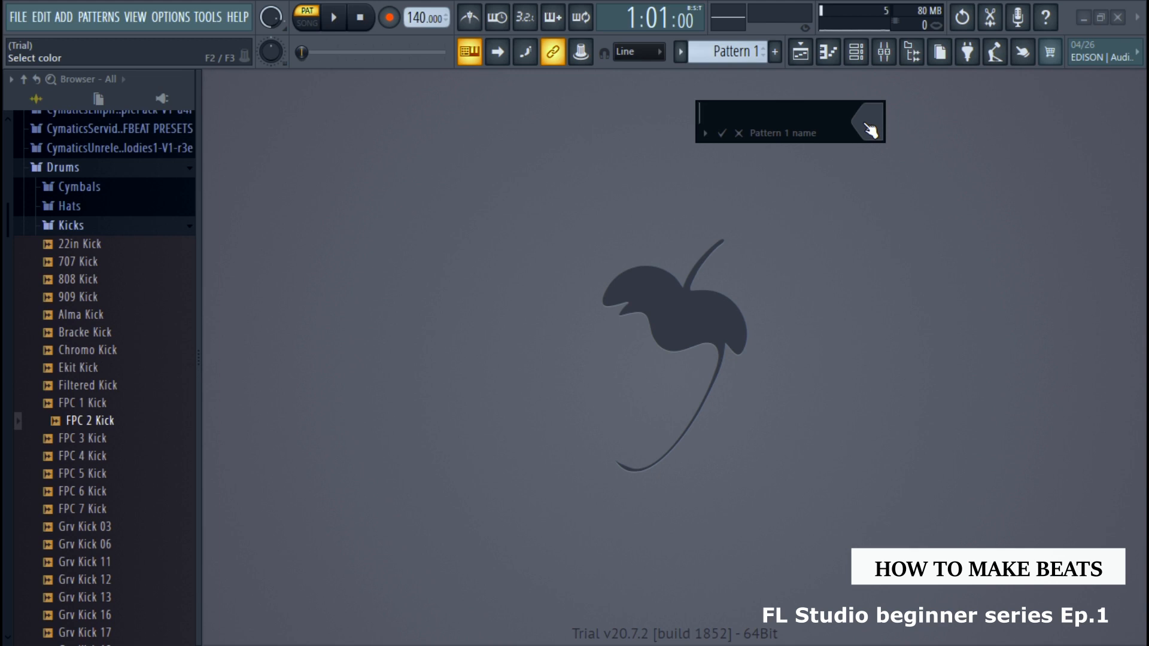
click(868, 128)
click(1029, 290)
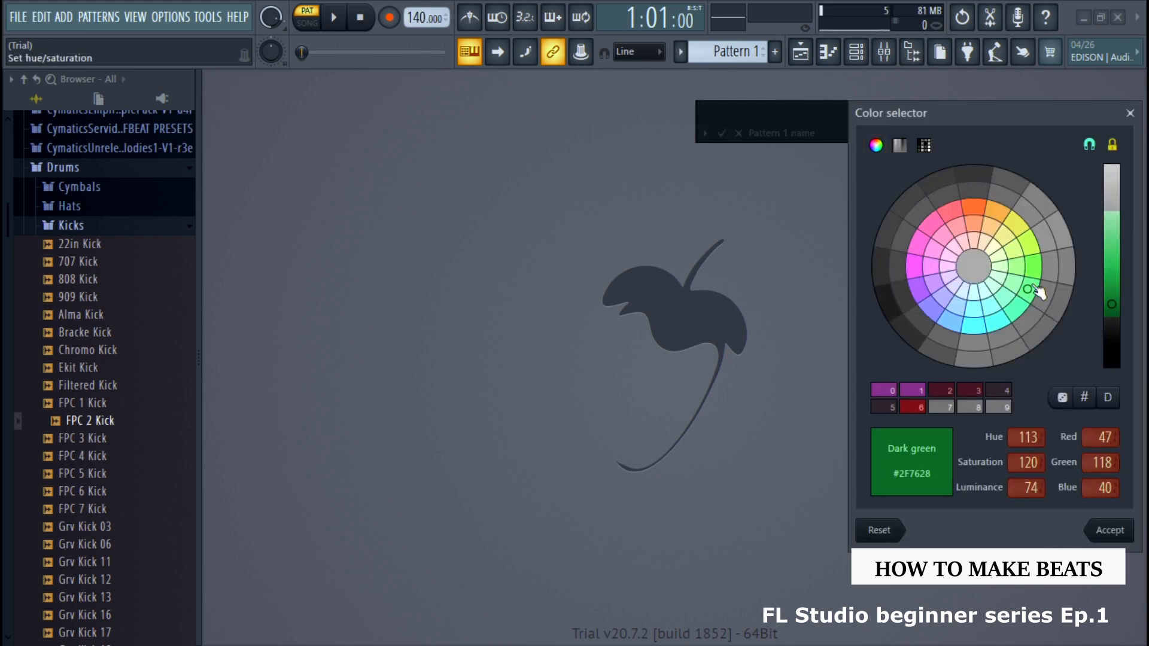
click(1127, 536)
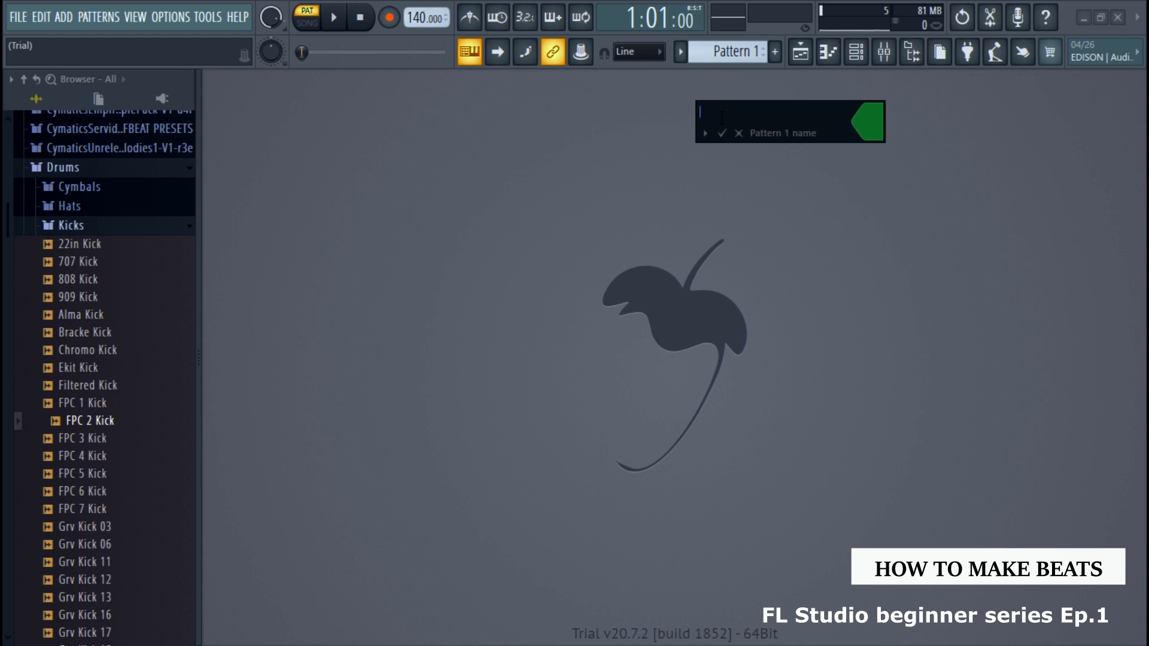
key(Return)
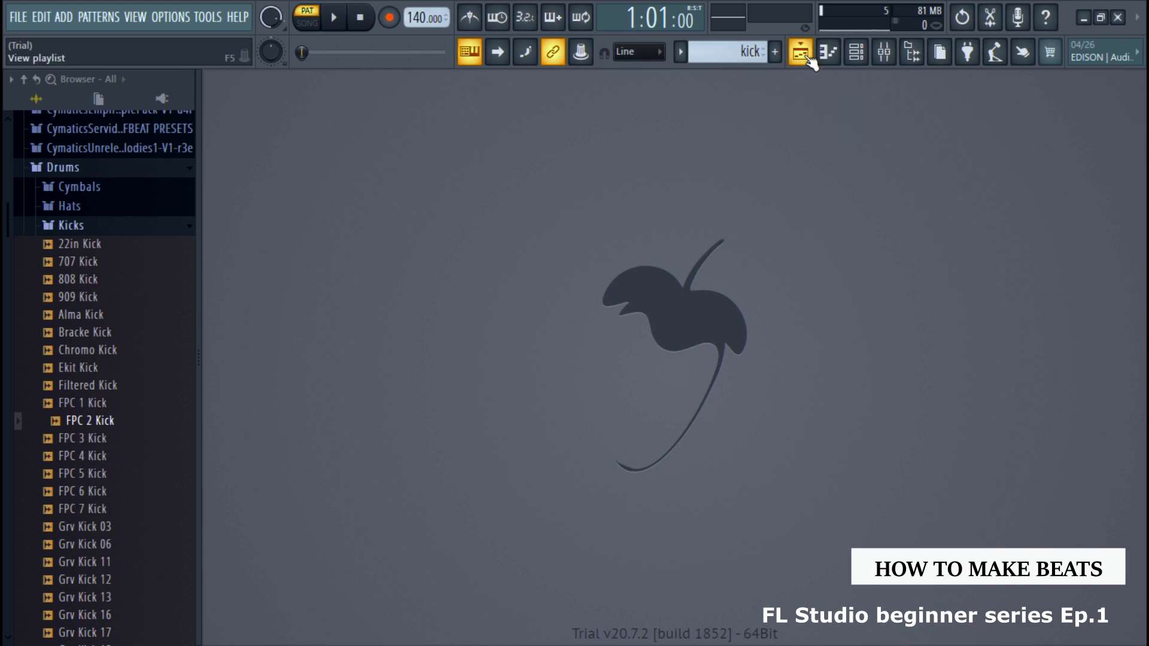
Open the playlist and place the kick pattern on Track 1 at bar 1
click(801, 53)
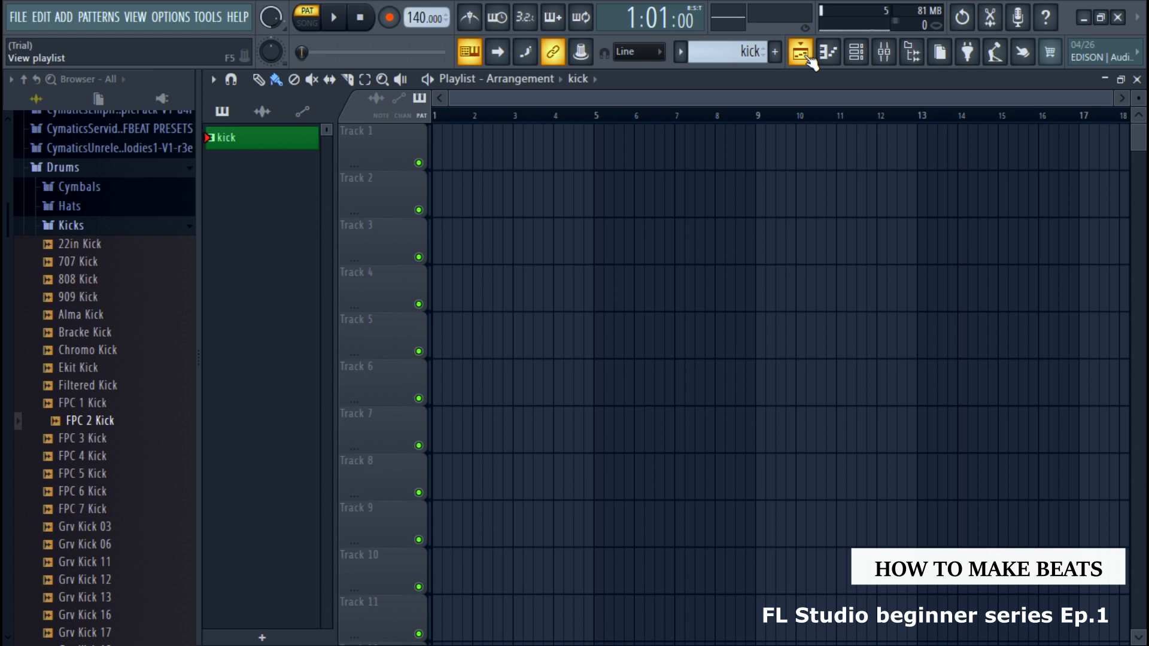
click(807, 56)
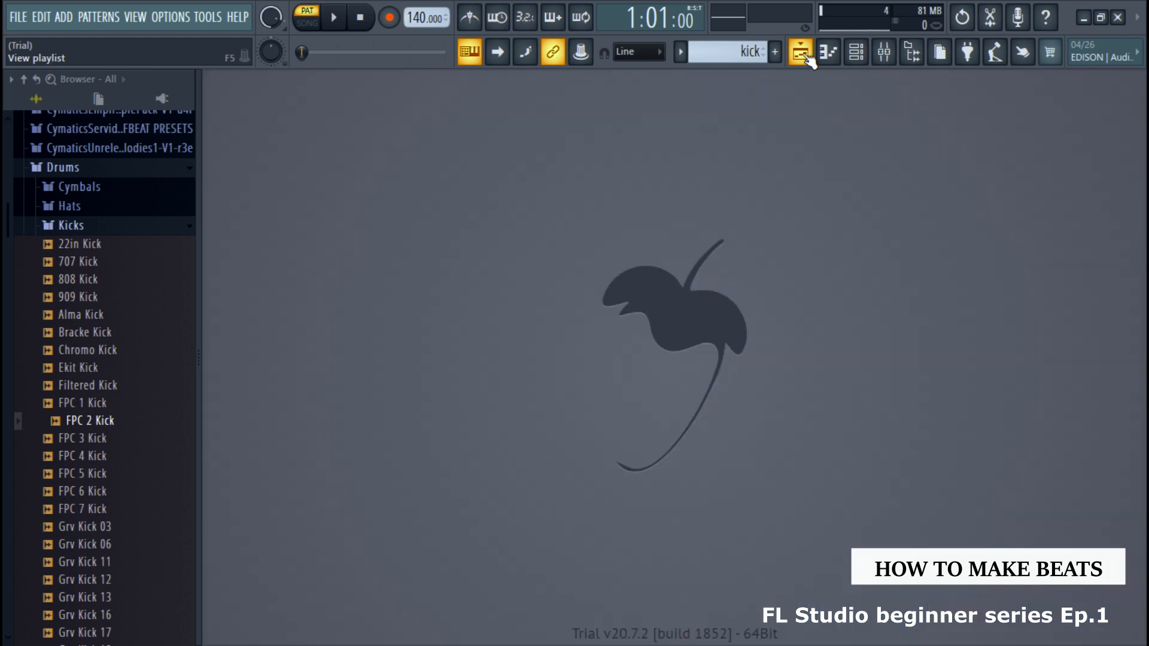
click(806, 56)
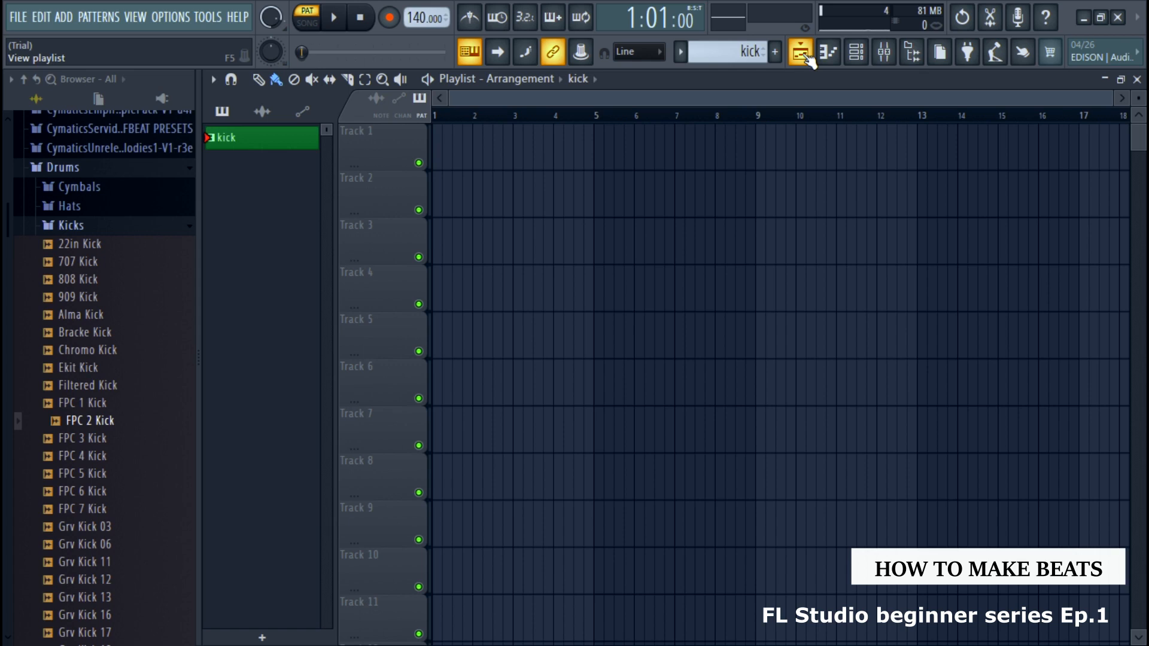
click(302, 149)
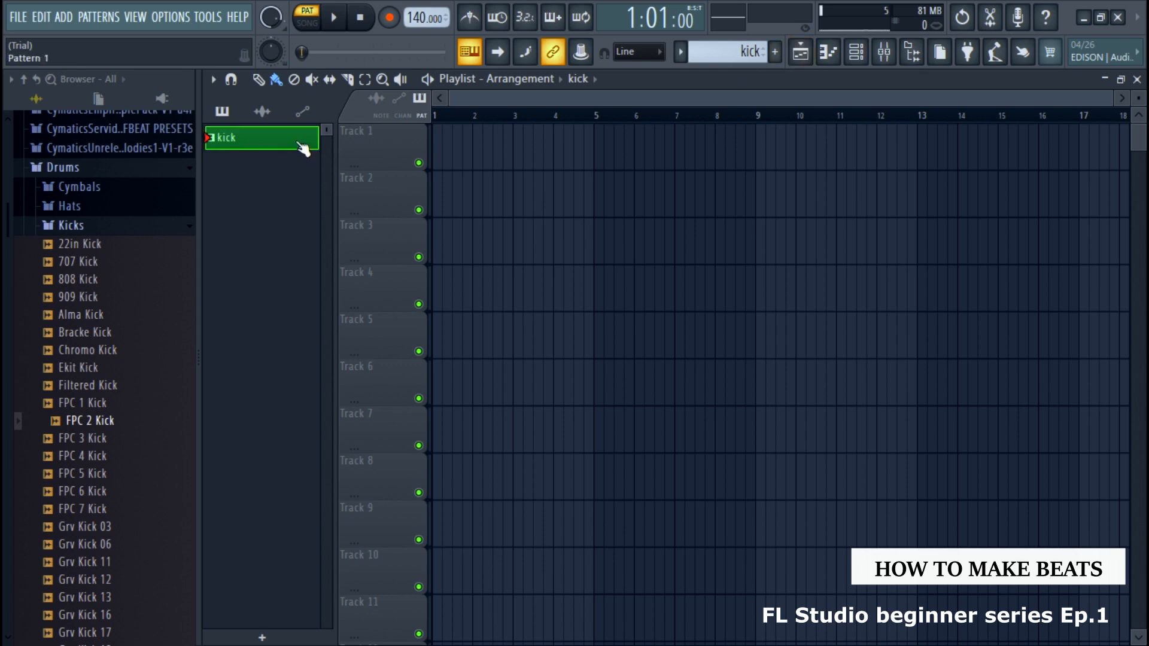
click(442, 139)
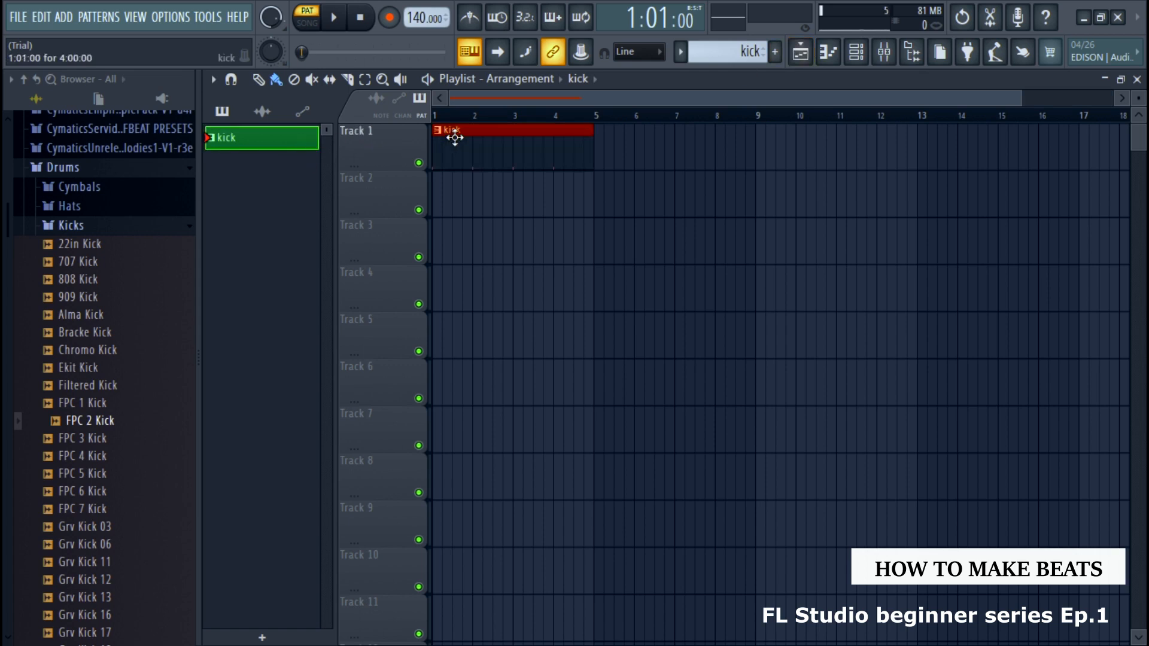
Rename playlist Track 1 as kick and give it the same green color as the kick pattern
right_click(395, 142)
click(417, 134)
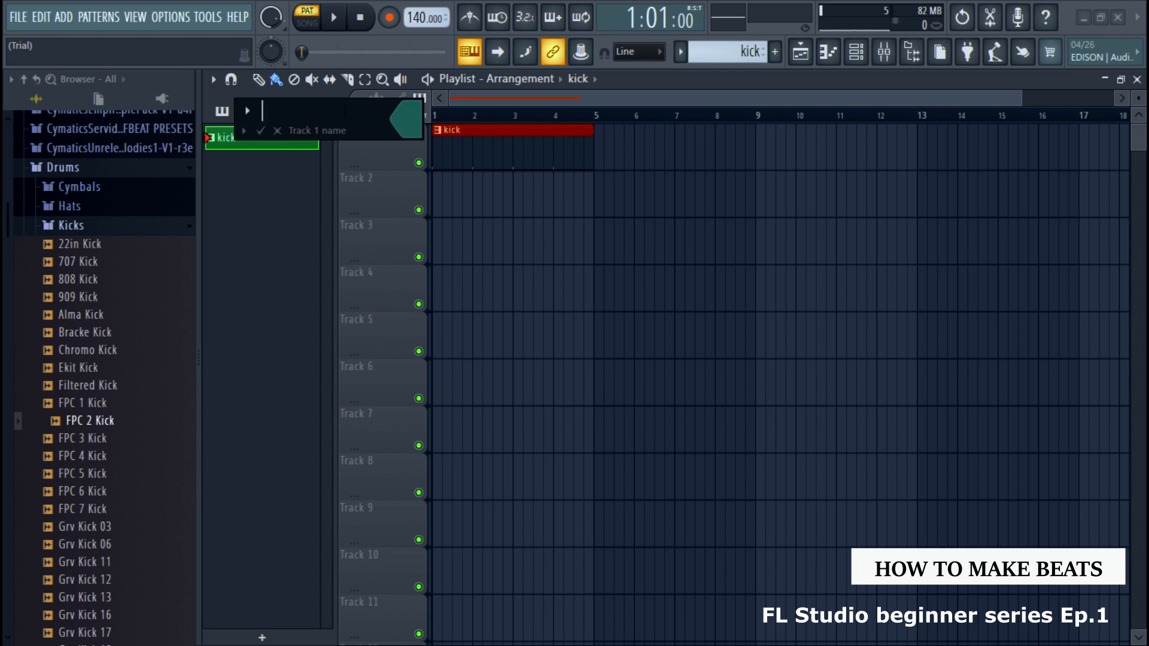
click(407, 119)
click(698, 532)
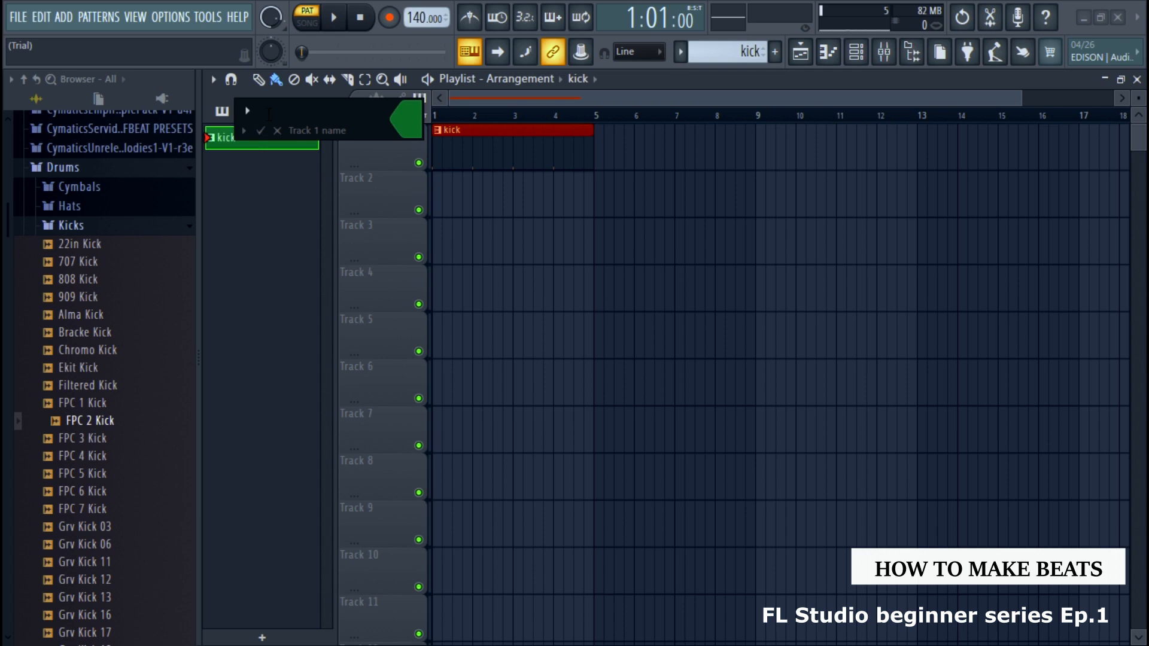
text(kick)
key(Return)
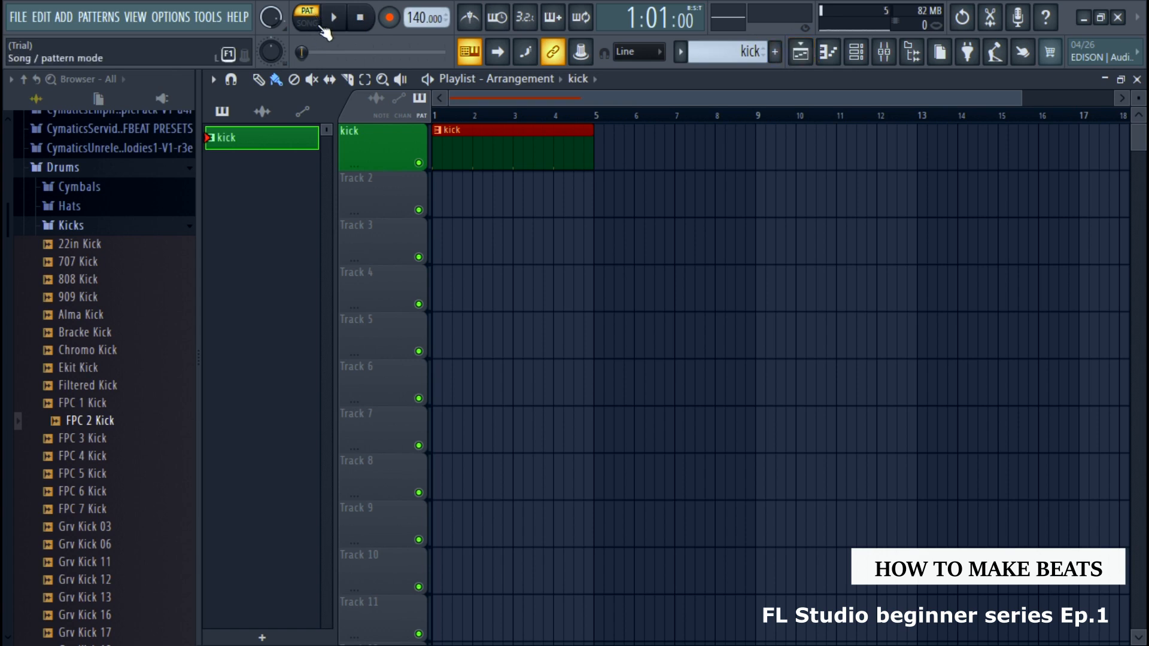
Switch playback to song mode, play the kick clip in the playlist and stop it
click(316, 25)
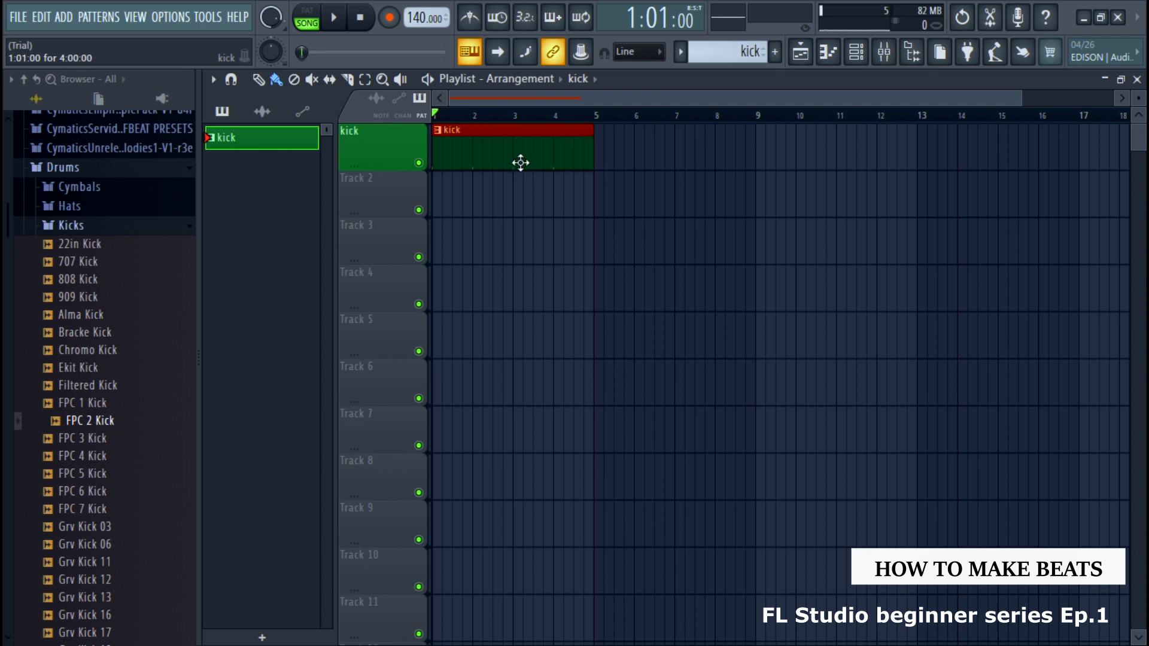
click(335, 19)
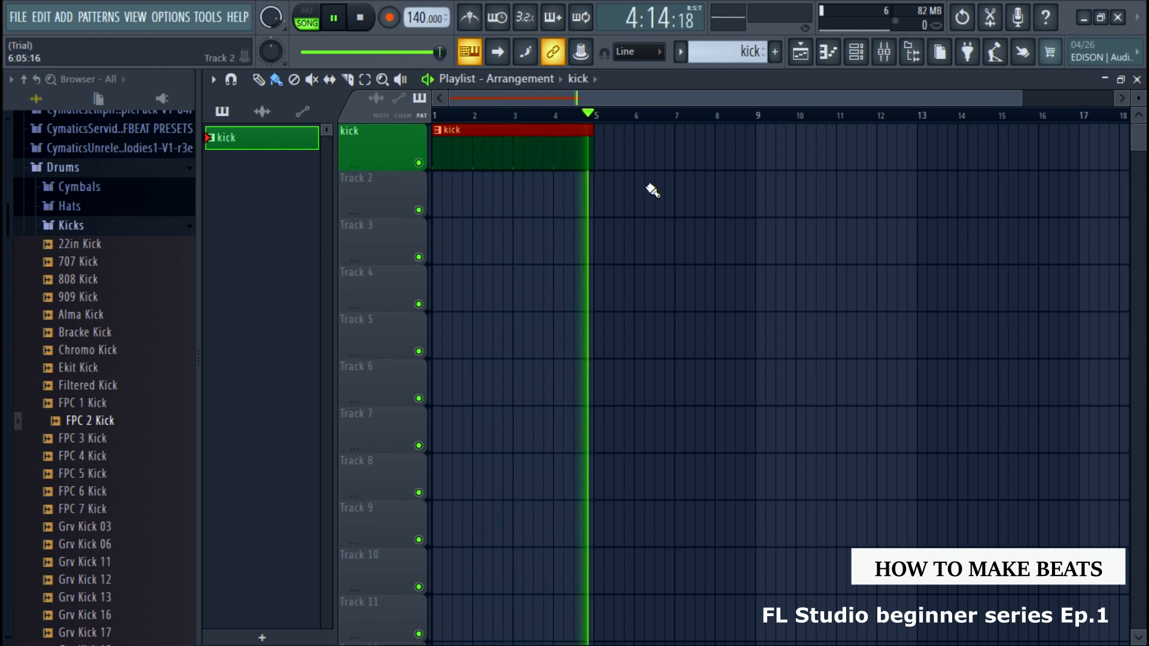
key(space)
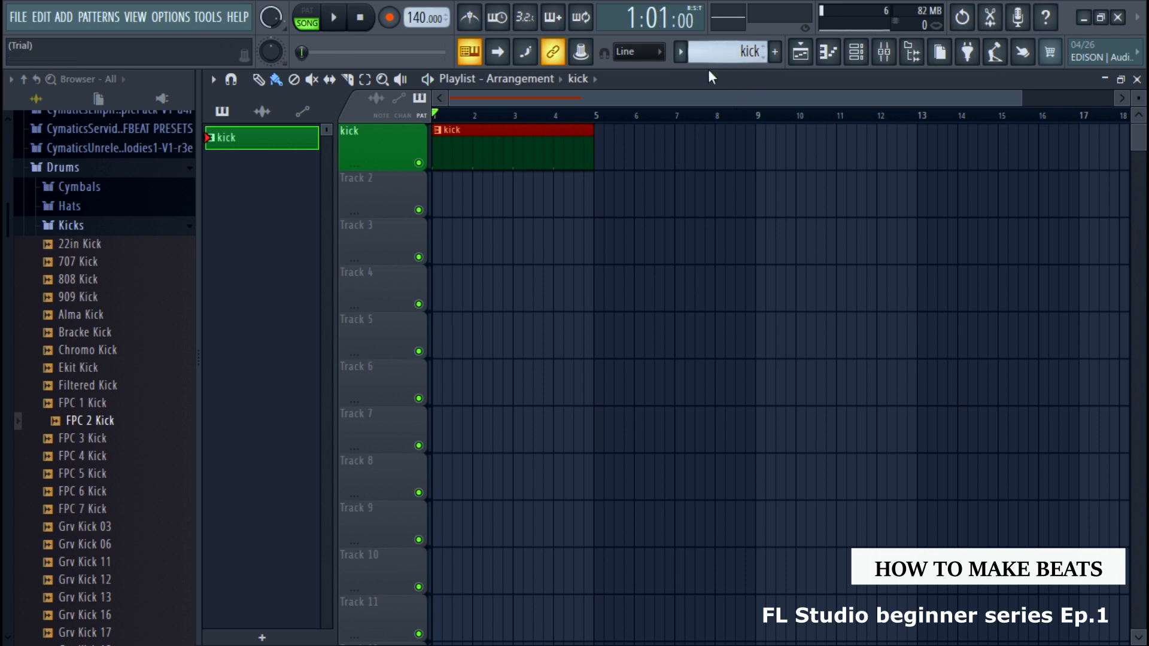
Add a new teal pattern named clap and snare
click(856, 54)
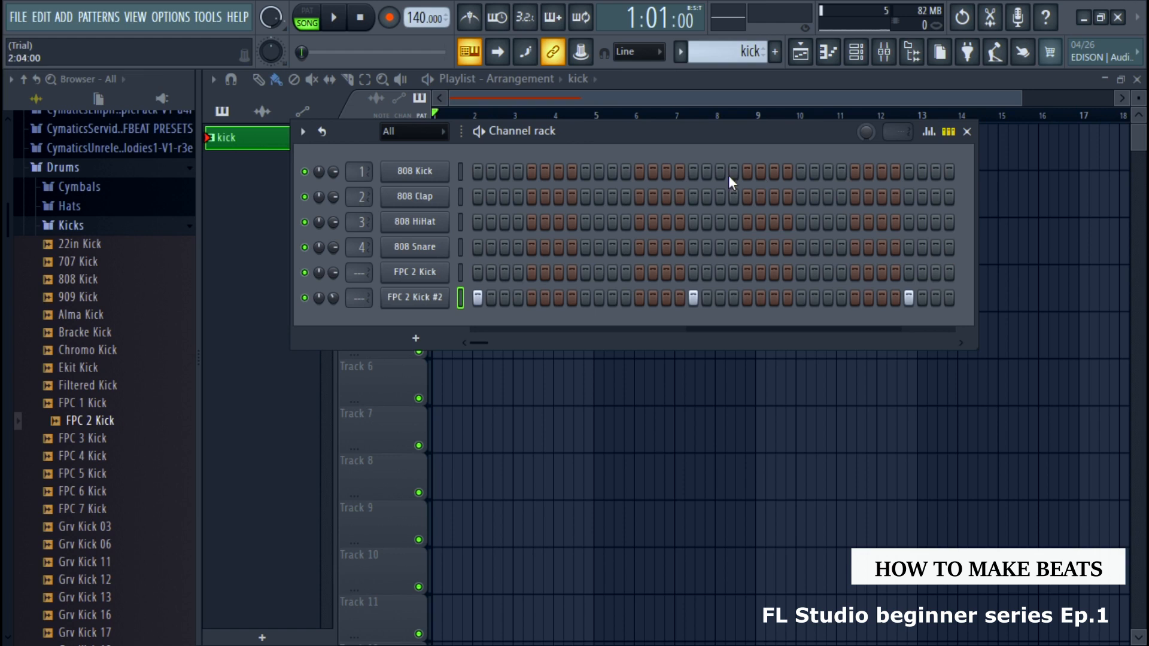
click(967, 132)
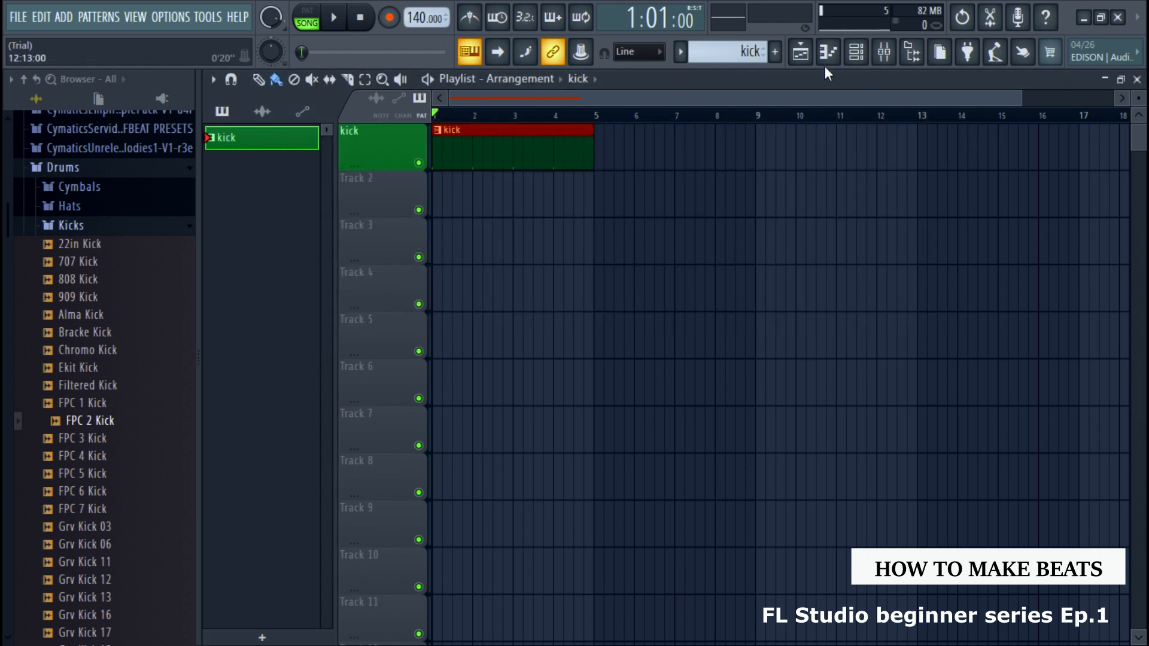
click(776, 52)
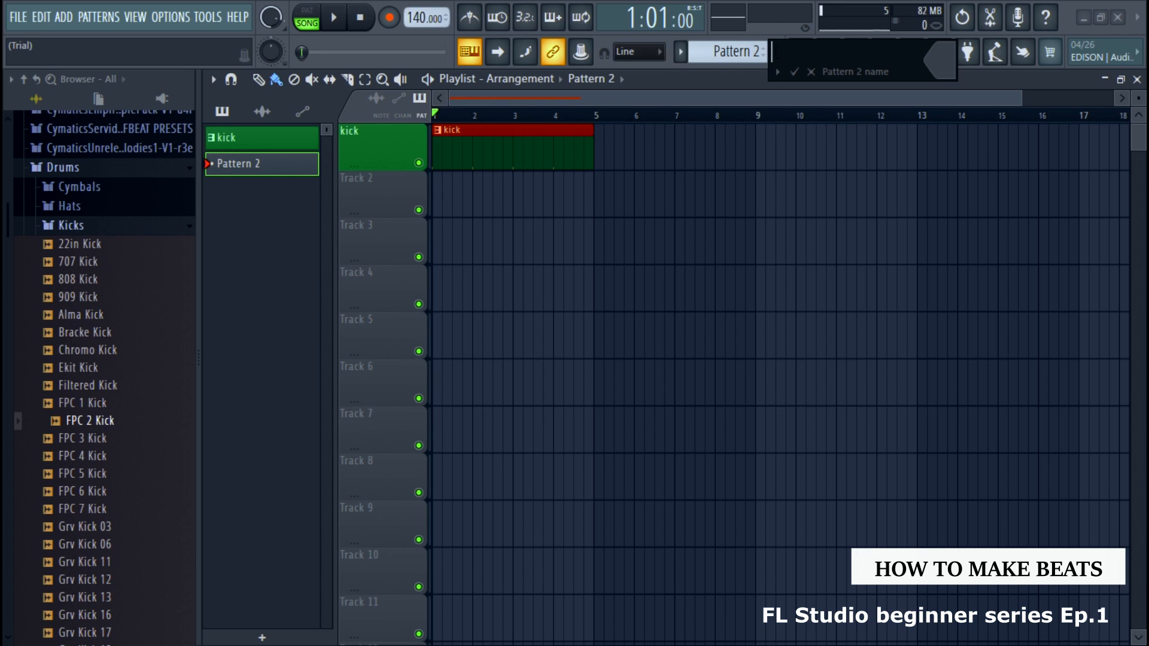
text(clap and snare)
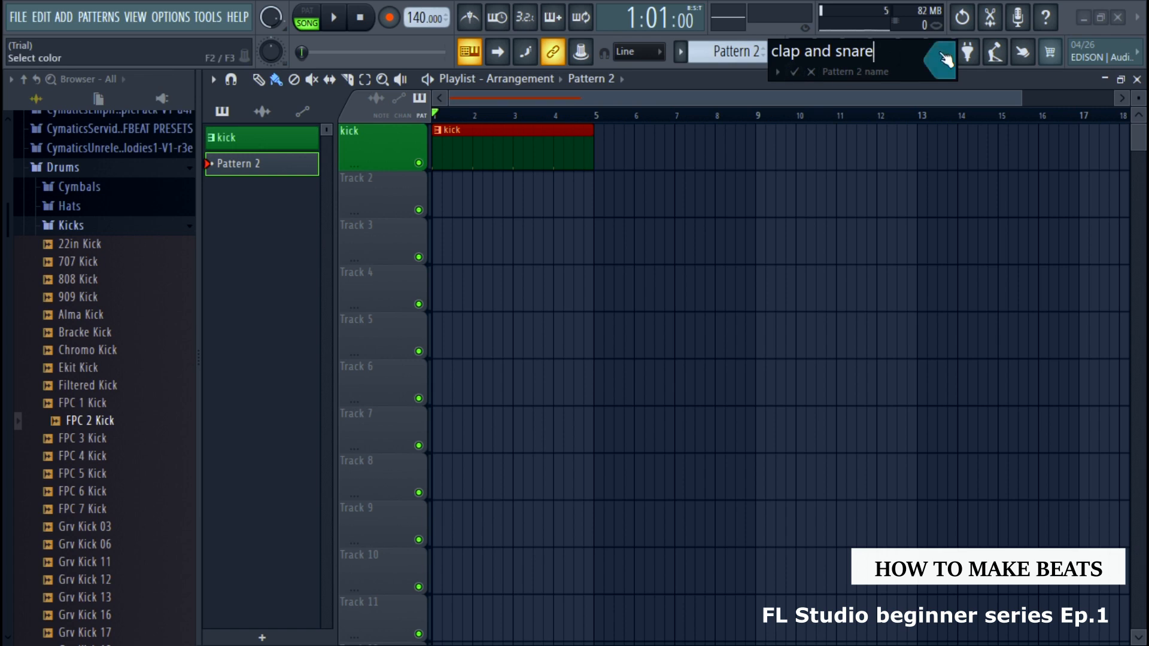
click(794, 72)
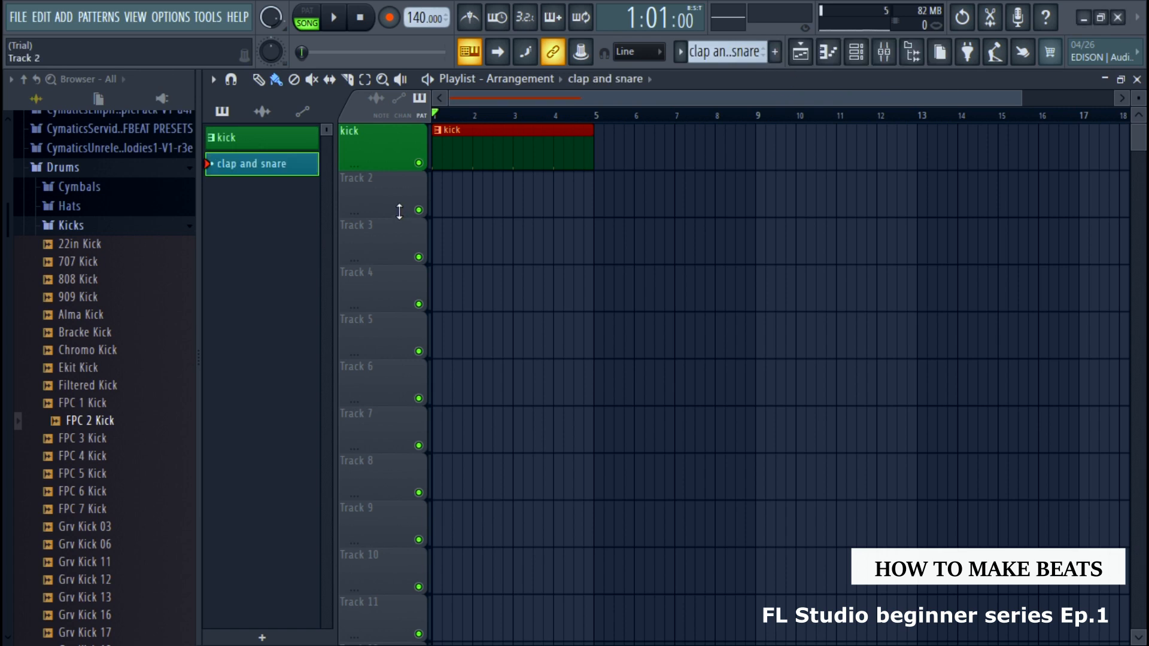
Place the clap and snare pattern on Track 2 at bar 1, and rename the track clap and snare with the matching teal color
click(441, 195)
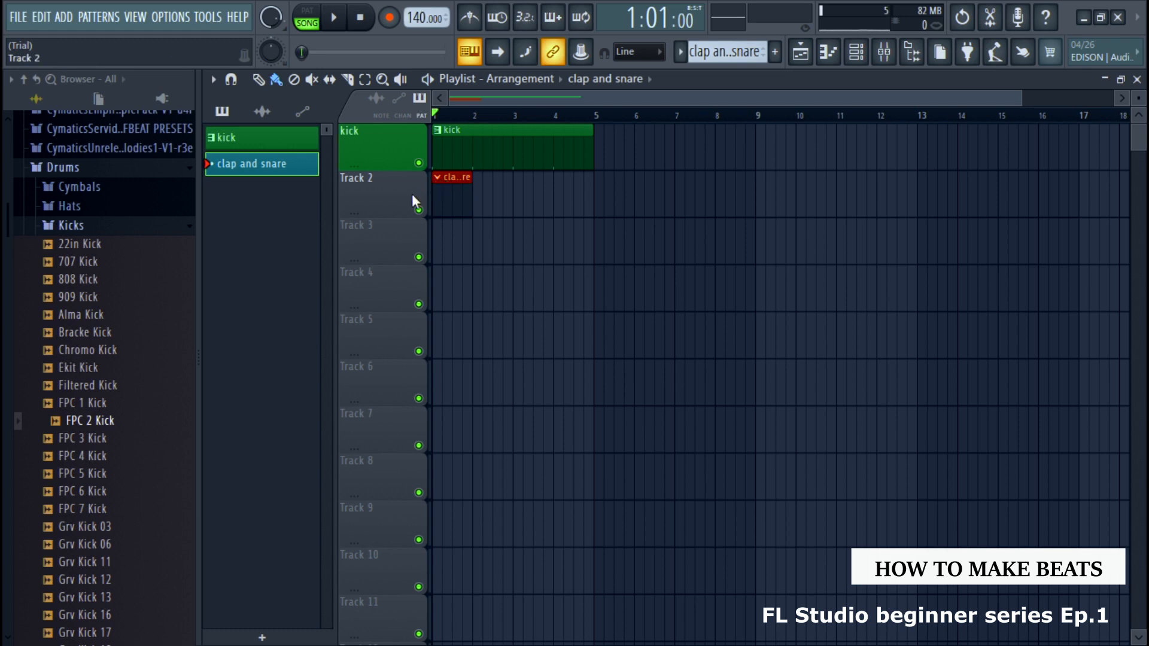
right_click(412, 192)
click(448, 195)
right_click(399, 193)
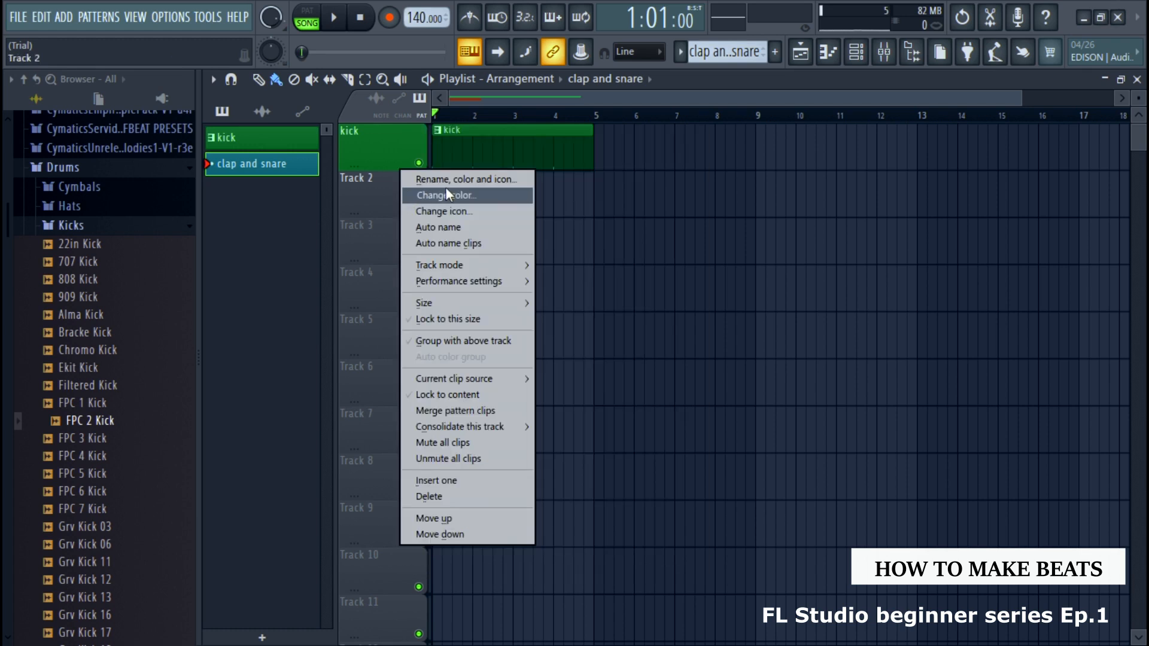
click(469, 195)
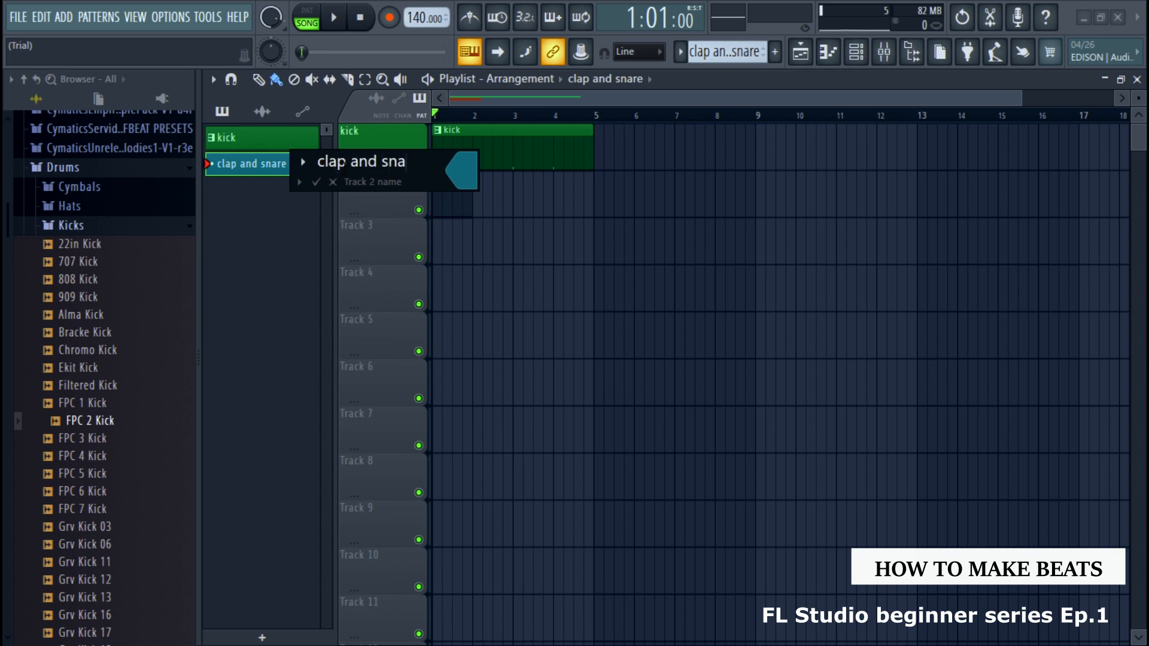
click(303, 181)
click(317, 182)
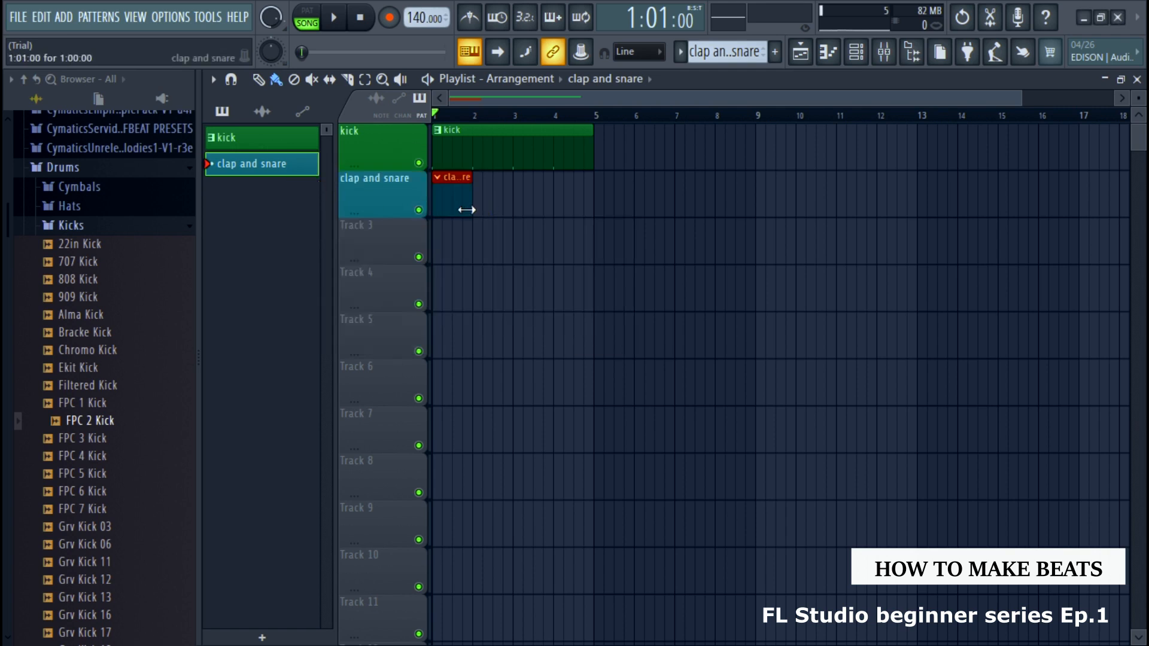
Place an 808 Snare step on the third beat of each of the four bars in the clap and snare pattern
click(864, 54)
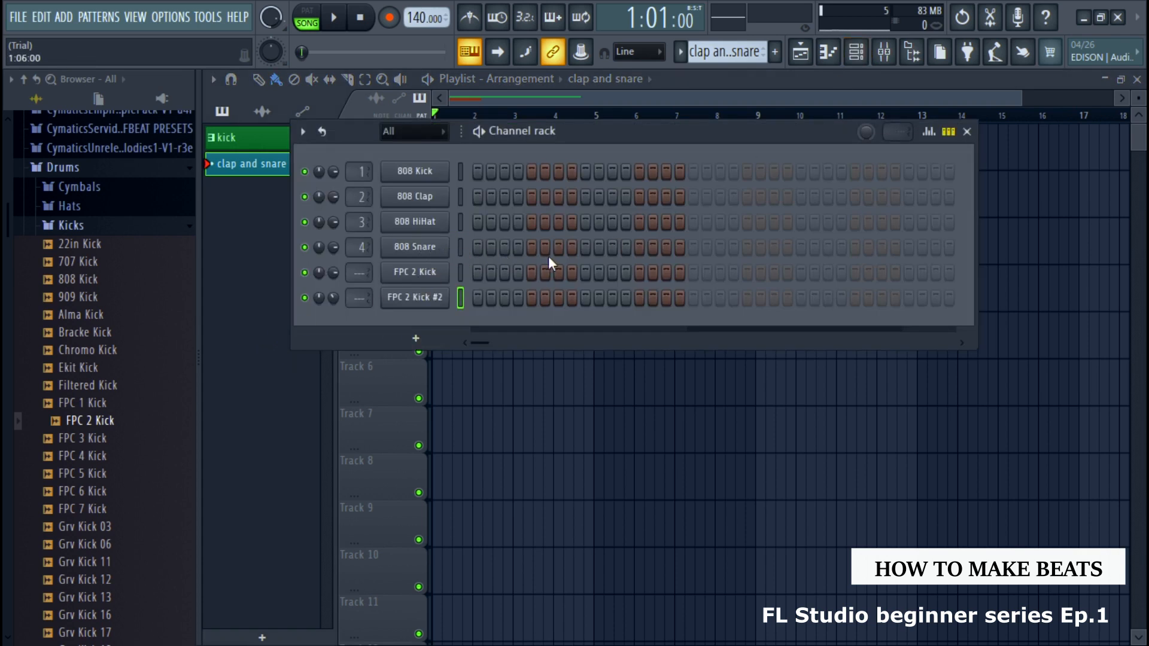
click(586, 248)
click(798, 245)
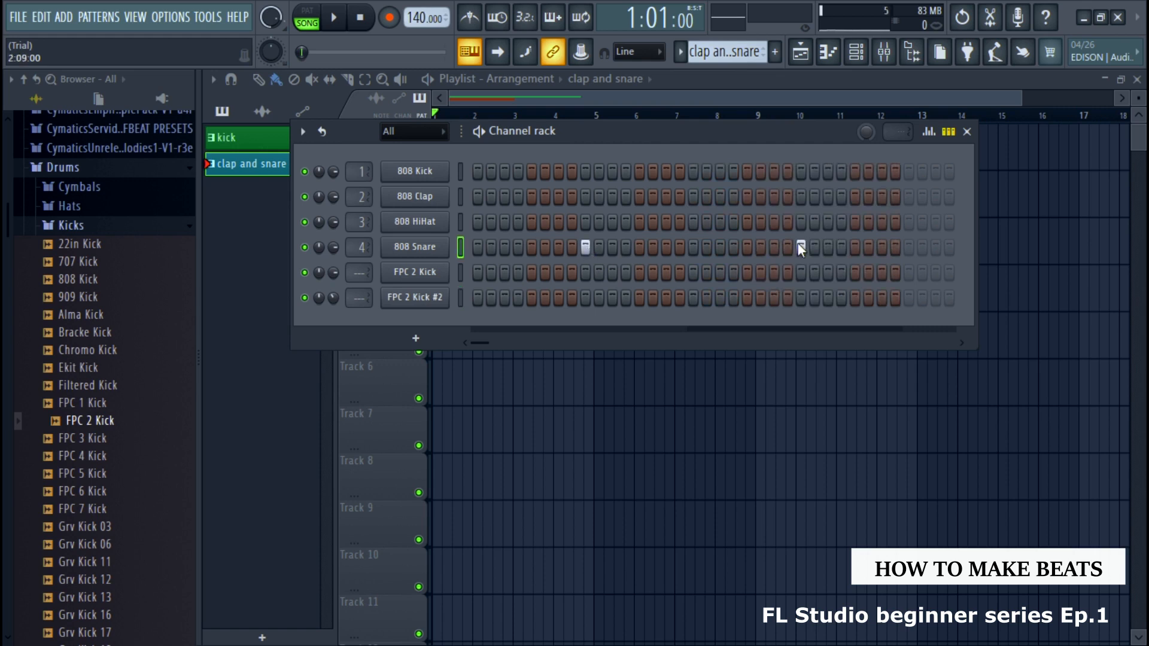
drag(480, 342, 487, 342)
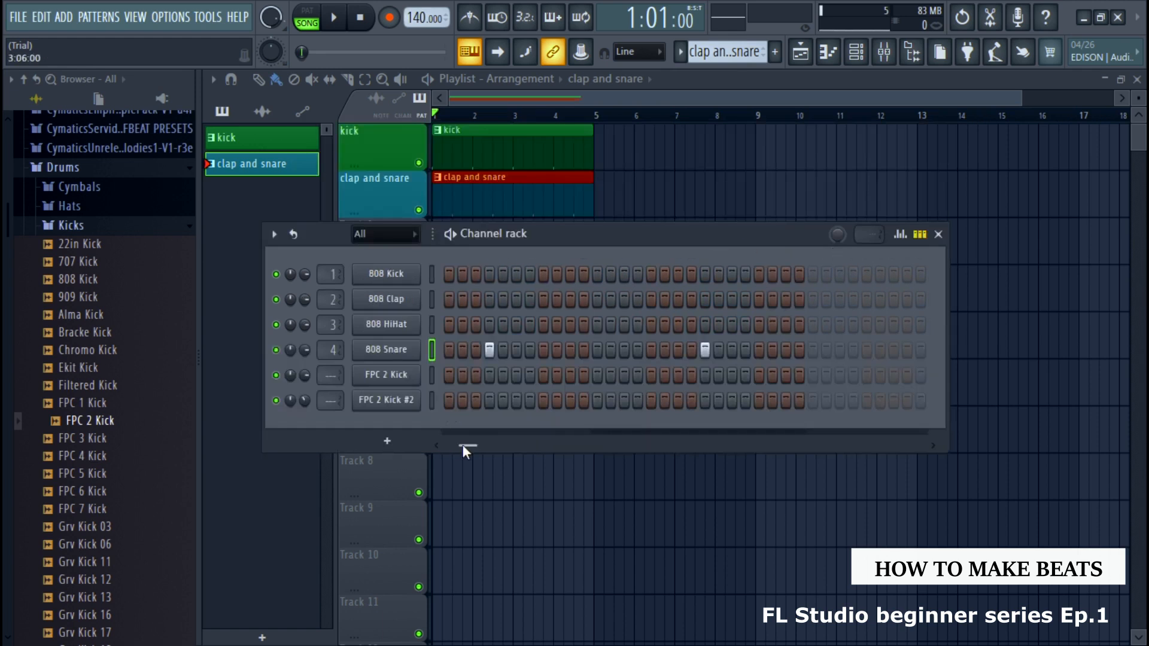
drag(464, 446, 436, 444)
Play the kick and snare arrangement together, close the channel rack and stop playback
key(space)
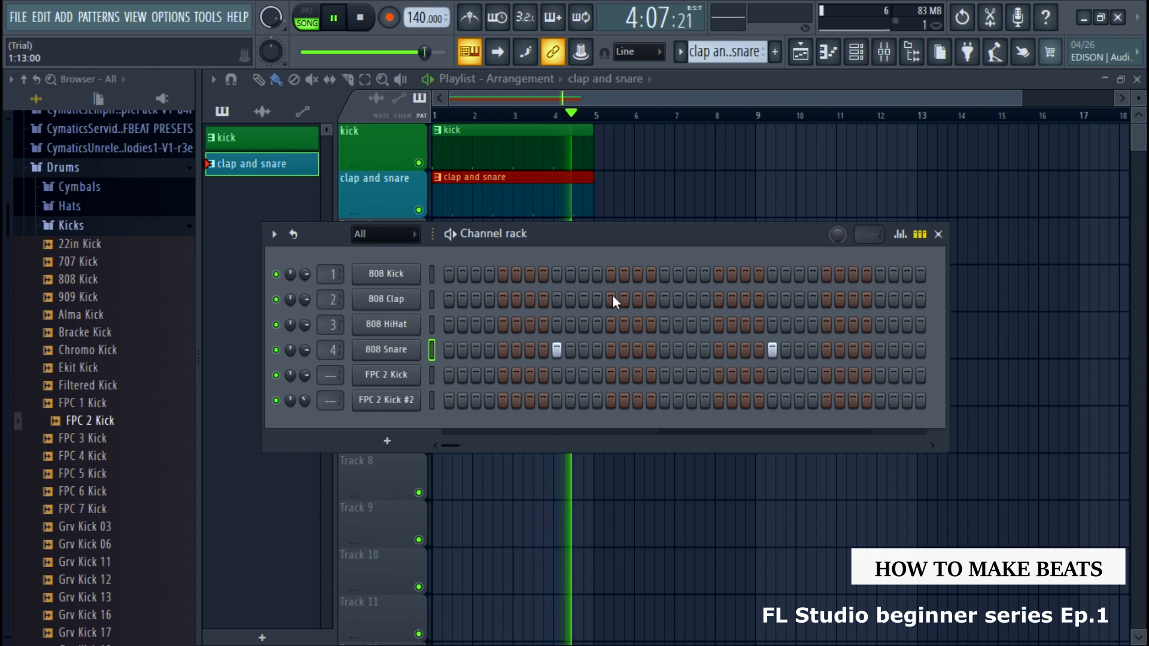
click(938, 234)
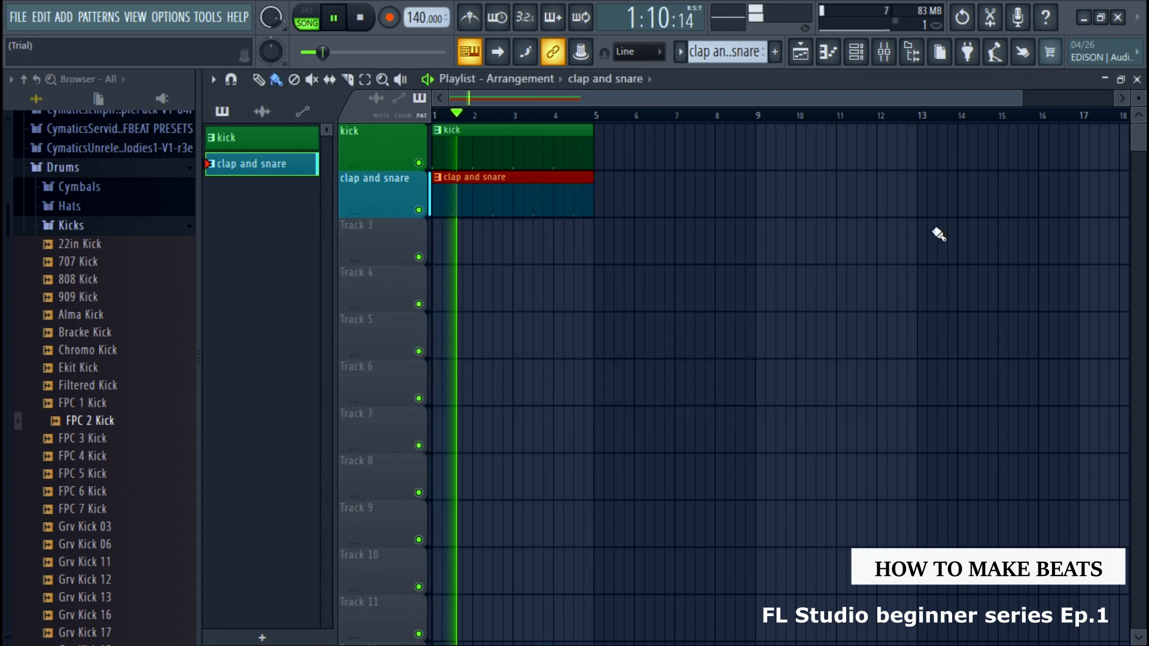
key(space)
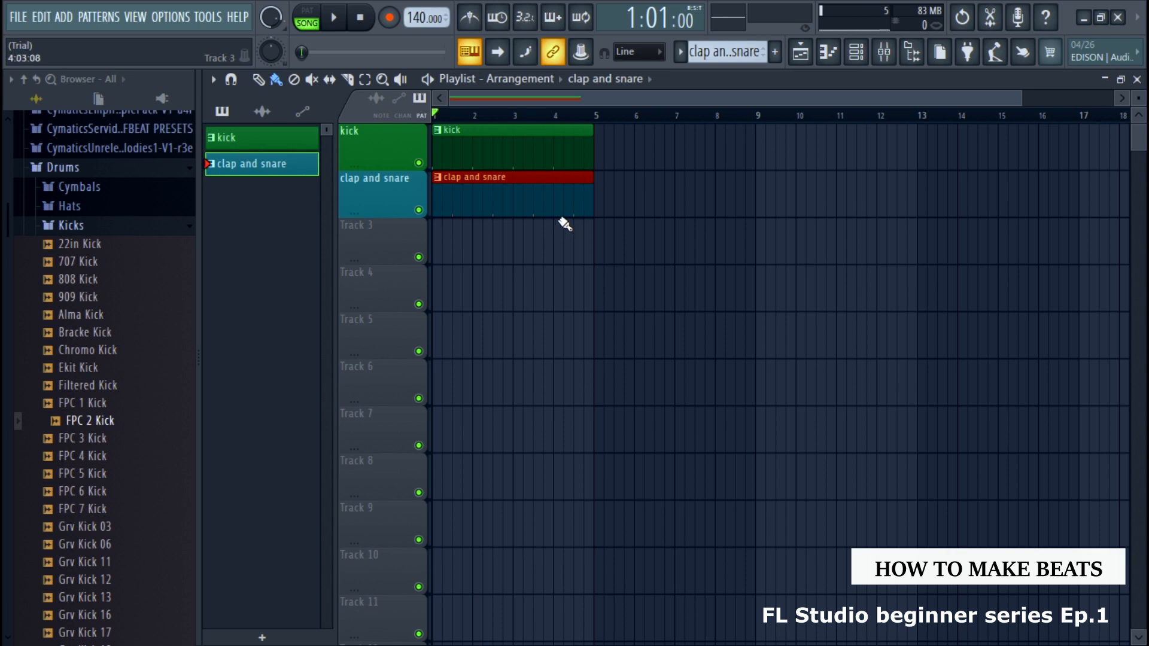
Add a new light green pattern named main meiody and place it on Track 3 at bar 1
click(776, 53)
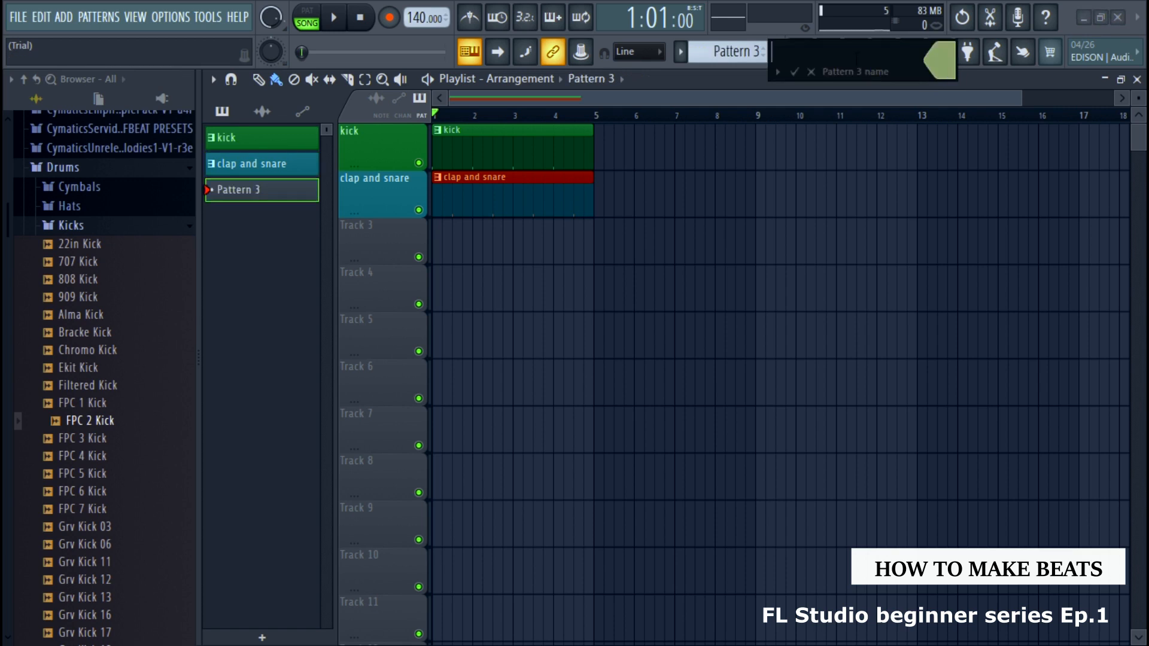
text(main meiody)
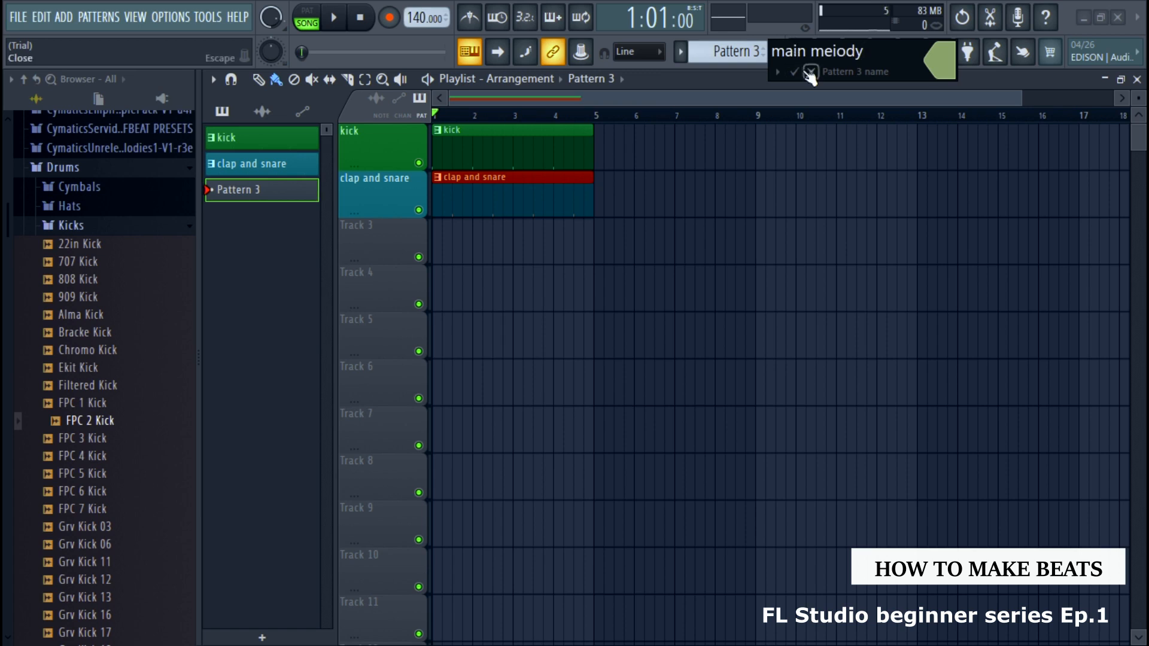
click(794, 71)
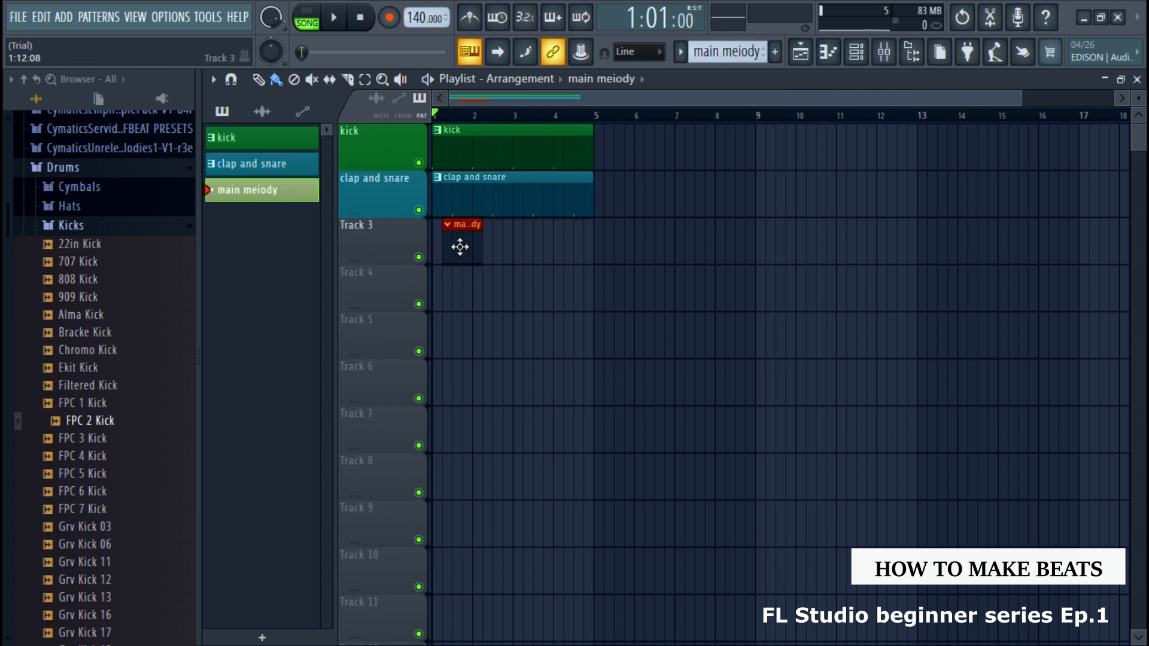
Rename Track 3 as main melody and color it dark sea green #9FA67F
right_click(374, 222)
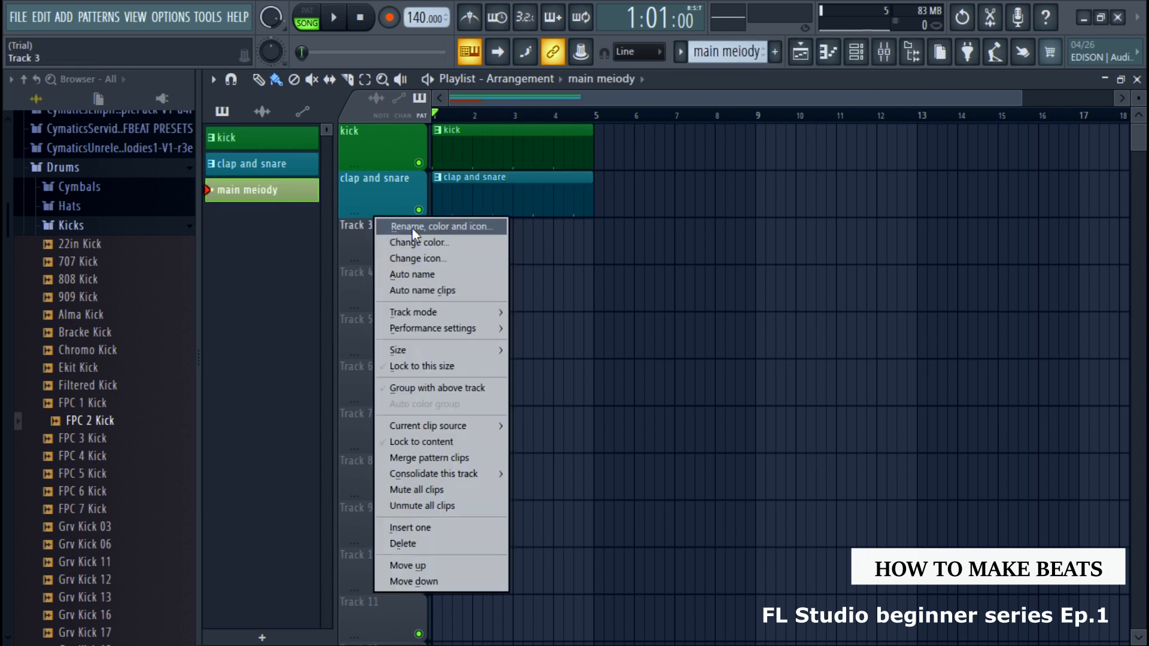
click(411, 227)
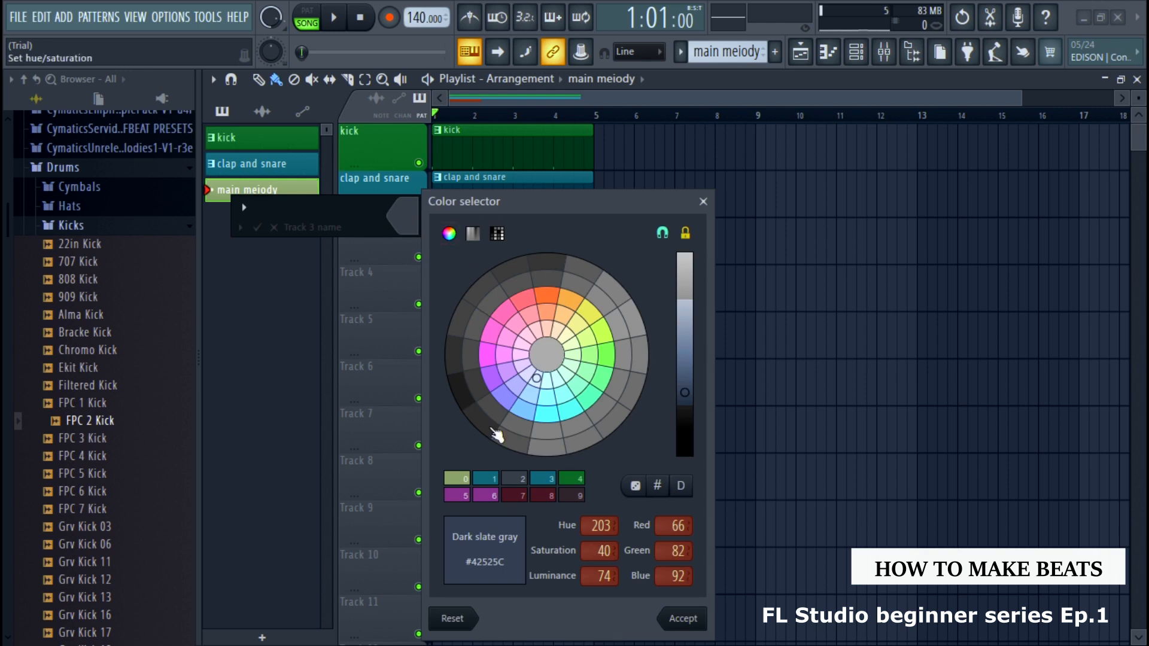
click(458, 478)
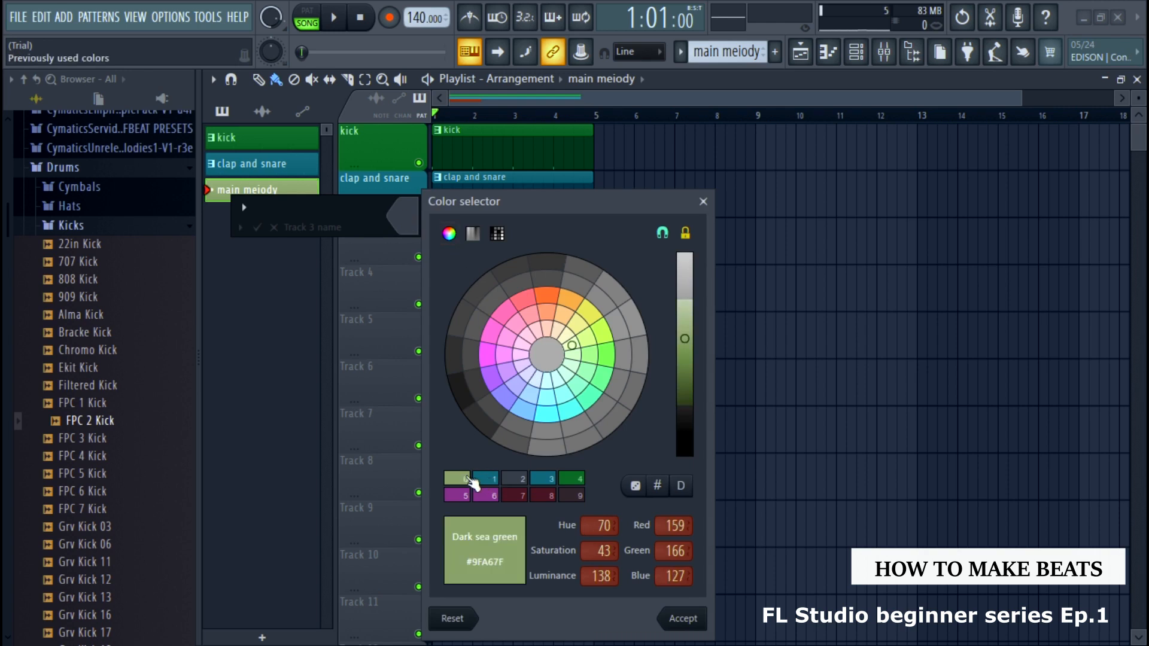
click(682, 619)
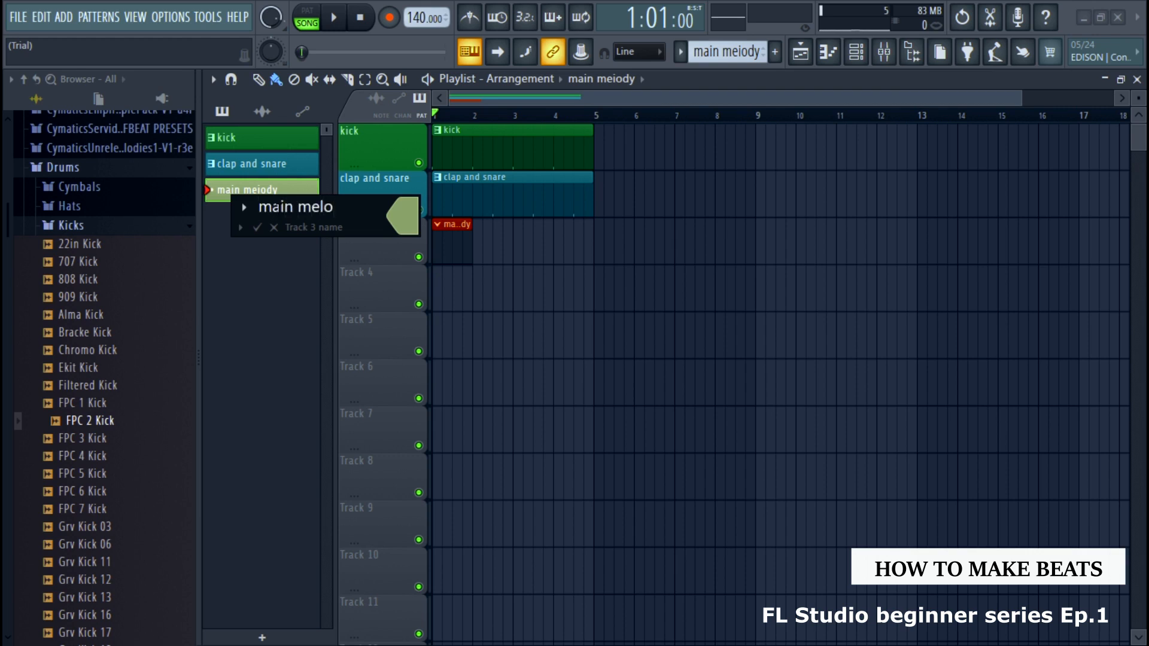
key(Return)
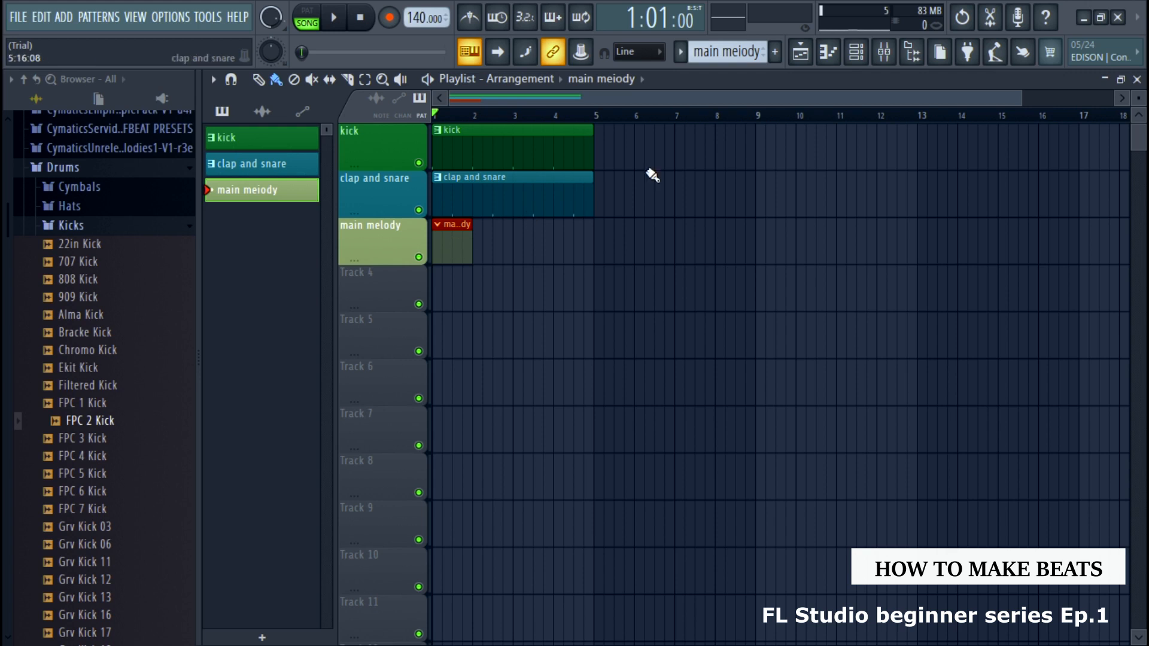
Show the channel rack, move it higher and add an FL Keys instrument channel
click(860, 51)
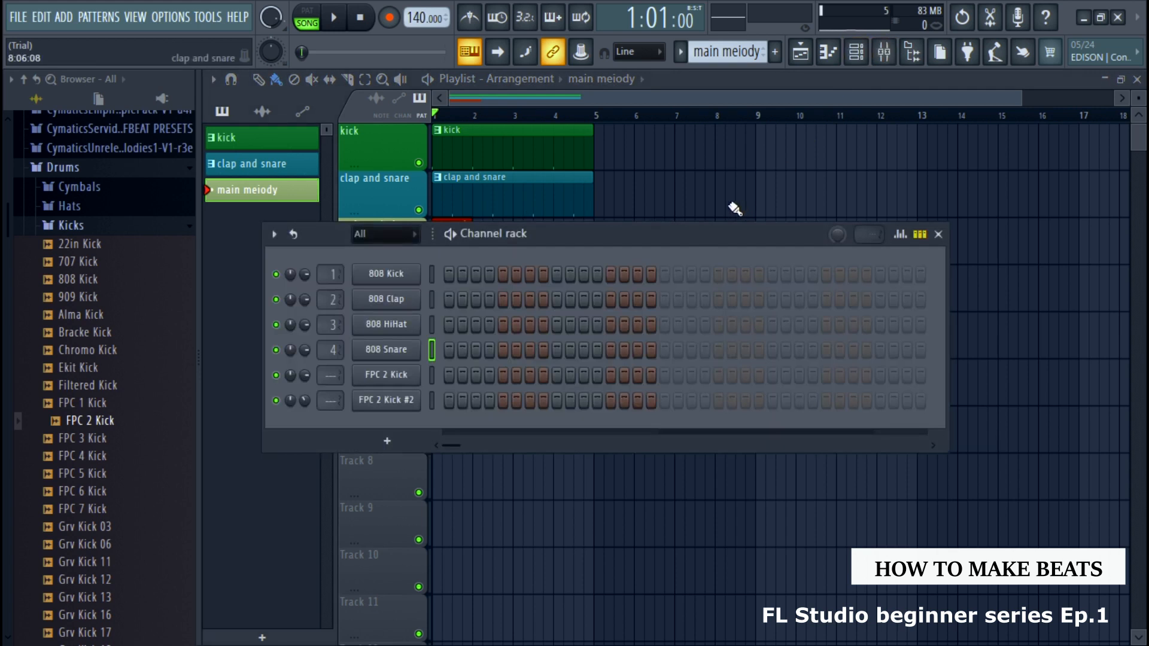
drag(691, 232, 757, 142)
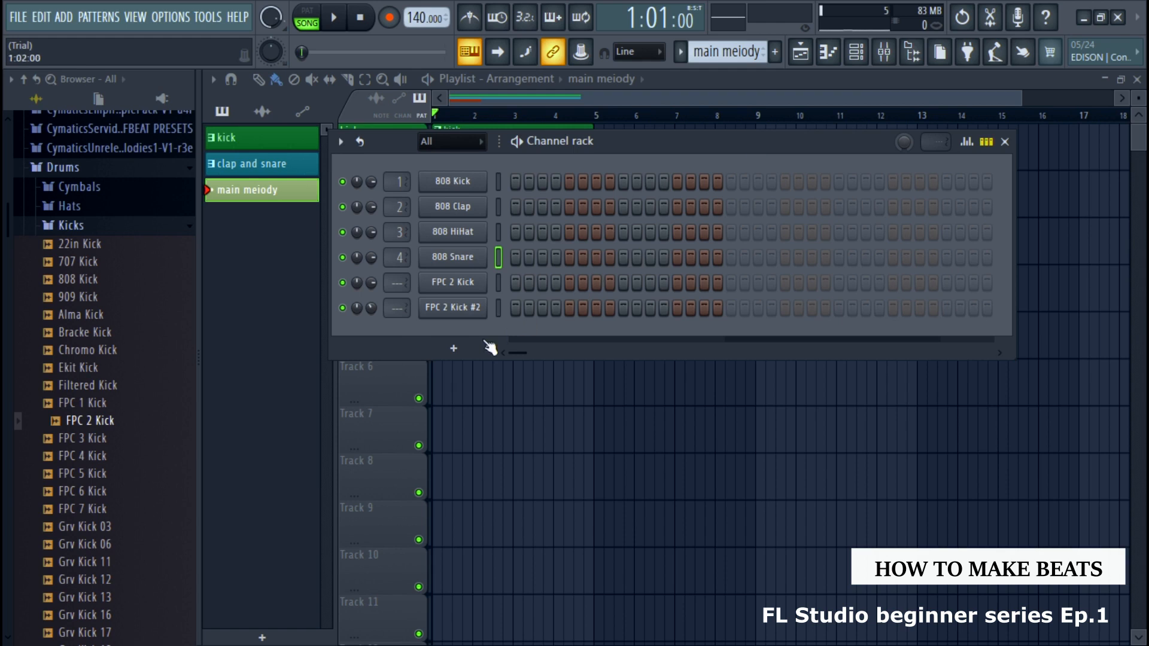
click(455, 348)
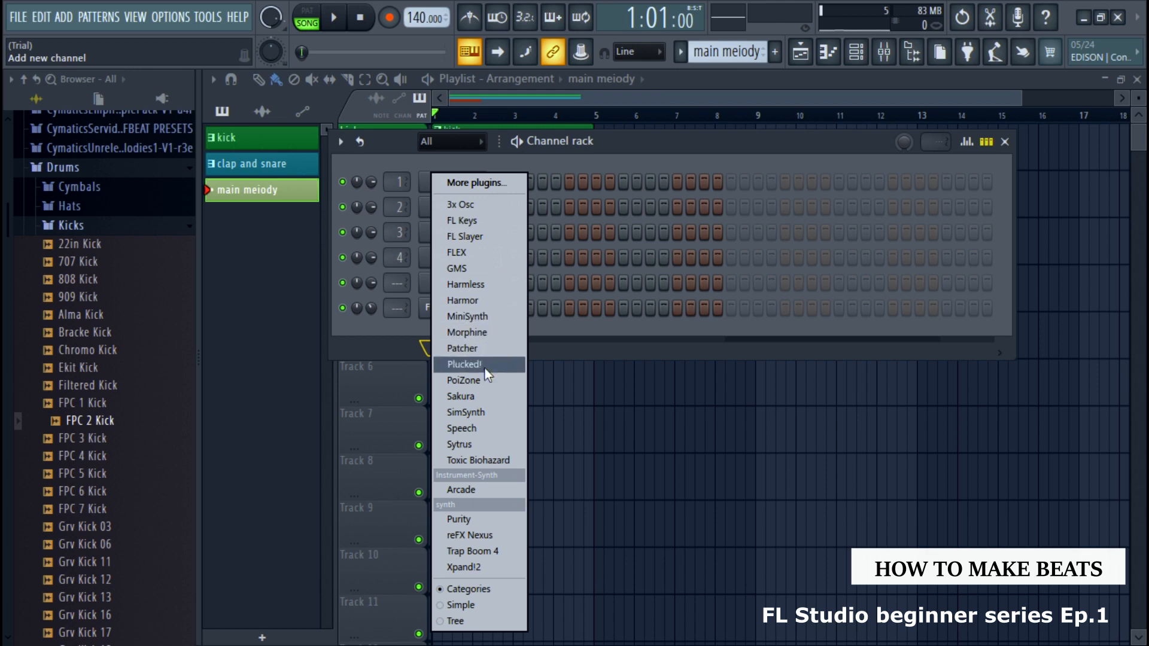
click(469, 220)
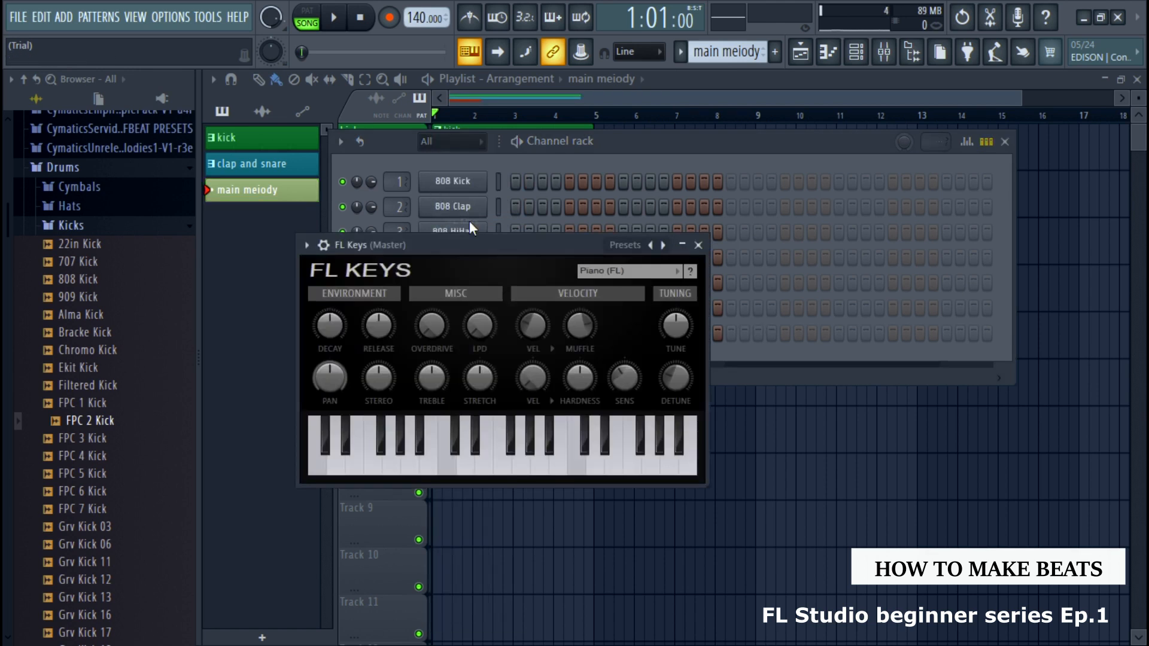
View the empty piano roll of the FL Keys channel and return to the channel rack
click(839, 51)
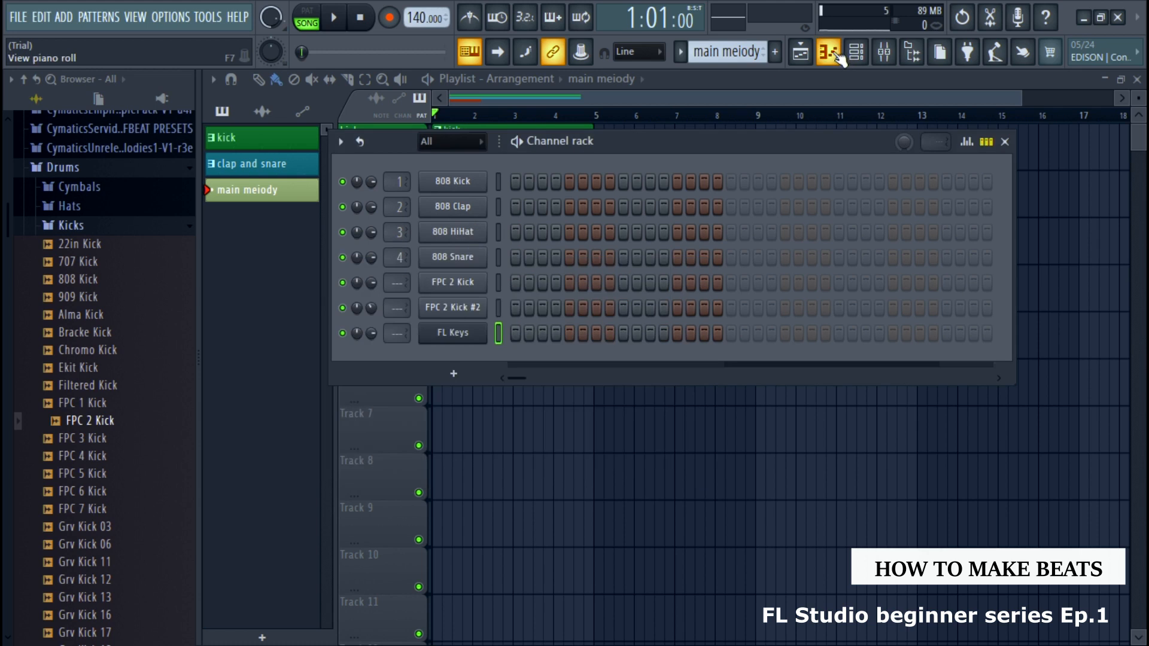
click(839, 54)
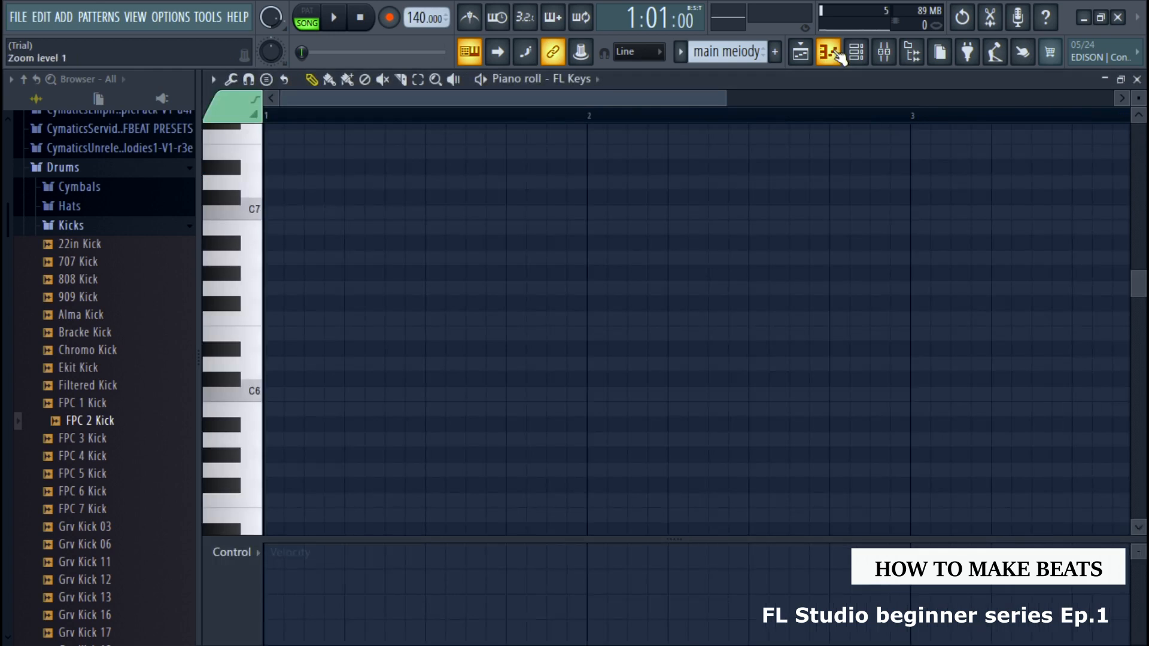
click(839, 53)
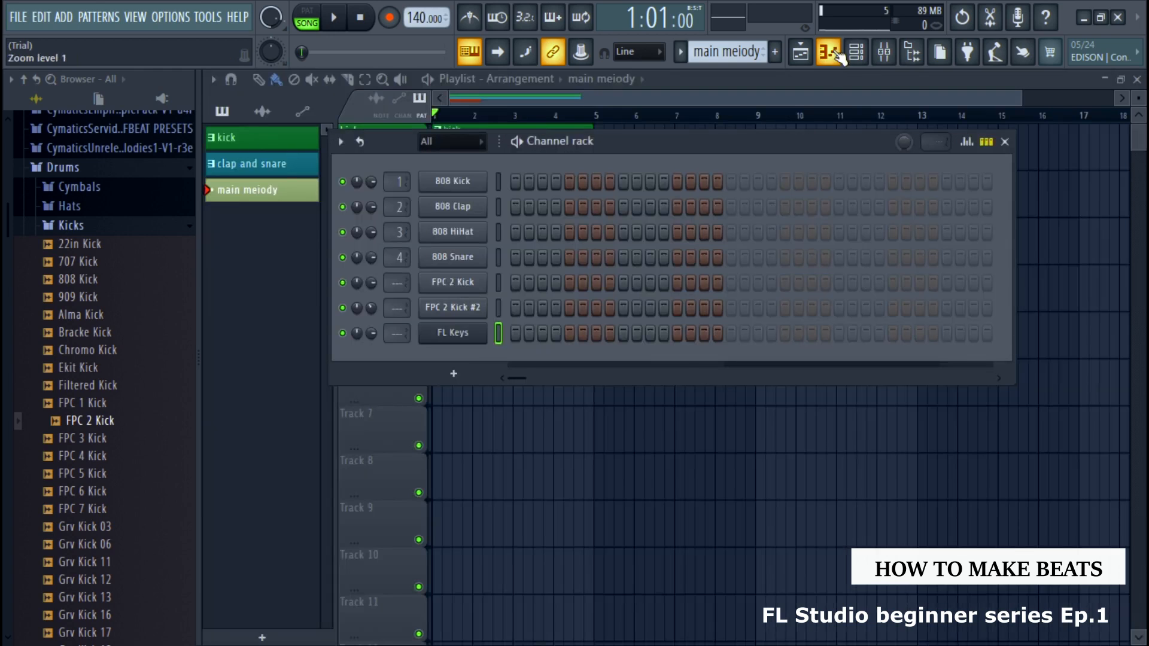
Open the piano roll of the FL Keys channel and audition its piano keys down to C4
right_click(482, 333)
click(516, 332)
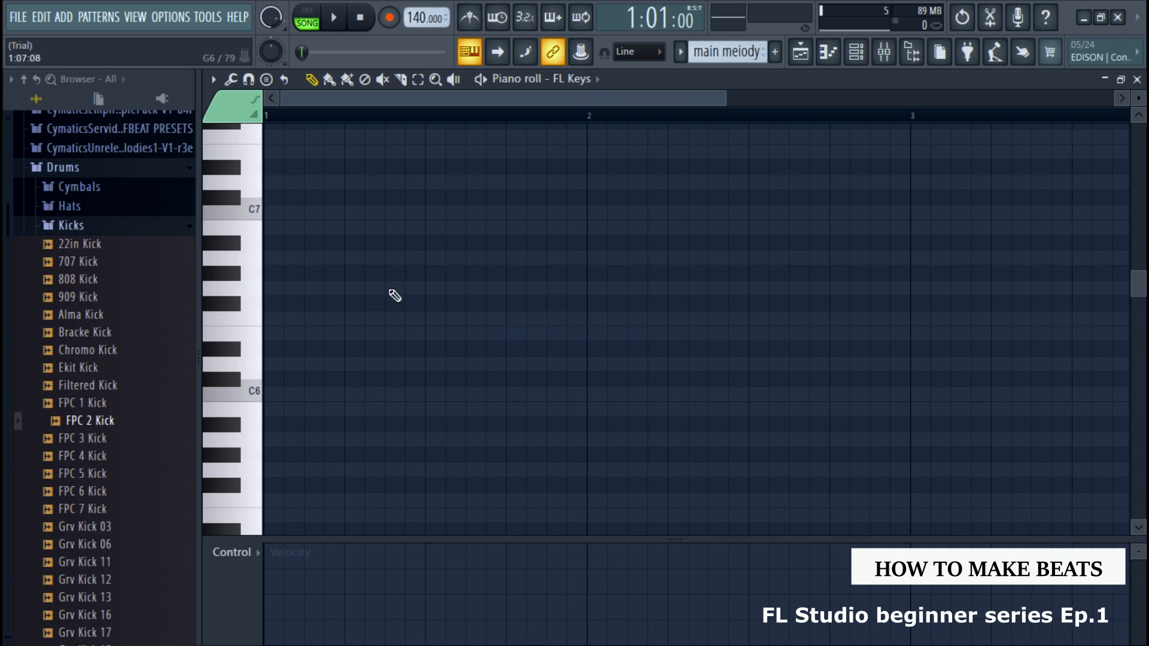
scroll(278, 315, down, 5)
click(254, 323)
drag(254, 323, 251, 385)
scroll(254, 203, down, 4)
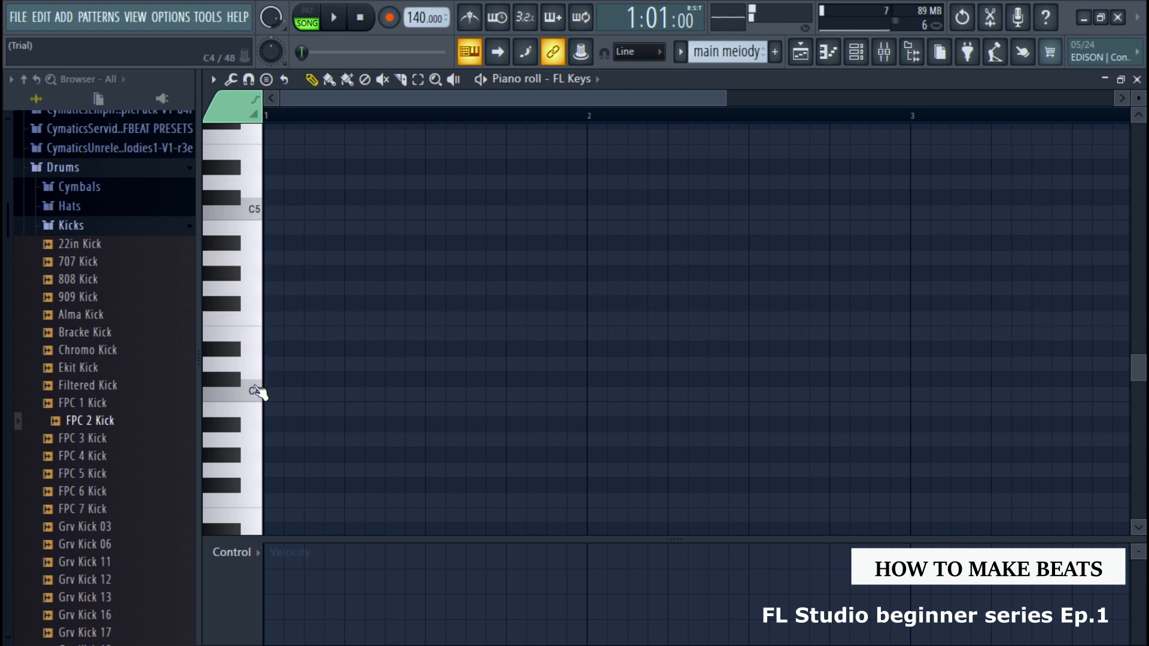
scroll(256, 325, up, 3)
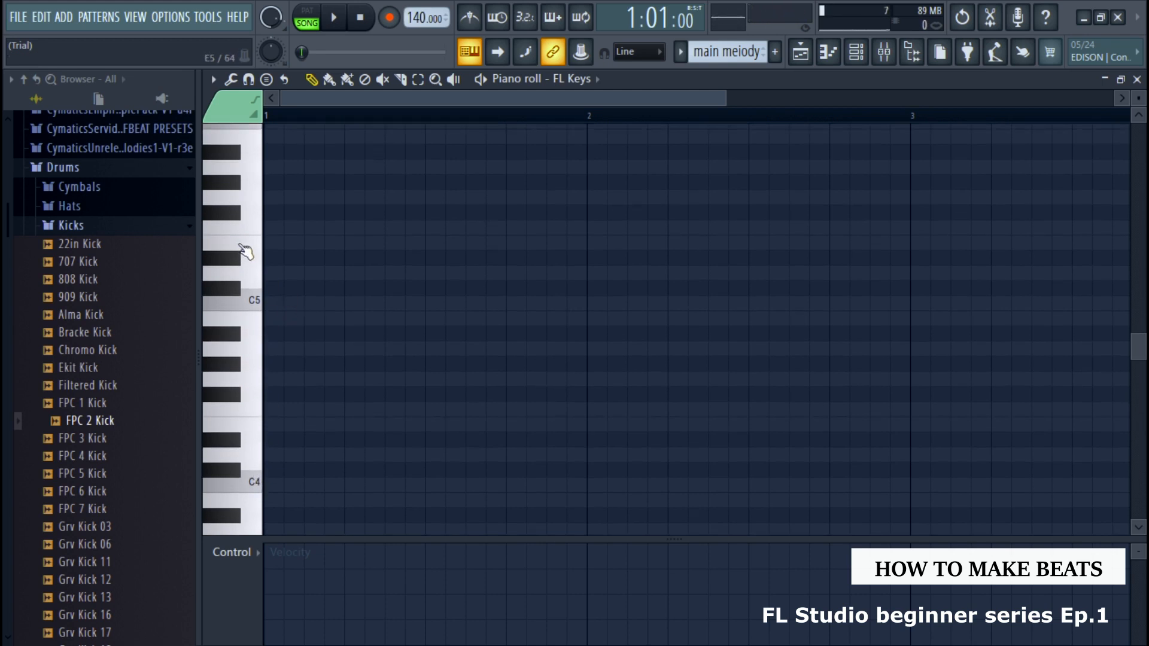
scroll(256, 238, up, 3)
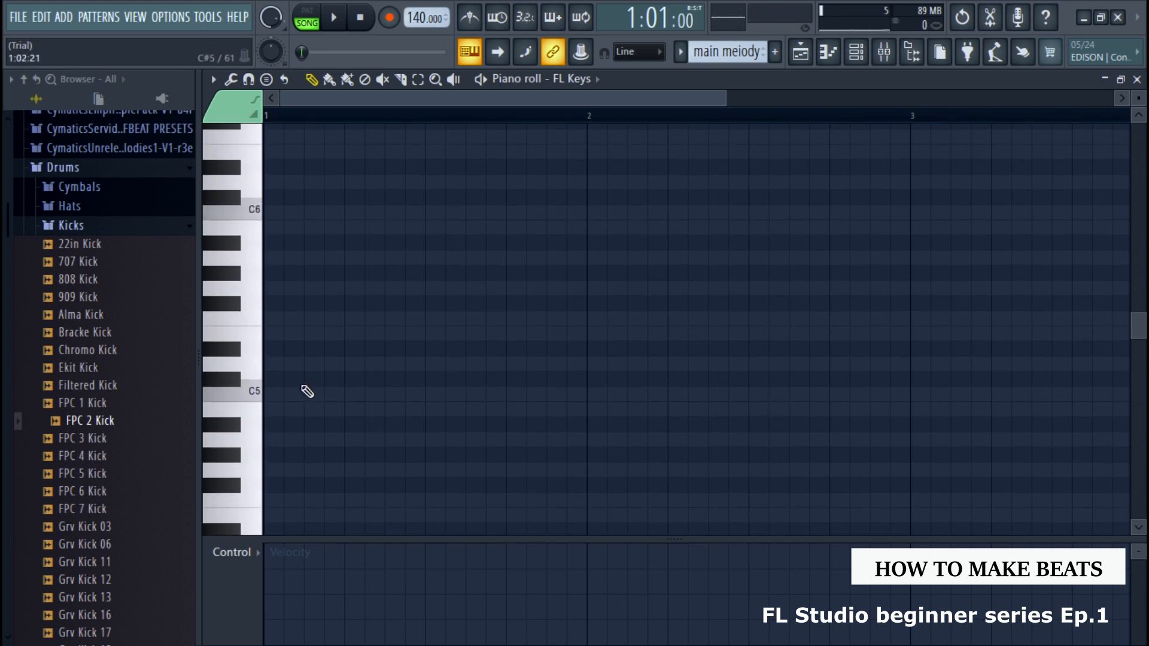
Draw one-bar notes C5, E5 and G5 as a chord in bar 1 and play it back
click(306, 394)
drag(305, 392, 232, 386)
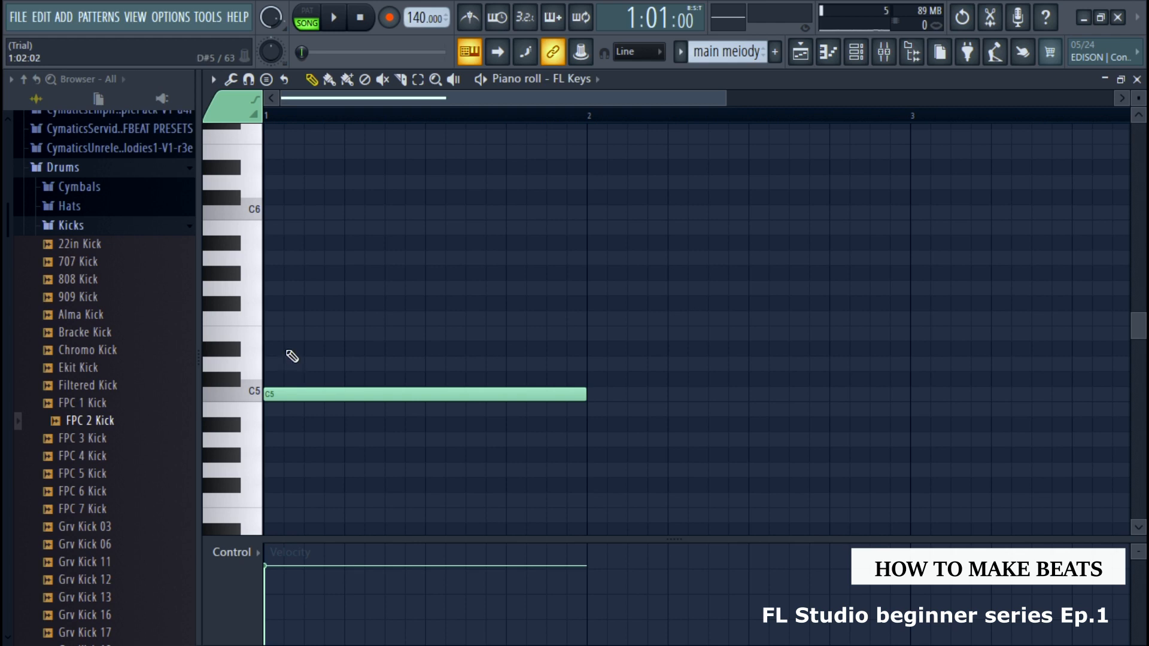
click(282, 333)
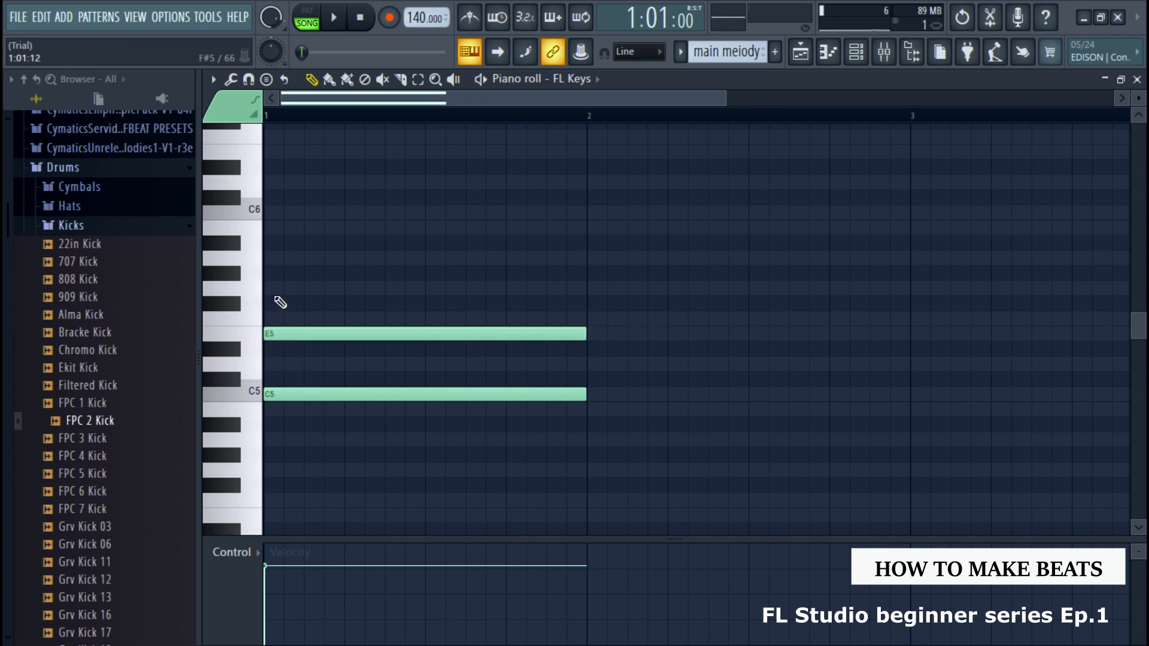
click(273, 287)
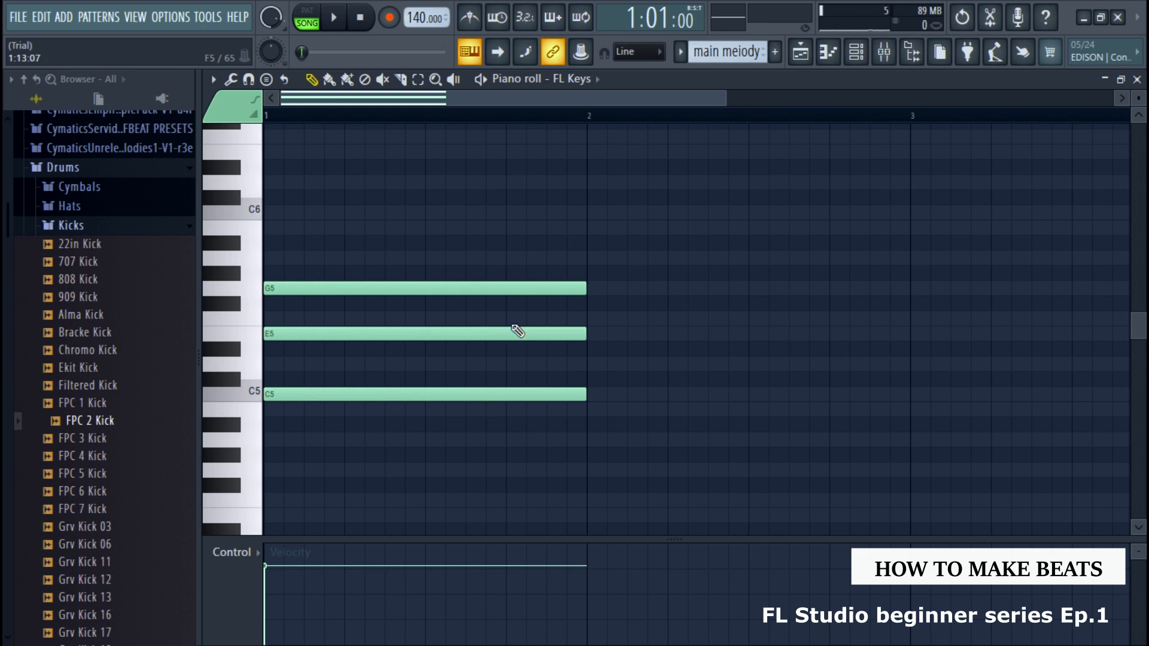
key(space)
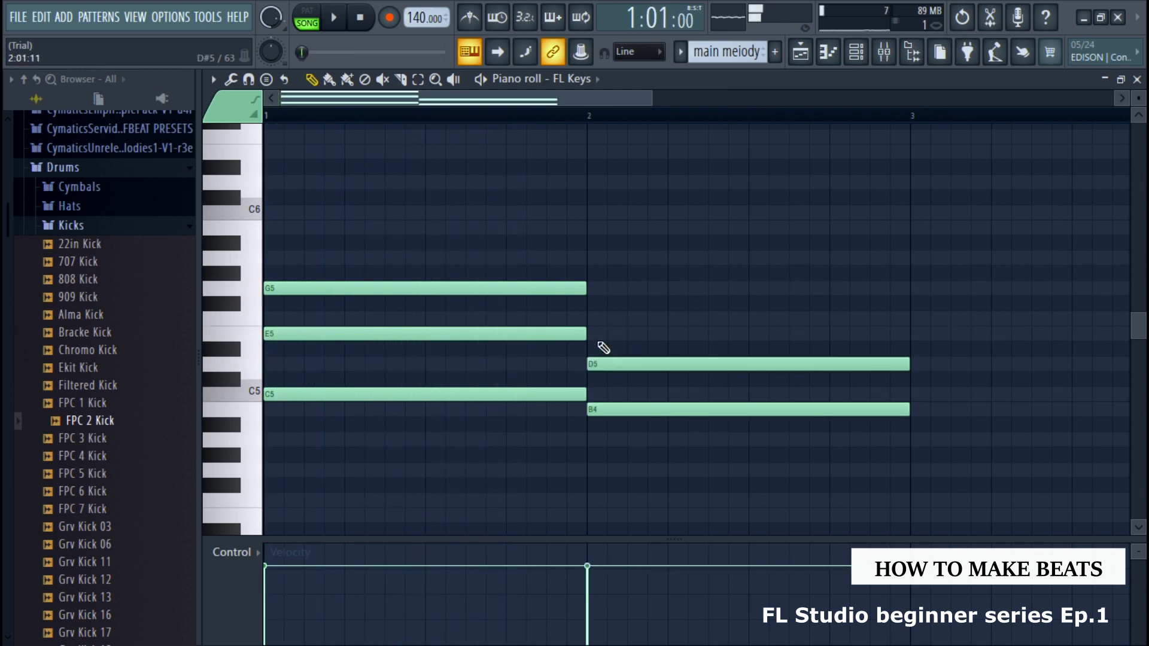
Complete the B4, D5 and G5 chord in bar 2 and add one-bar chords in bars 3 and 4
click(594, 289)
scroll(658, 327, right, 4)
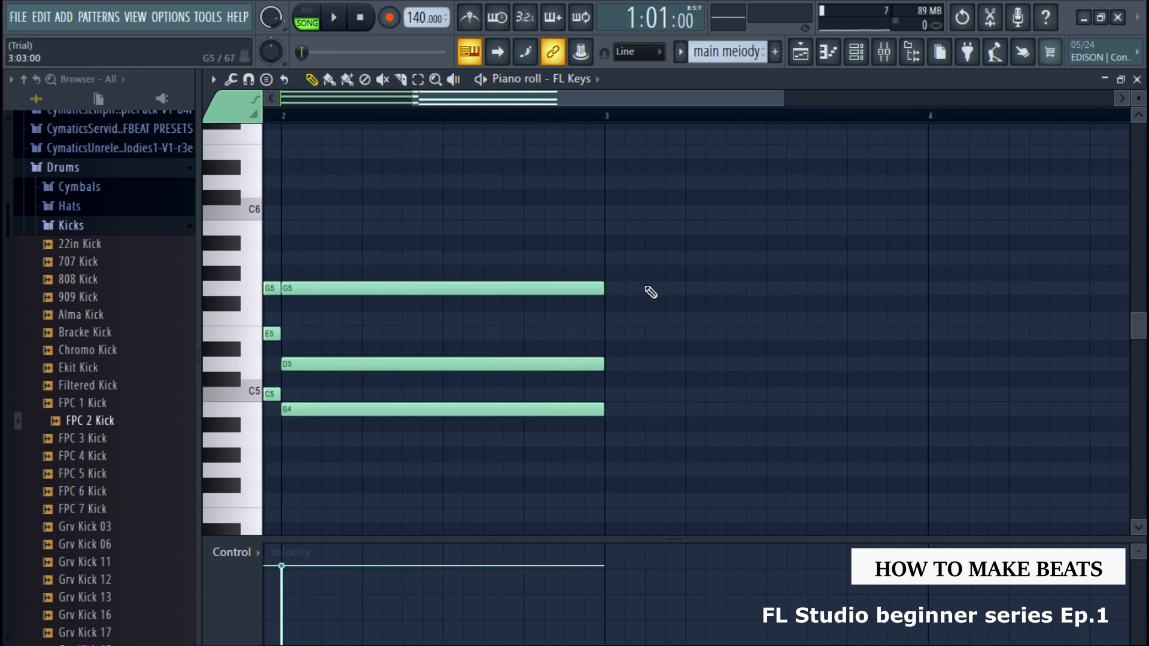
click(610, 393)
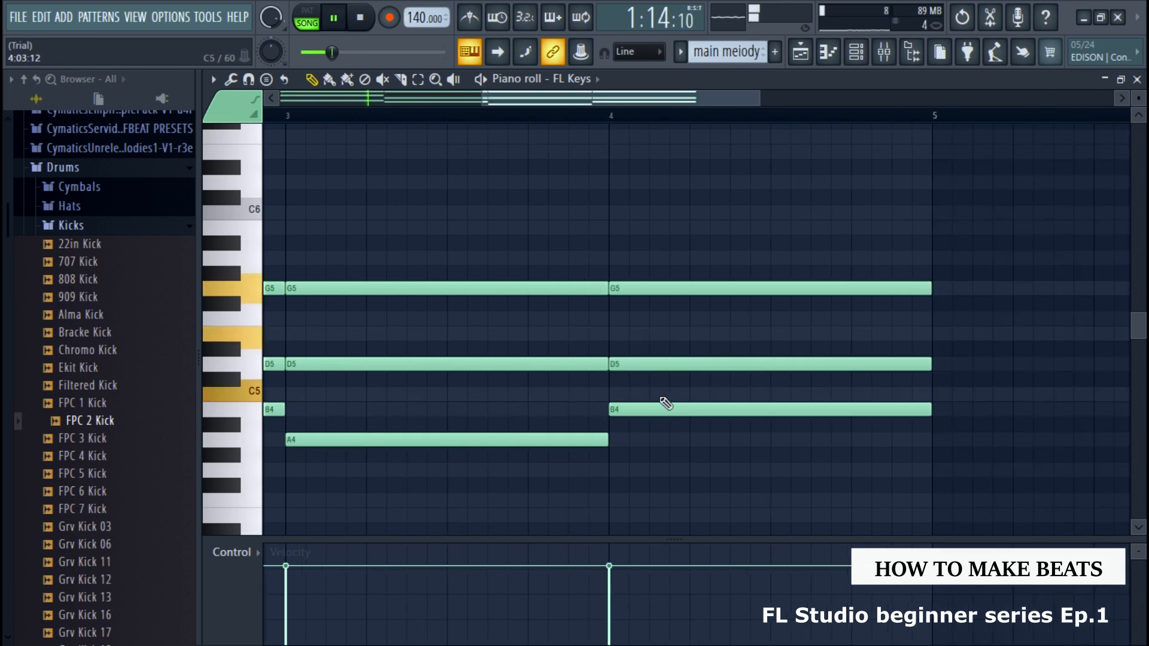
Move chord notes to form A4, C5, F5 in bar 3 and A4, C5, E5 in bar 4, checking by playback, and return to the channel rack
drag(646, 409, 657, 445)
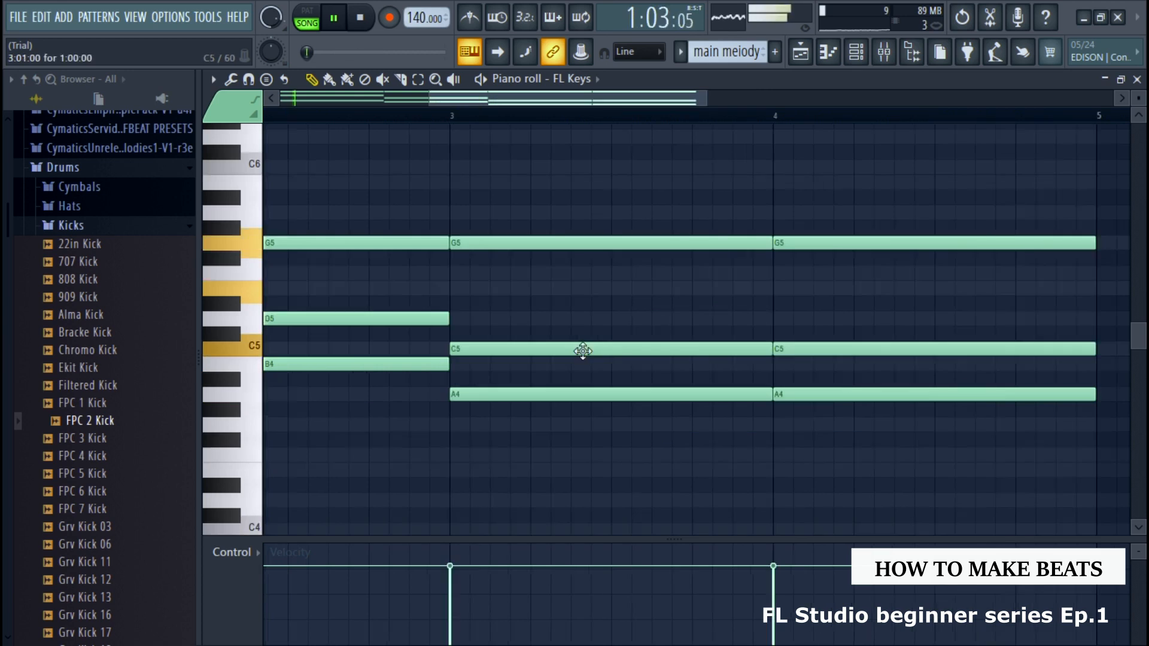
key(space)
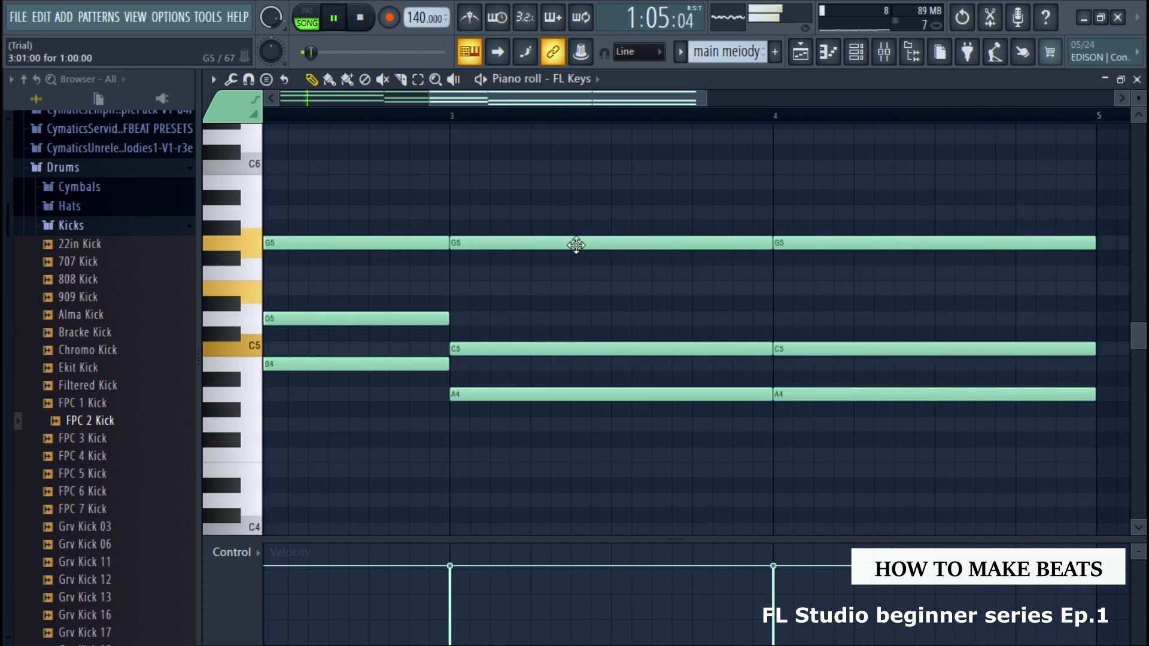
drag(576, 244, 587, 275)
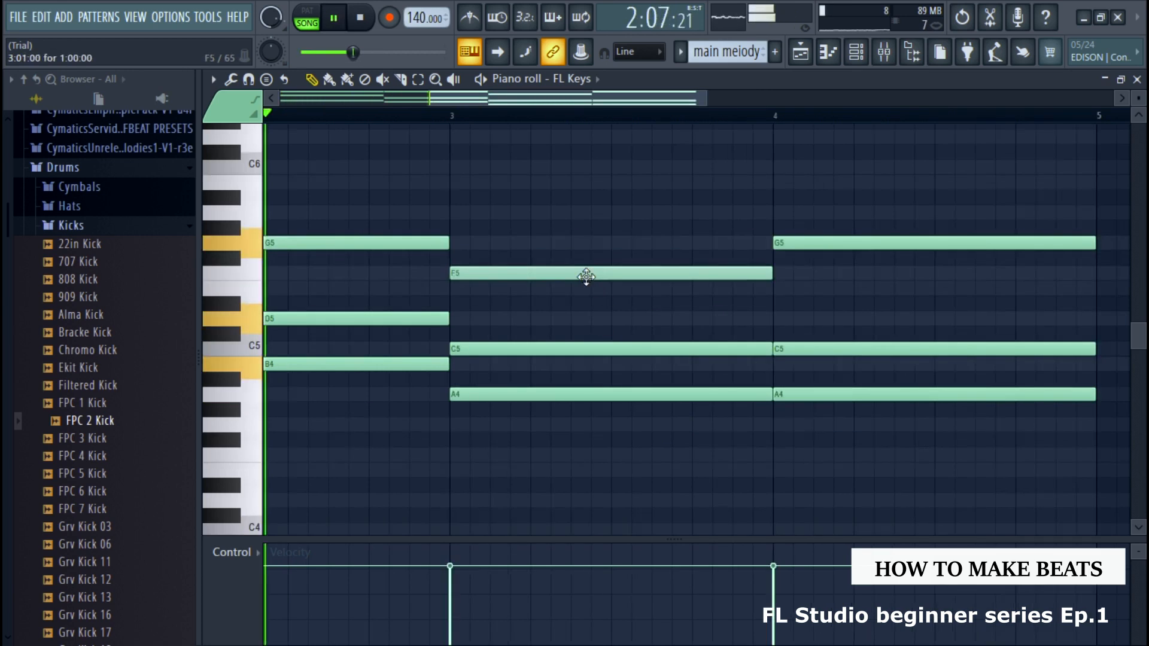
key(space)
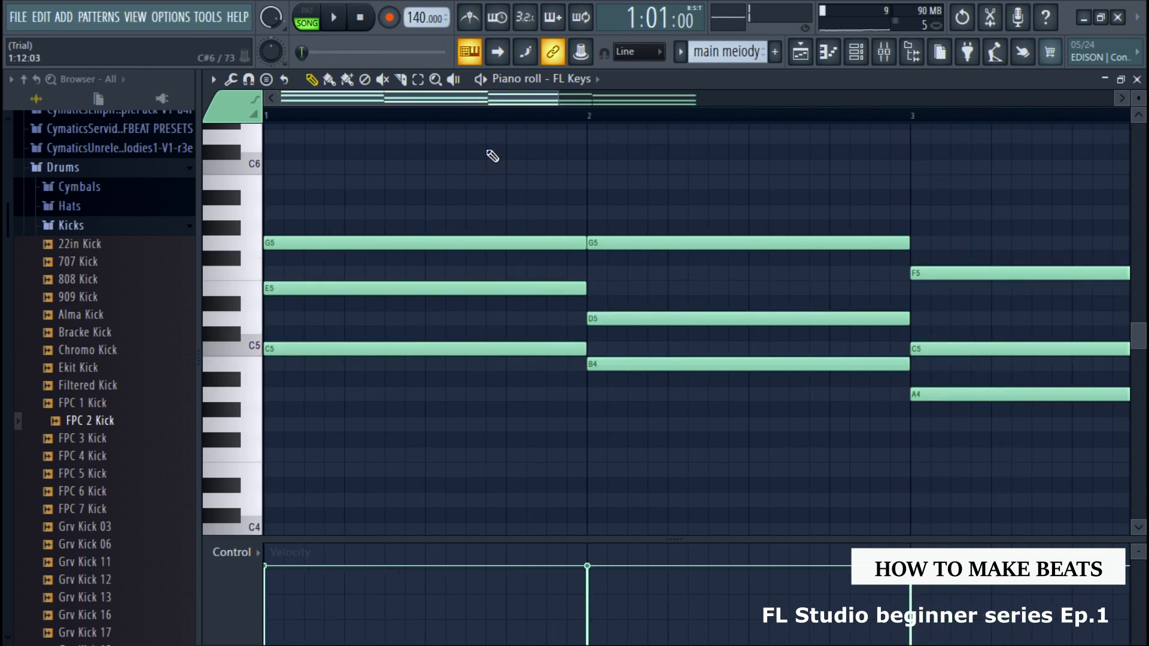
click(214, 81)
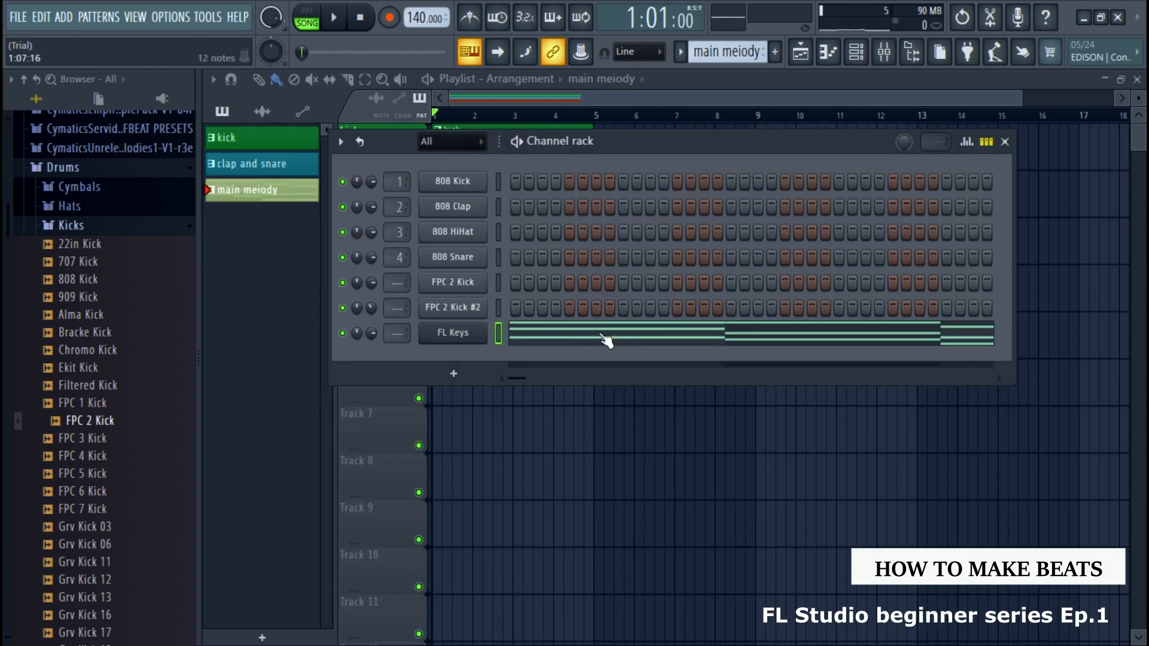
Add a FLEX instrument channel, load its Trumpet preset and close the plugin window
click(451, 371)
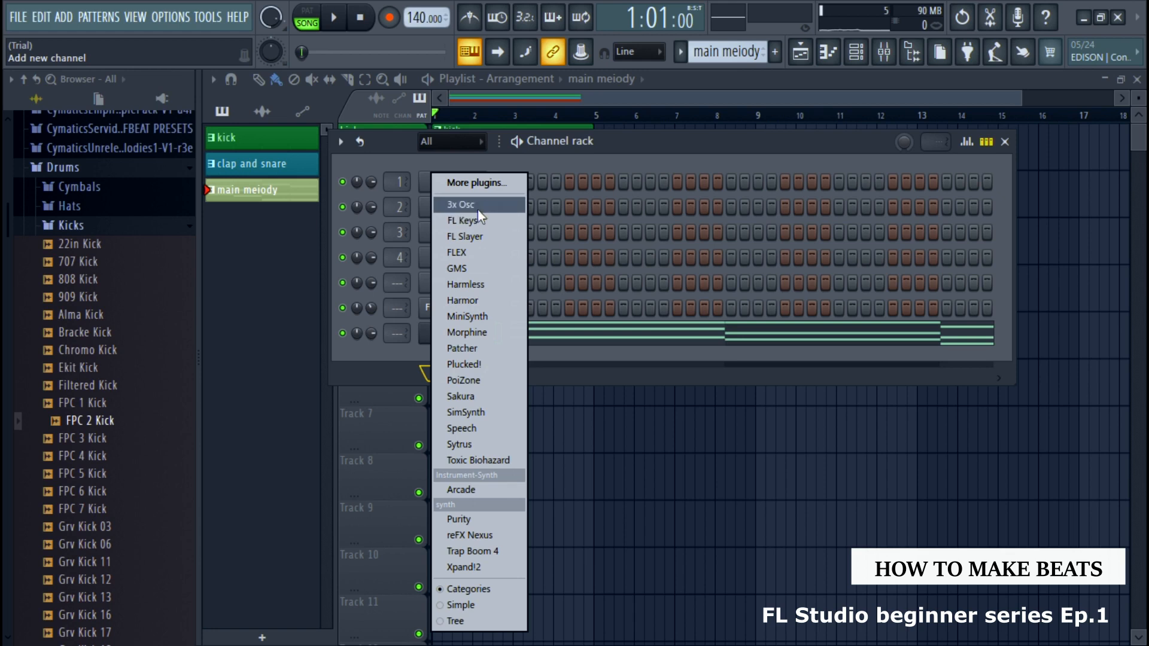
click(494, 250)
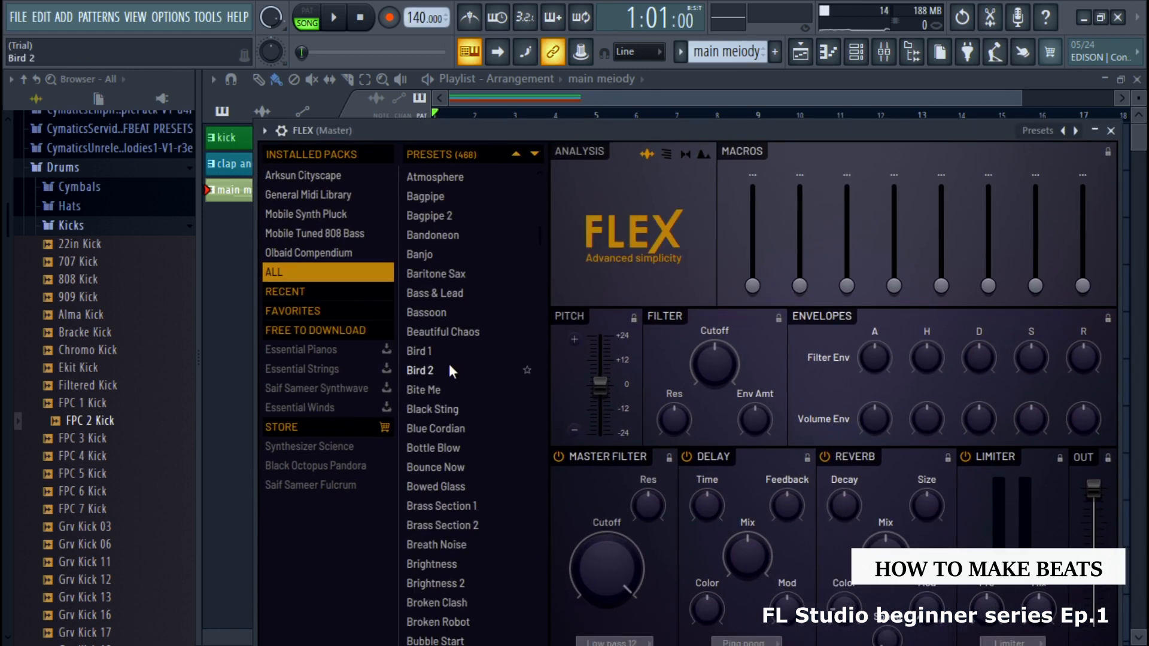
scroll(448, 364, down, 5)
click(449, 358)
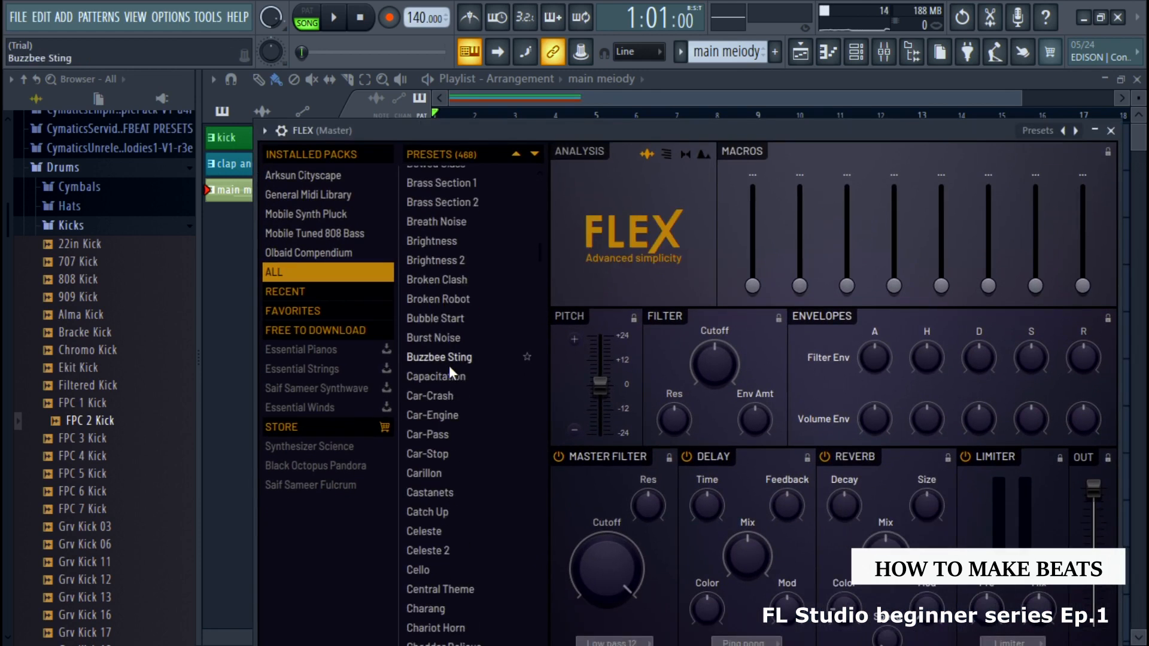
click(424, 280)
scroll(466, 404, down, 6)
click(469, 419)
scroll(470, 416, down, 20)
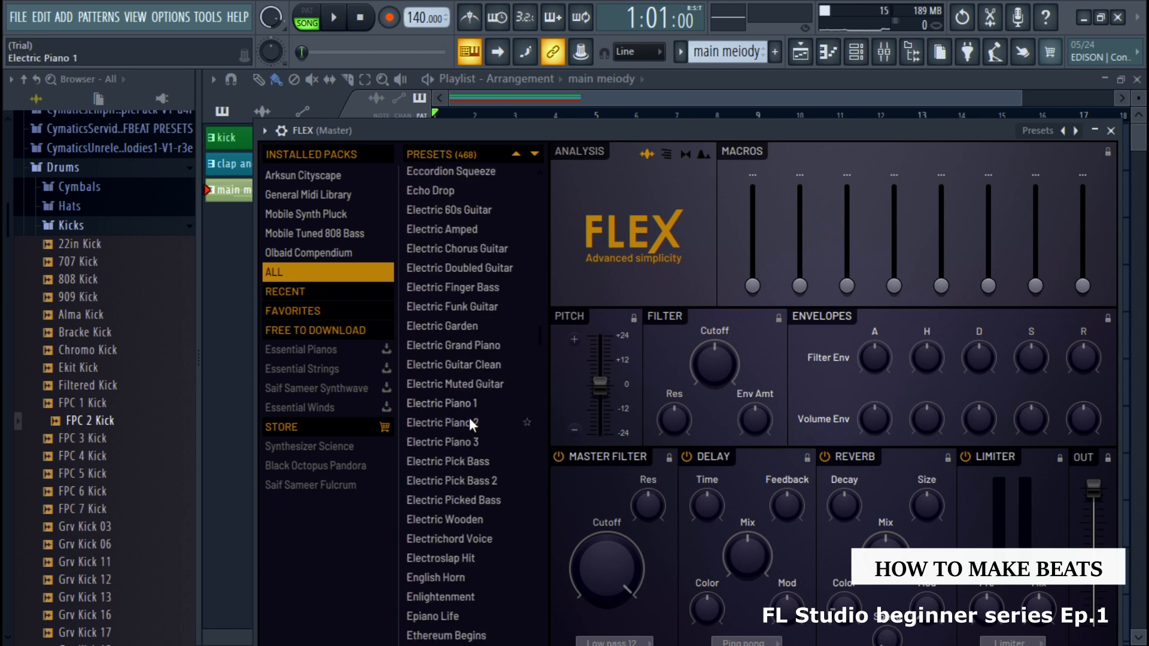
scroll(470, 418, down, 20)
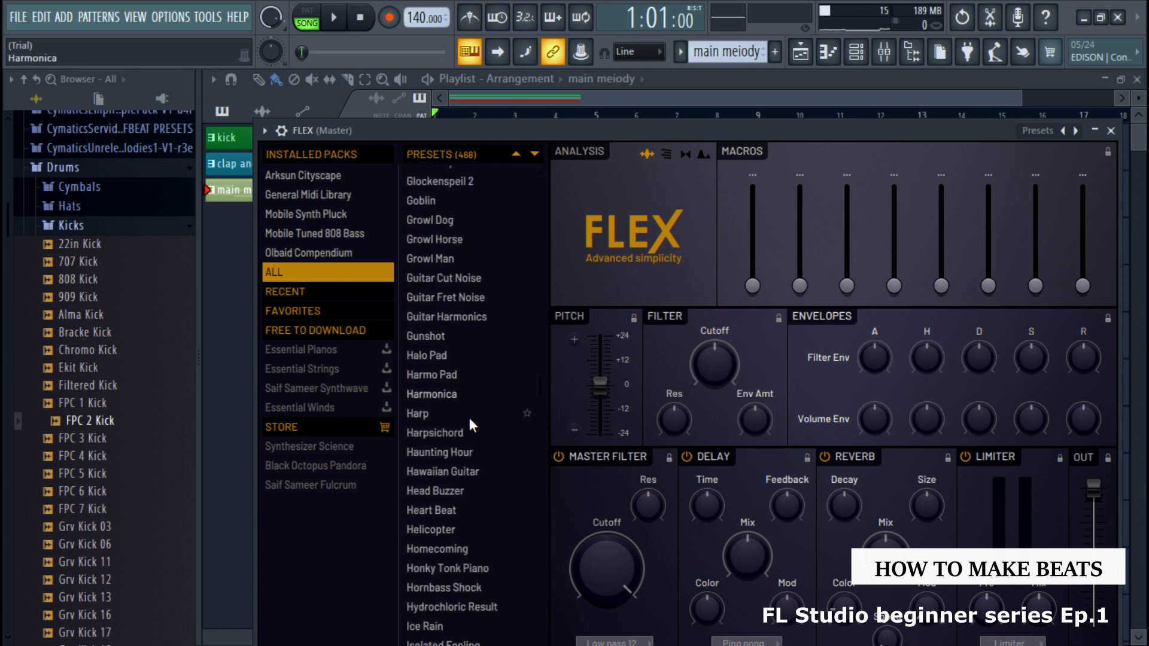
scroll(467, 418, down, 20)
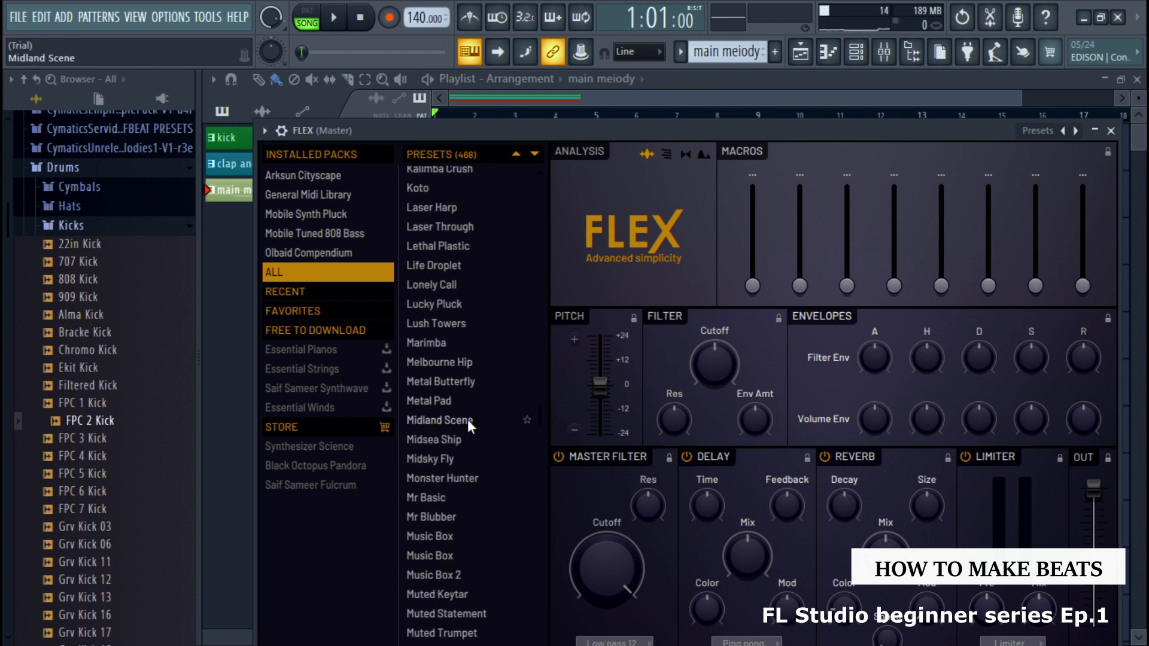
scroll(461, 505, down, 8)
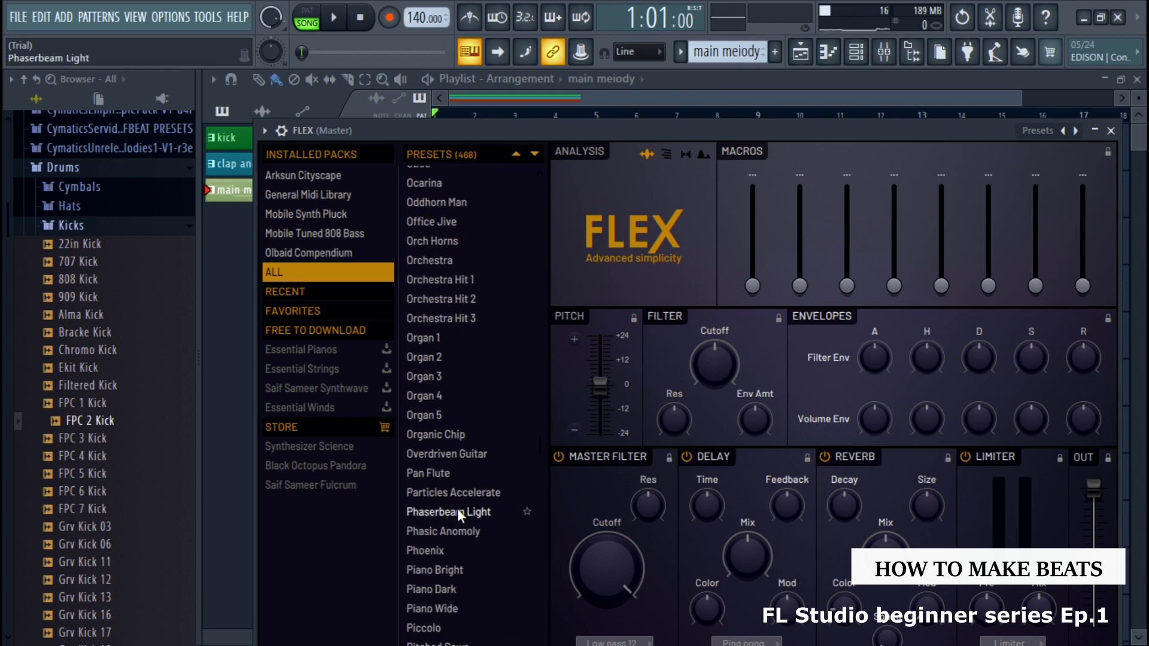
scroll(439, 386, down, 20)
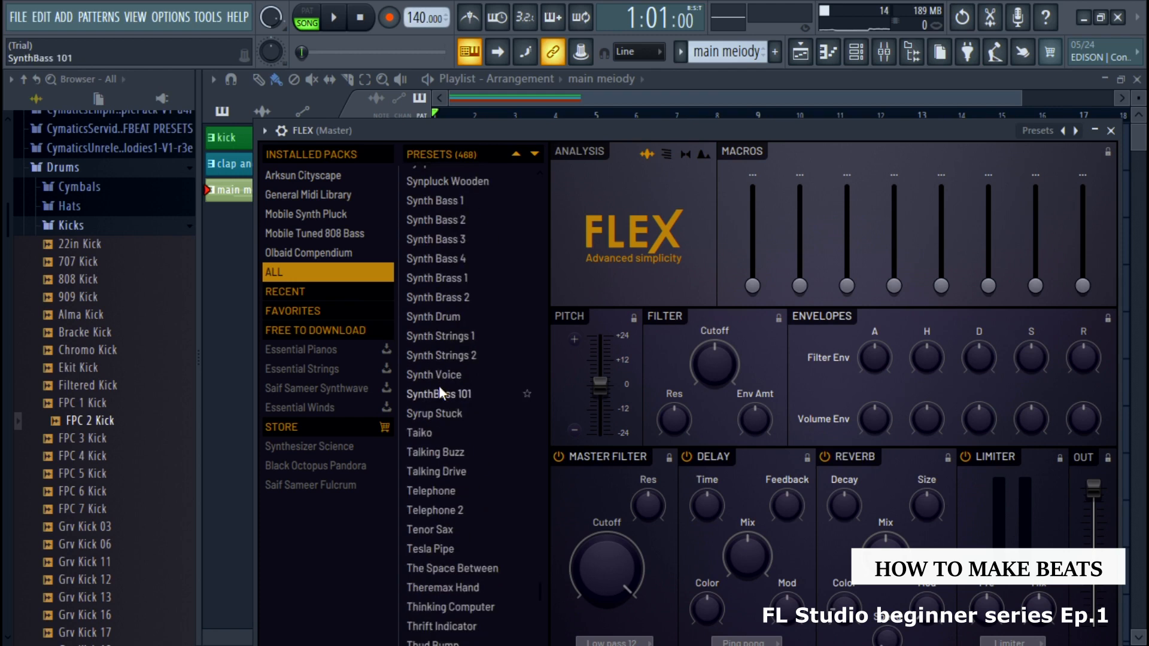
scroll(439, 388, down, 11)
scroll(440, 388, up, 12)
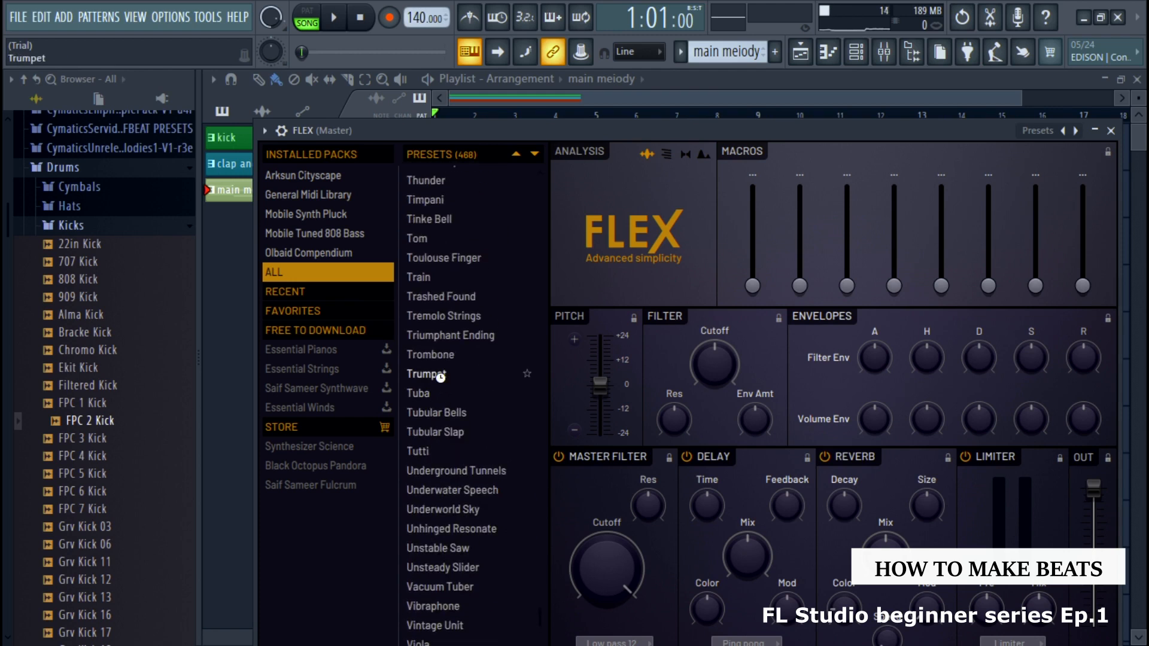
click(472, 377)
key(Escape)
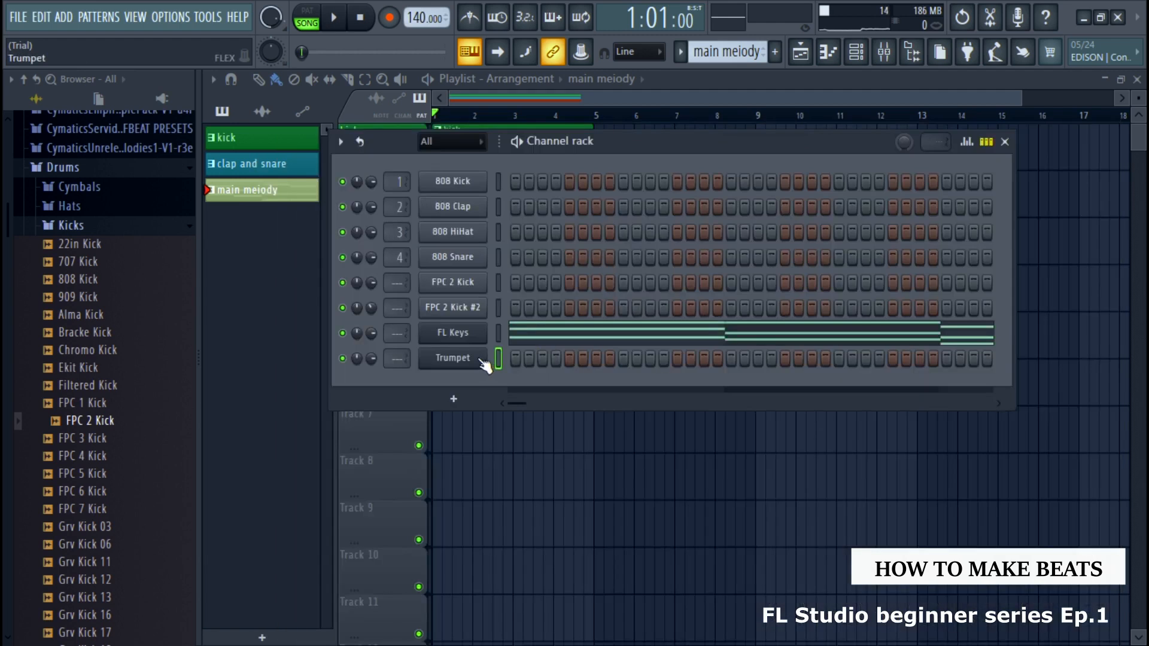
In the Trumpet channel's piano roll, draw short notes G5, E5, G5, D5, F5, C5, D5, C5, A4 and E5 across bars 1 to 4
right_click(481, 359)
click(523, 358)
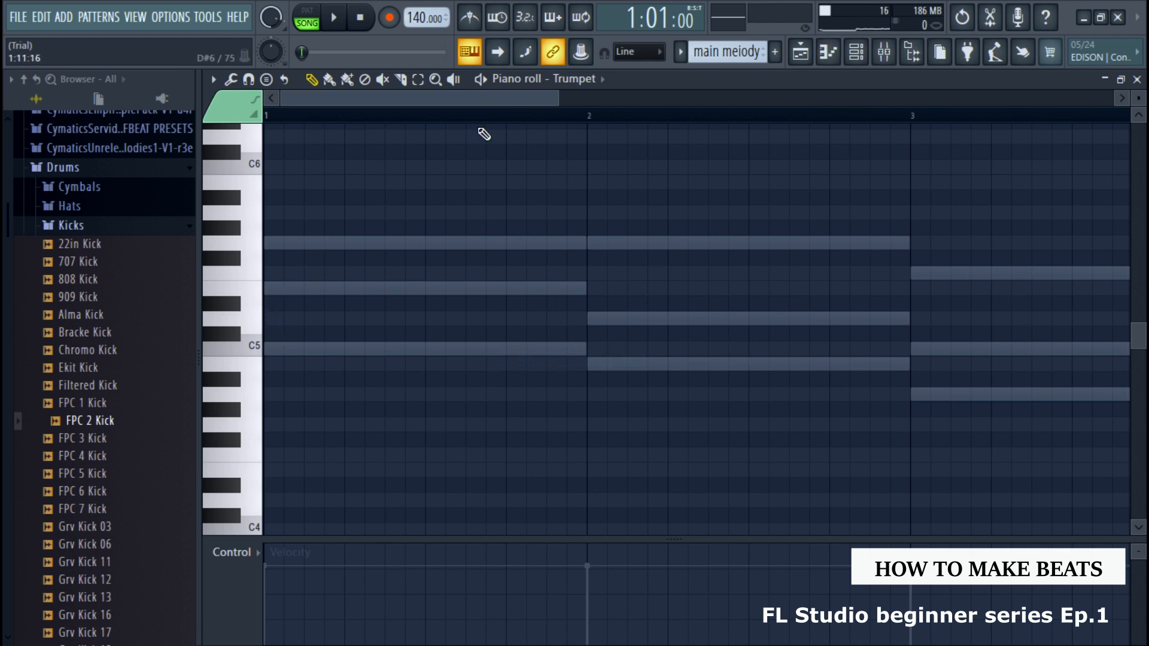
drag(562, 99, 855, 99)
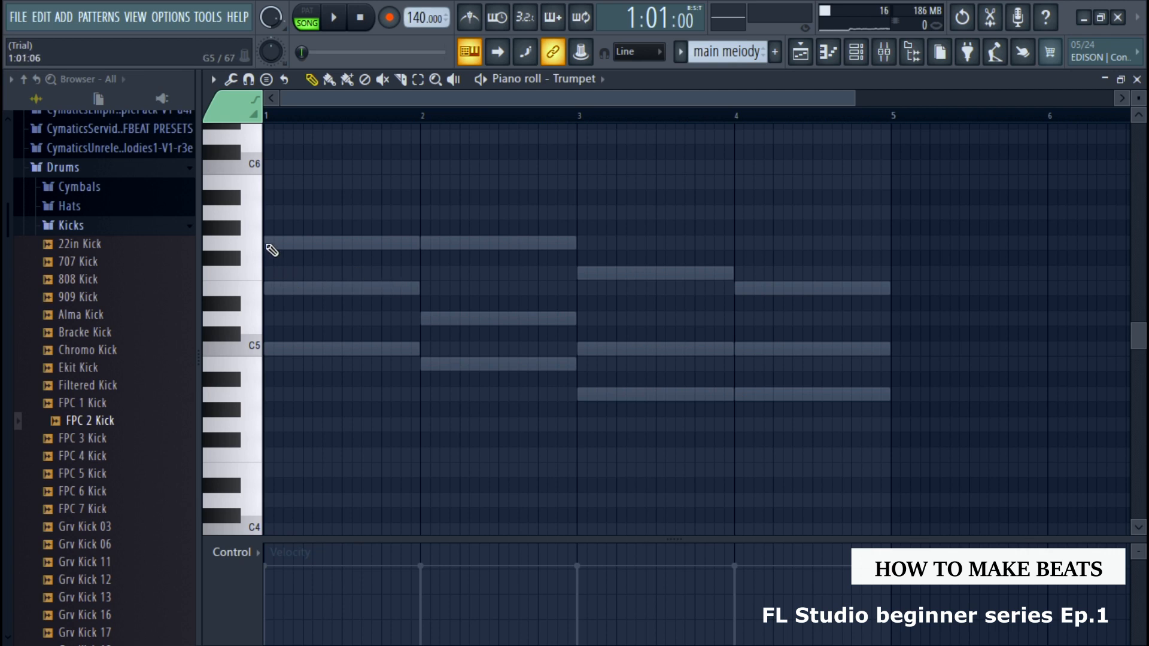
click(268, 246)
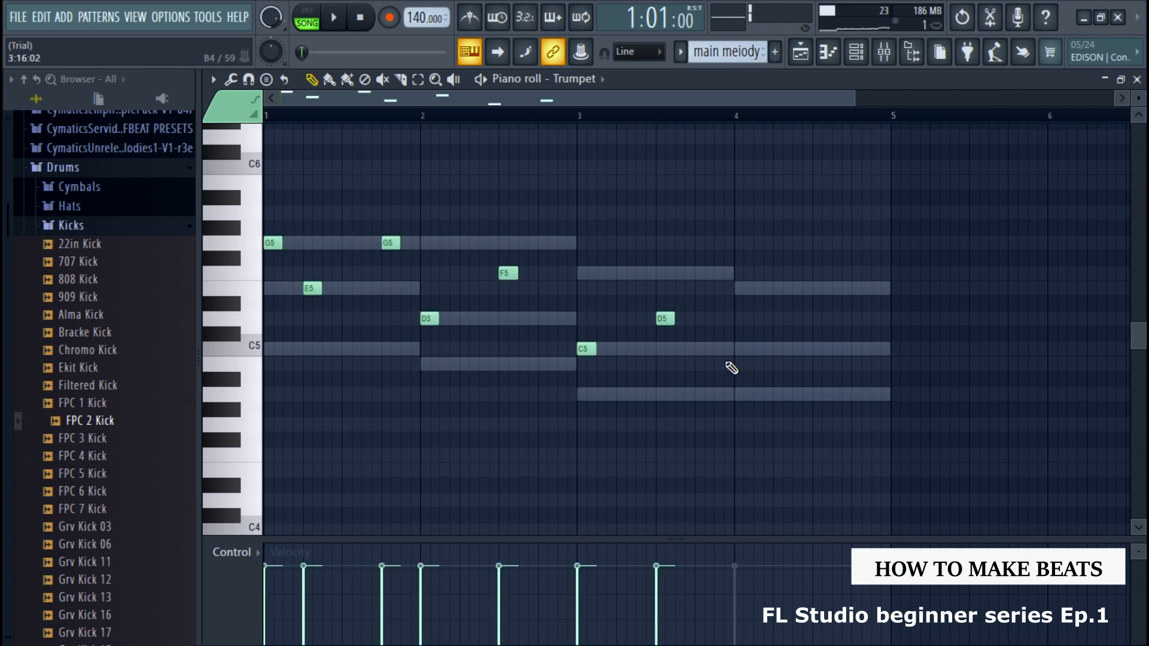
click(735, 349)
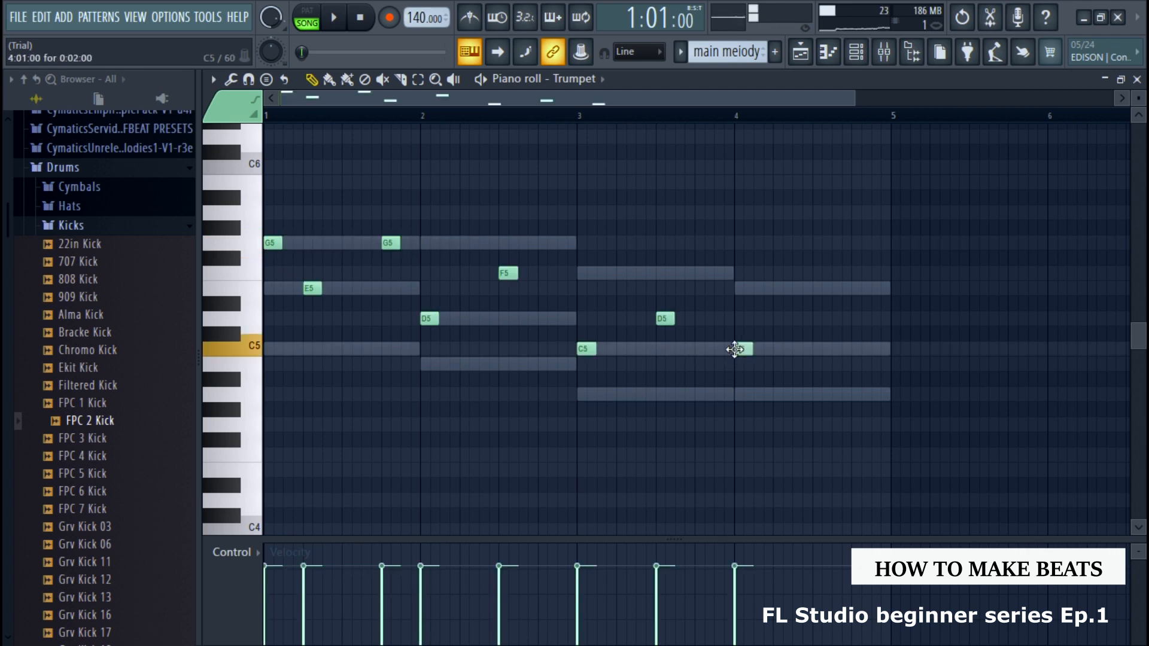
click(817, 394)
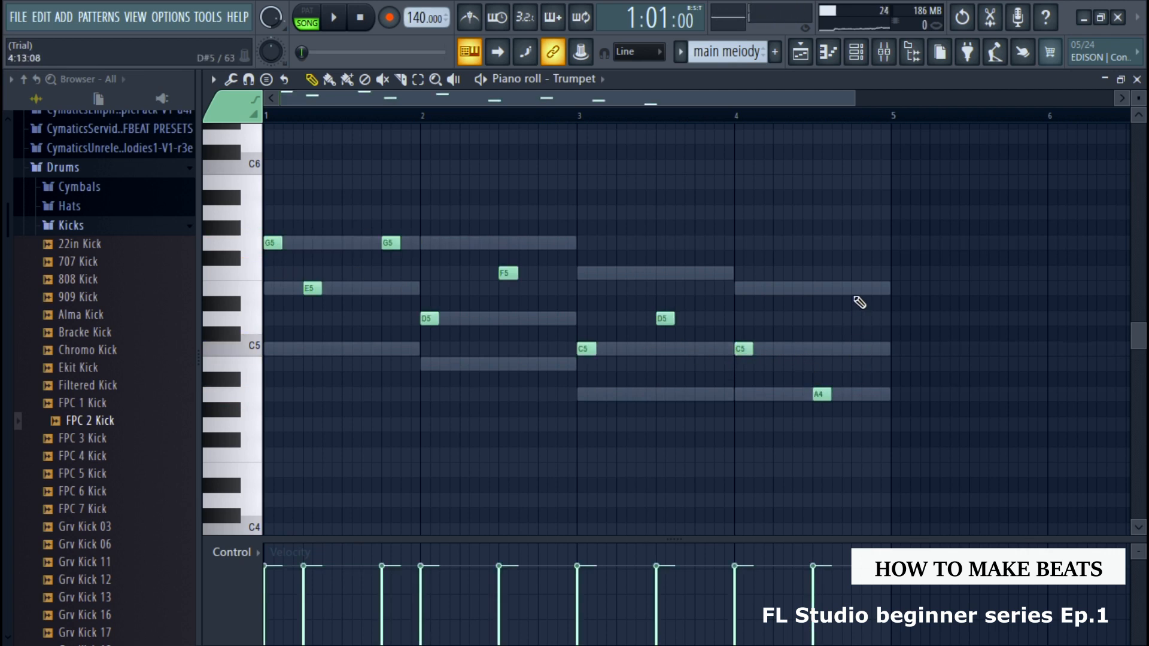
click(859, 288)
During playback, add short notes D5 in bar 2, F5 in bar 3, C5 in bar 4 and E5 in bar 1, and replay the melody
key(space)
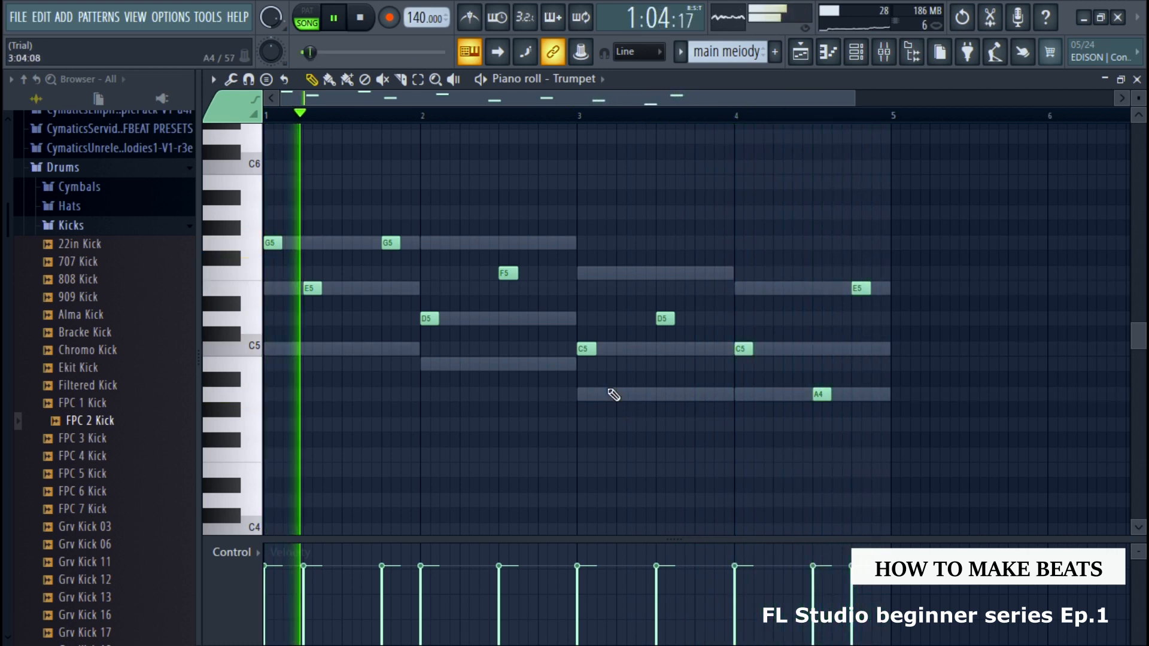
click(541, 318)
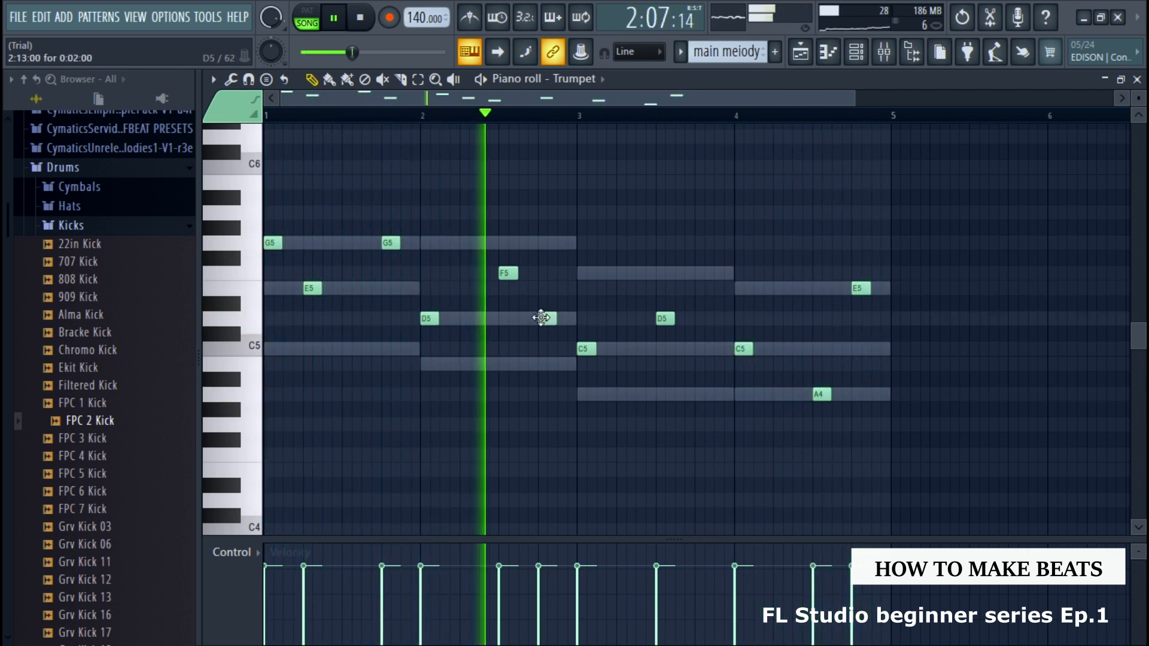
click(701, 273)
click(799, 349)
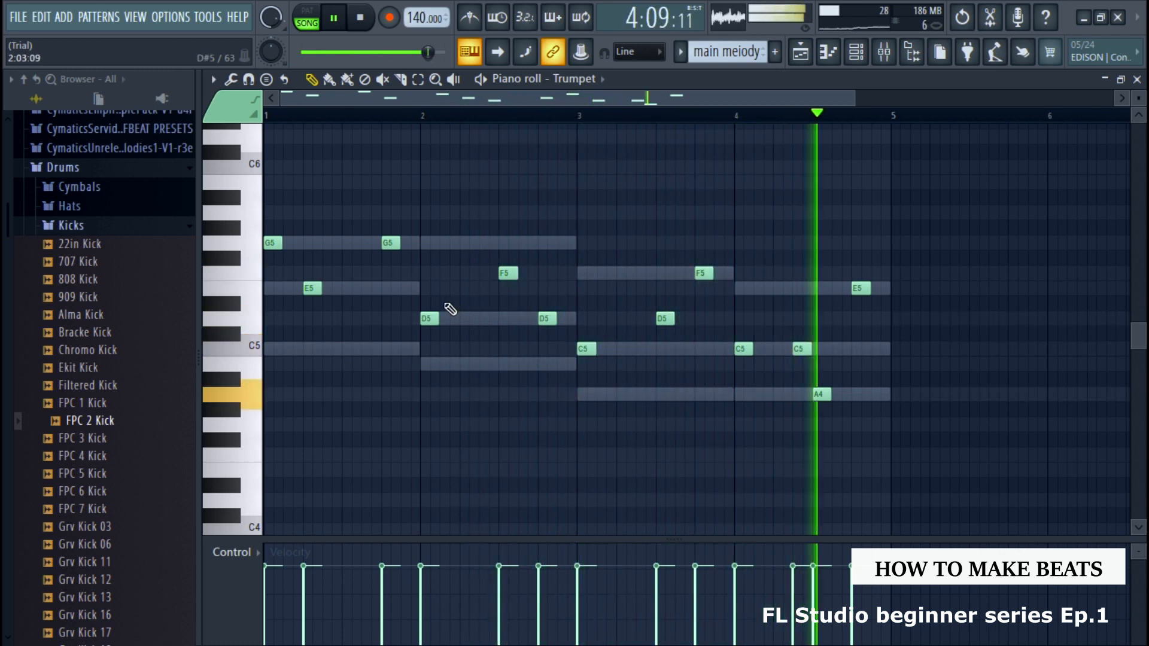
click(363, 288)
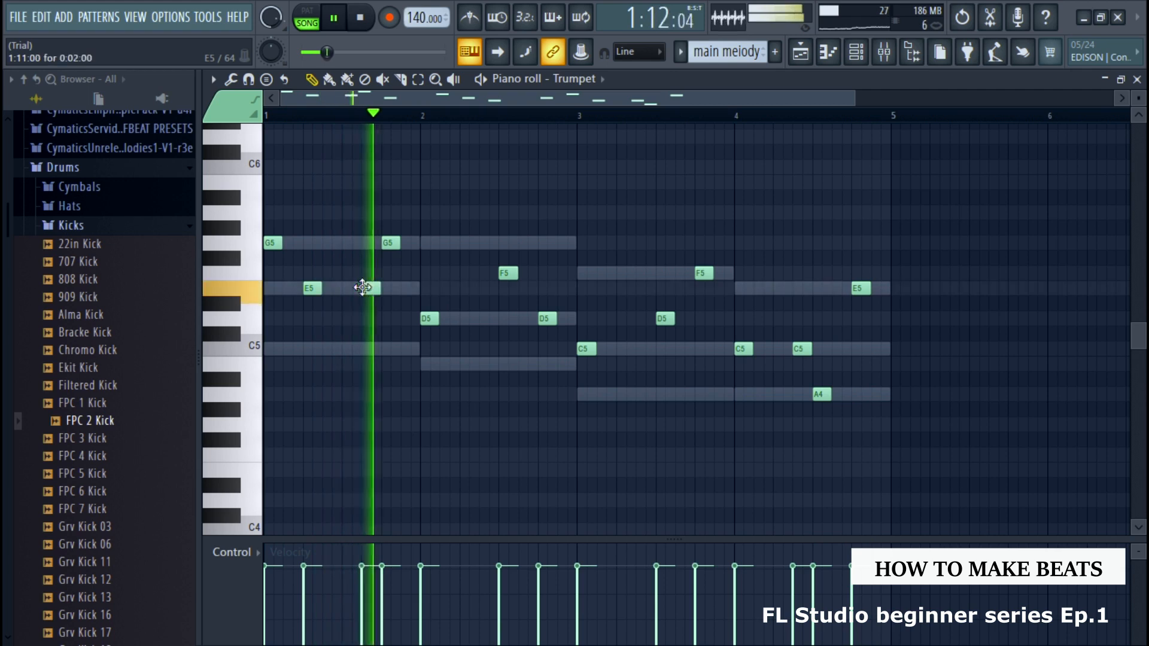
key(space)
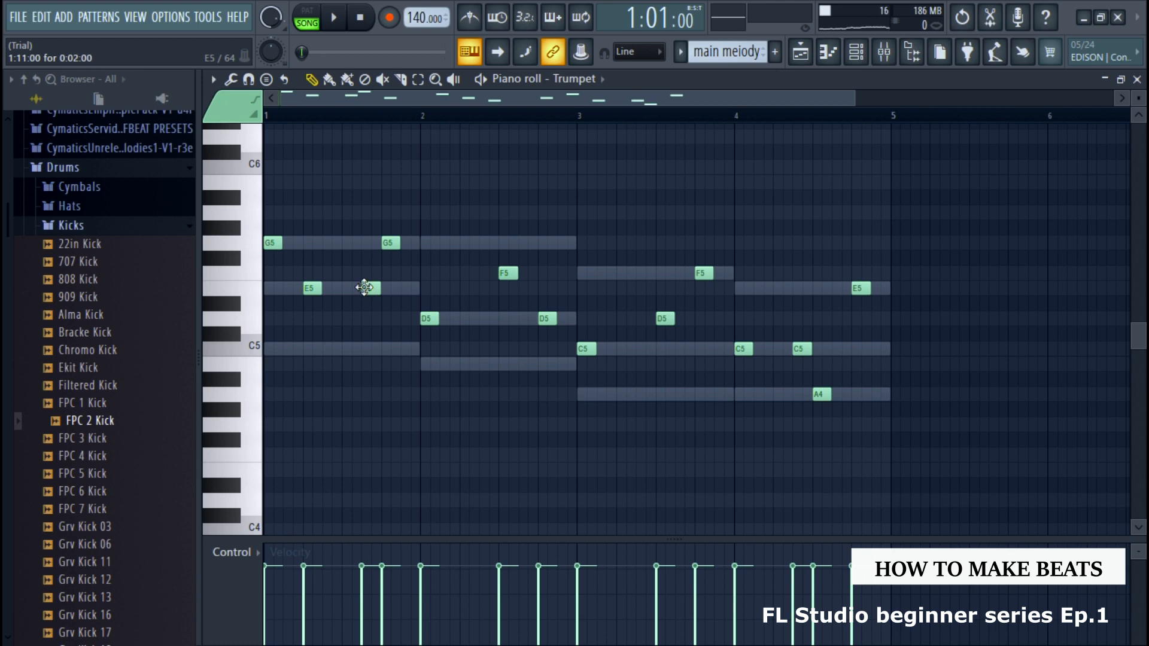
key(space)
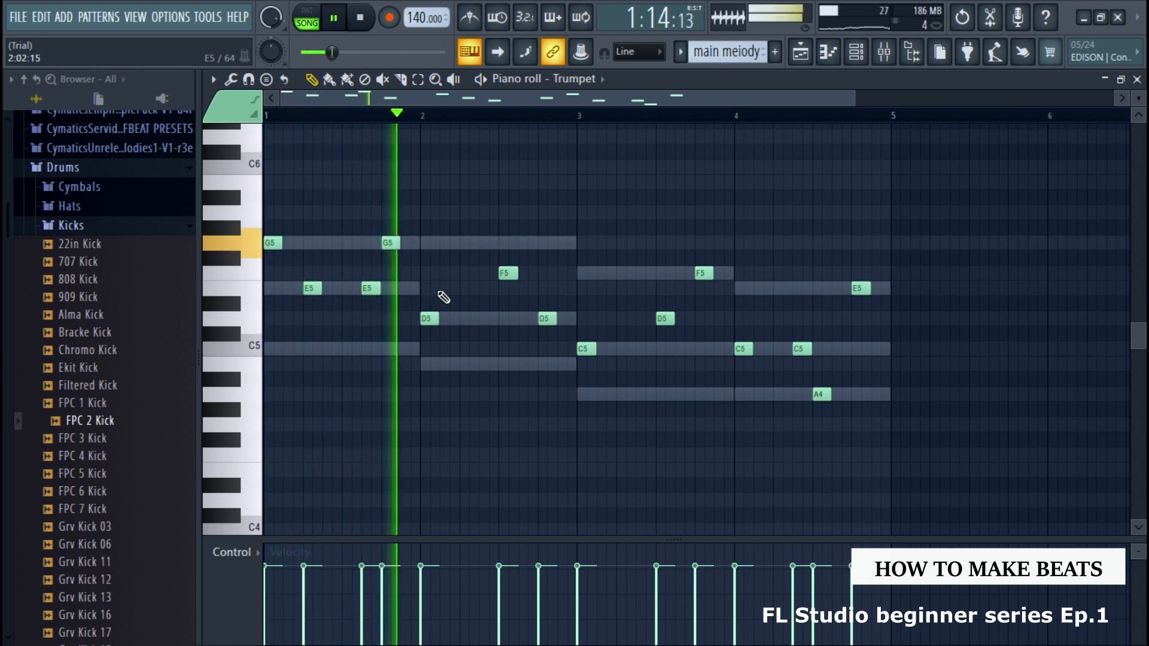
Add short trumpet notes C5 in bar 1, B4, G5 and D5 in bar 2, A4 in bar 3, E5 and C5 in bar 4, then stop playback
click(482, 364)
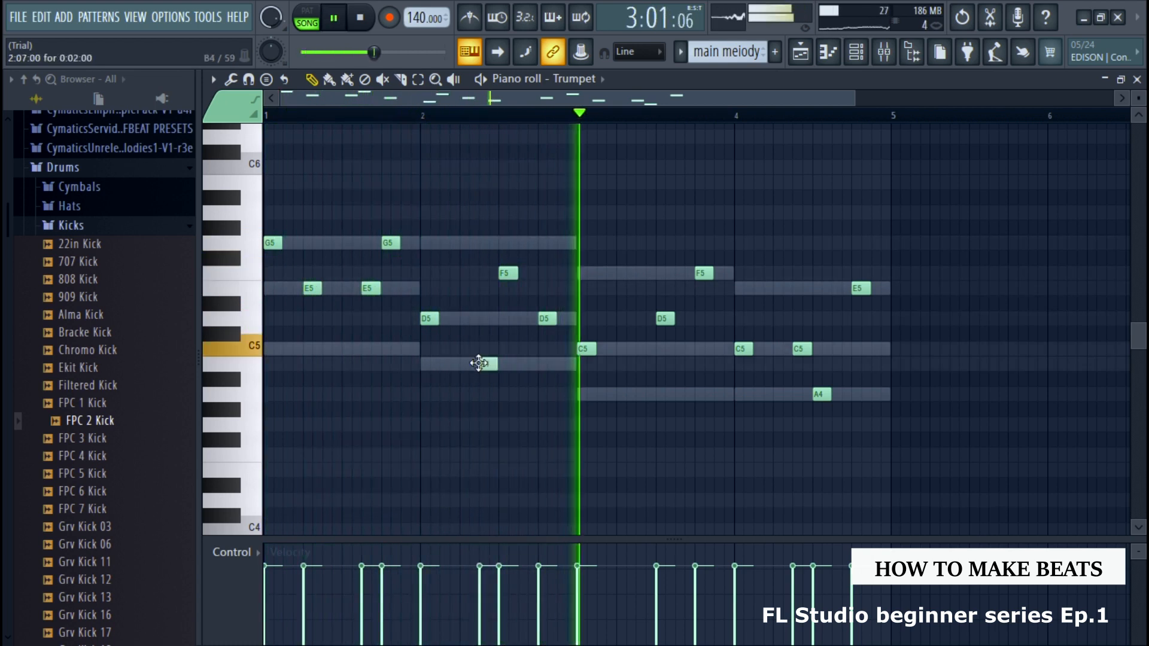
click(638, 394)
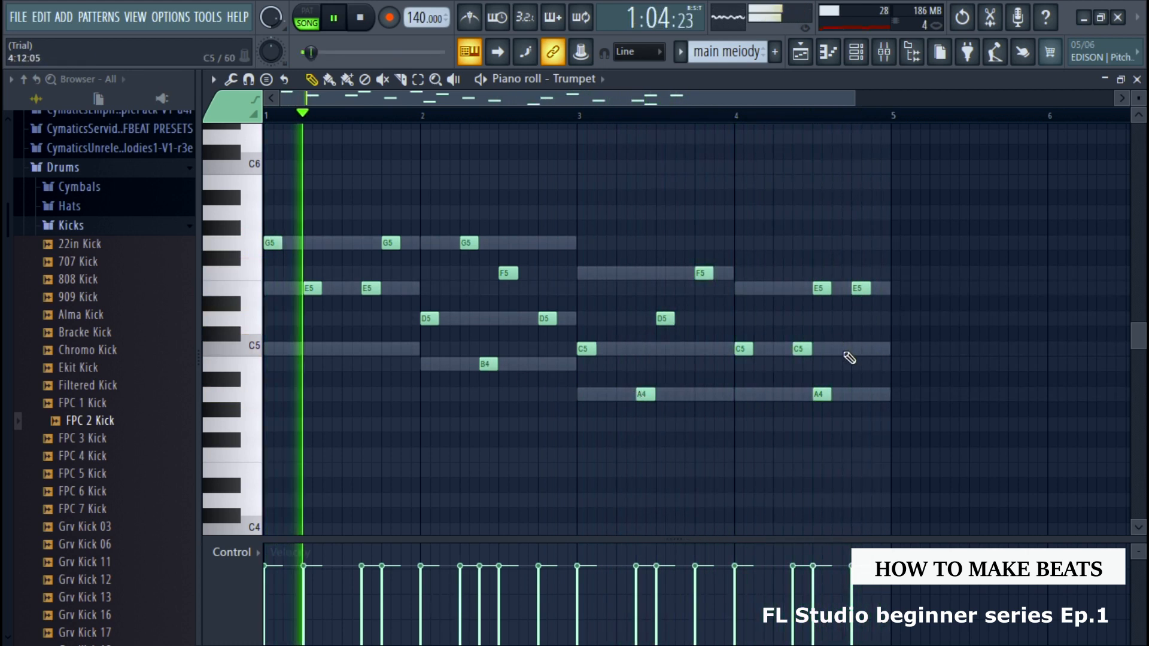
click(838, 349)
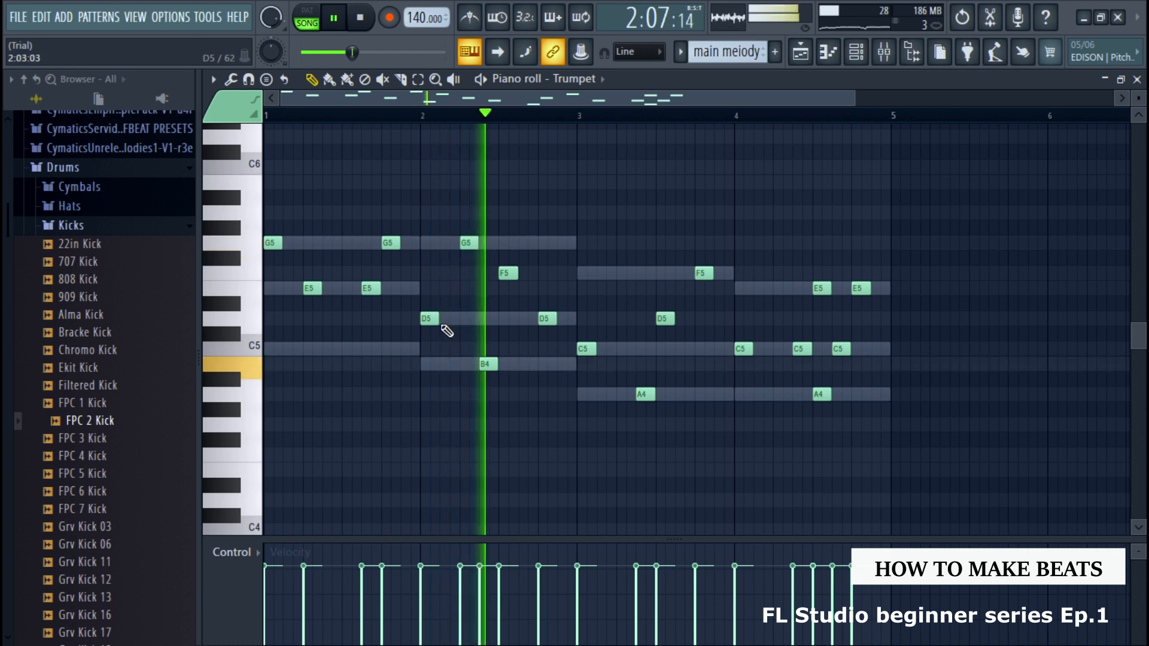
click(484, 318)
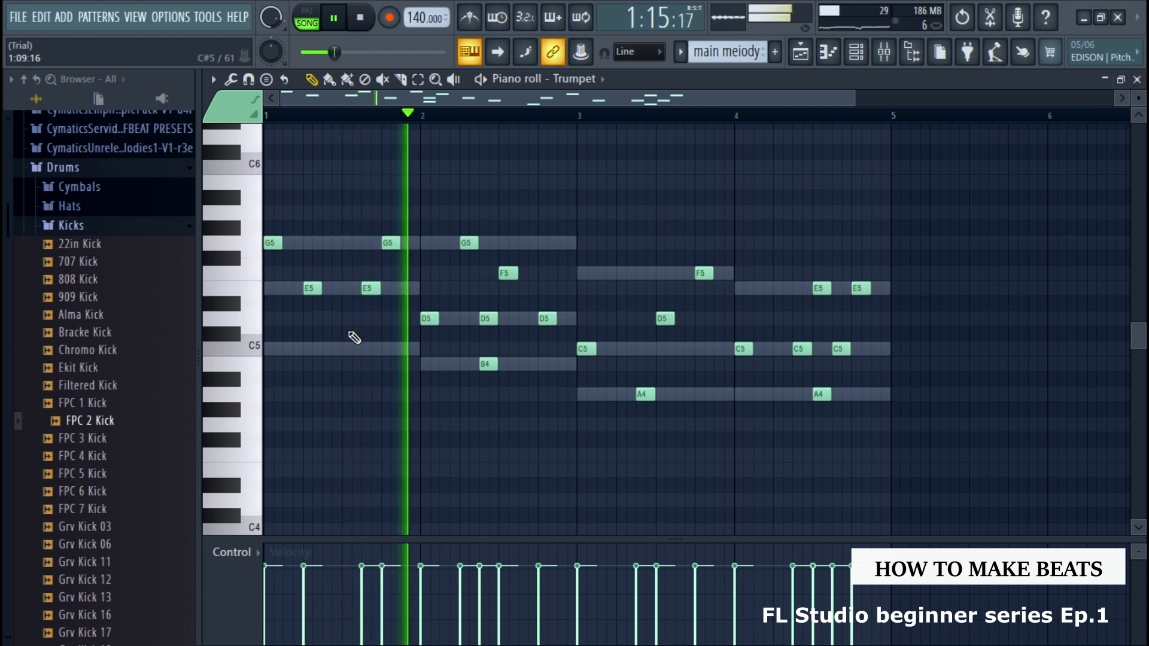
click(346, 350)
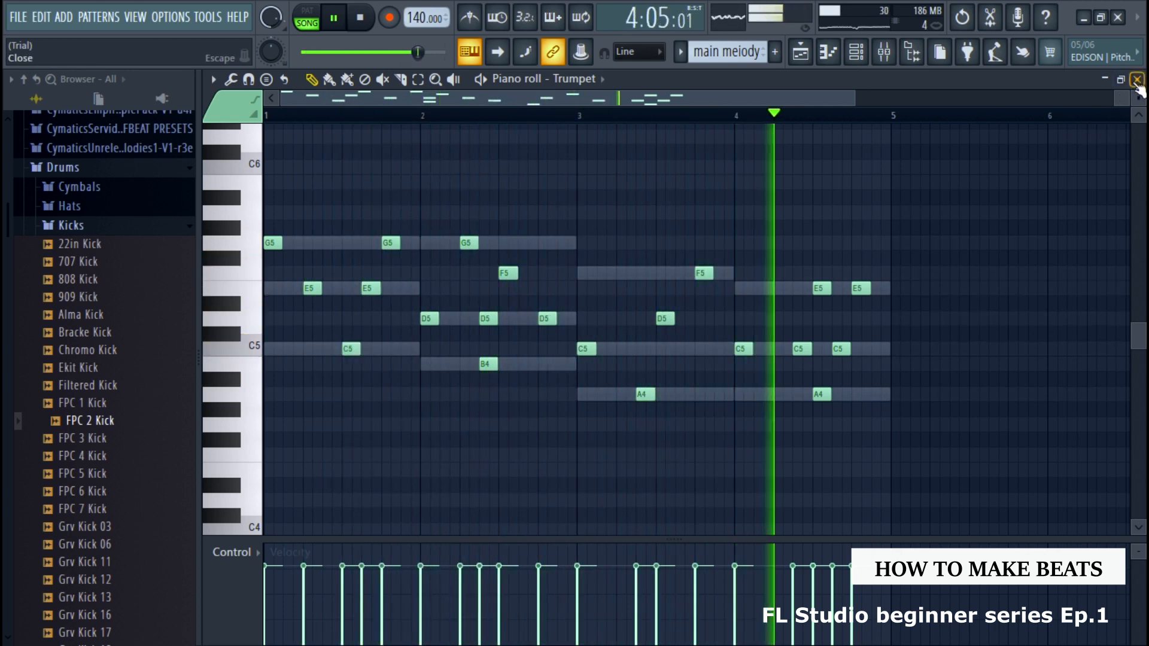
click(1137, 80)
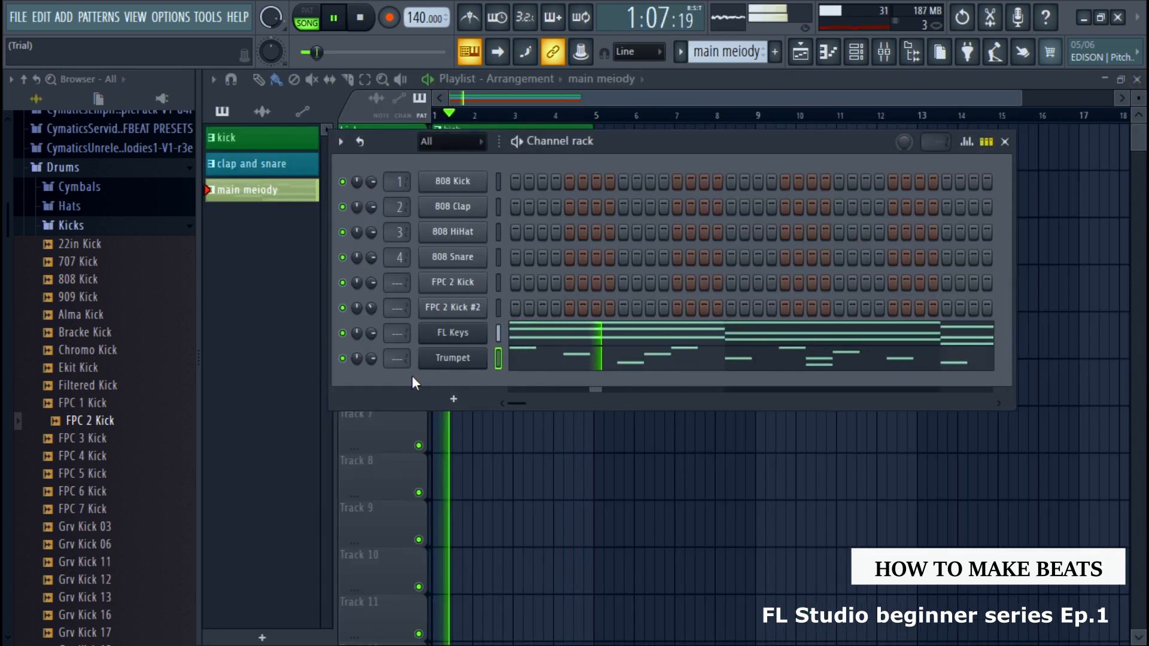
key(space)
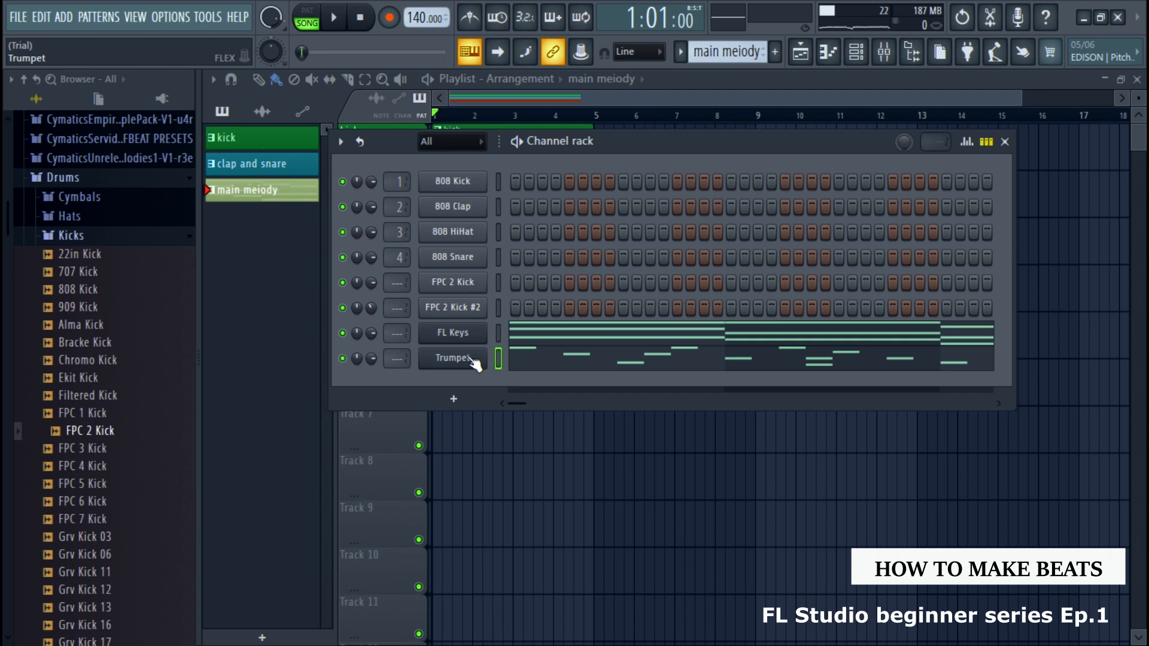
Create a new pattern named "hi lead" with a pale teal color and close the channel rack
click(776, 53)
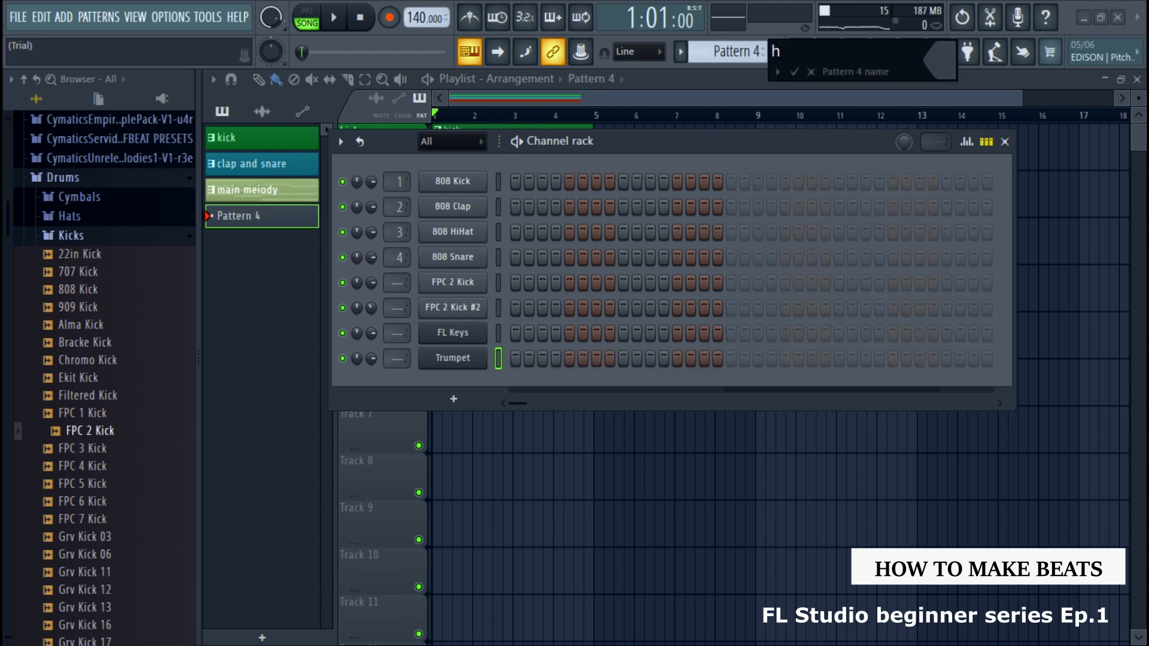
text(hi lead)
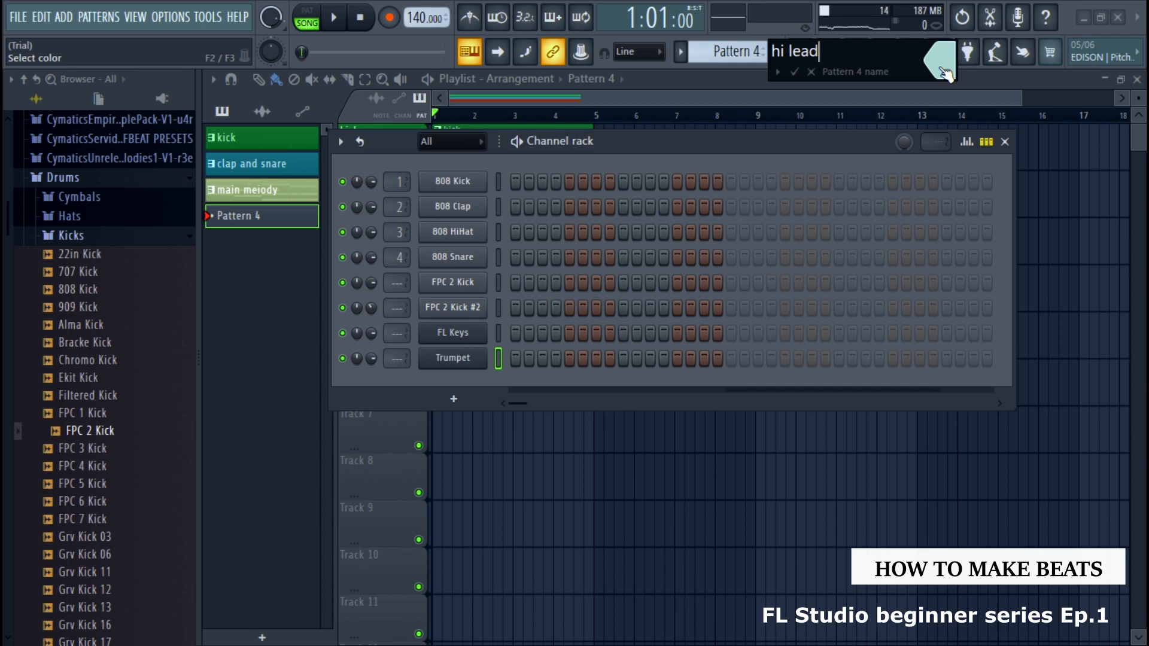
click(791, 72)
click(1005, 141)
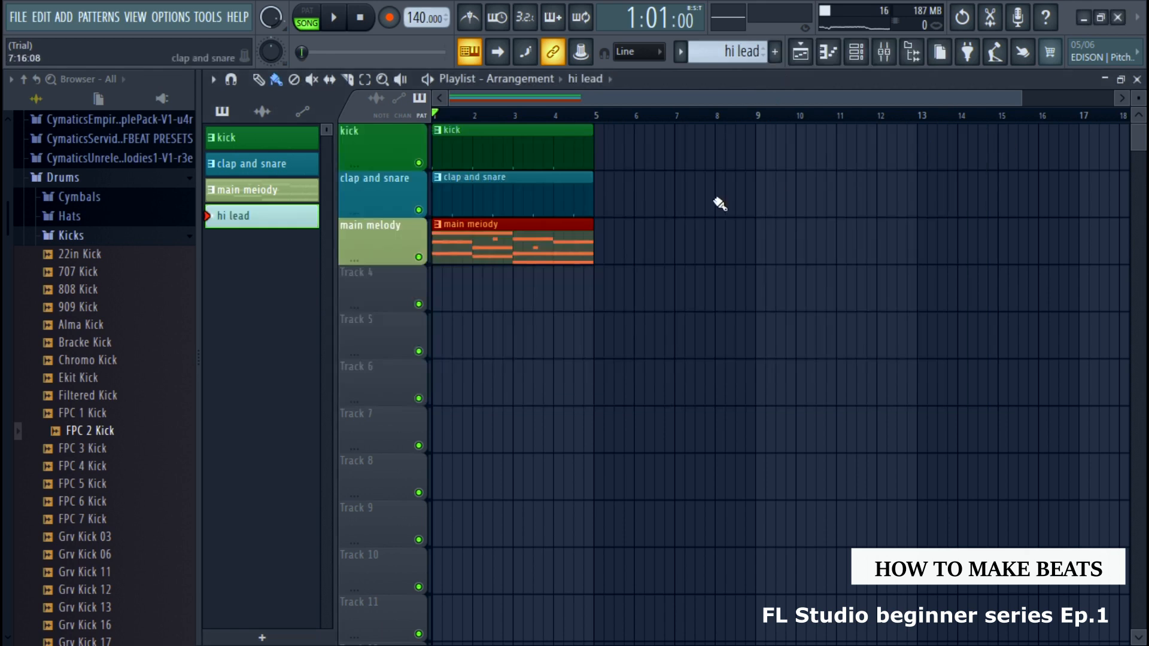
Place the hi lead pattern at bar 1 of Track 4, and name that track "hi lead" with the pattern's pale teal color
click(439, 295)
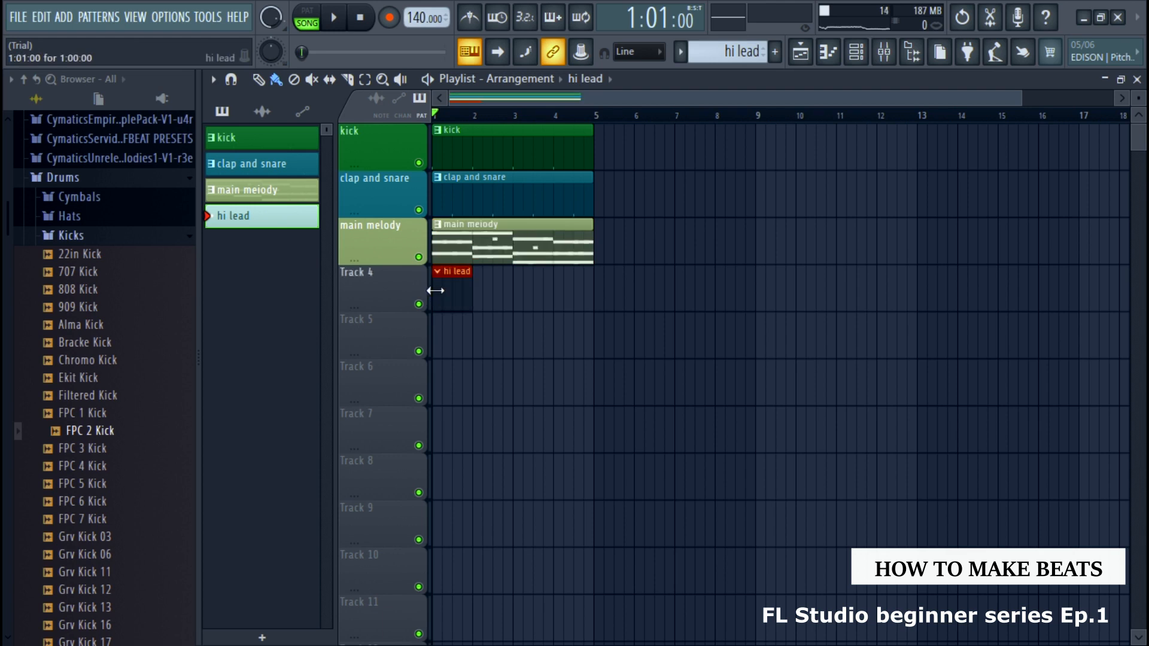
right_click(415, 292)
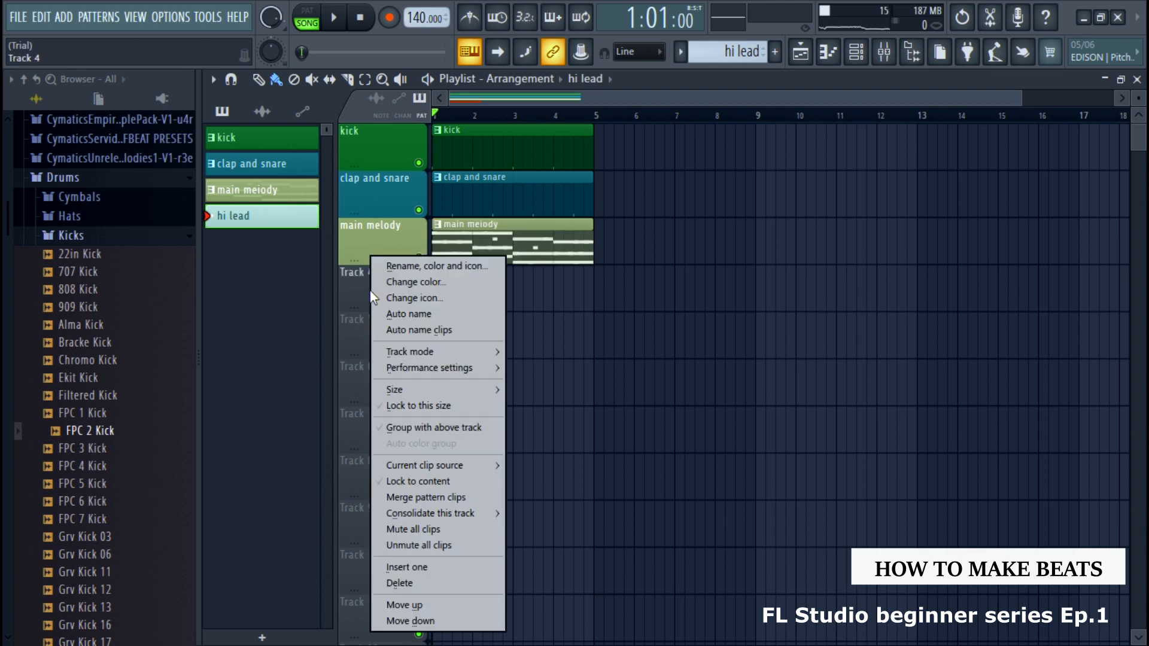
click(433, 267)
click(430, 268)
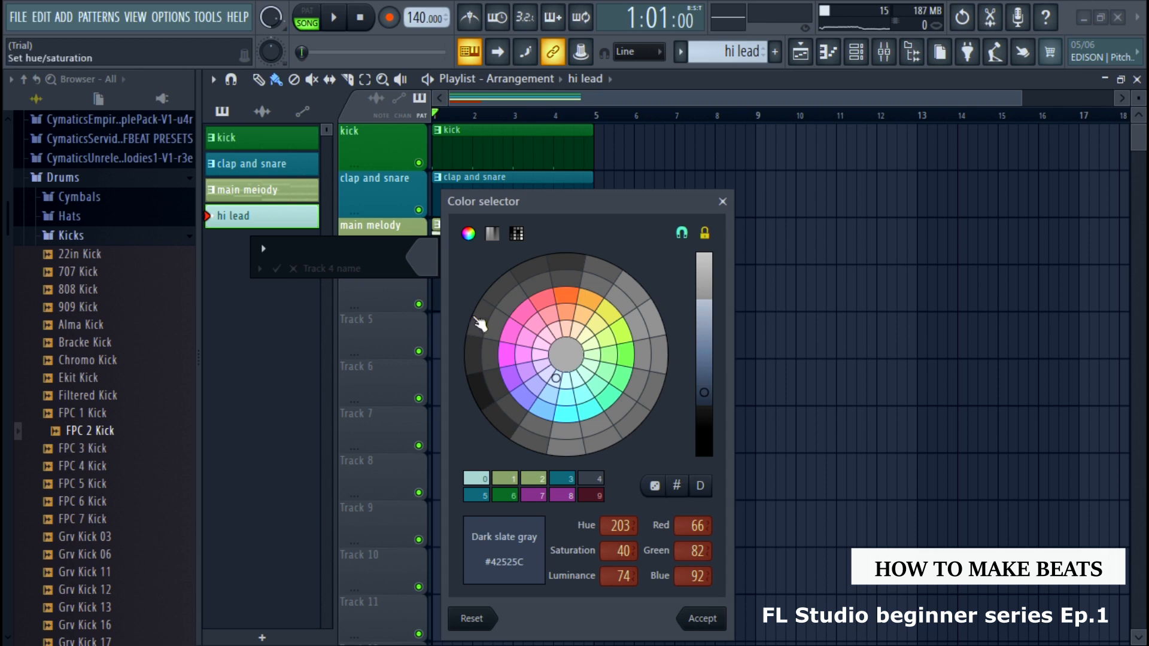
click(477, 478)
click(701, 616)
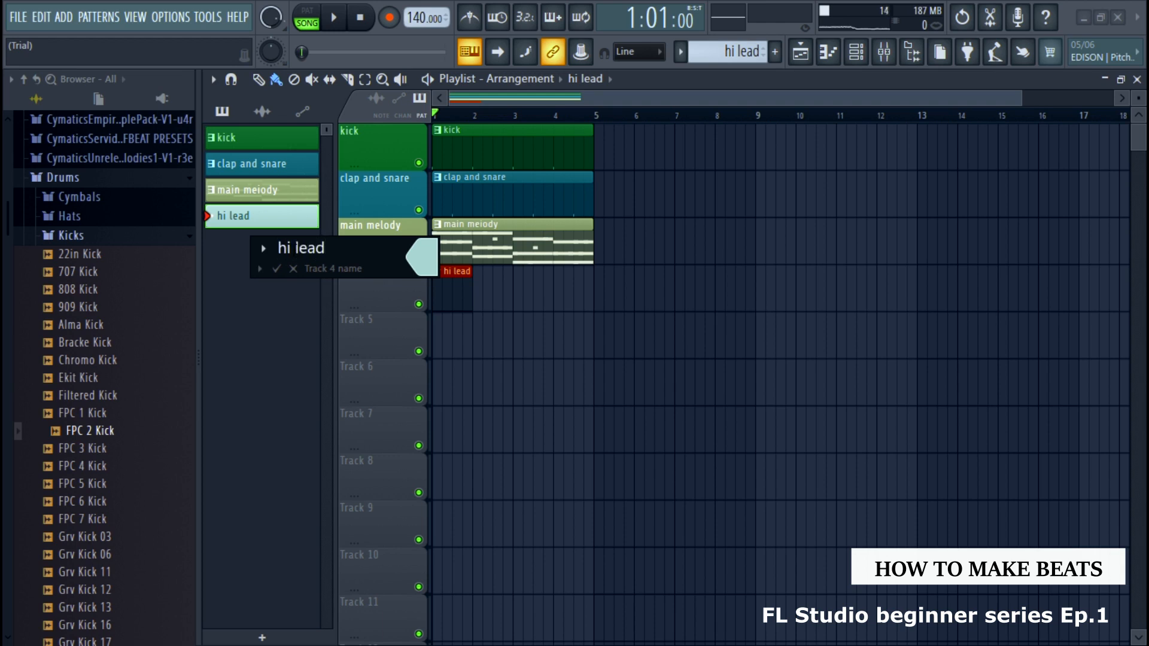
click(276, 268)
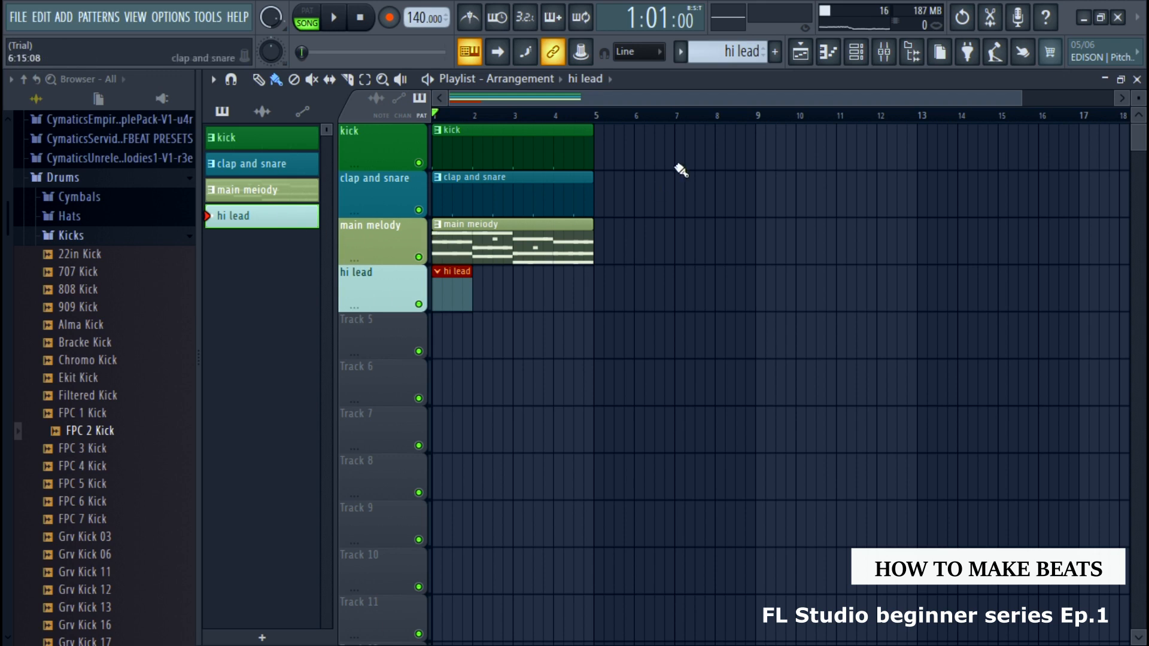
In the main melody pattern, rename the Trumpet channel to "hi lead" and color it Powder Blue (#B4D5C8)
click(683, 54)
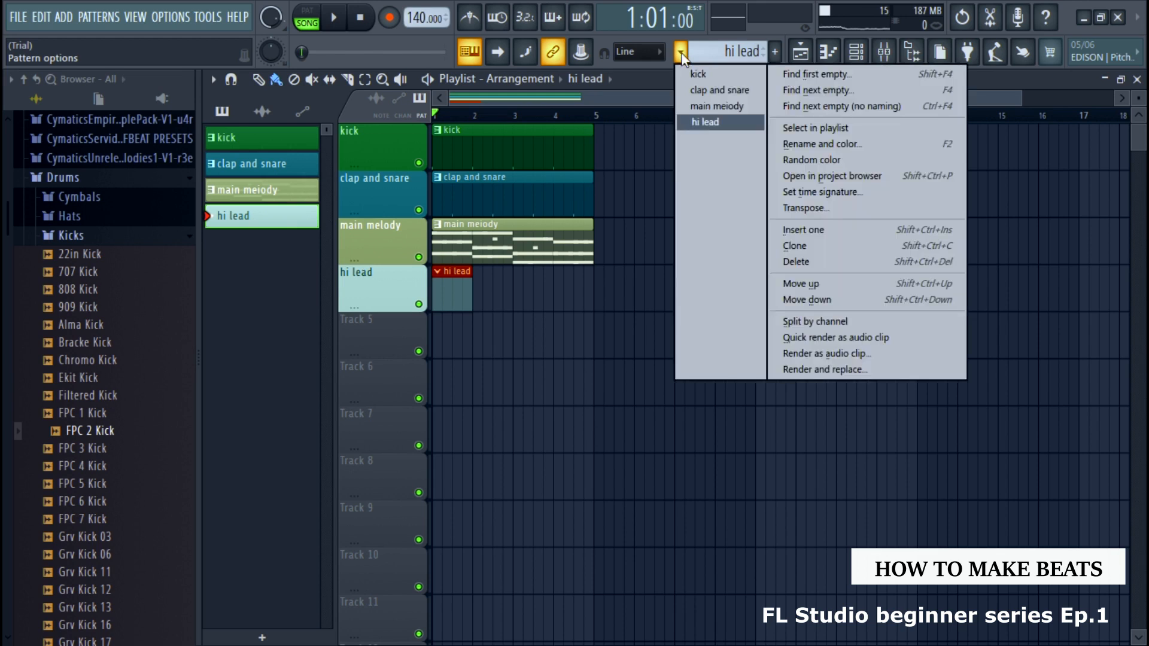
click(708, 106)
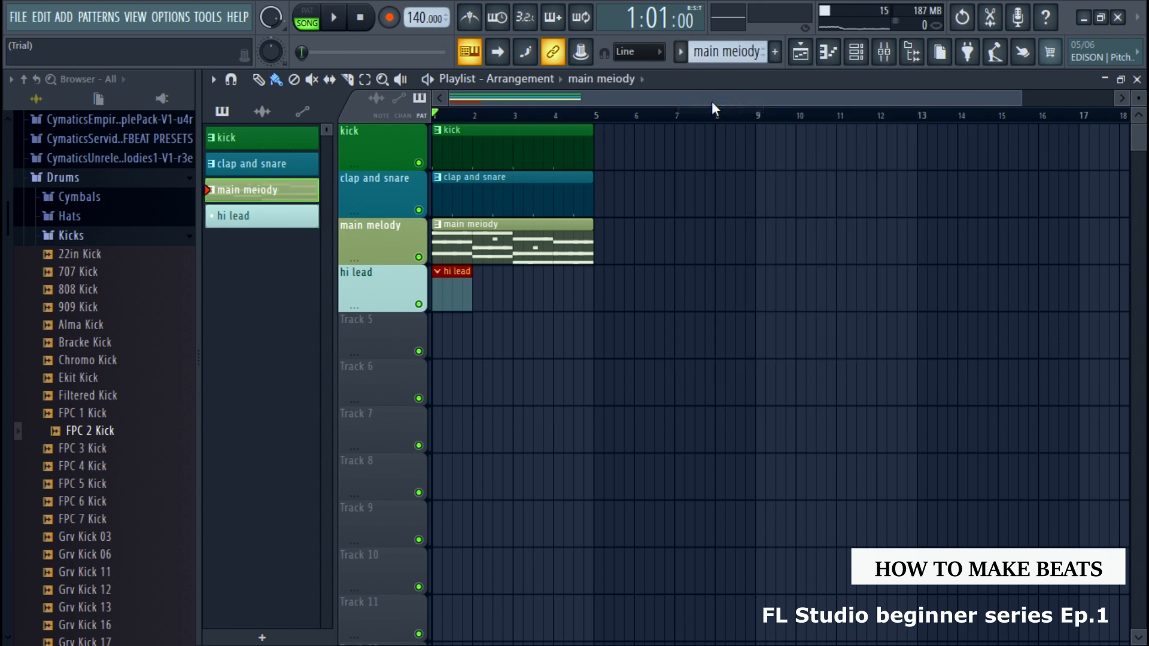
click(856, 52)
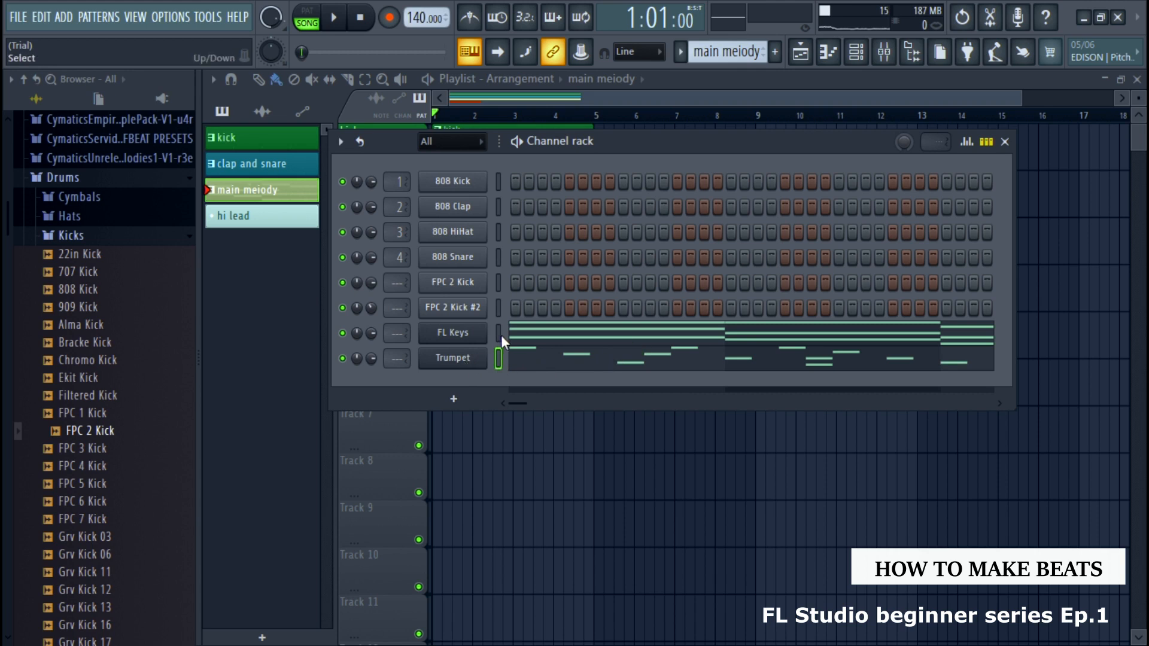
right_click(472, 358)
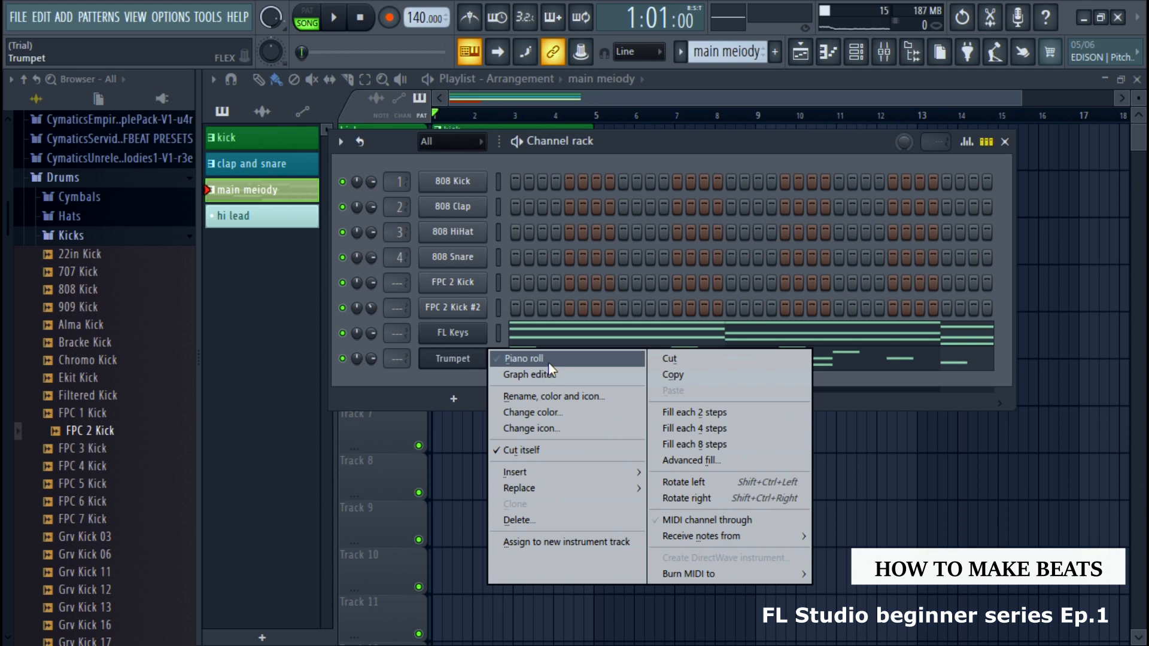
click(554, 396)
key(F2)
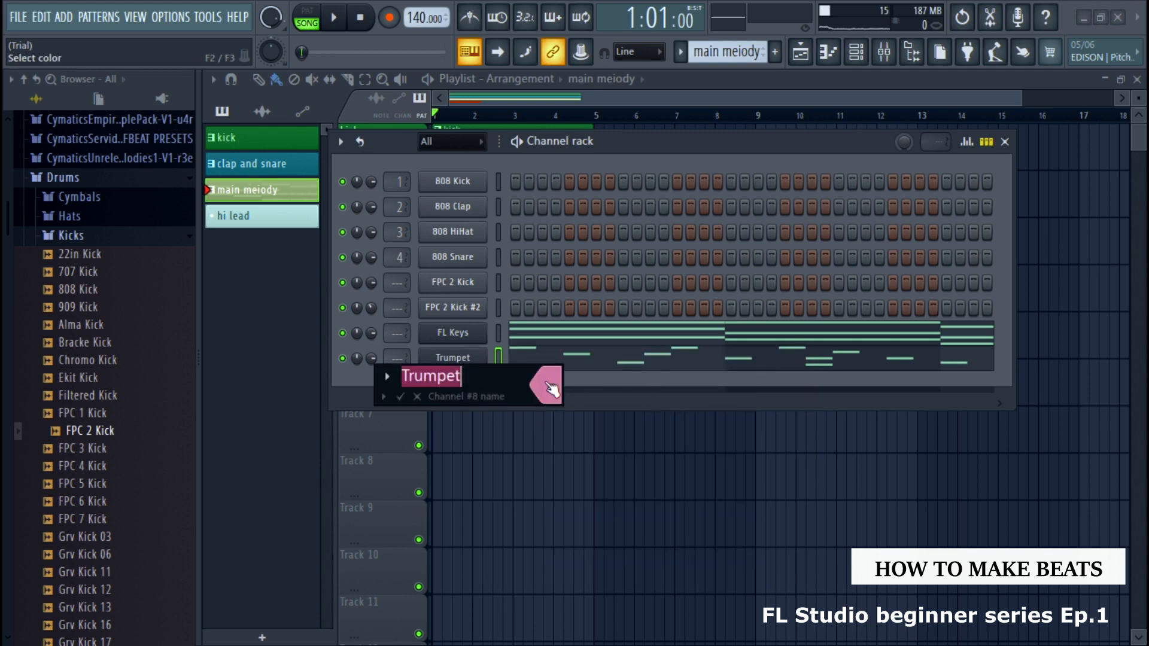
click(547, 386)
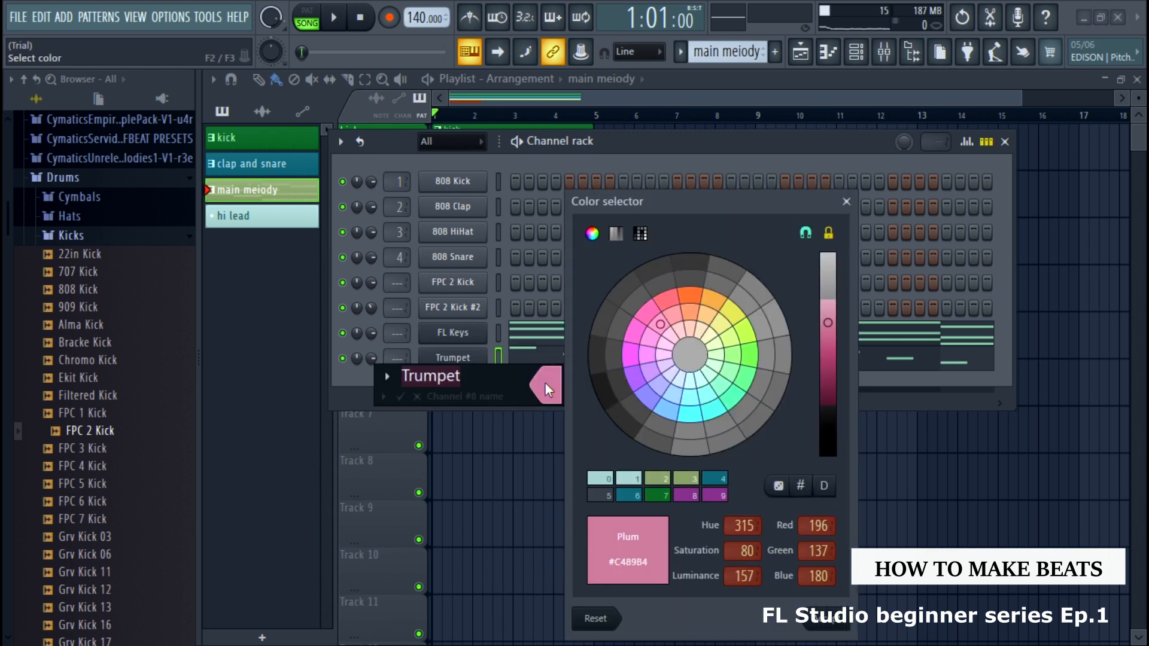
click(608, 481)
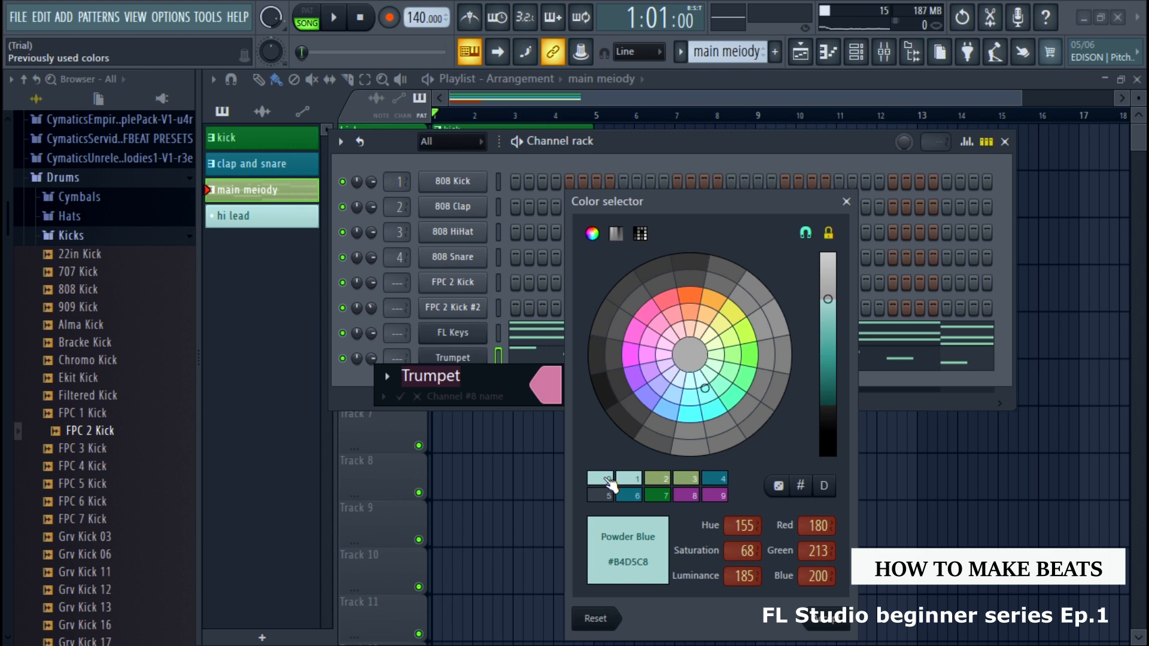
click(841, 620)
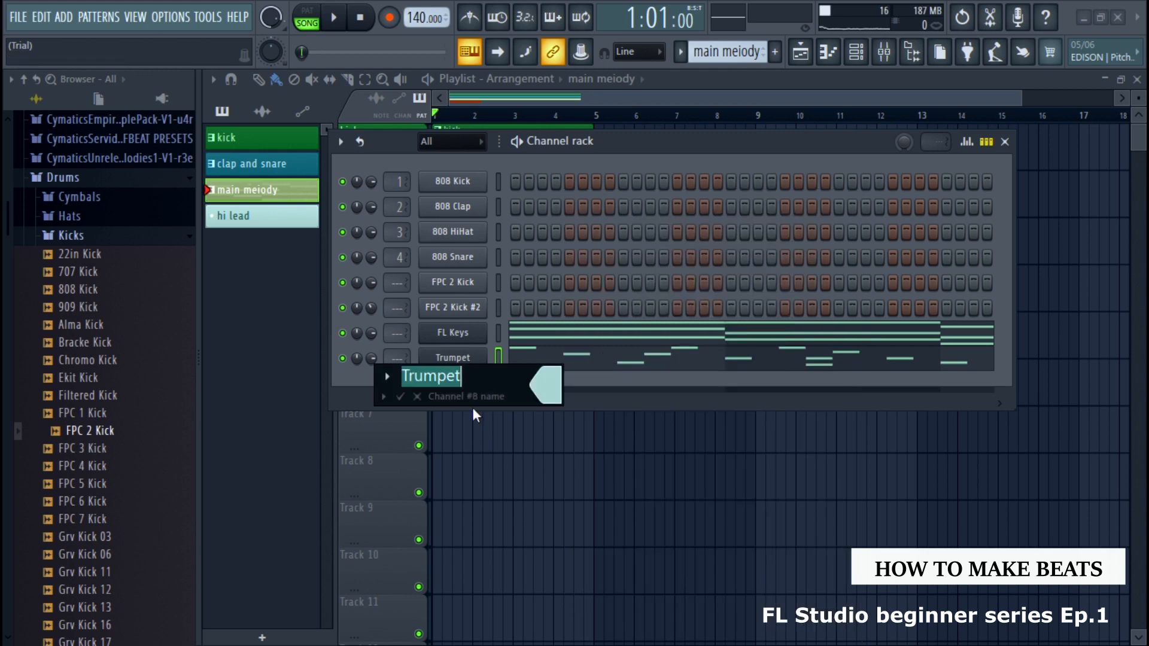
key(BackSpace)
text(hi lead)
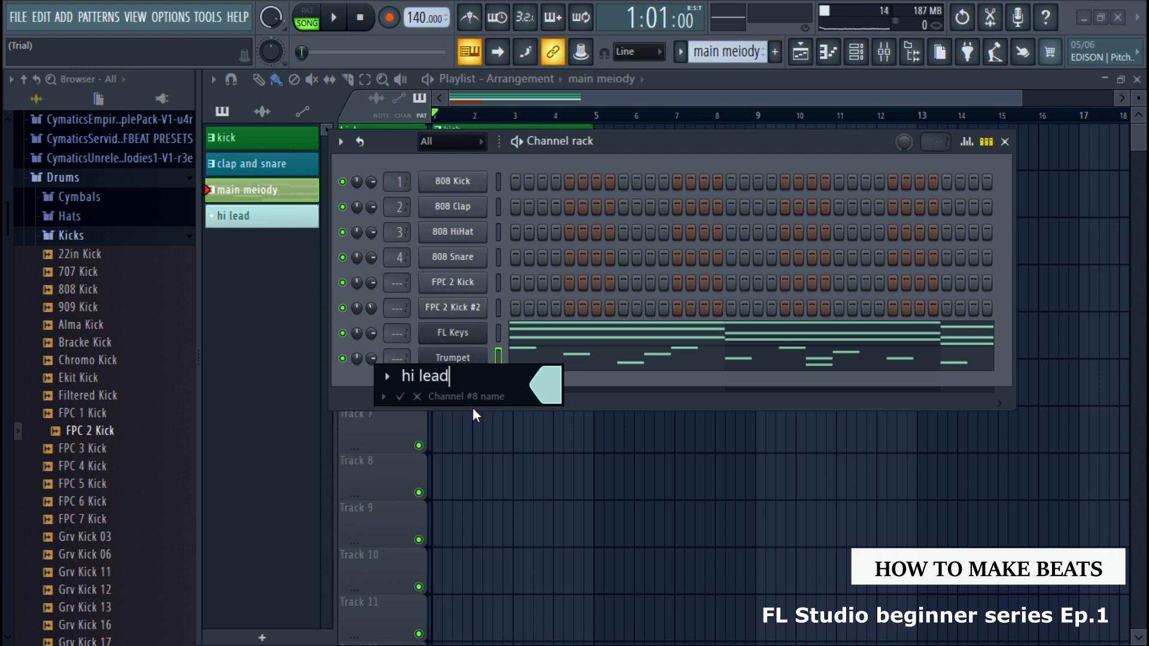
click(400, 396)
Cut the hi lead channel's notes from the main melody pattern, paste them into the hi lead pattern, and play the arrangement
right_click(479, 362)
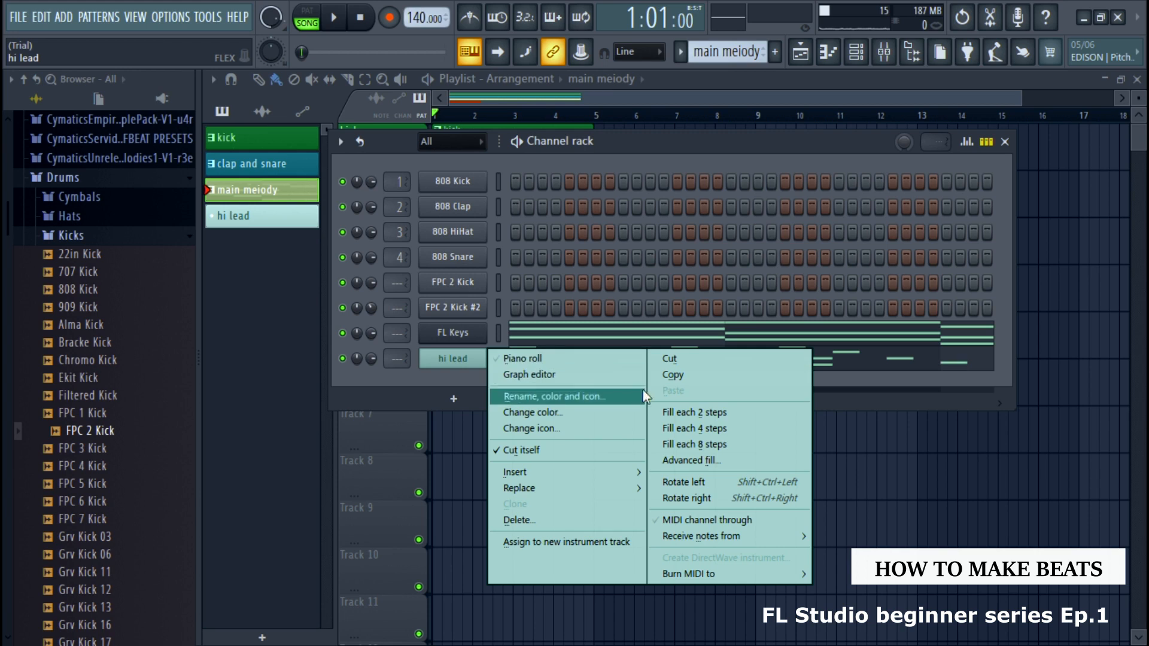
click(680, 361)
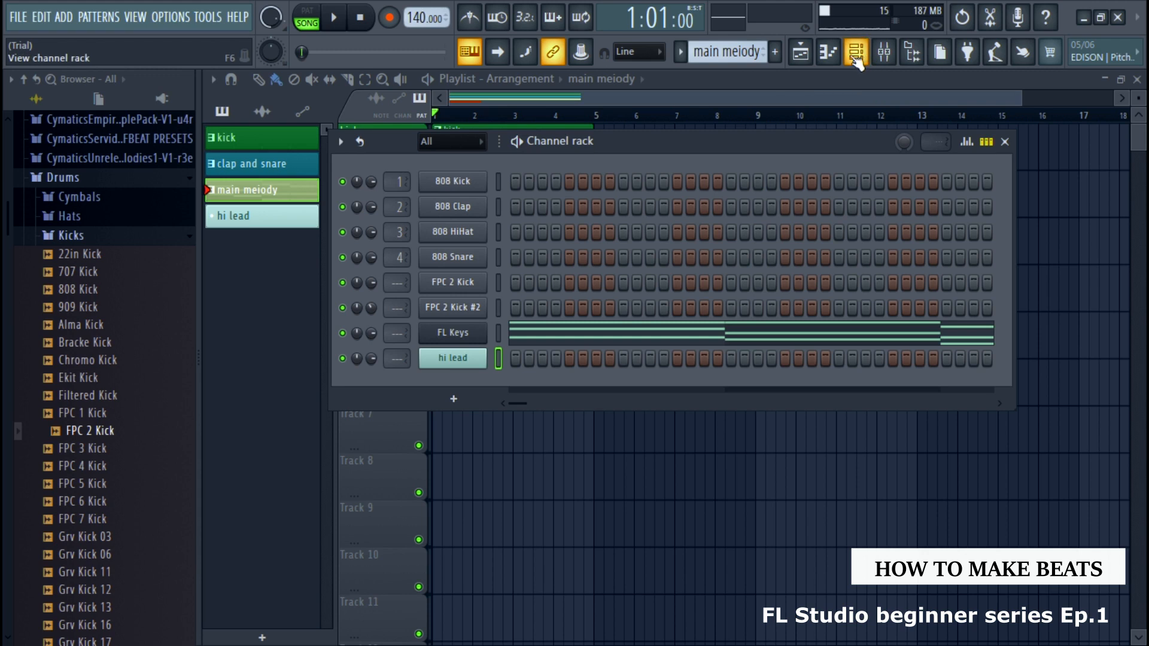
click(682, 53)
click(708, 116)
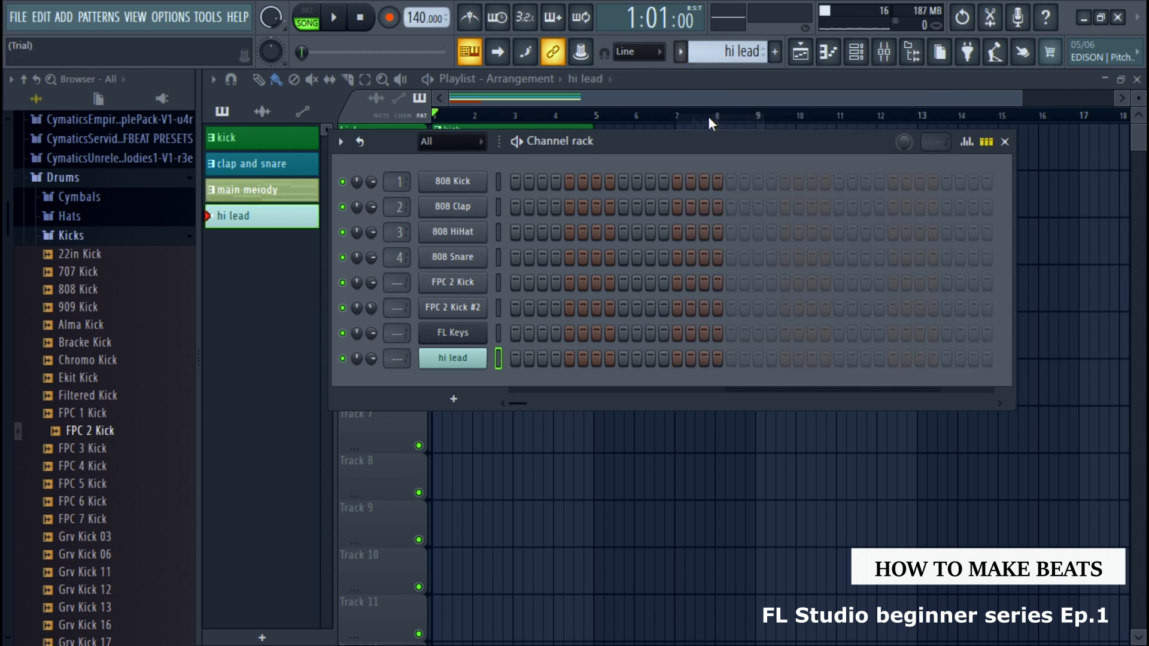
right_click(472, 358)
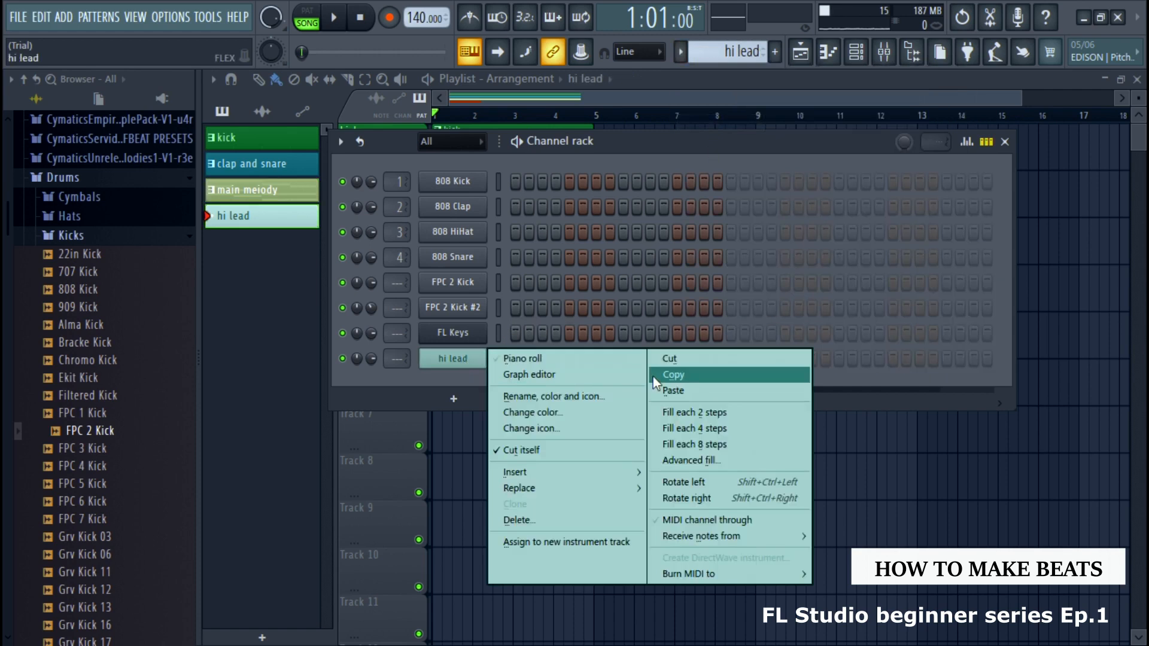
click(668, 390)
key(F6)
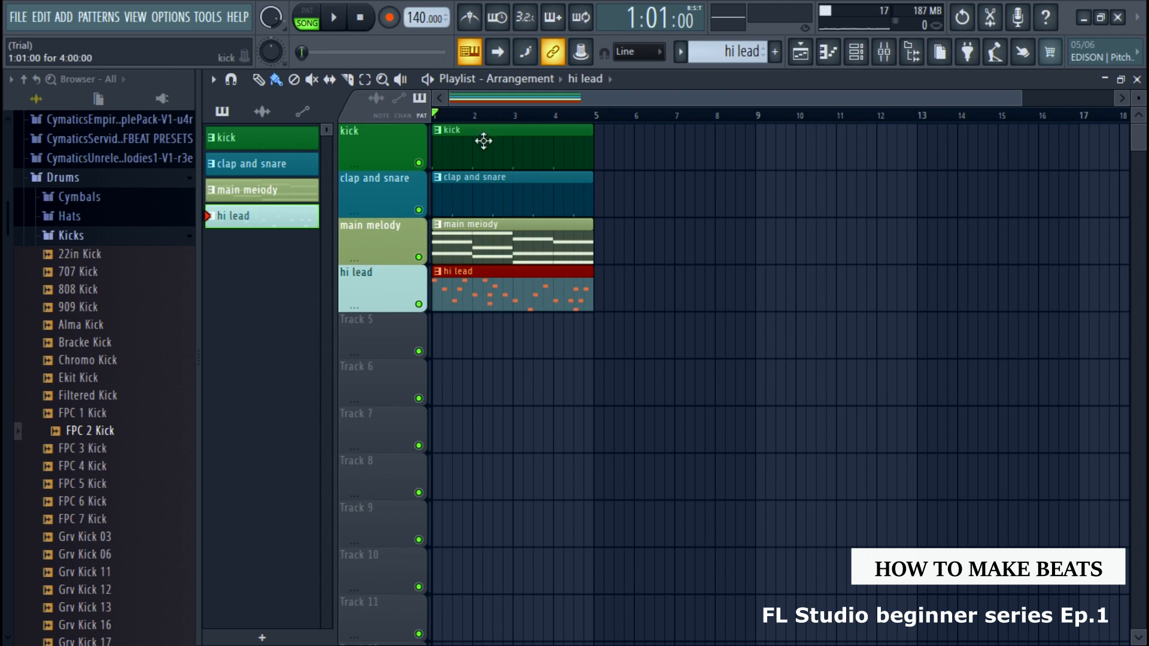
key(space)
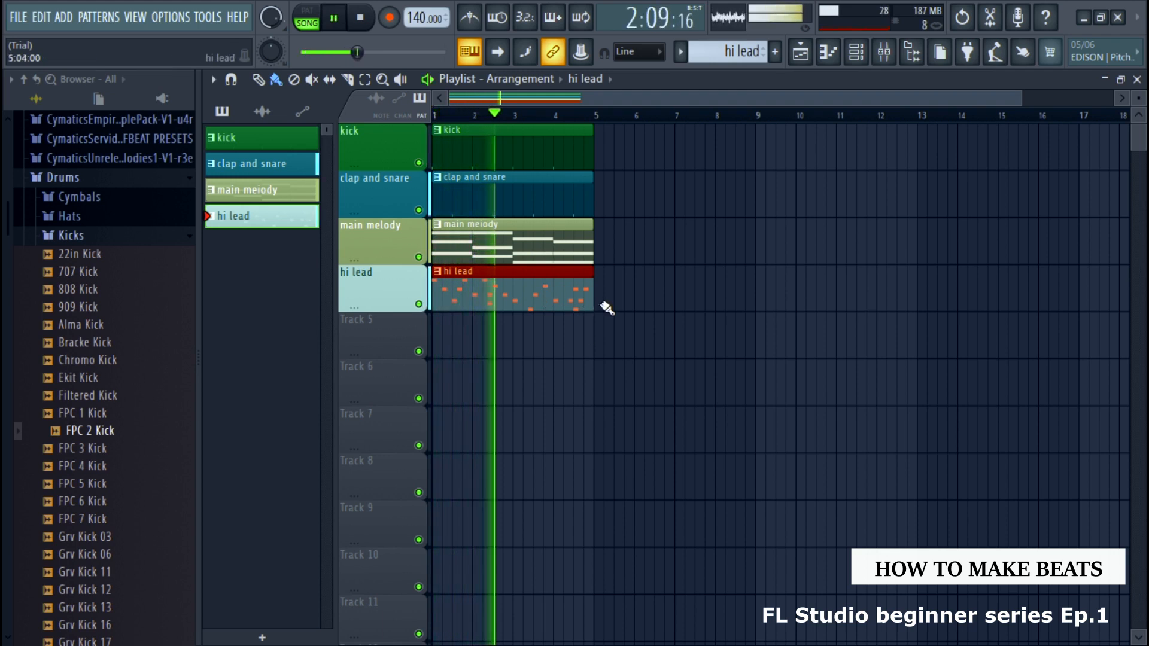
key(space)
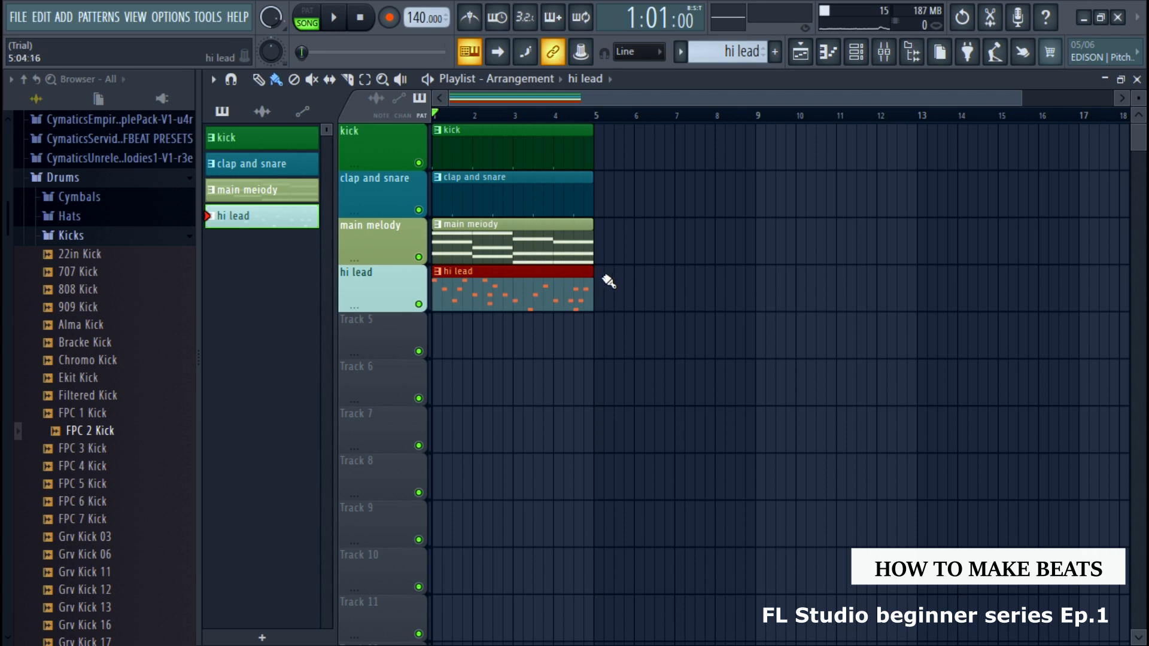
Load the hh1 sample from the BEST OFFBET 2030 hihat folder into a new channel, and close the channel rack
click(858, 59)
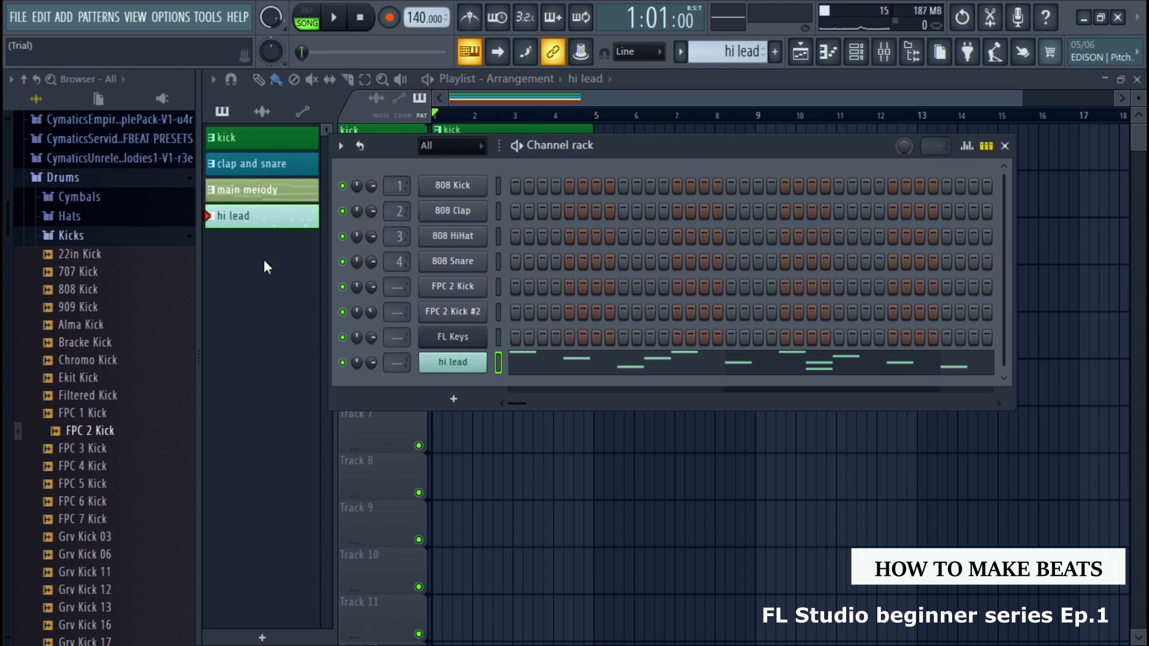
click(99, 219)
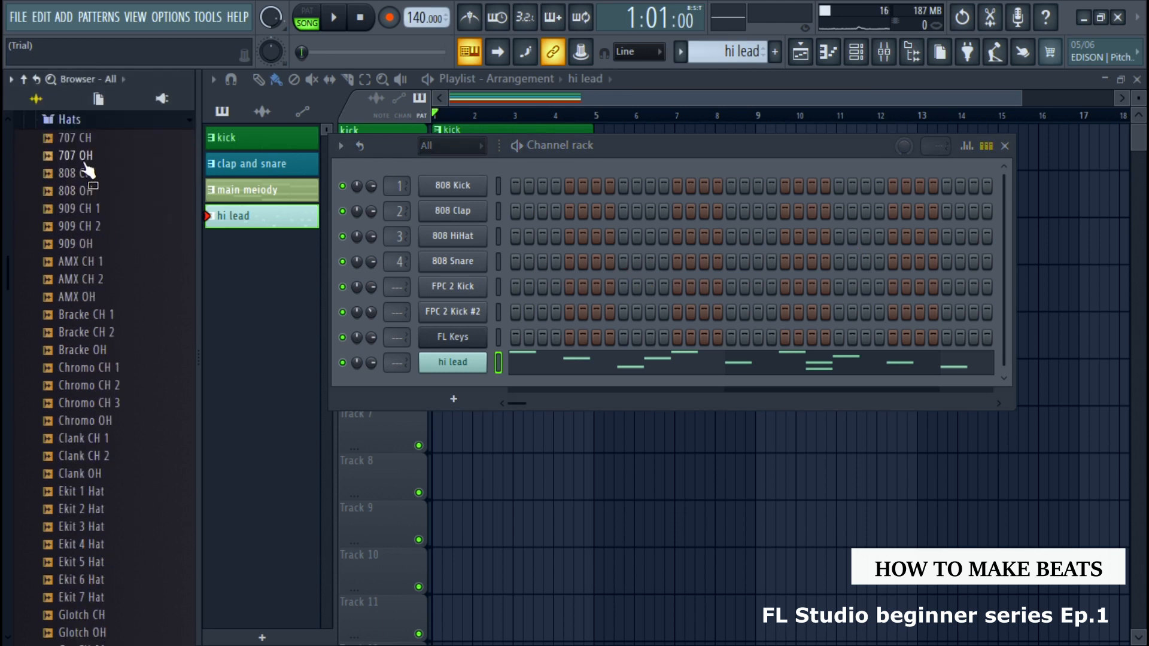
right_click(84, 301)
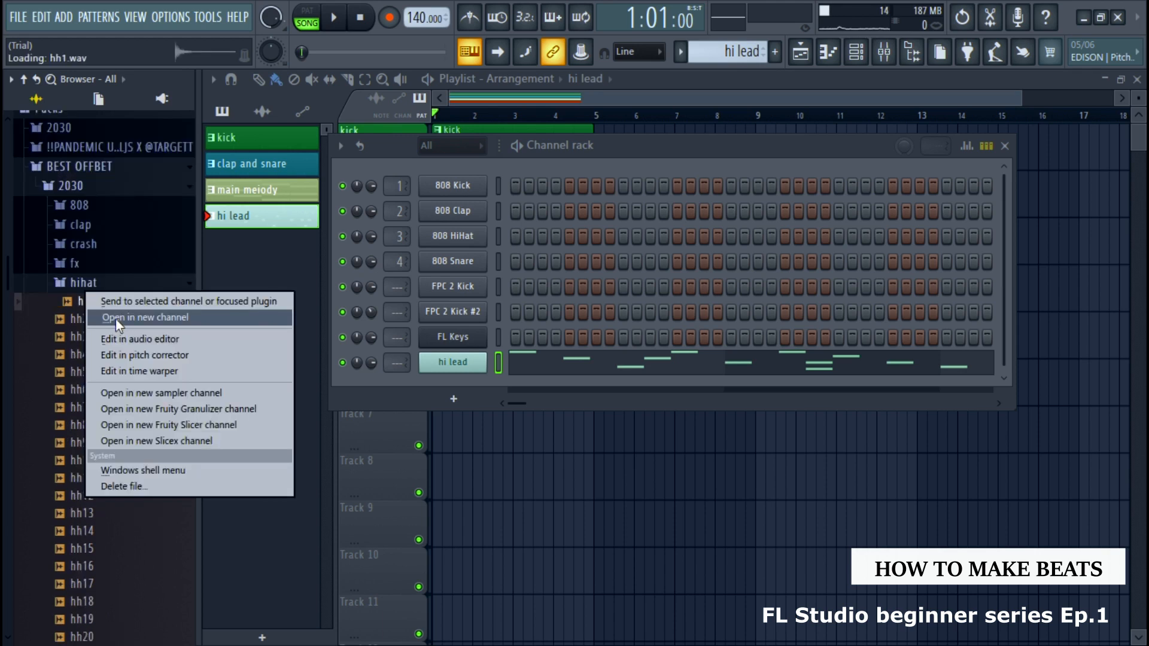
right_click(70, 304)
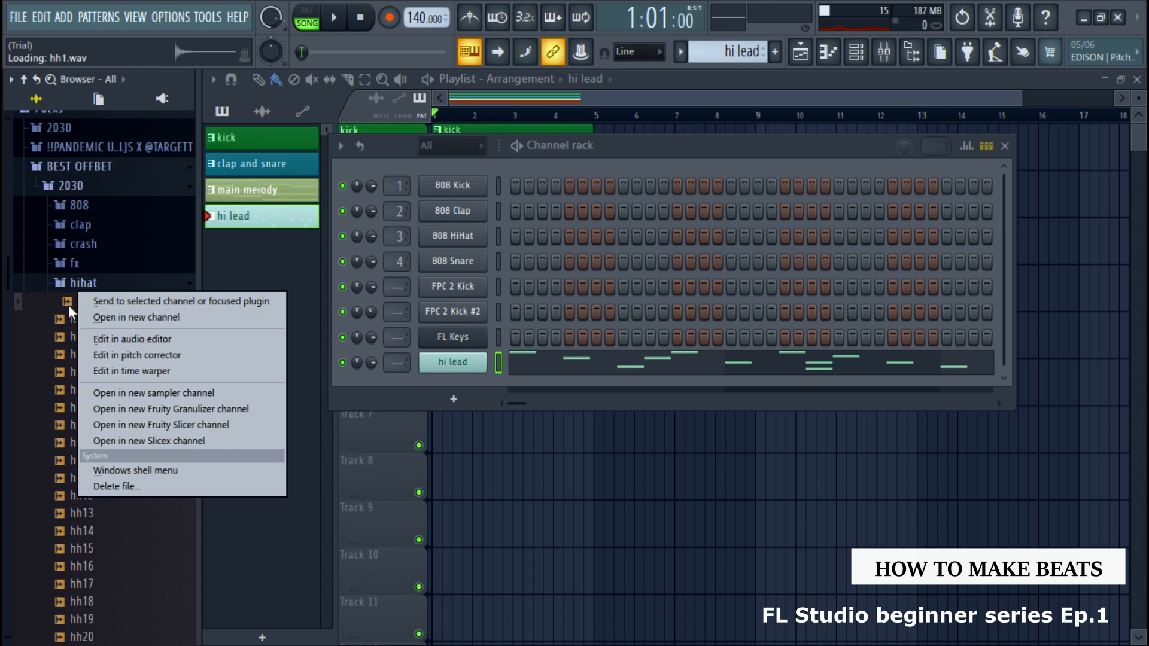
click(106, 317)
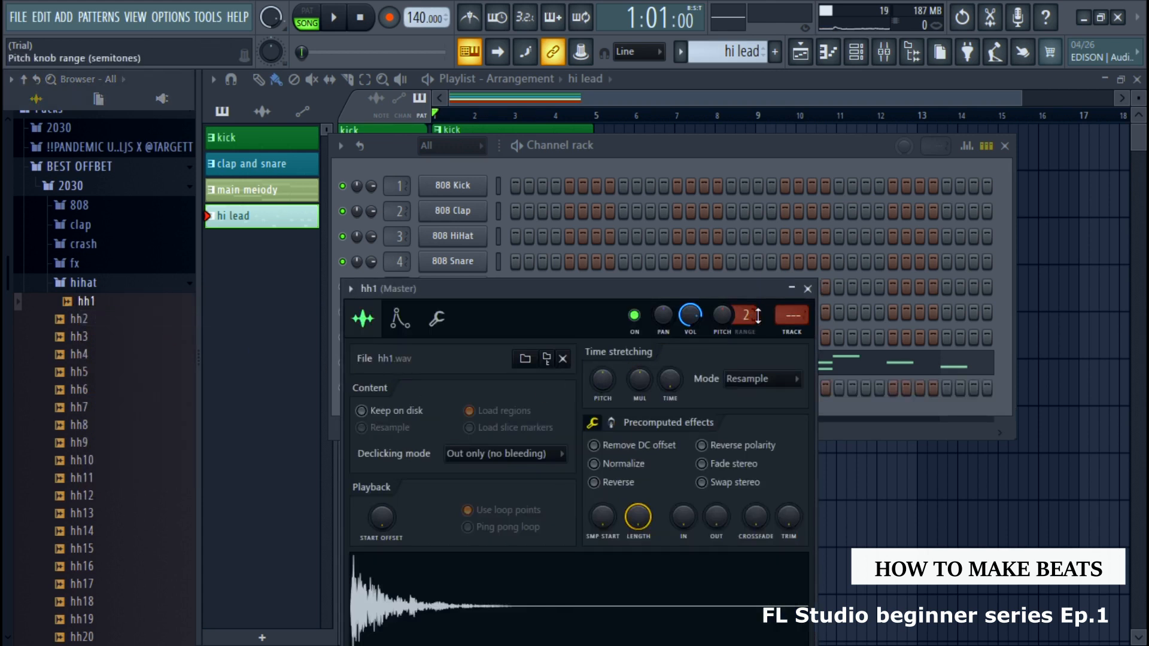
click(808, 289)
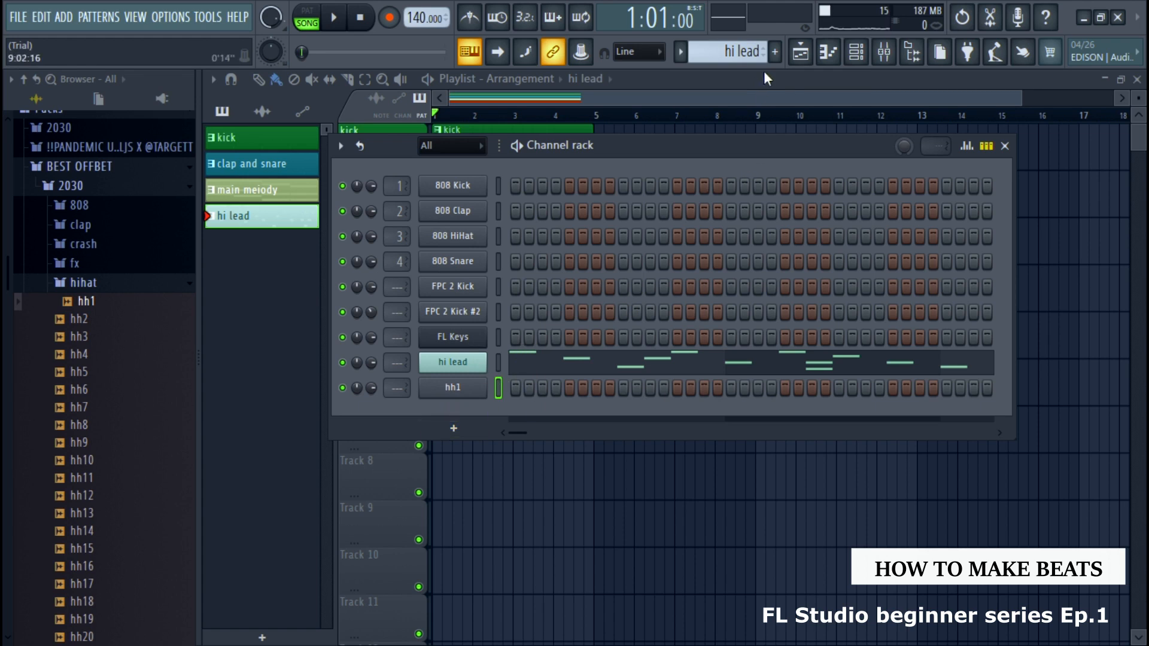
click(1006, 146)
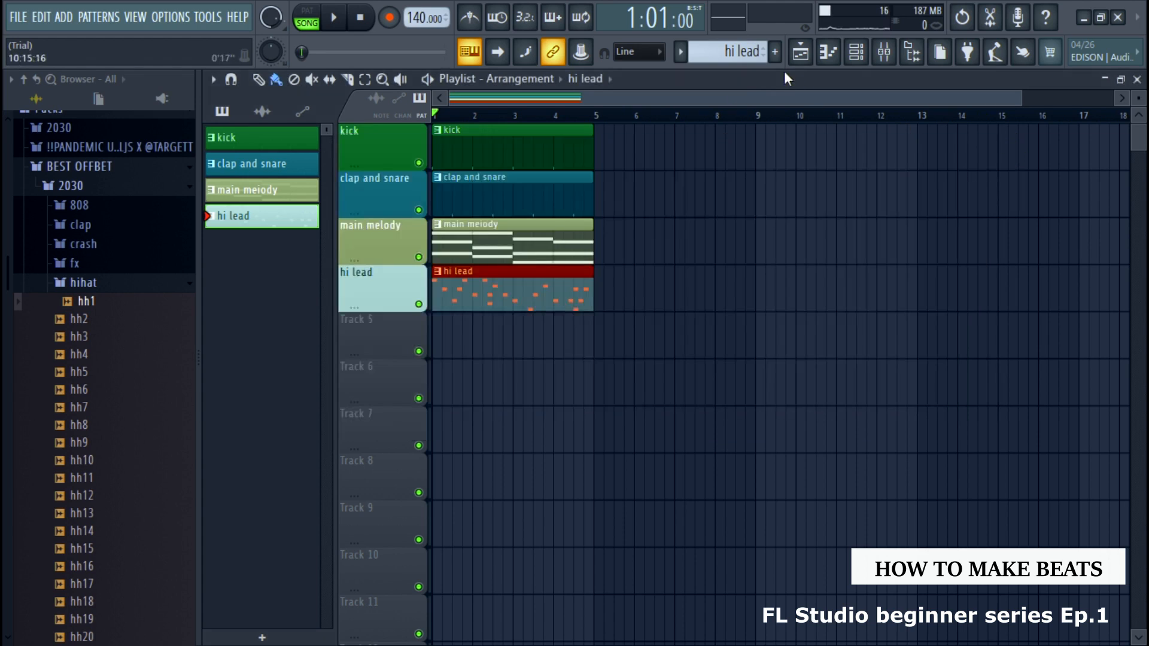
Create a new pattern named "h h" with a dark blue color
click(775, 52)
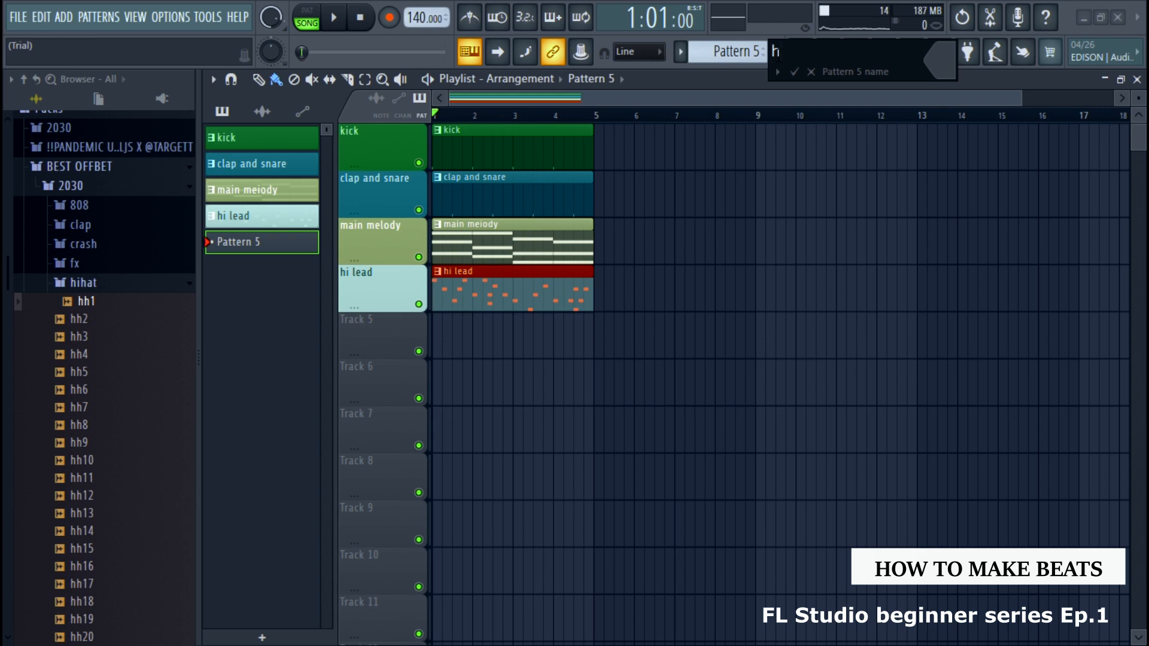
text(h)
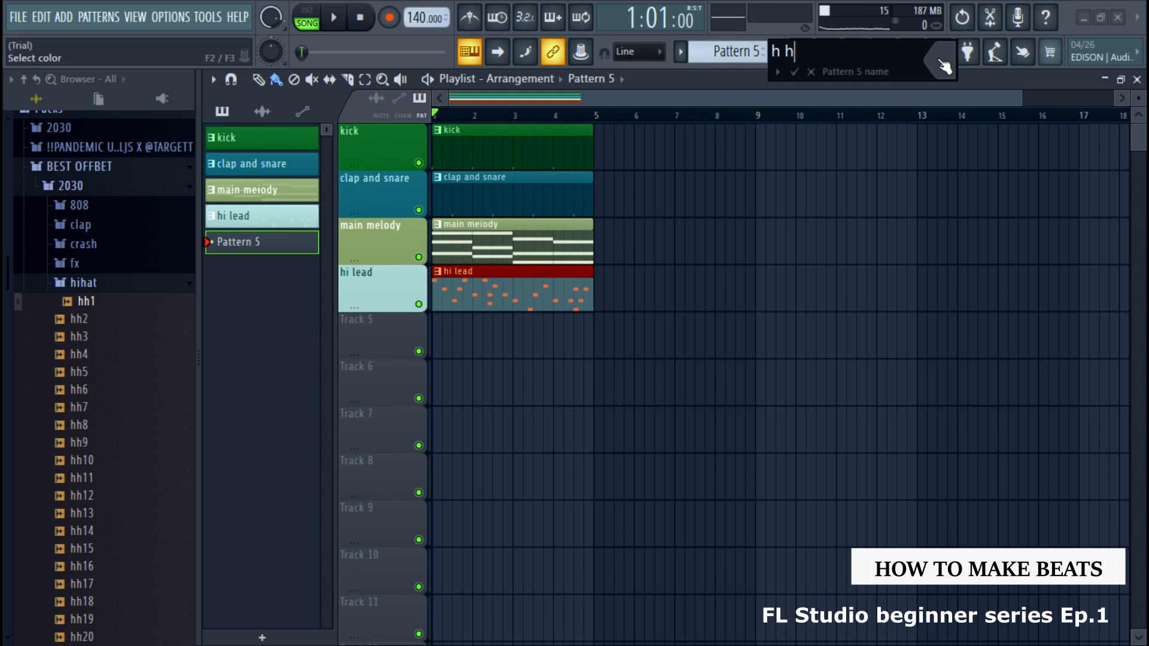
click(810, 76)
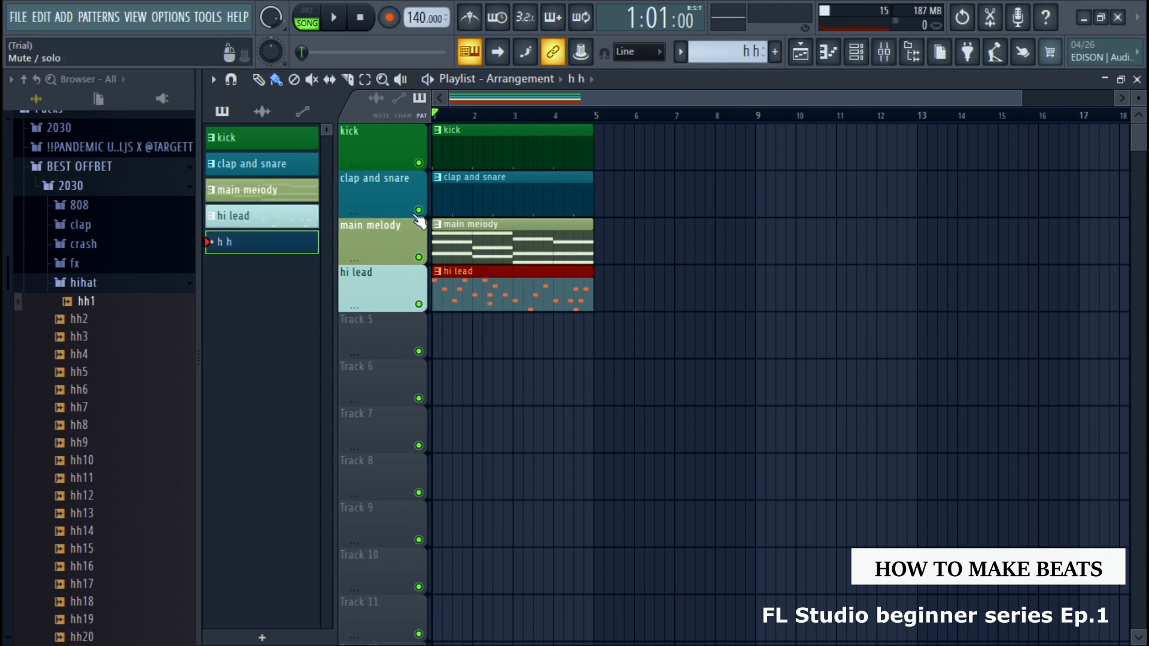
Name Track 5 "hh" with the h h pattern's dark blue color, and place that pattern at bar 1 of the track
right_click(404, 335)
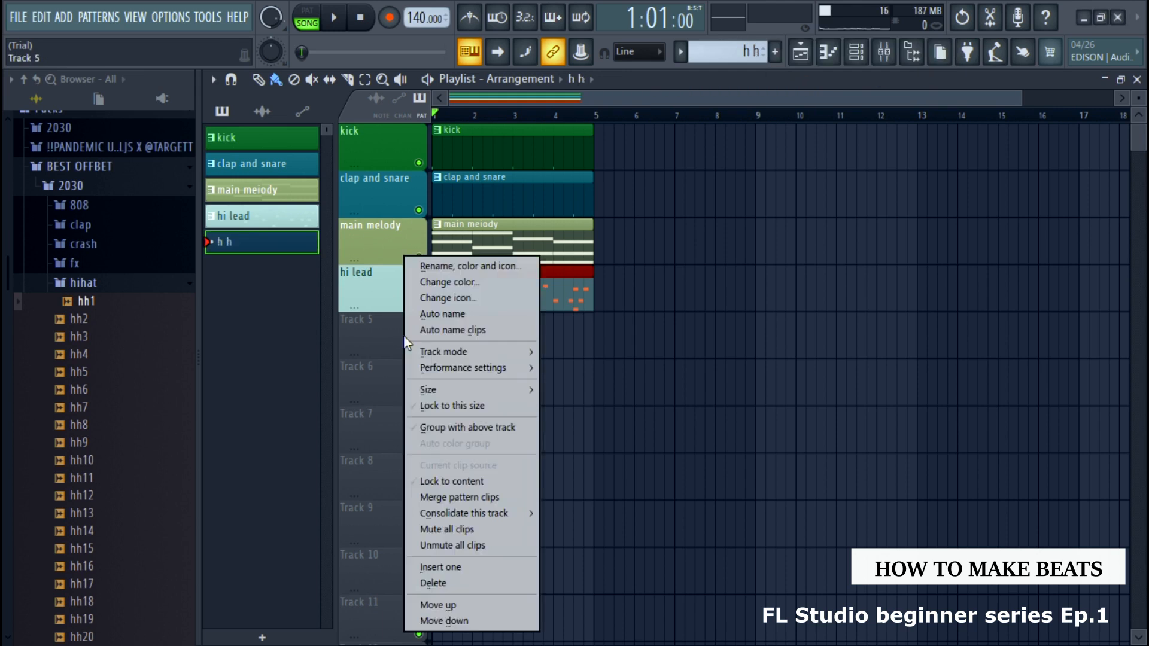
click(459, 268)
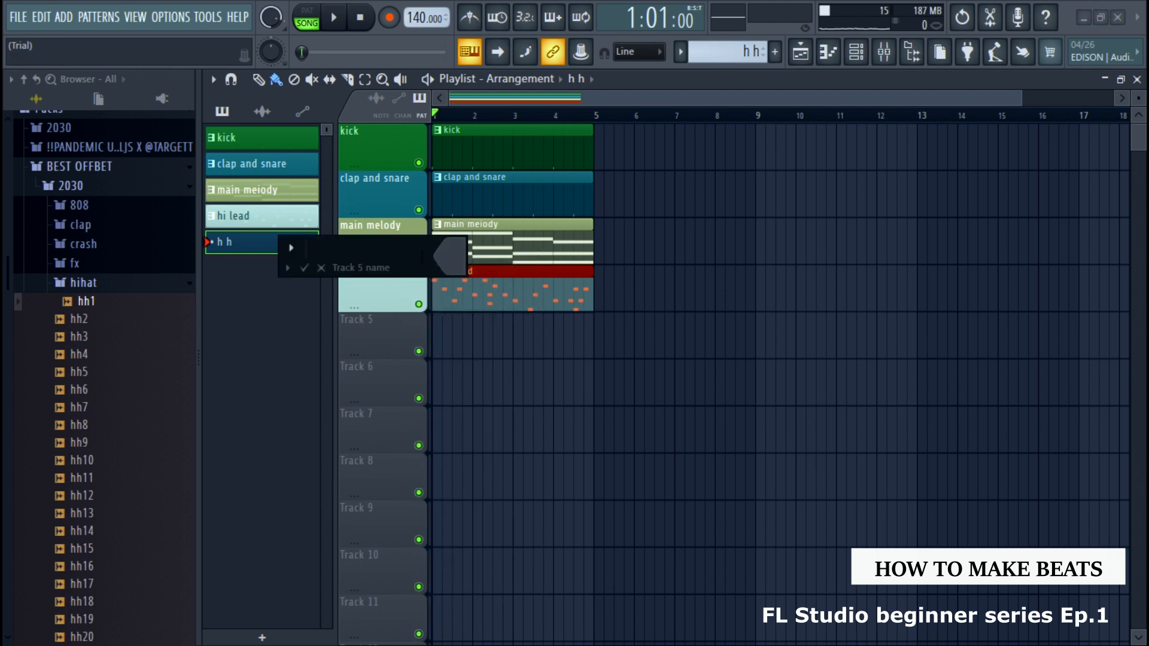
click(450, 265)
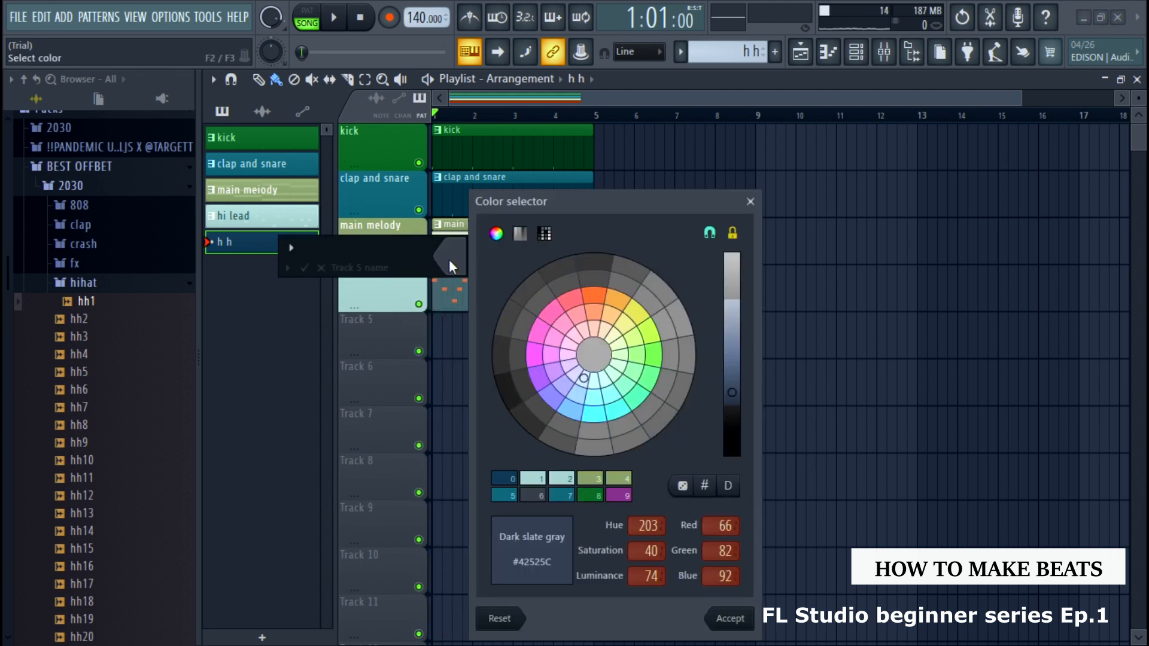
click(537, 494)
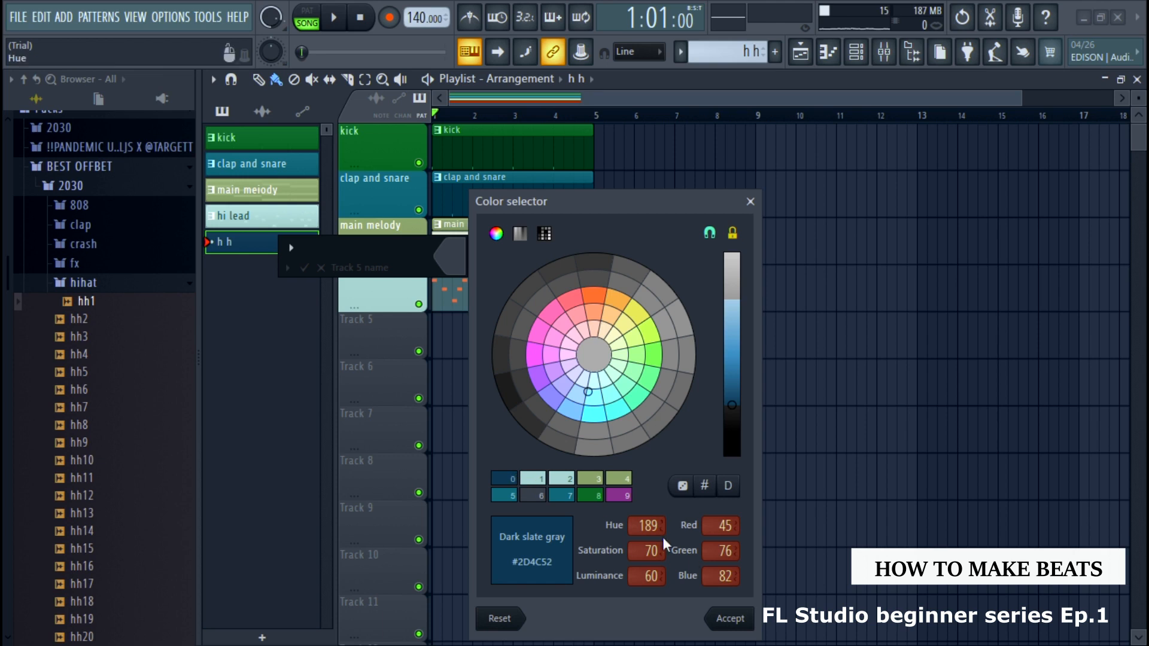
click(745, 619)
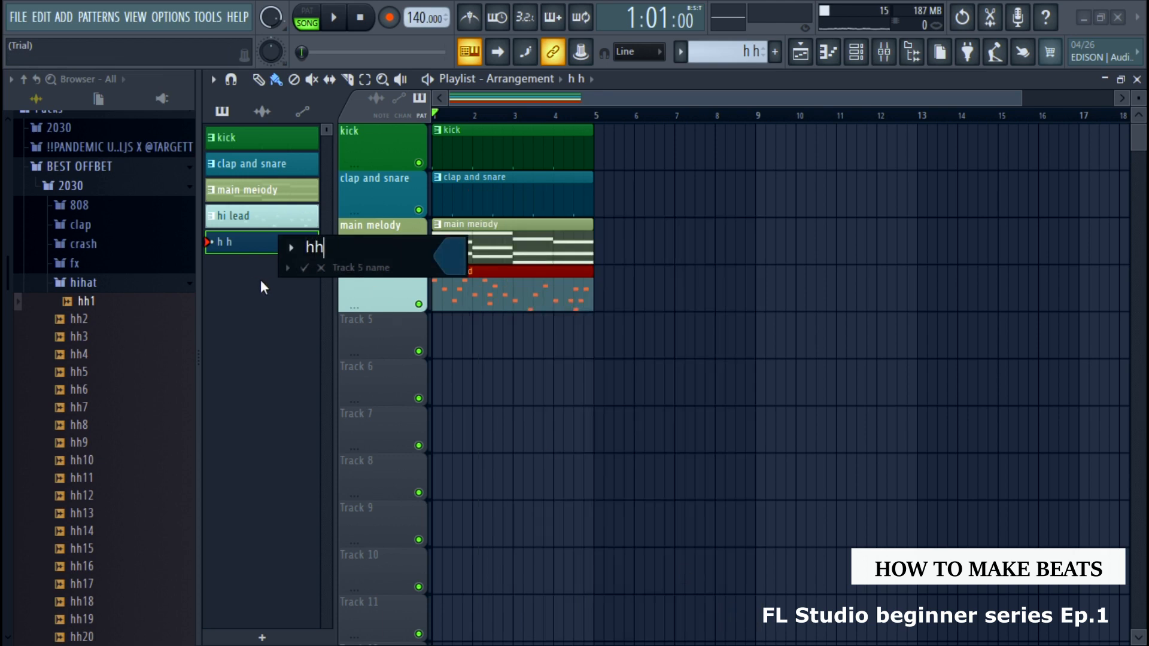
click(304, 267)
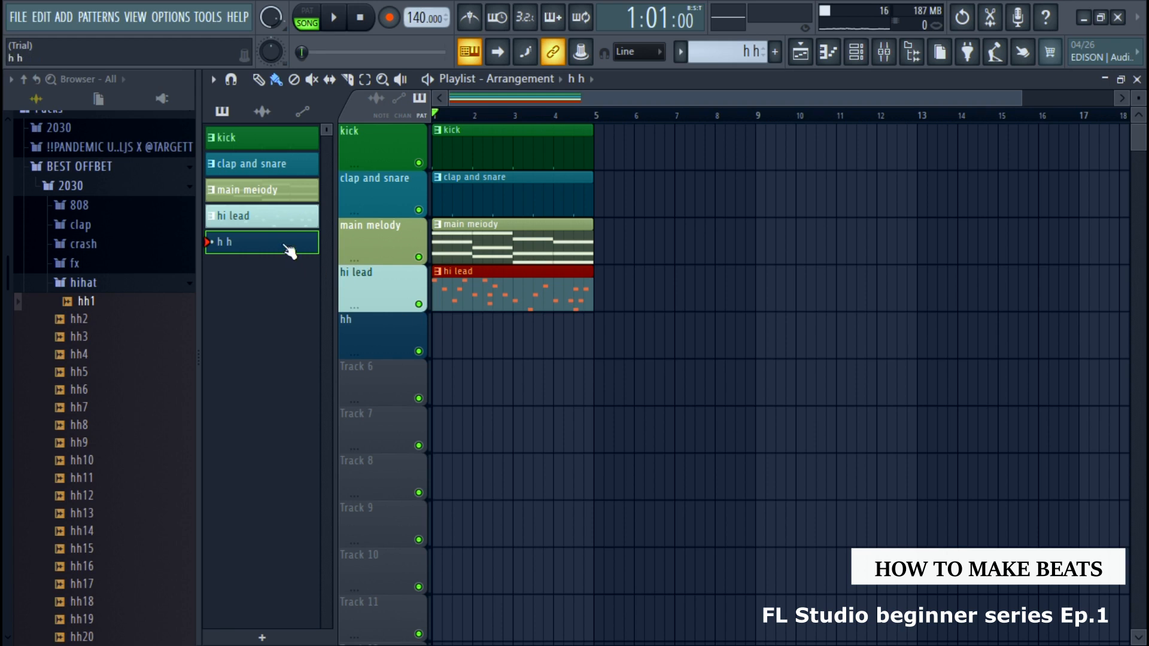
click(450, 338)
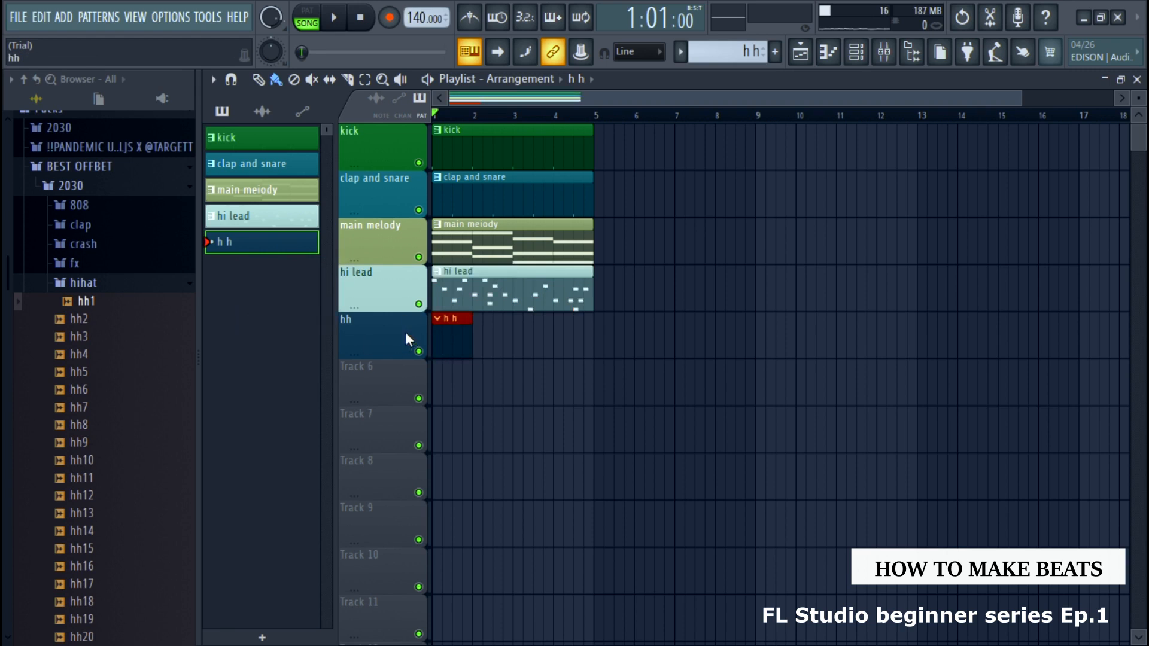
In the h h pattern, fill the hh1 channel with a hit on every second step
click(857, 54)
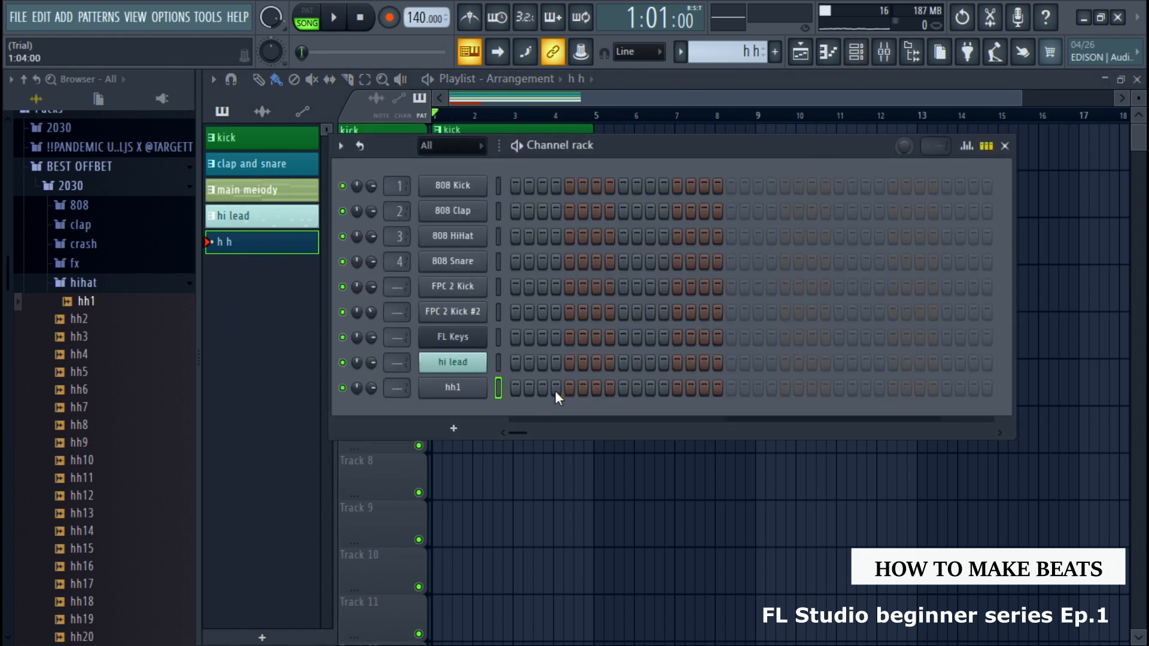
click(515, 388)
mouse_move(722, 400)
mouse_down()
mouse_move(953, 406)
mouse_move(487, 386)
mouse_up()
right_click(477, 392)
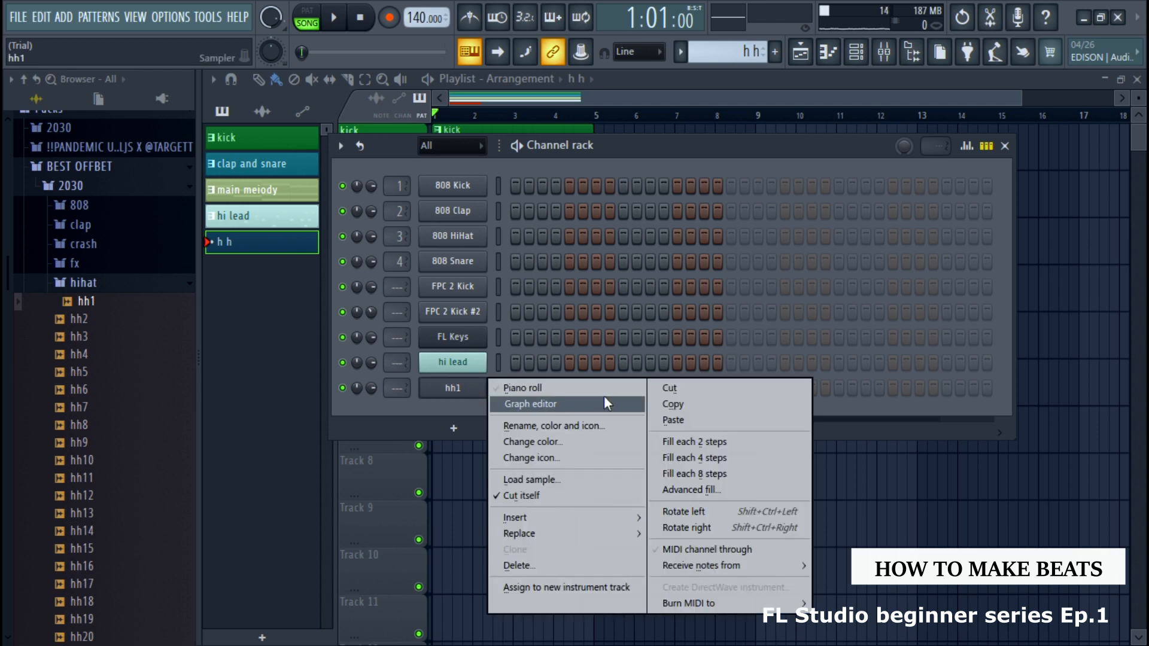
click(717, 447)
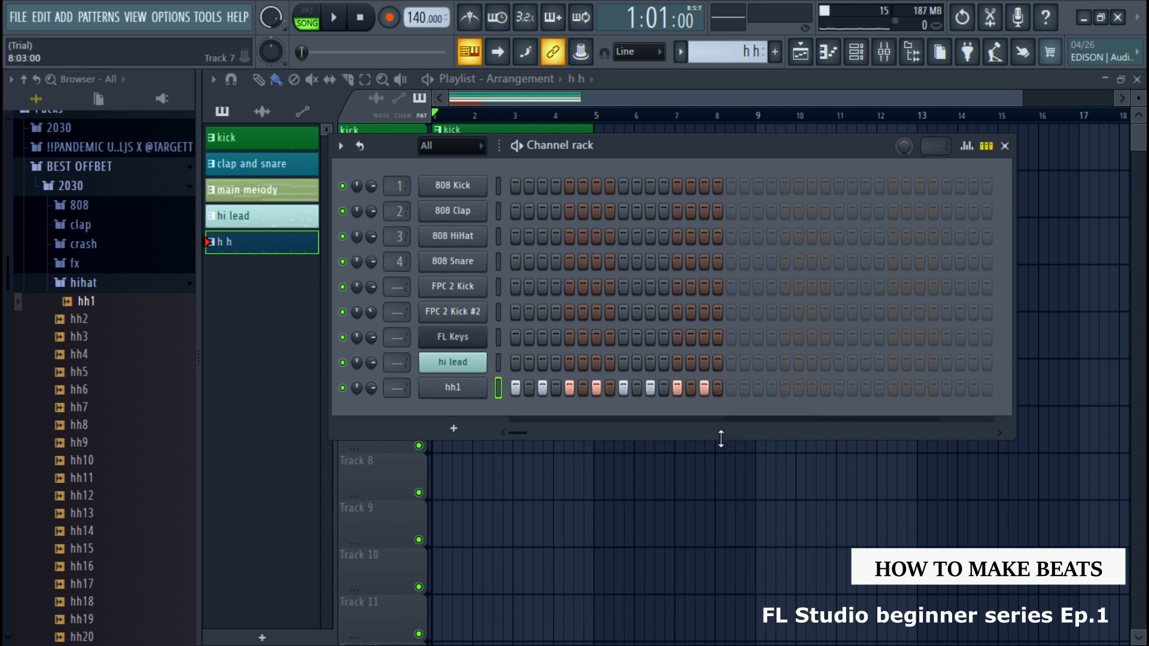
Extend the h h pattern to four bars and refill the hh1 channel every 2 steps across the full length
click(730, 388)
click(946, 388)
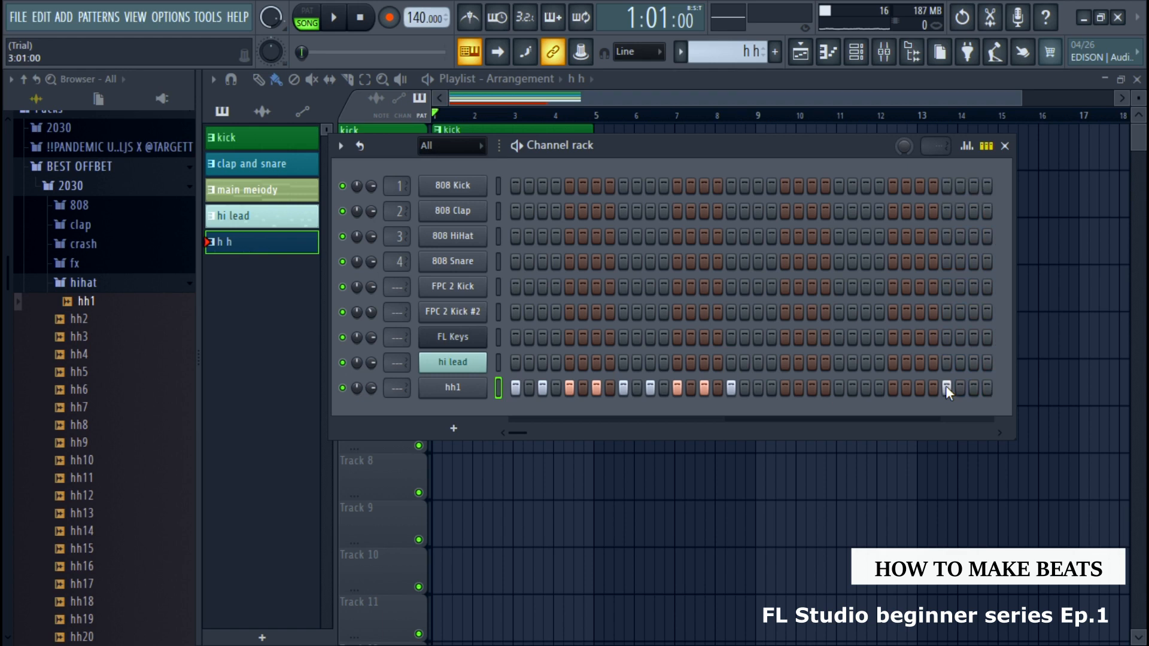
right_click(470, 389)
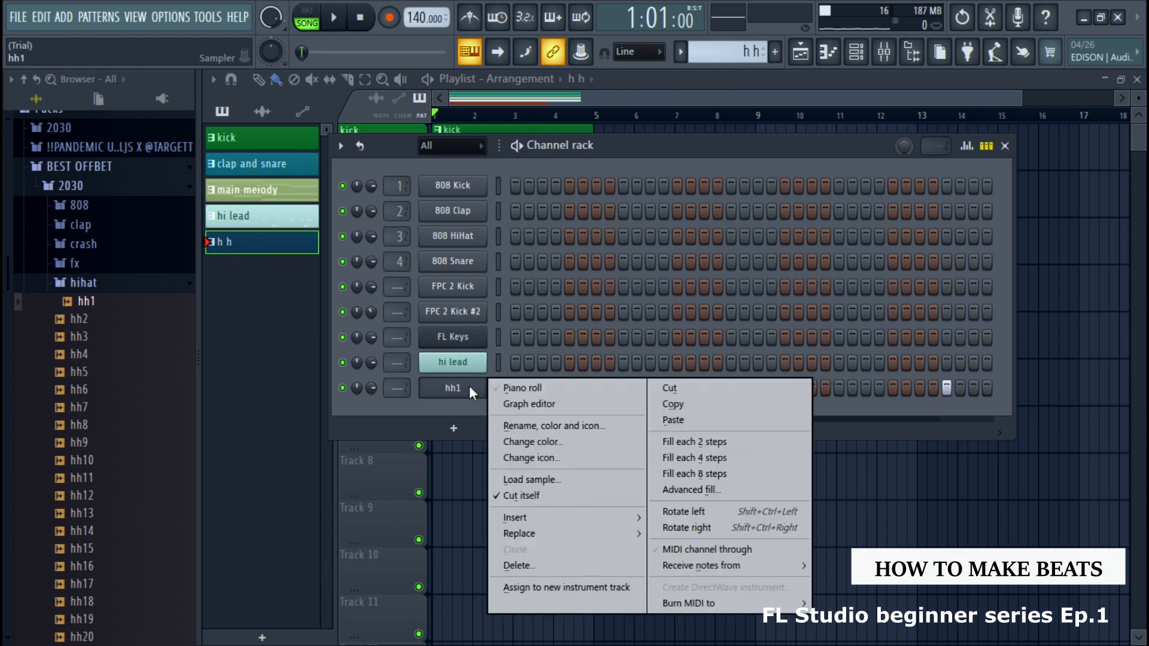
click(683, 443)
drag(516, 428, 534, 431)
drag(659, 148, 585, 232)
scroll(562, 468, left, 4)
right_click(400, 472)
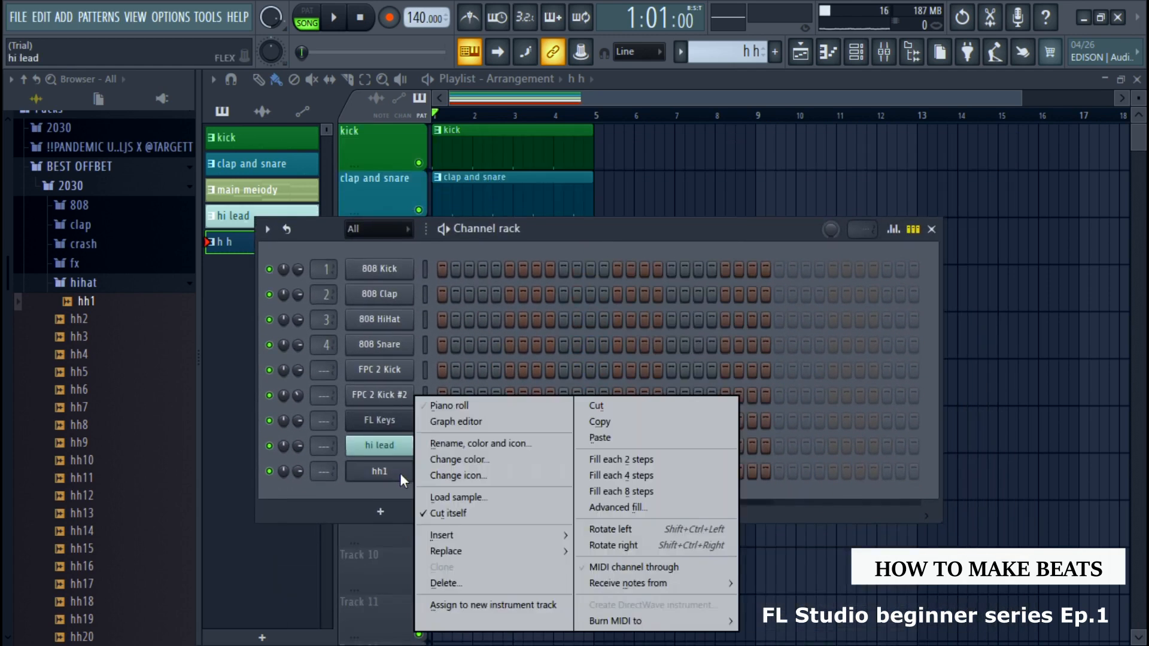
click(639, 461)
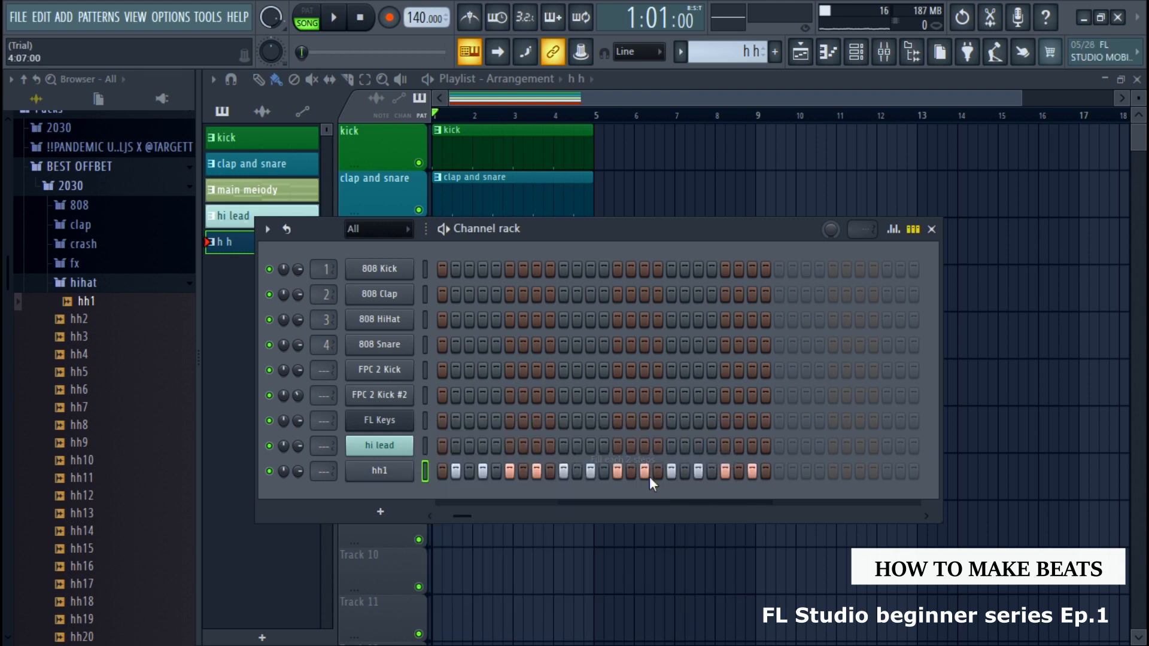
Close the channel rack and play the arrangement with the hi-hats, stopping at the end of bar 4
click(931, 230)
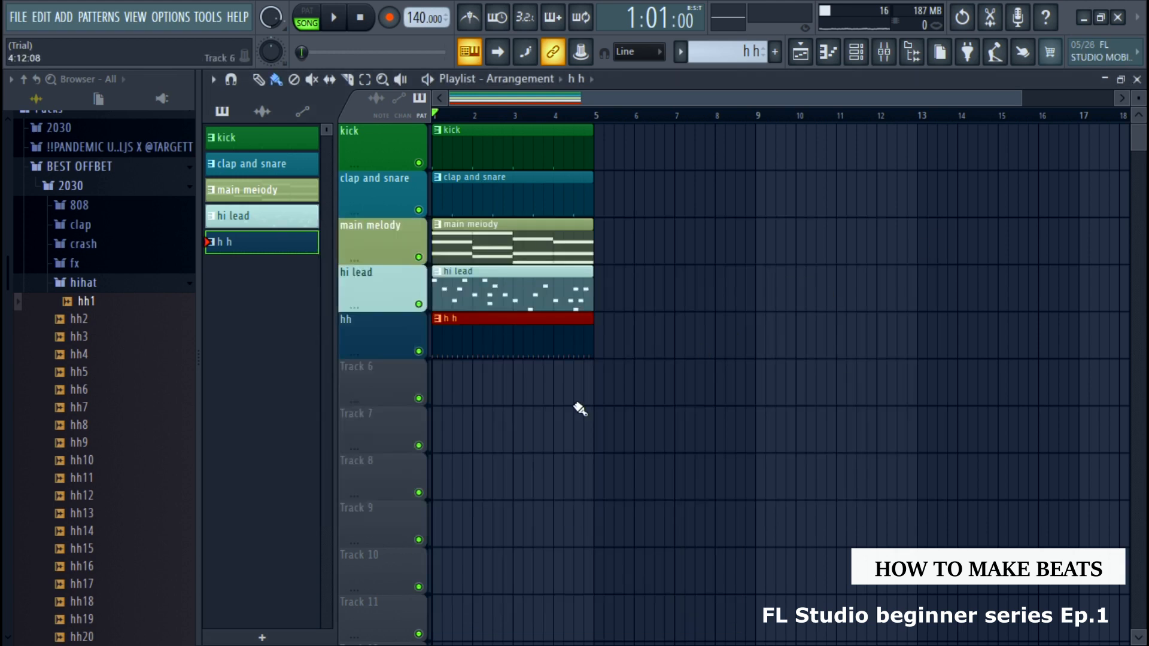
key(space)
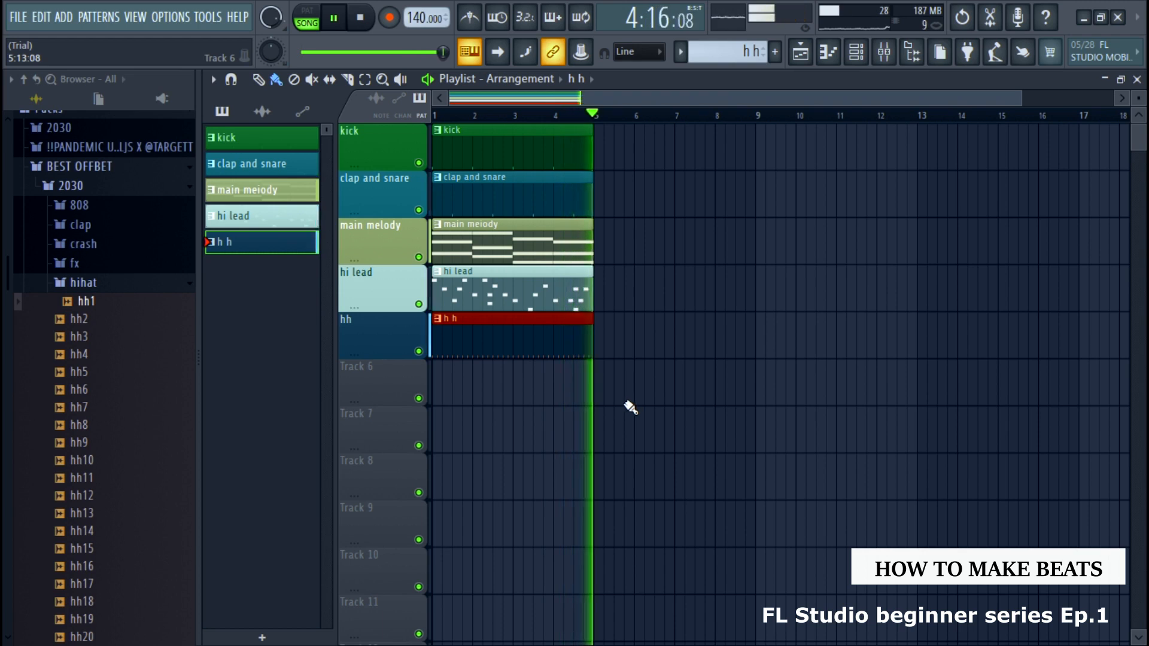
key(space)
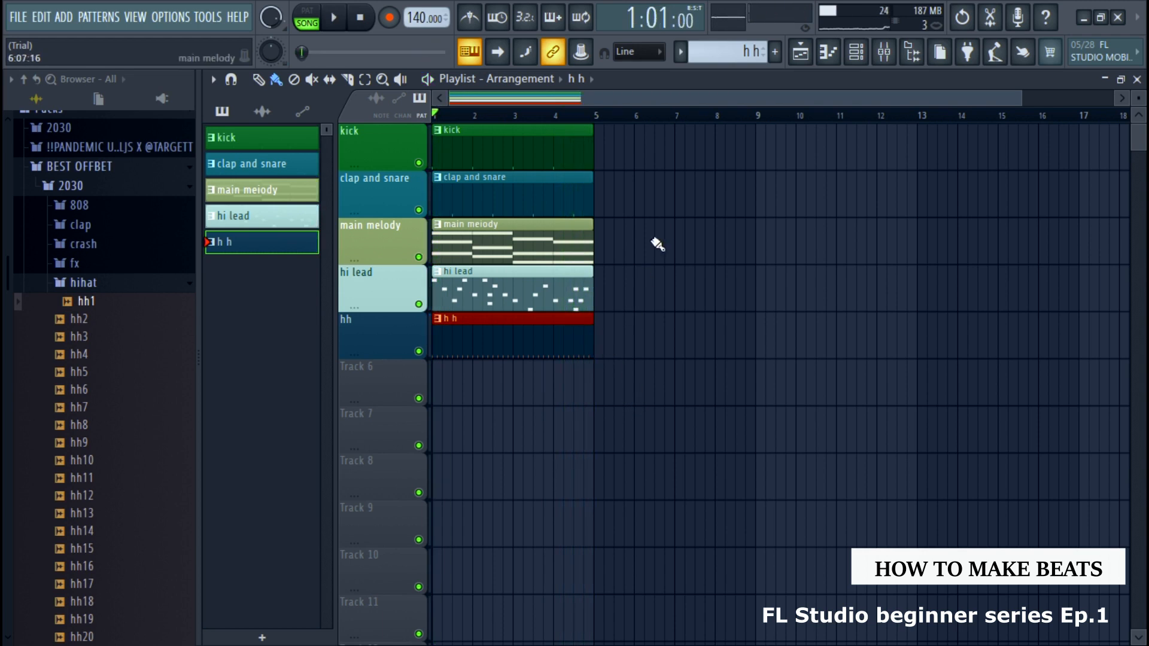
Add a 3x Osc instrument as a new channel, and close its plugin window and the channel rack
click(864, 61)
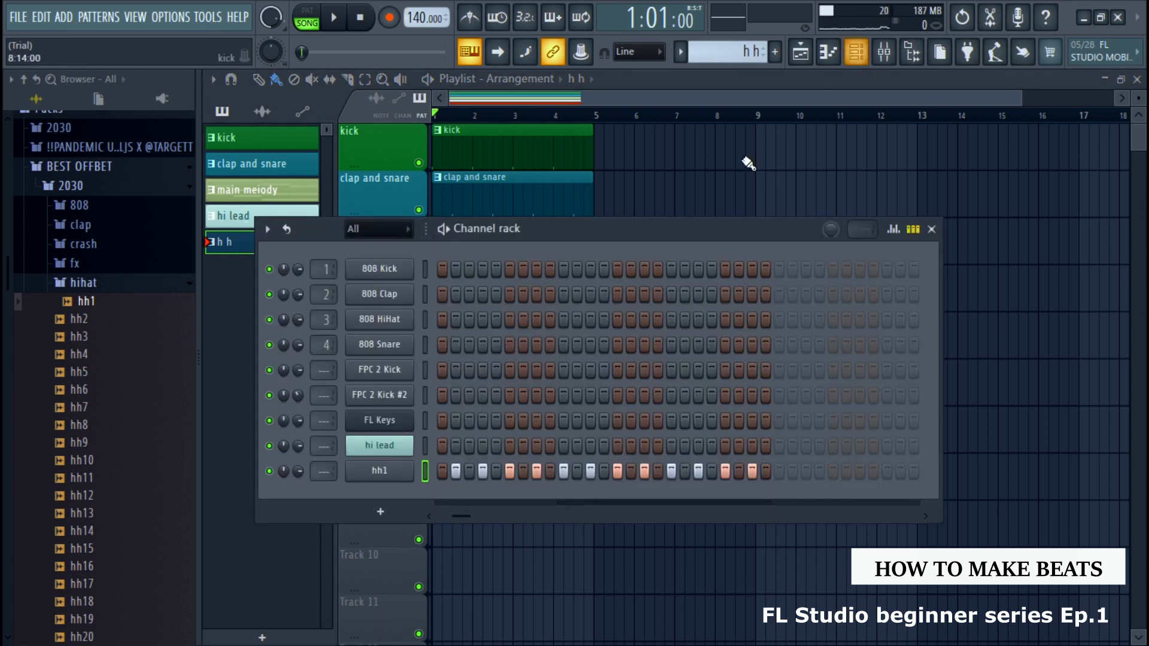
drag(708, 225, 771, 129)
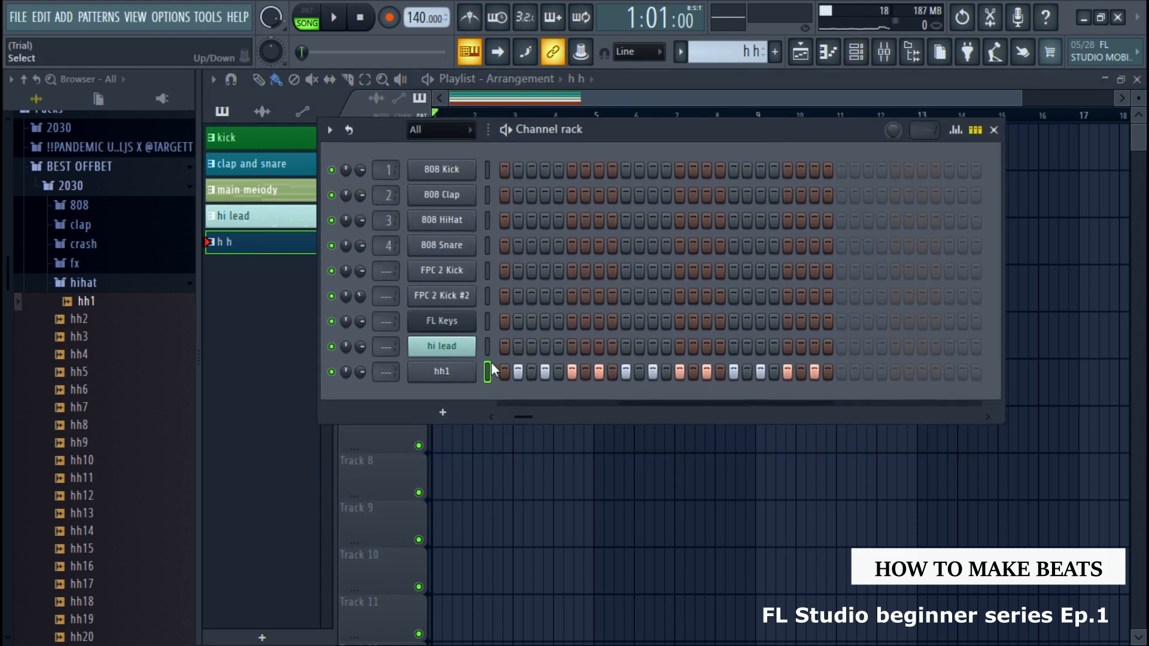
click(444, 412)
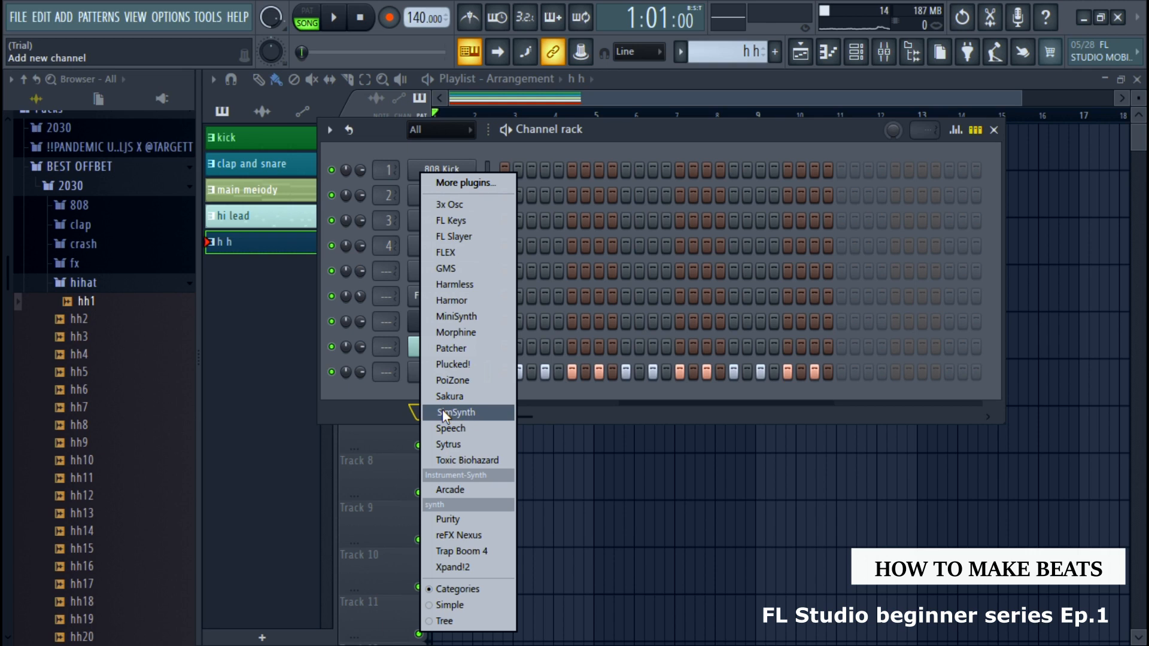
click(471, 207)
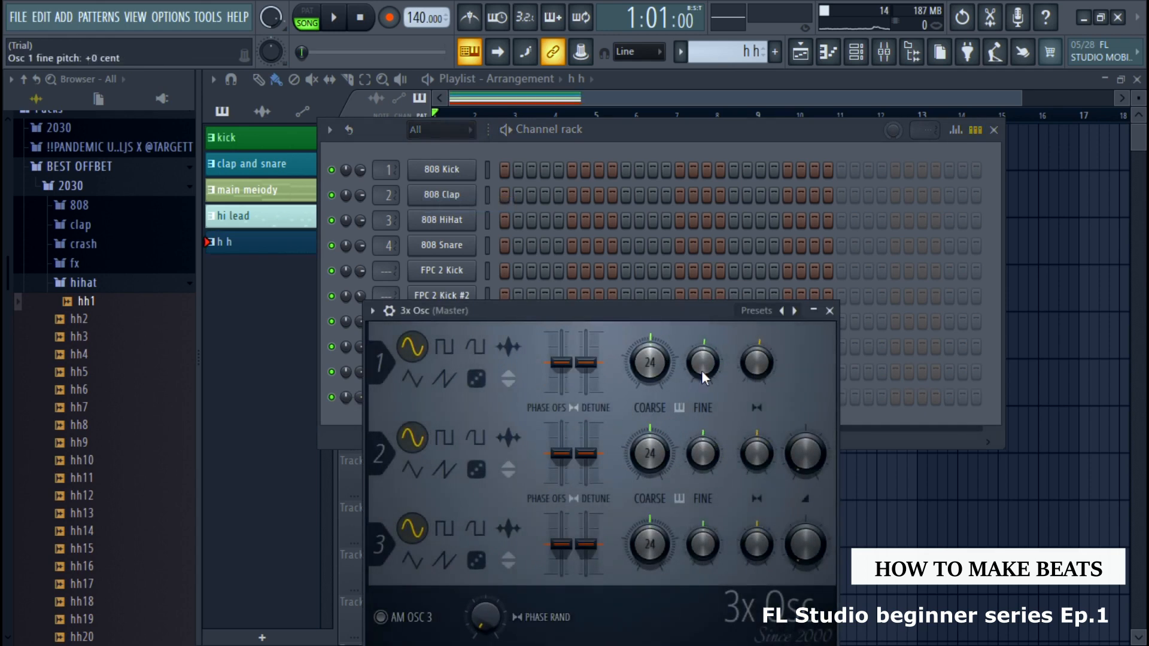
click(829, 311)
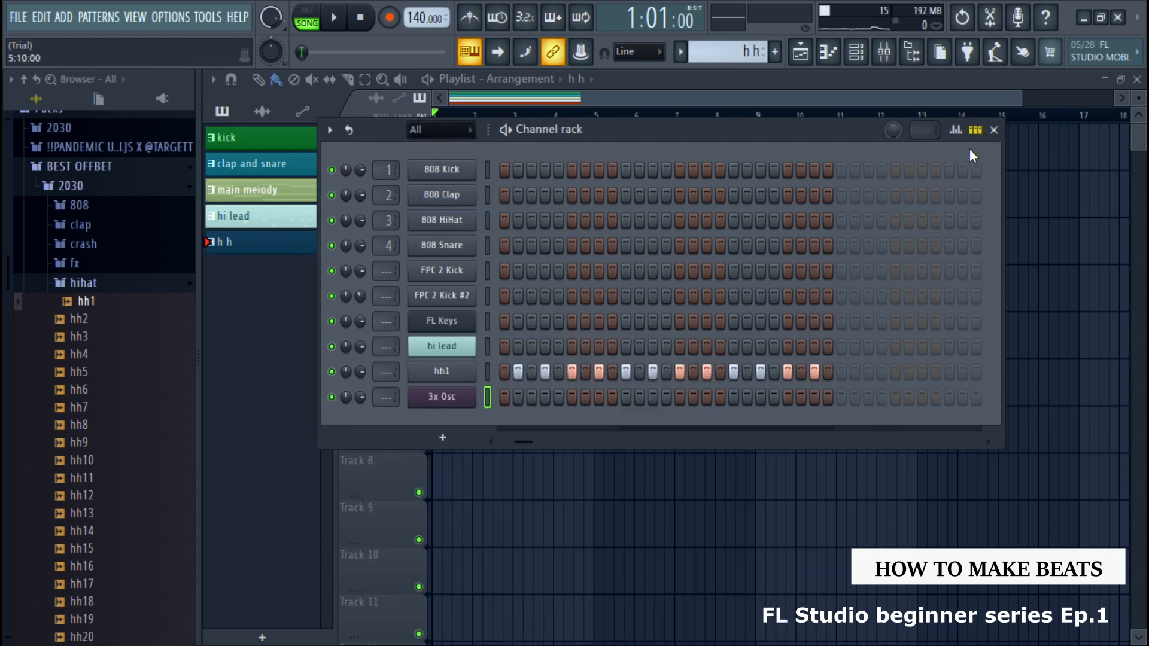
click(994, 130)
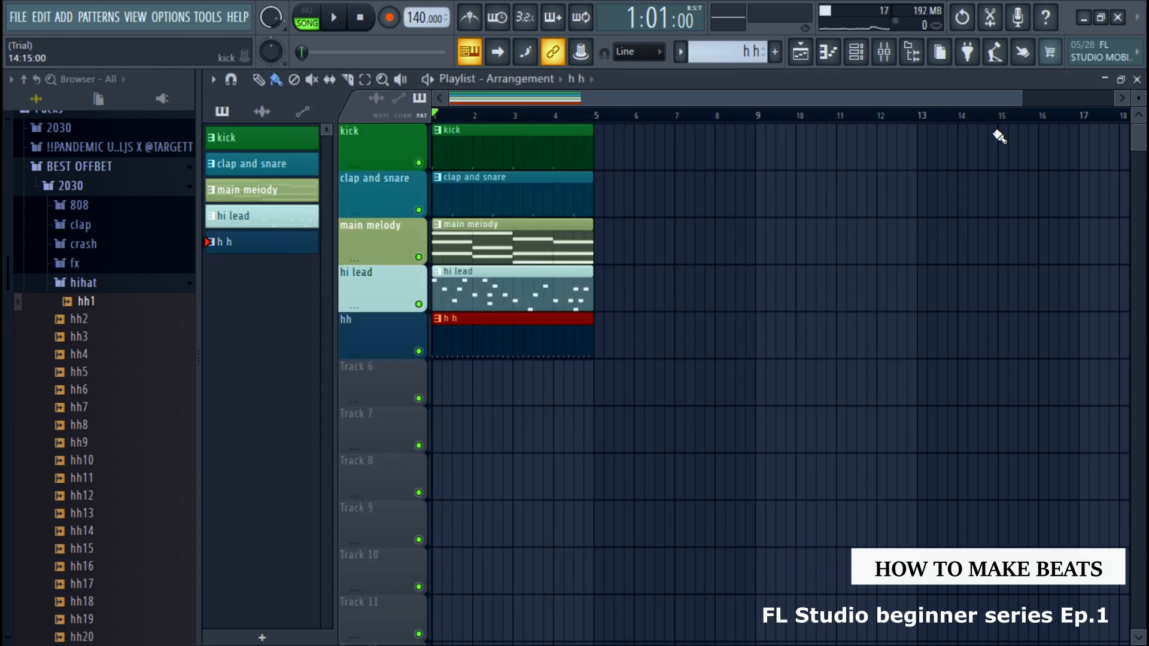
Create a new pattern named "base" with a dark olive-brown color
click(775, 53)
text(base)
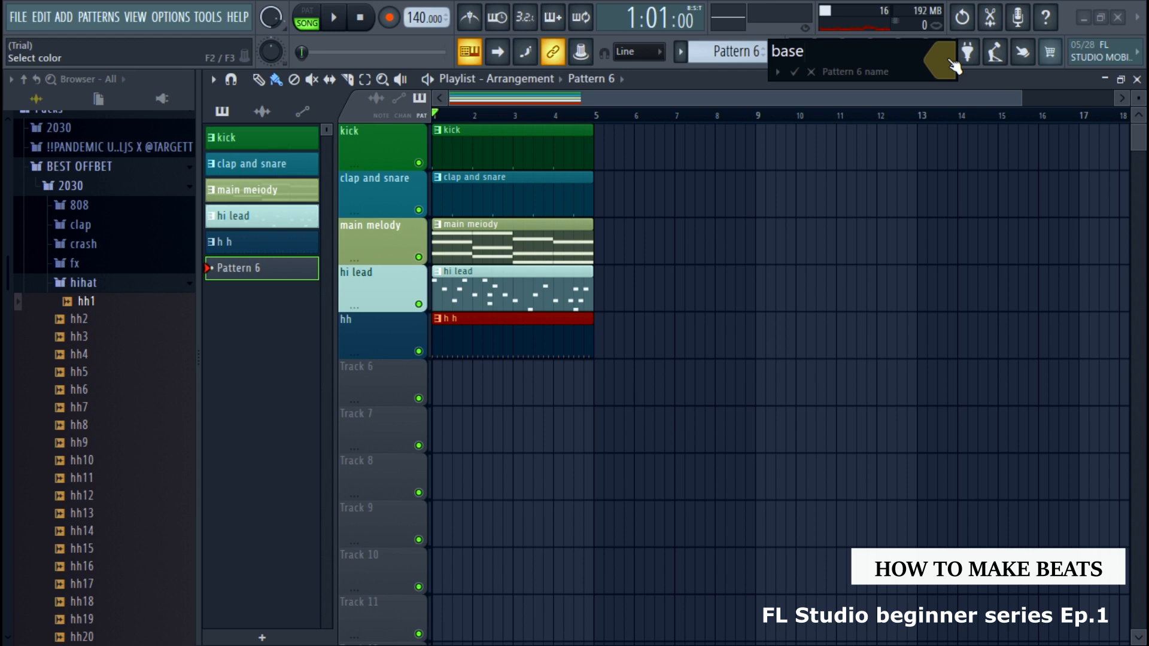
click(794, 72)
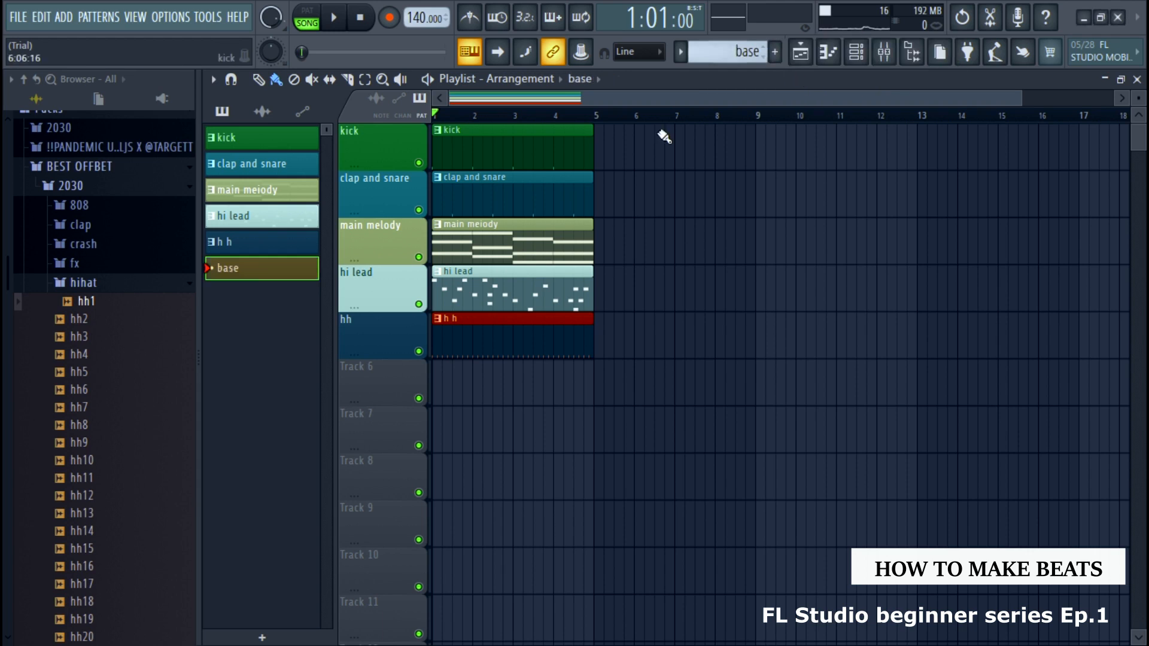
Place the base pattern at the start of Track 6, and name that track "base" with the pattern's olive-brown color
click(450, 378)
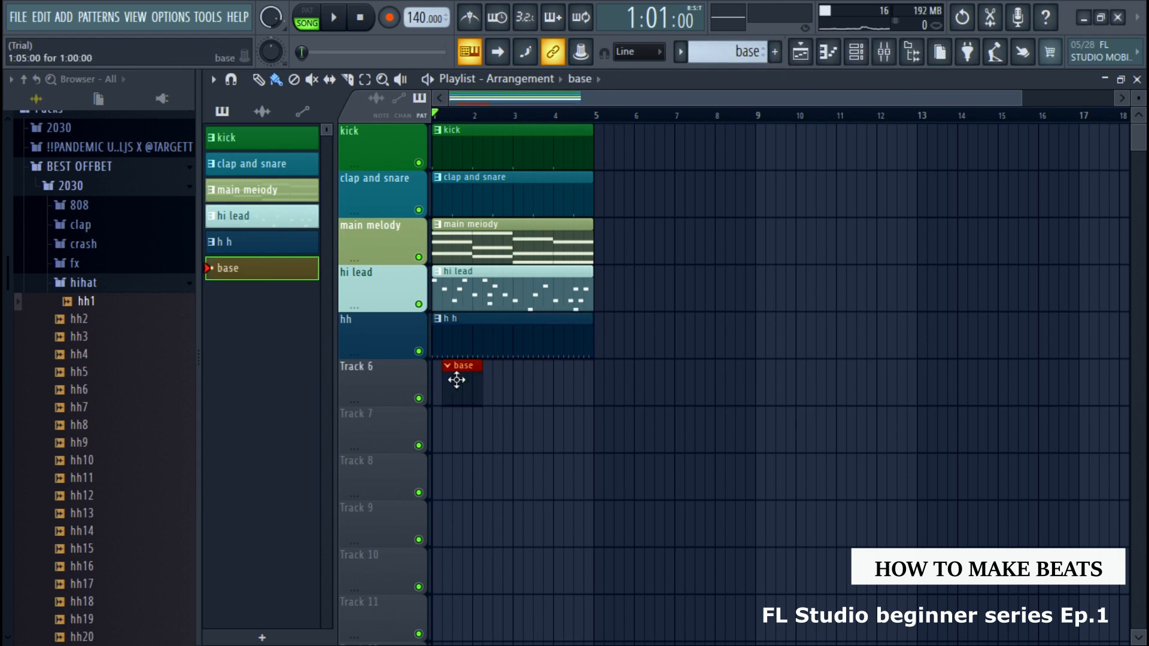
right_click(389, 378)
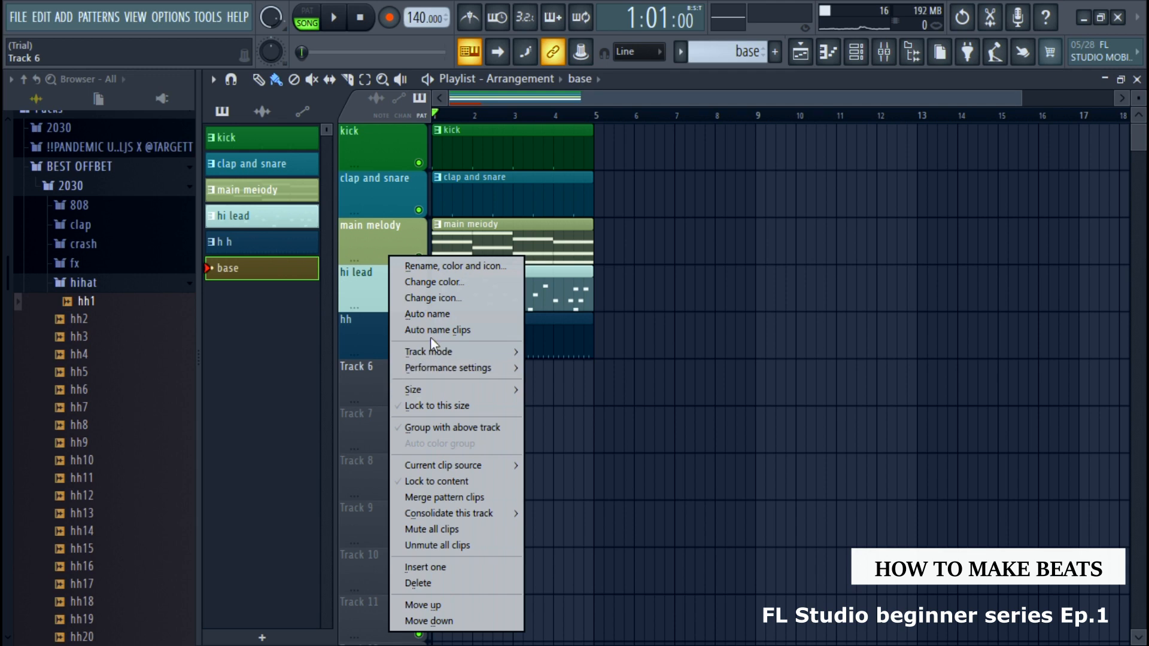
click(453, 270)
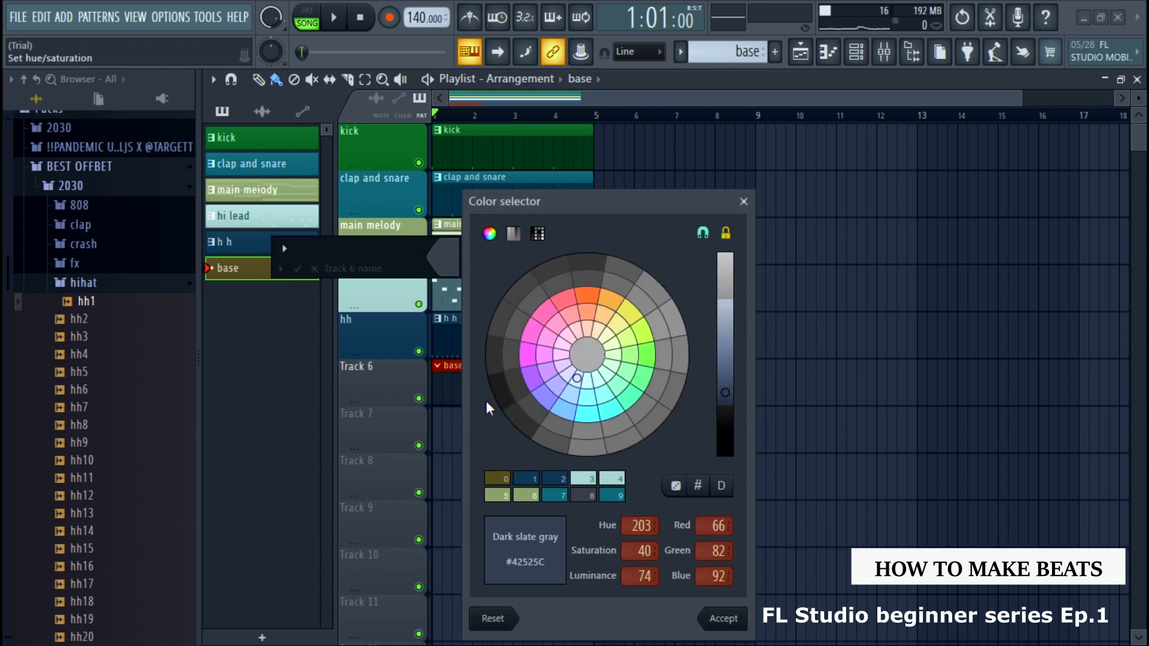
click(503, 479)
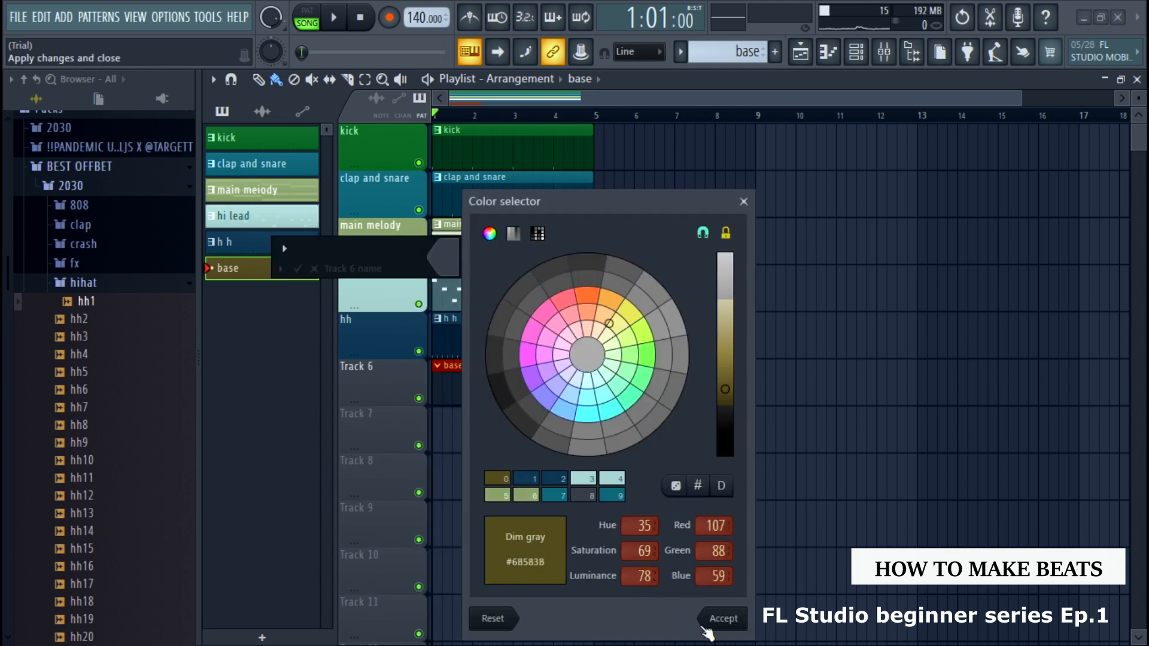
click(709, 625)
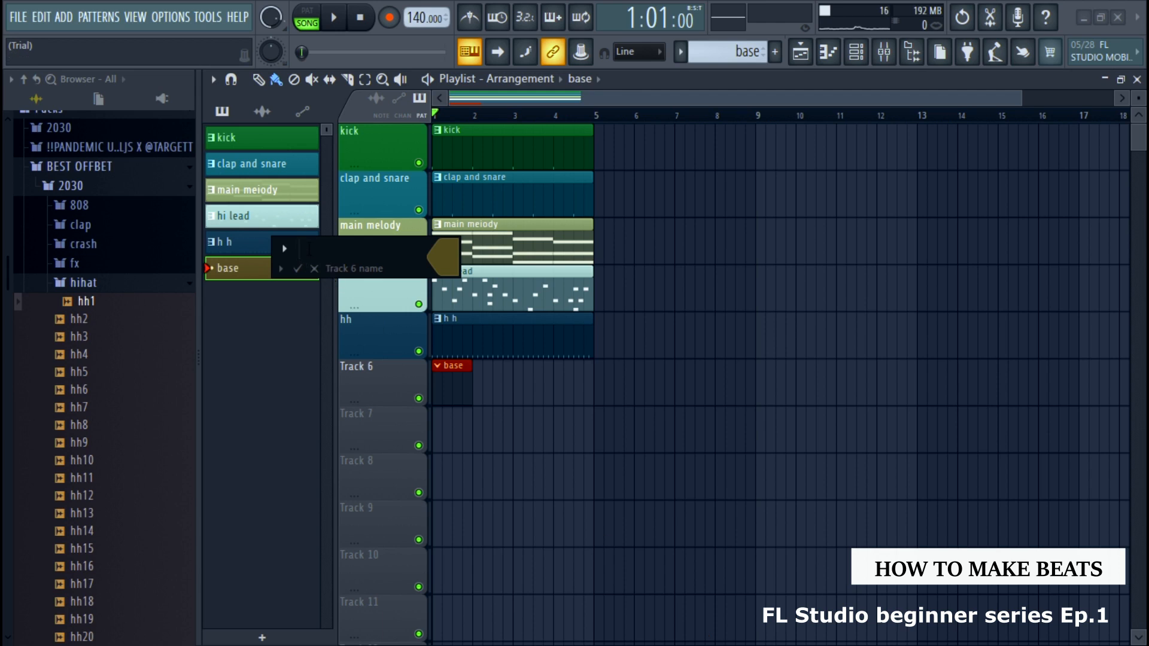
text(base)
click(298, 269)
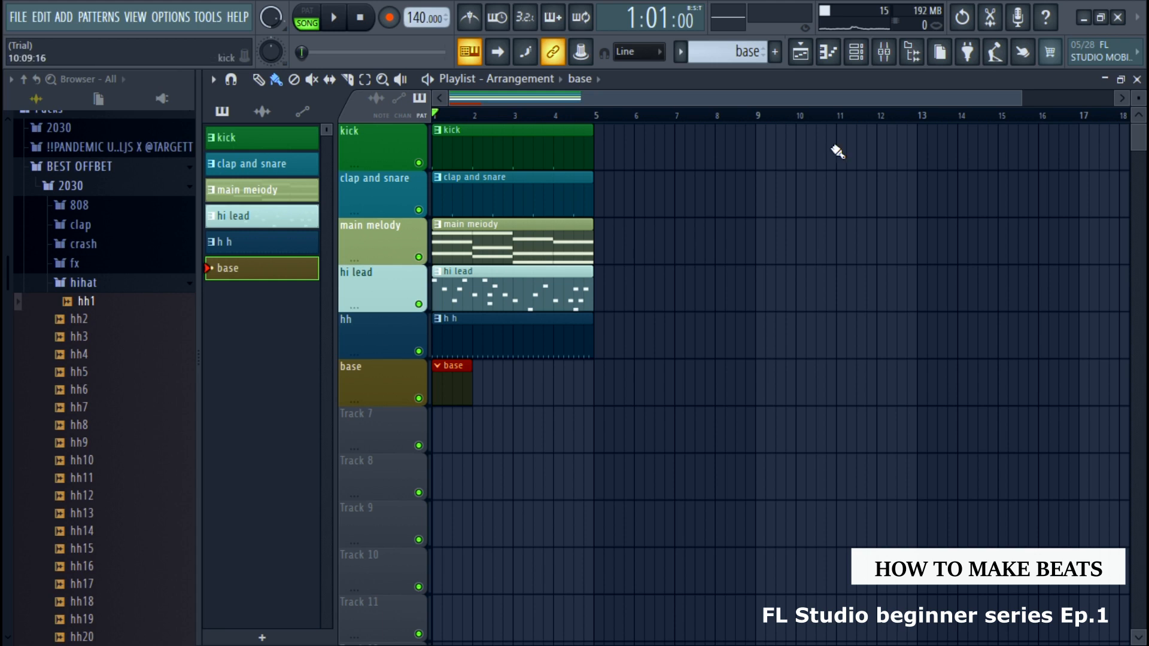
Open the 3x Osc from the channel rack, set oscillator 1's coarse pitch to -24 semitones, and close the plugin window
click(855, 52)
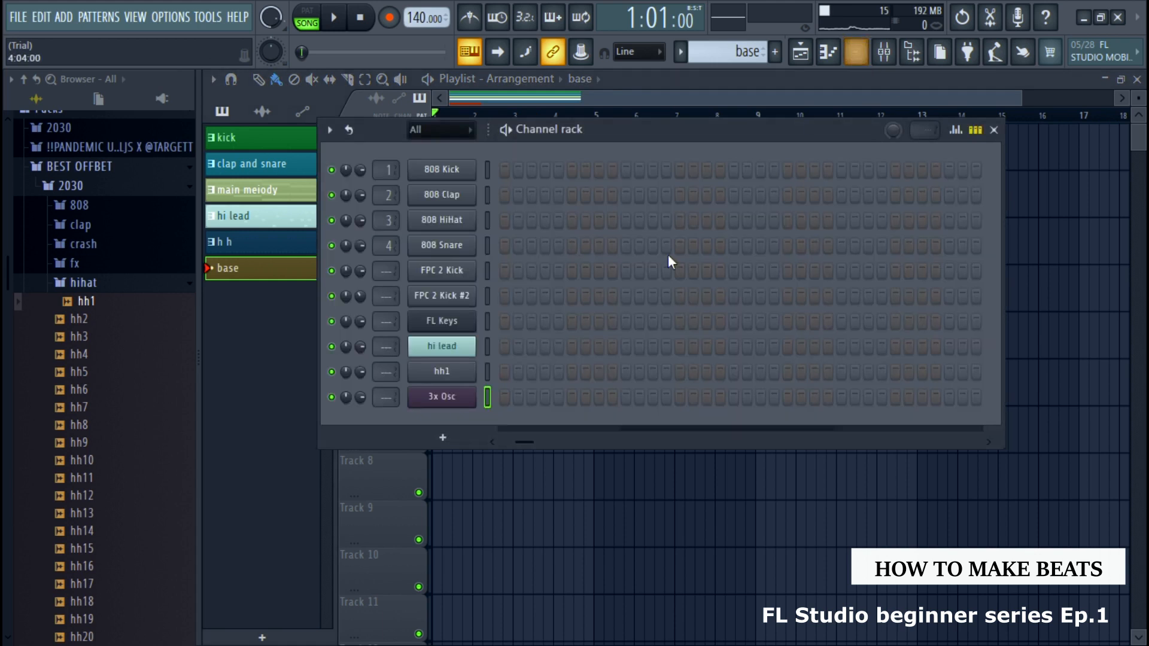
click(446, 397)
drag(562, 304, 641, 174)
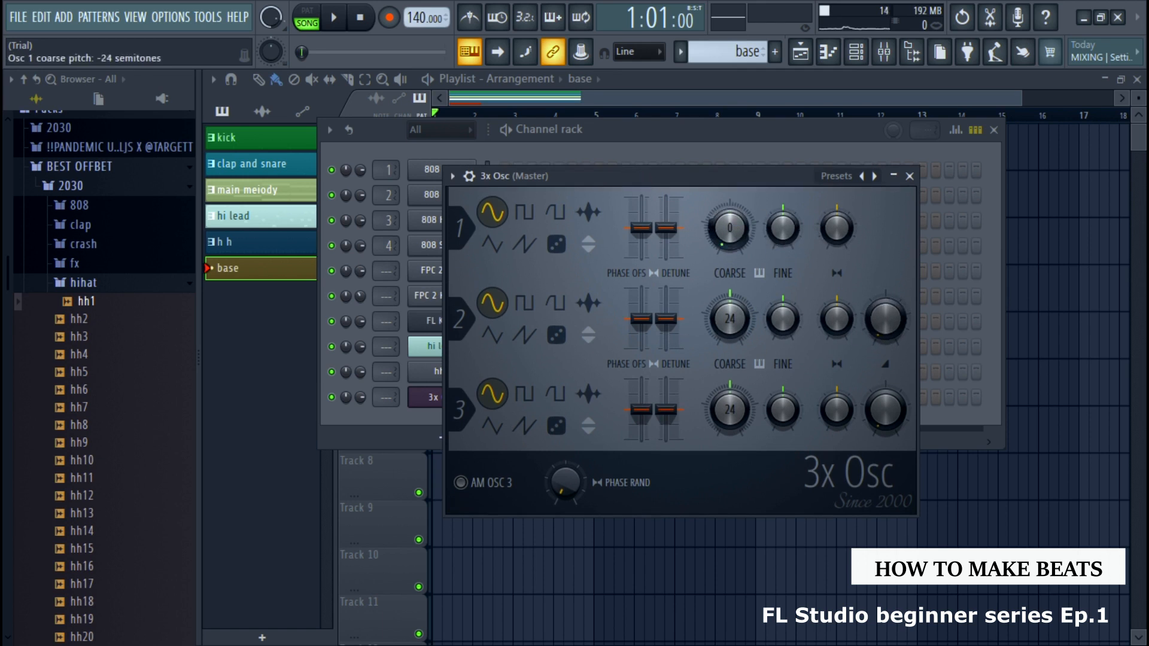
click(909, 175)
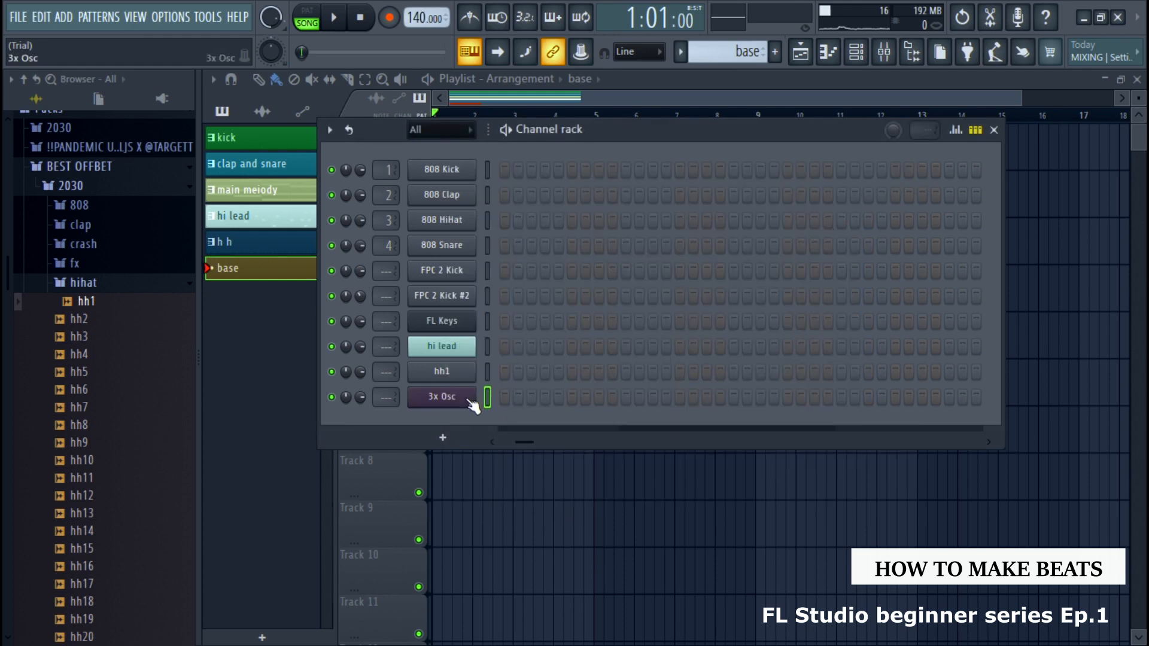
Open the 3x Osc channel's piano roll and enable the Editable ghosts helper
click(257, 344)
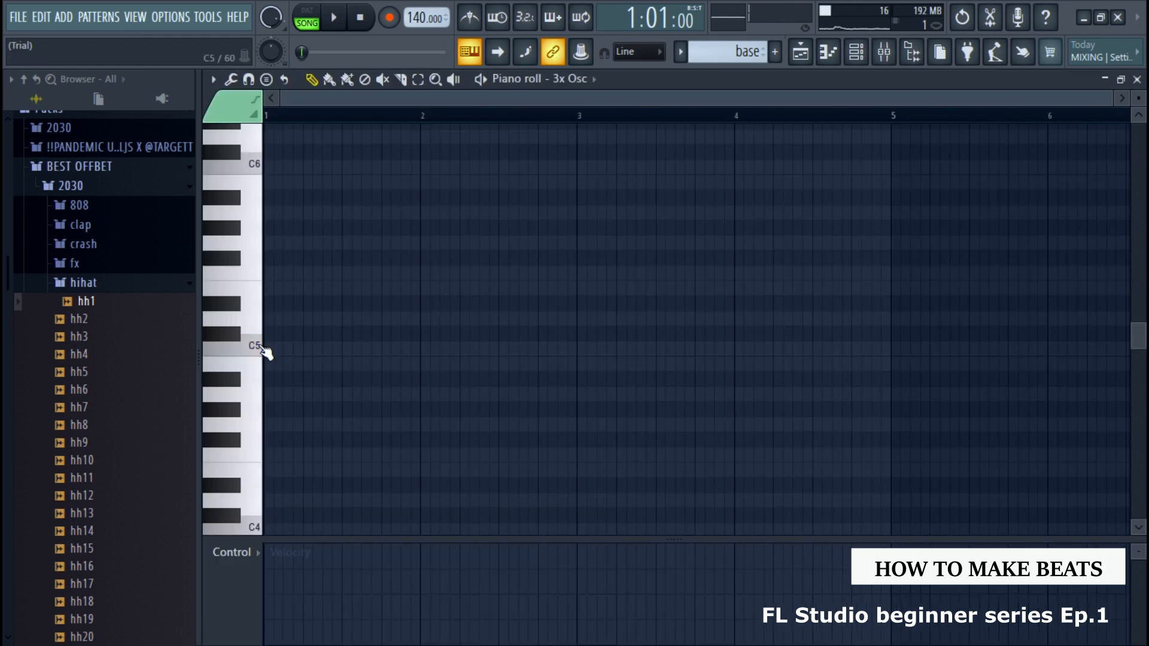
scroll(247, 306, up, 1)
scroll(255, 313, up, 1)
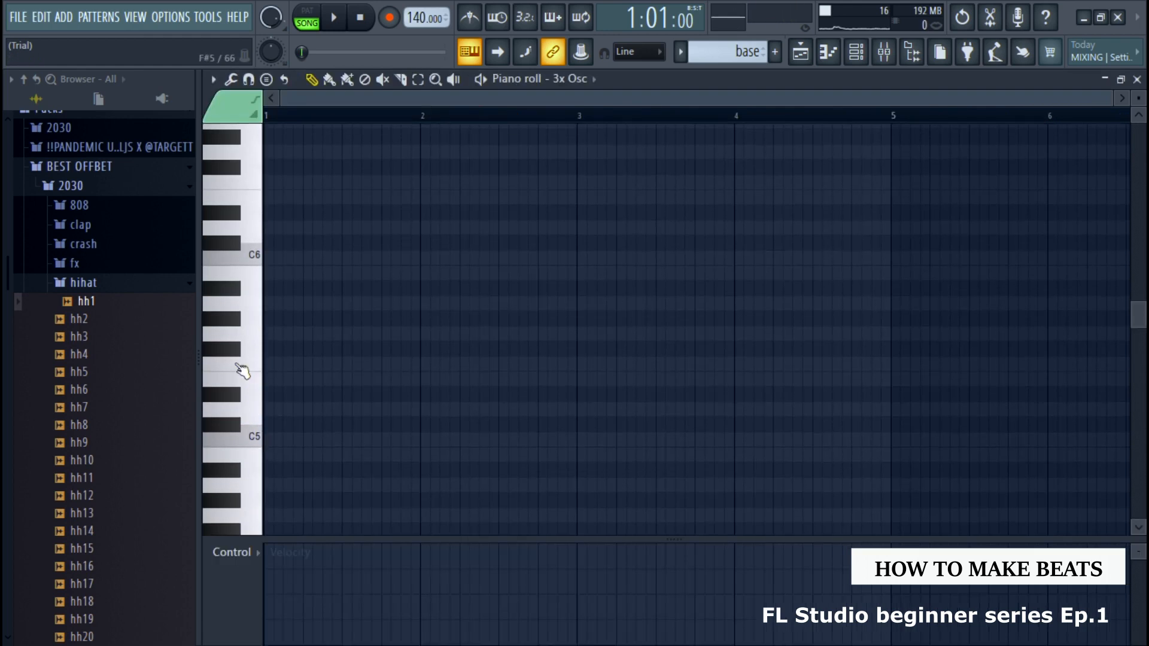
click(249, 436)
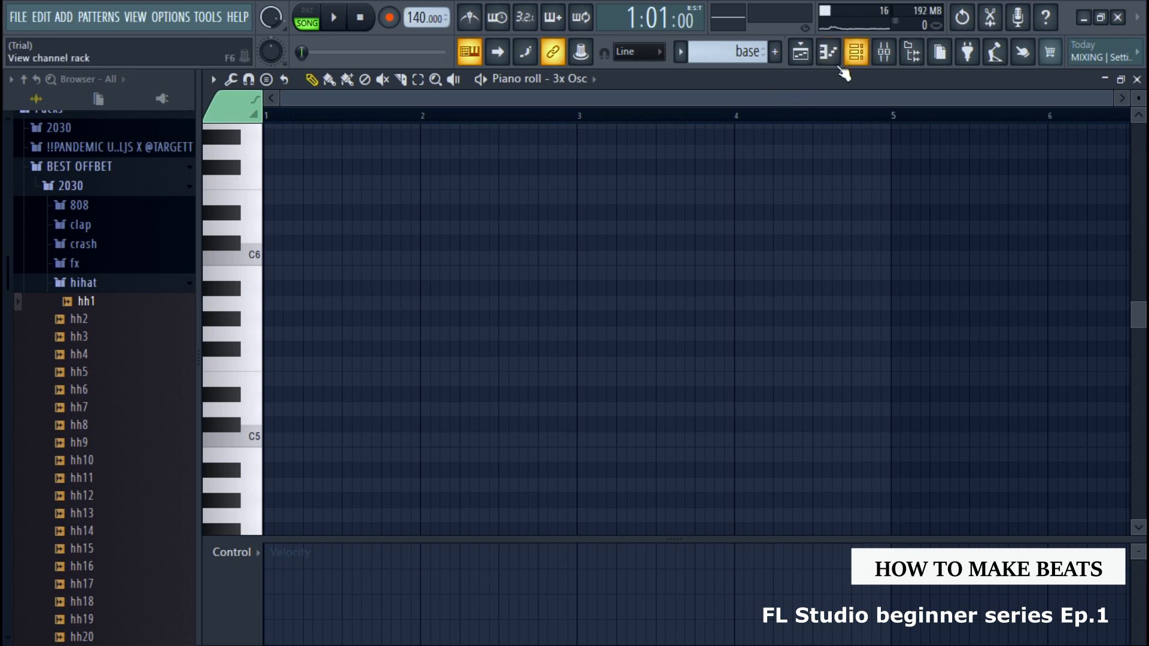
click(213, 81)
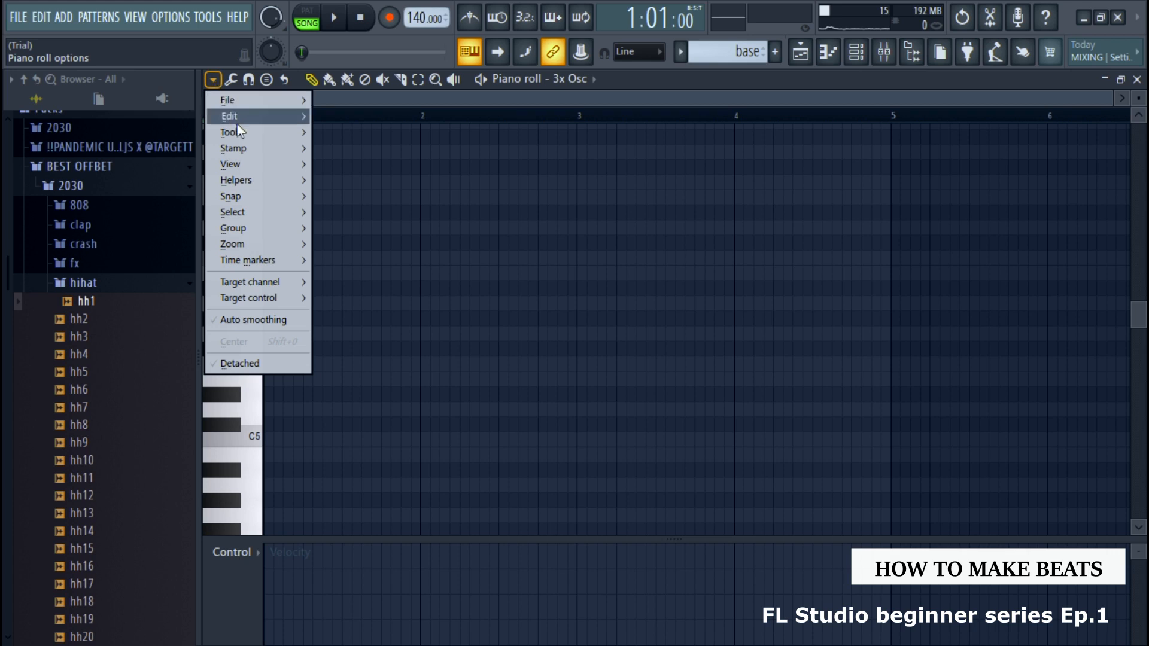
mouse_move(241, 133)
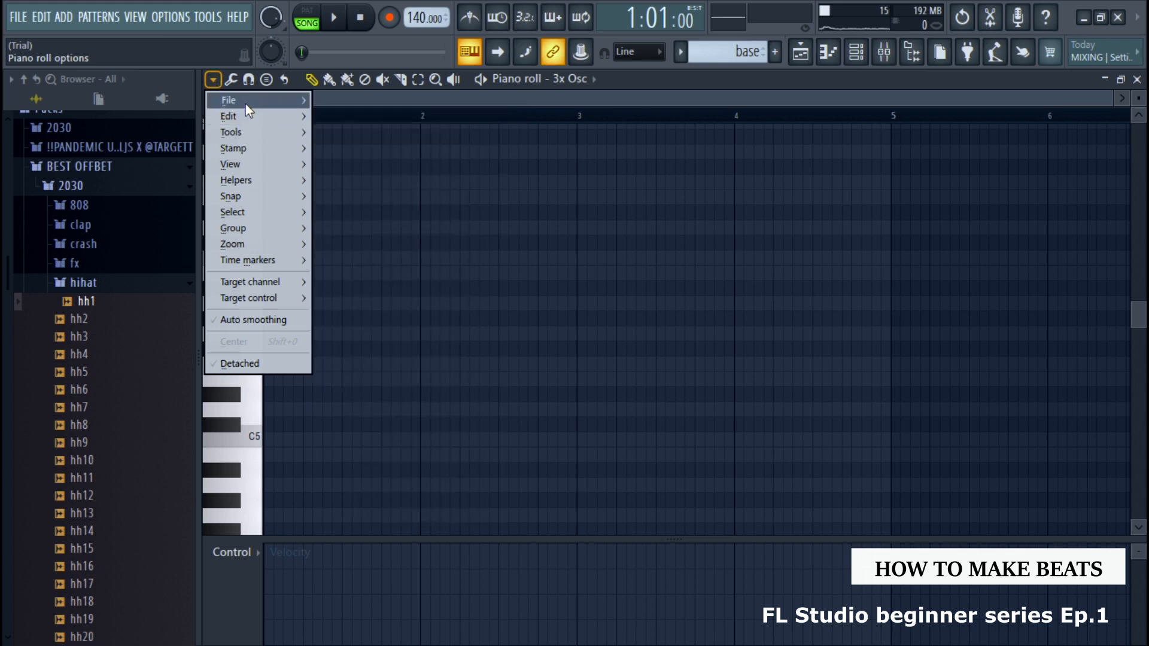
mouse_move(247, 165)
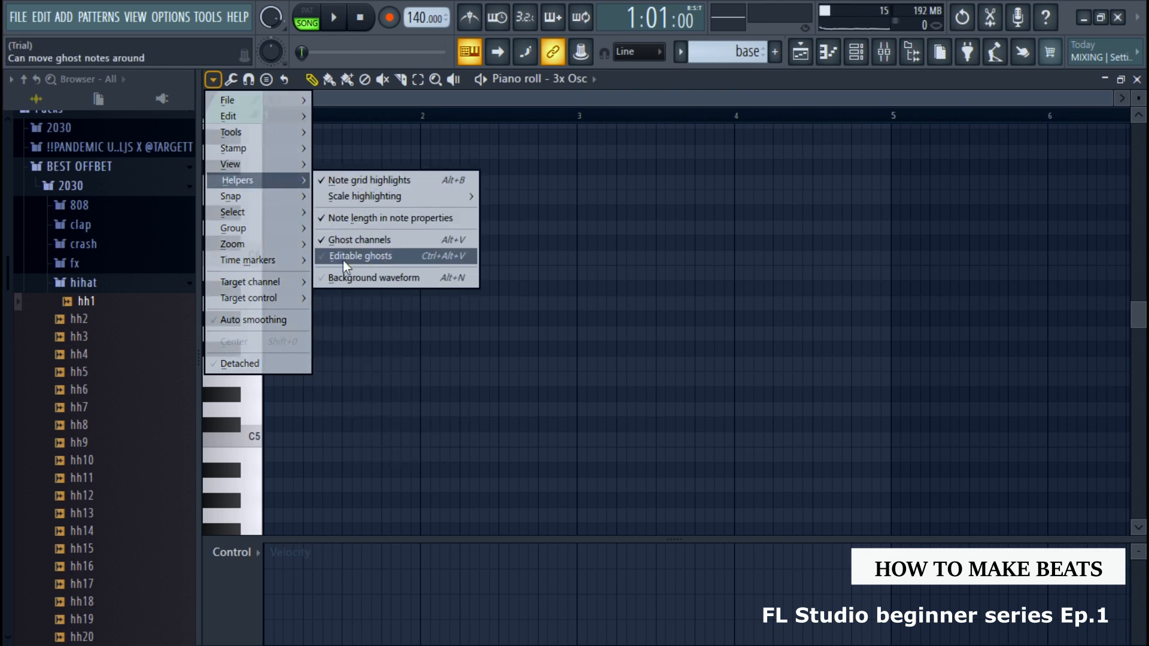
click(319, 260)
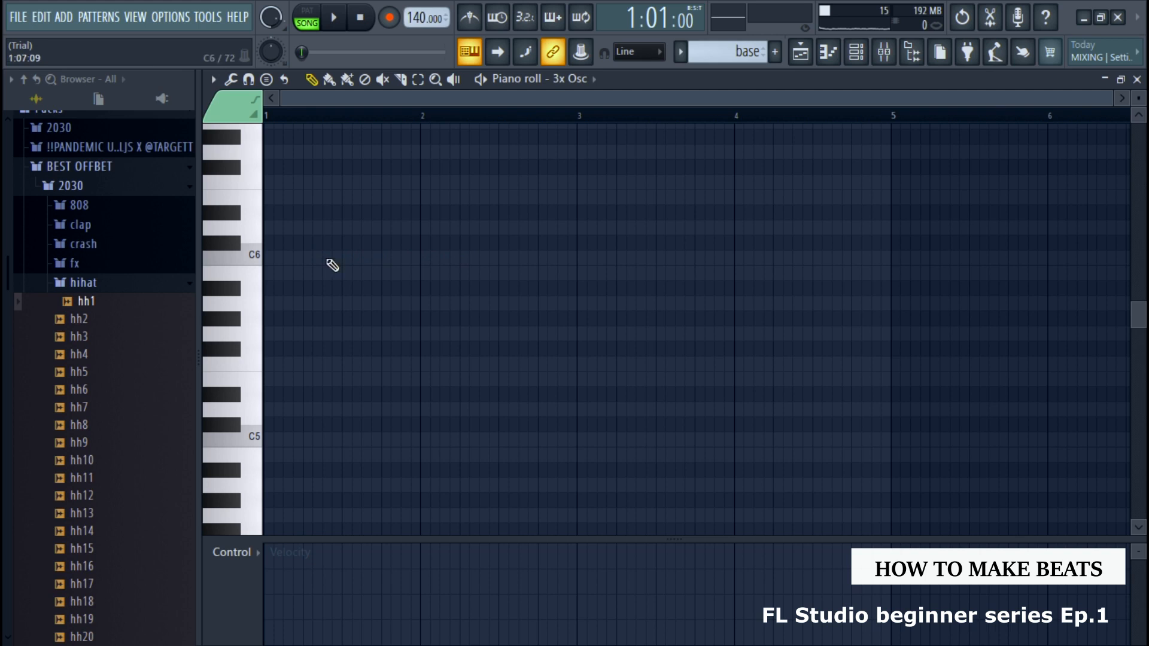
Close the empty piano roll, switch to the main melody pattern, and reopen the 3x Osc channel's piano roll
scroll(570, 301, down, 2)
scroll(570, 301, up, 8)
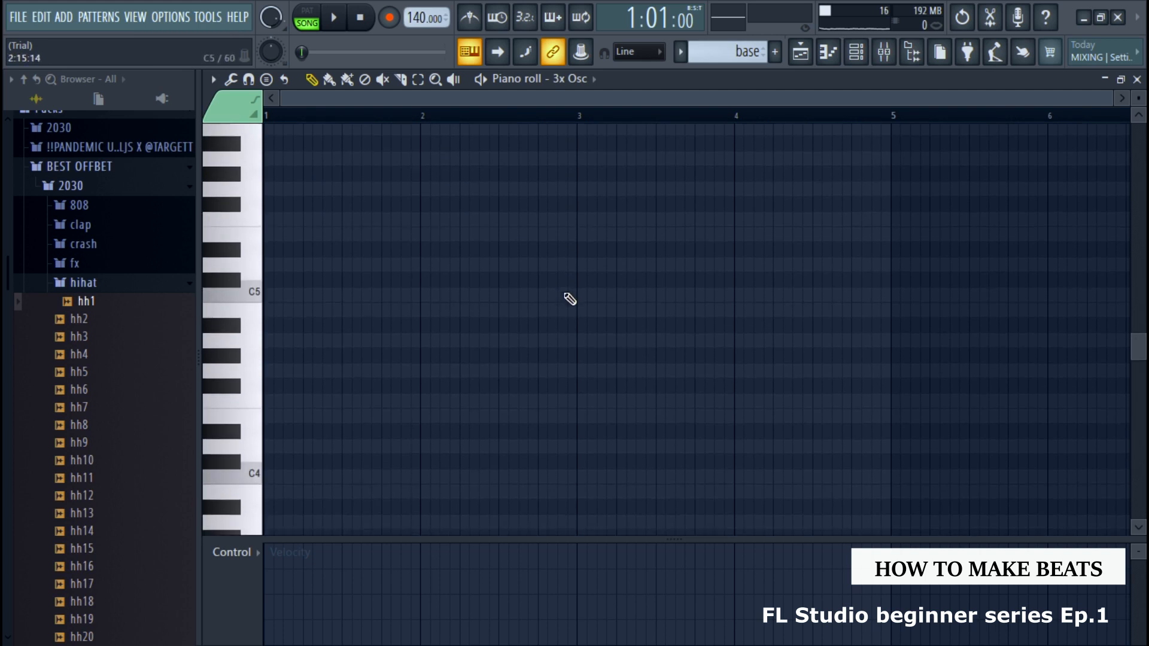
scroll(570, 300, down, 8)
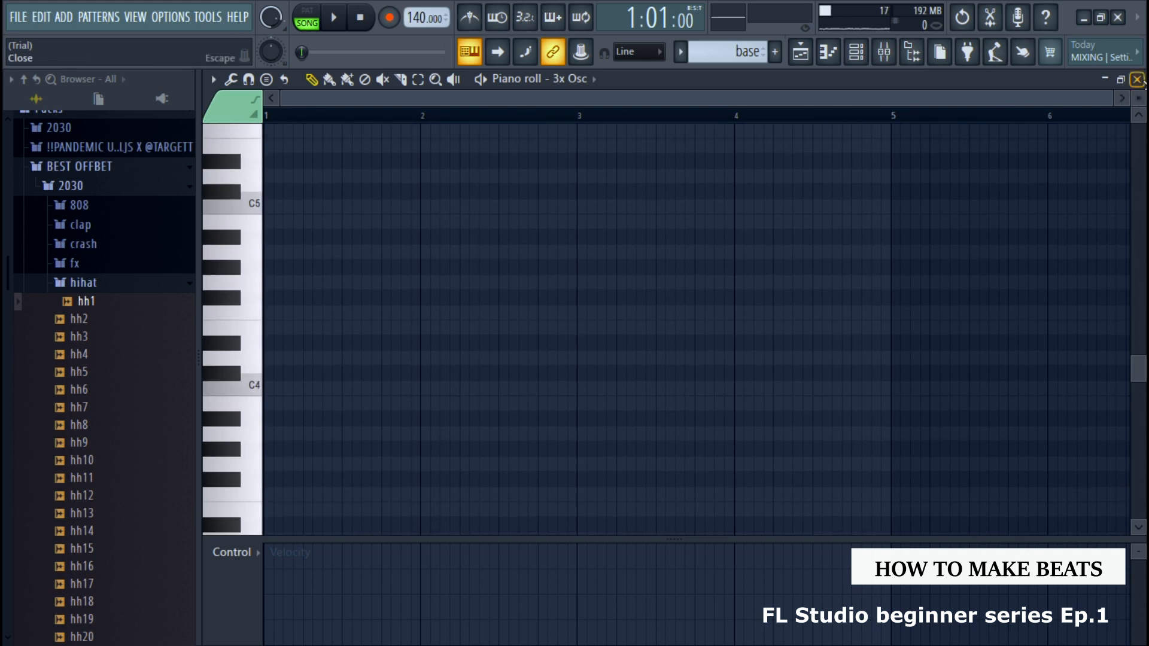
click(1137, 79)
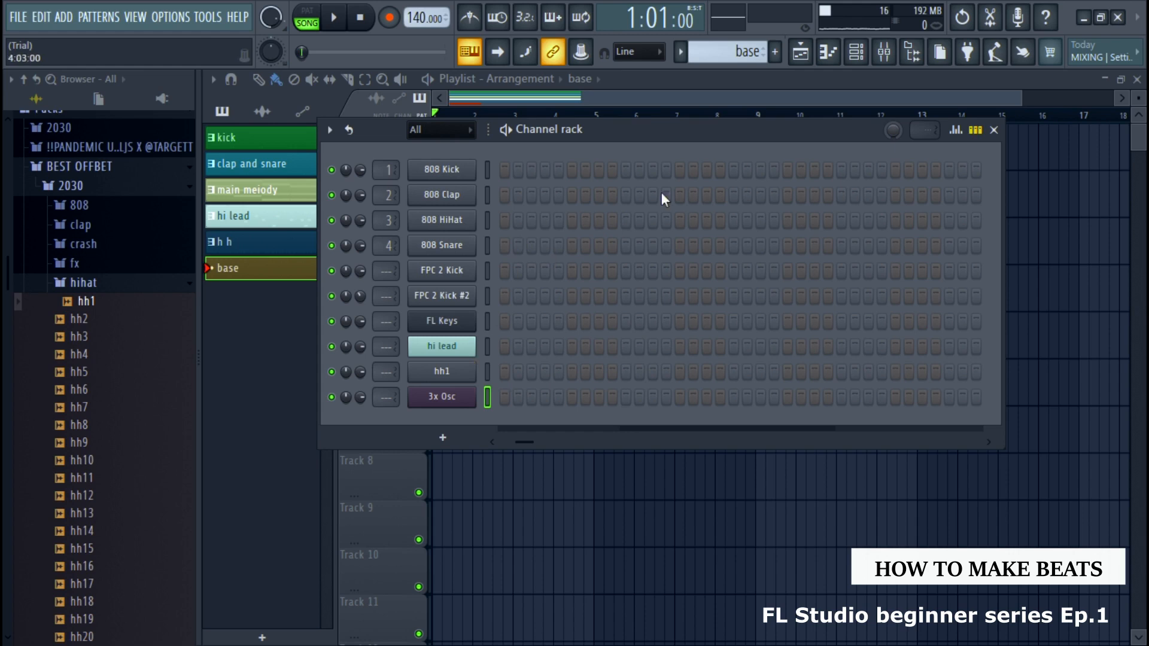
click(676, 51)
click(700, 102)
click(272, 284)
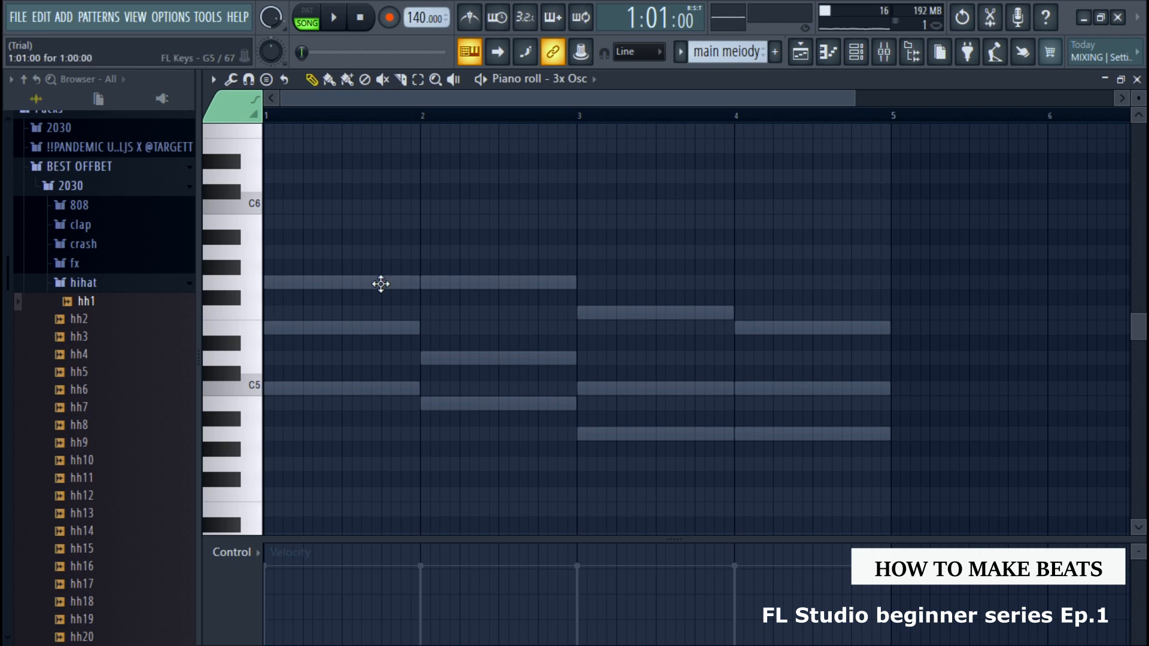
Audition C5, place a C5 bass note at the start of bar 1, and shorten it to half a bar
click(249, 392)
click(257, 389)
click(261, 391)
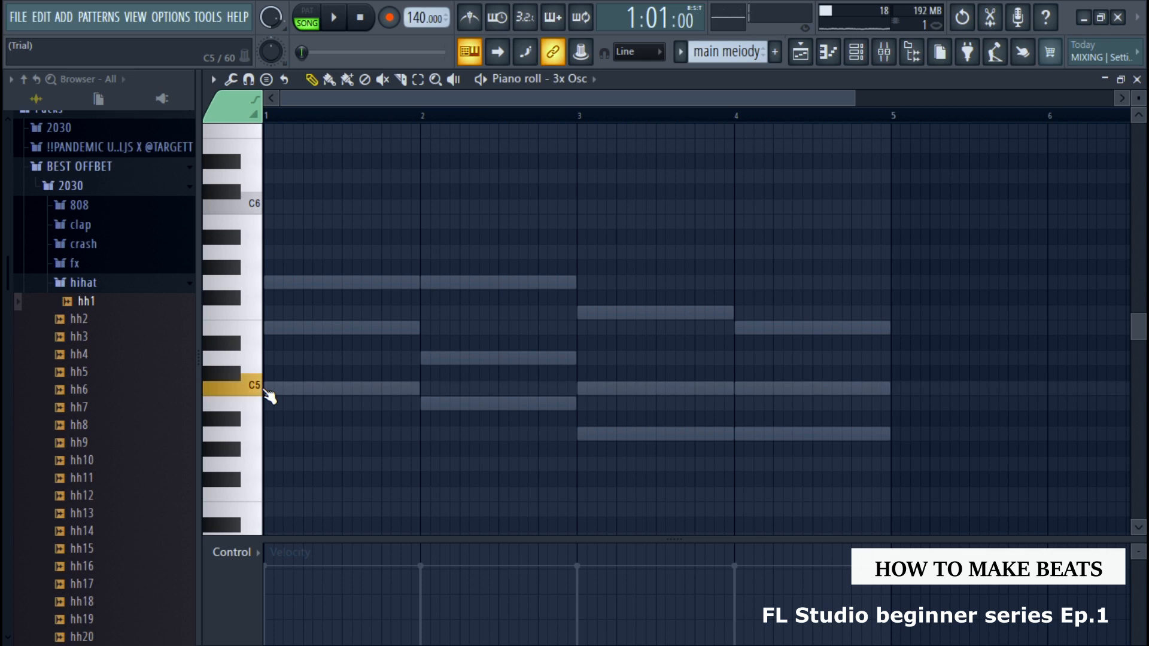
click(261, 391)
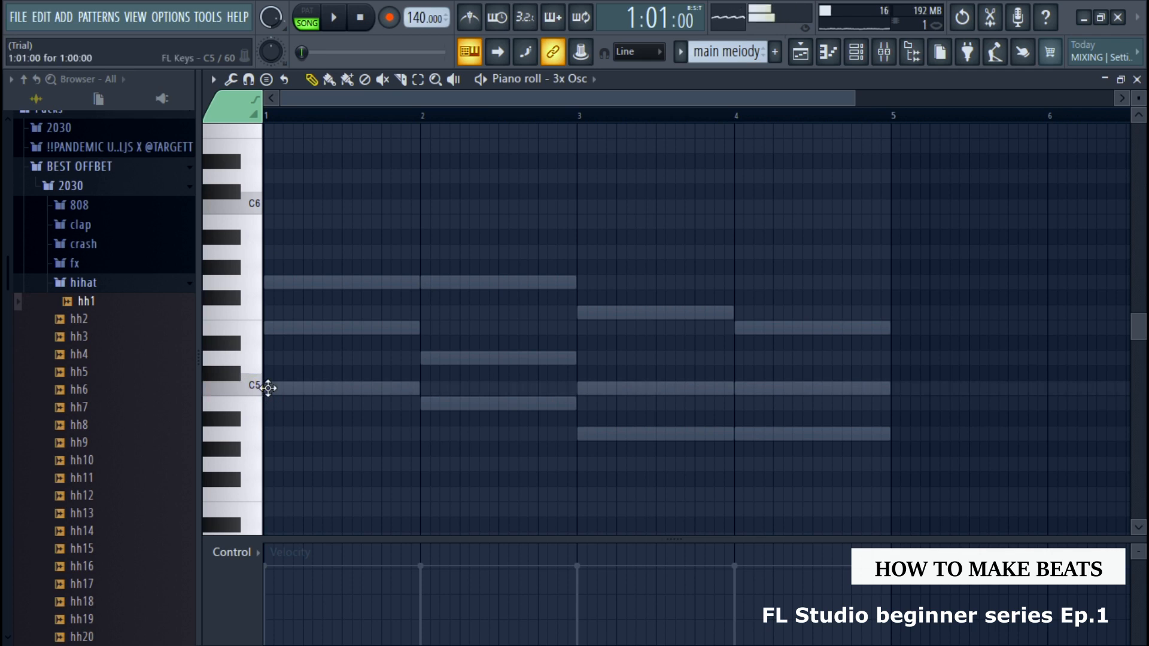
click(272, 418)
click(275, 414)
drag(276, 413, 267, 387)
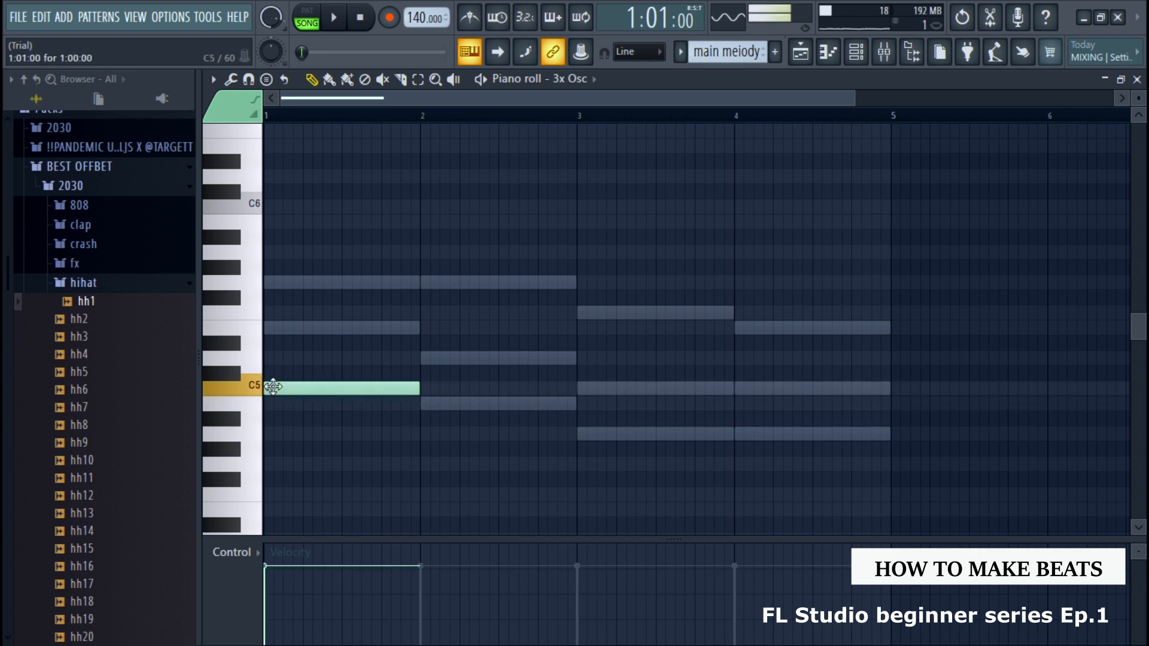
key(space)
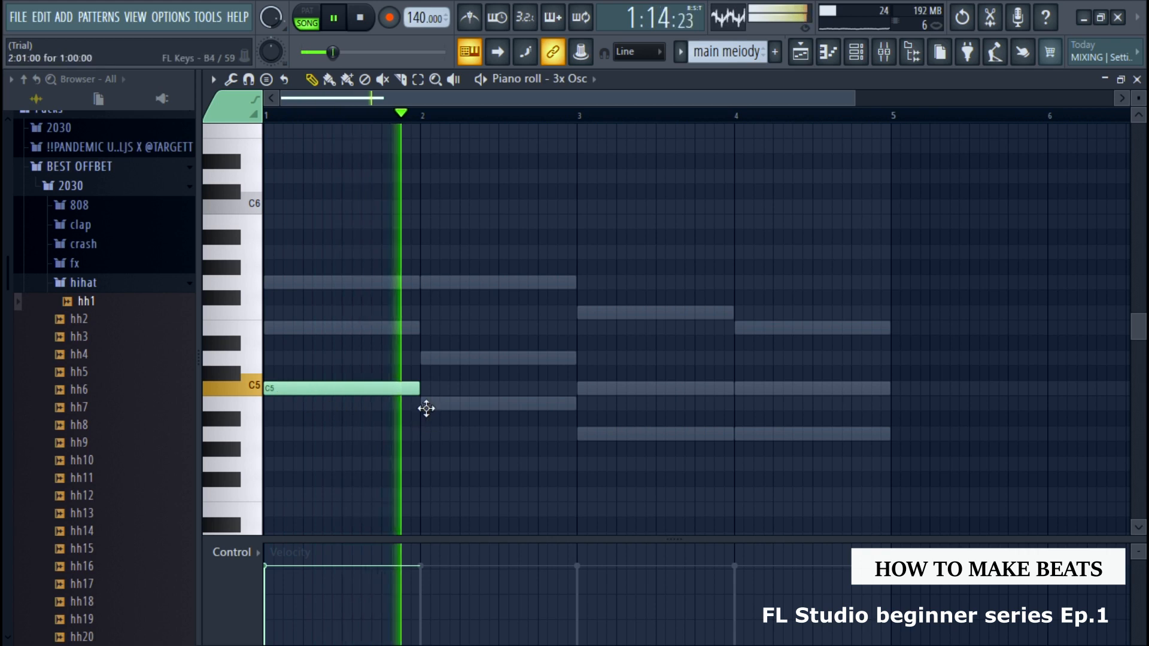
key(space)
drag(419, 390, 355, 395)
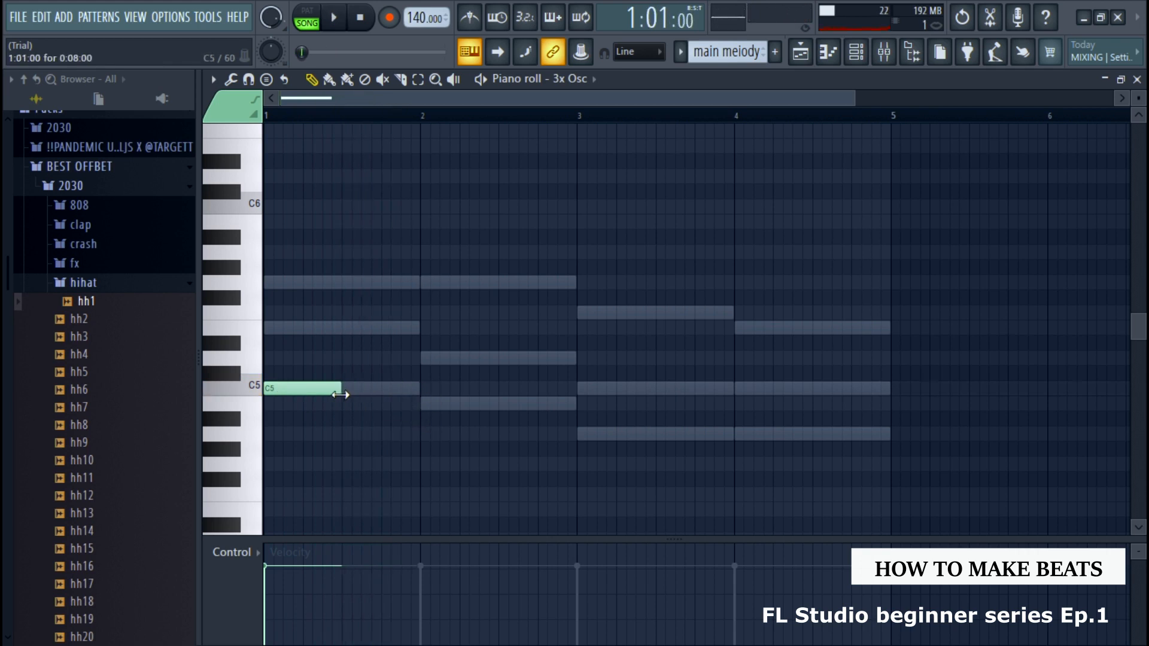
During playback, add a B4 bass note at the start of bar 2 and shorten it to half a bar
key(space)
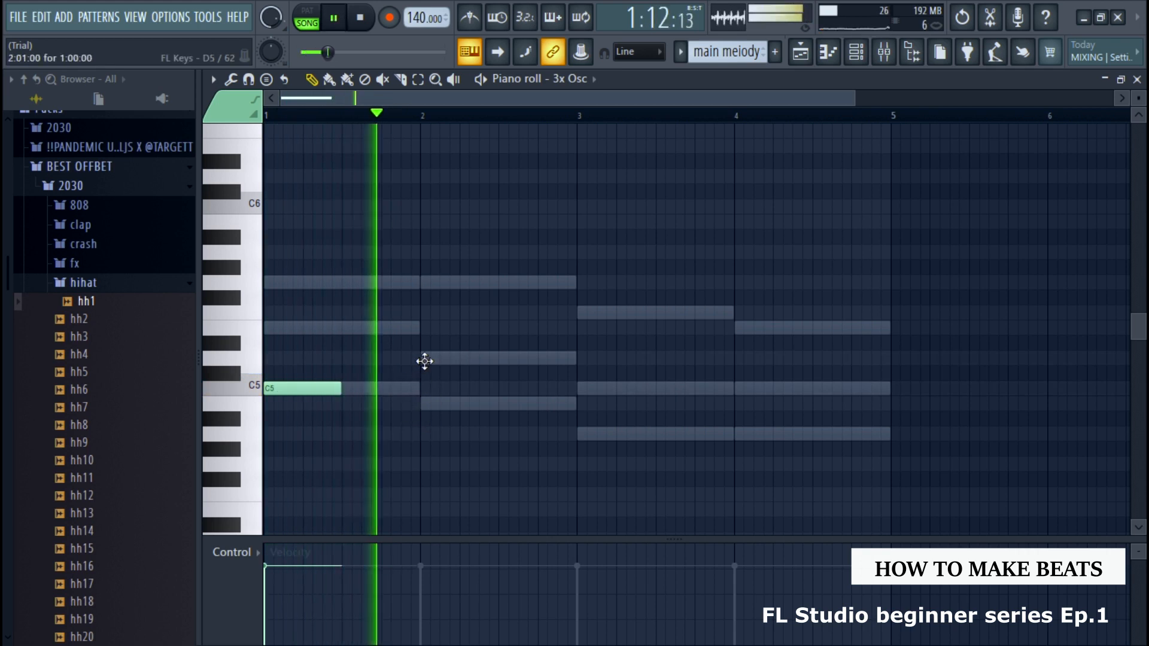
double_click(426, 359)
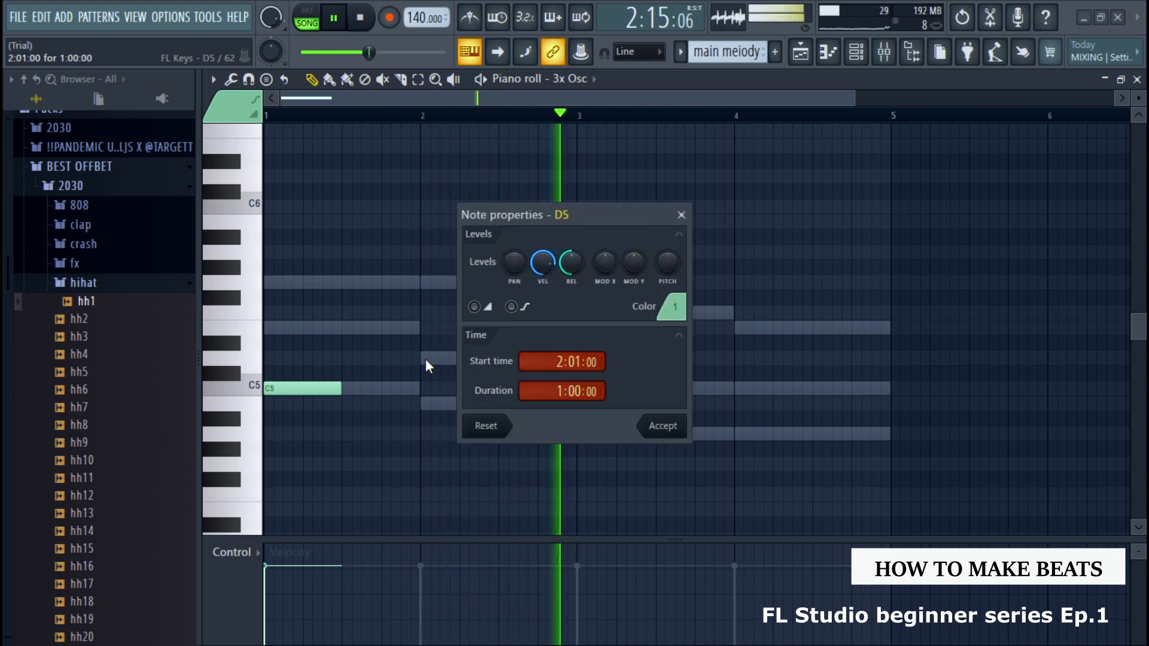
click(663, 425)
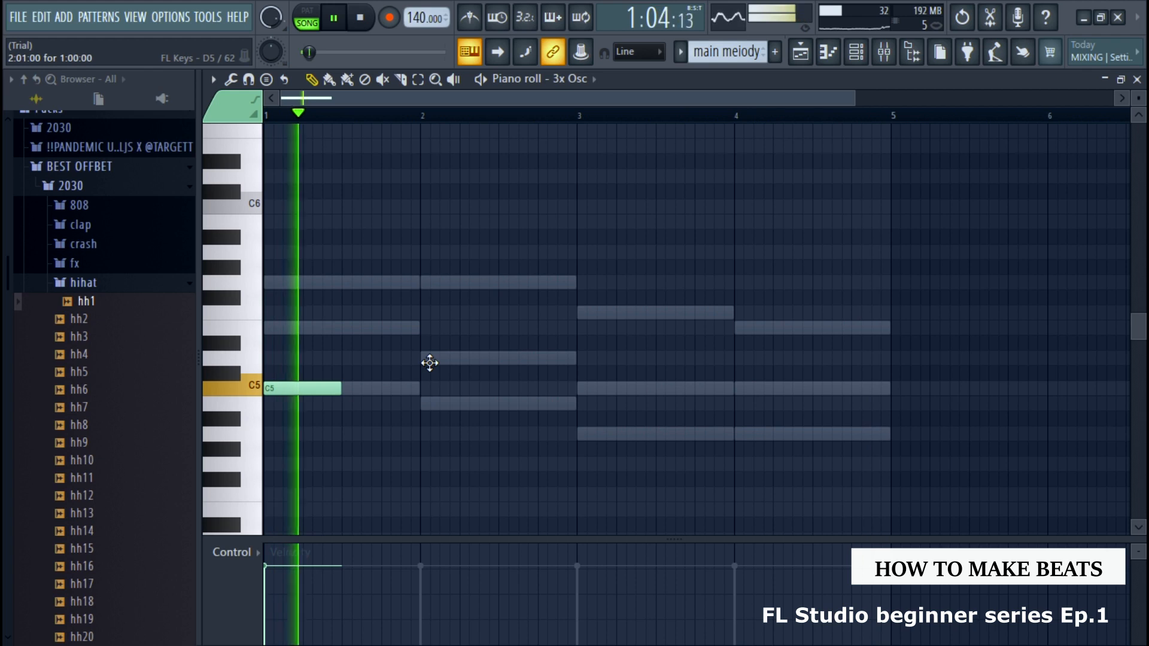
click(419, 404)
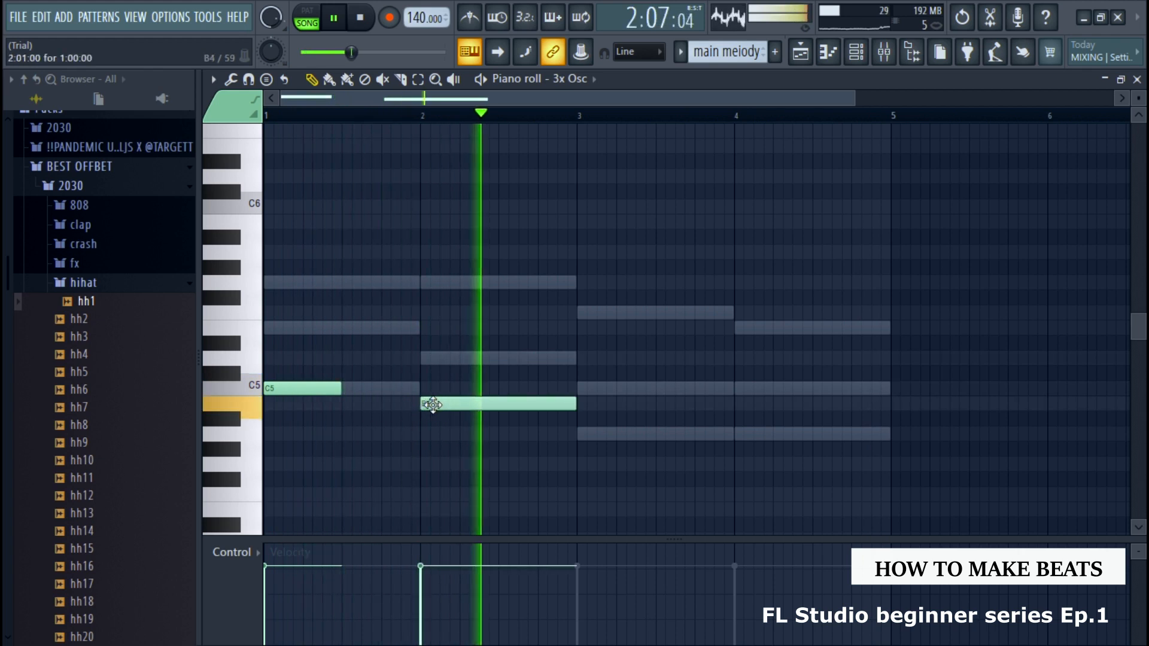
drag(574, 405, 501, 405)
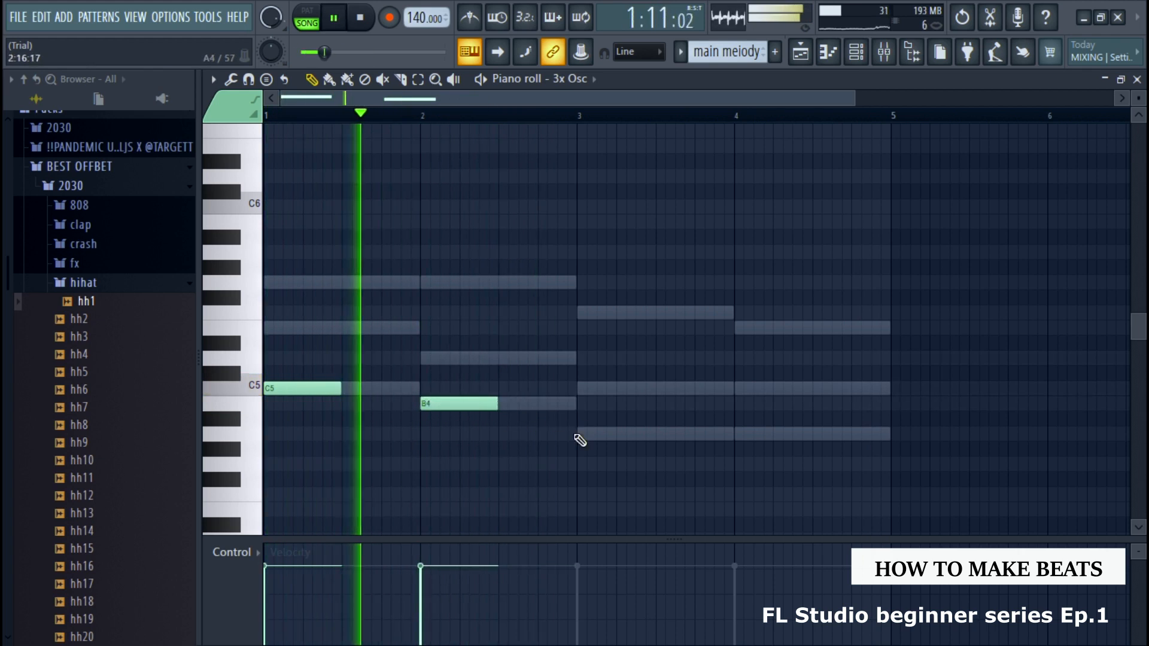
Add a C5 bass note at the start of bar 3, shorten it to half a bar, and stop playback
double_click(579, 433)
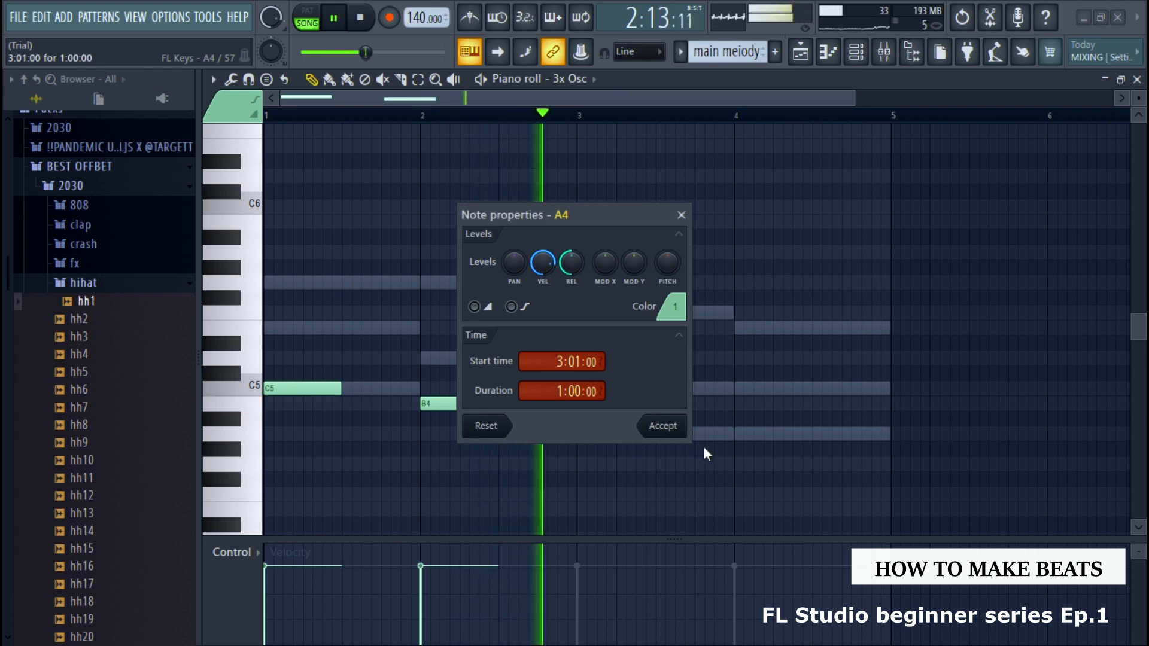
click(667, 429)
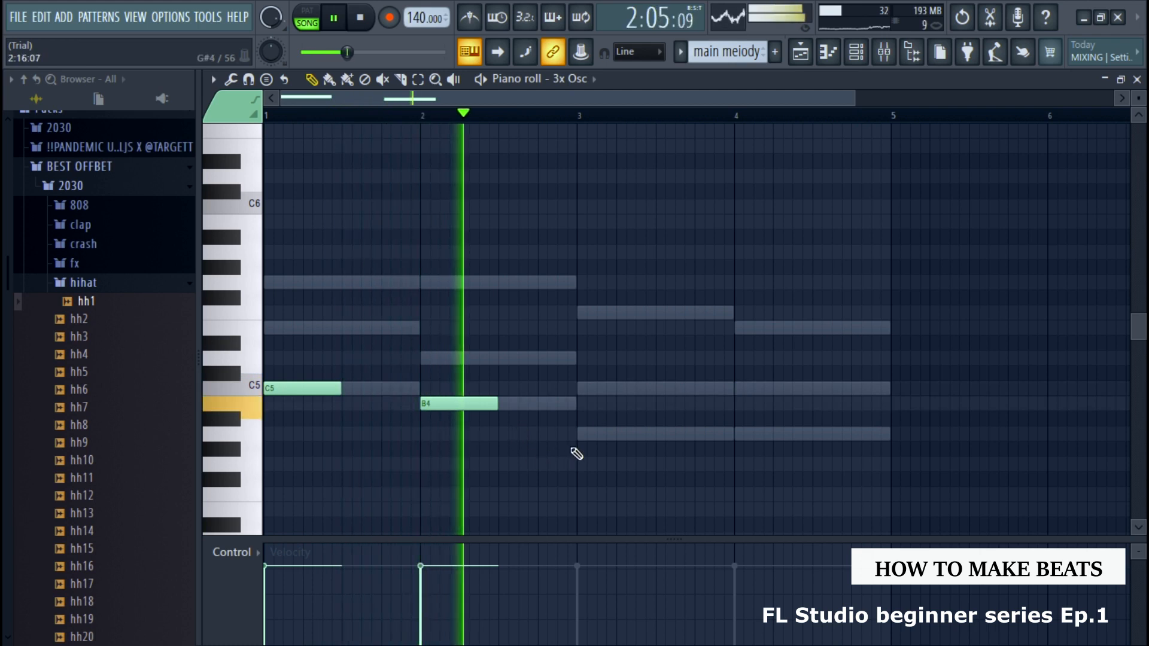
click(578, 462)
drag(578, 462, 592, 387)
key(space)
key(space)
drag(732, 389, 651, 398)
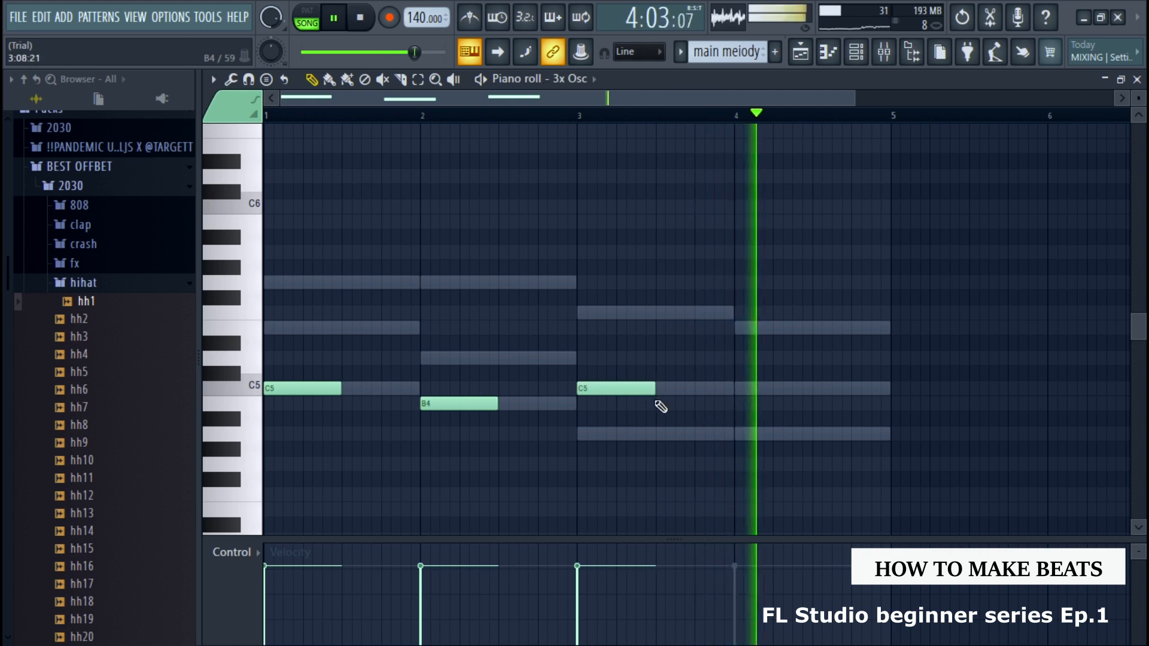
key(space)
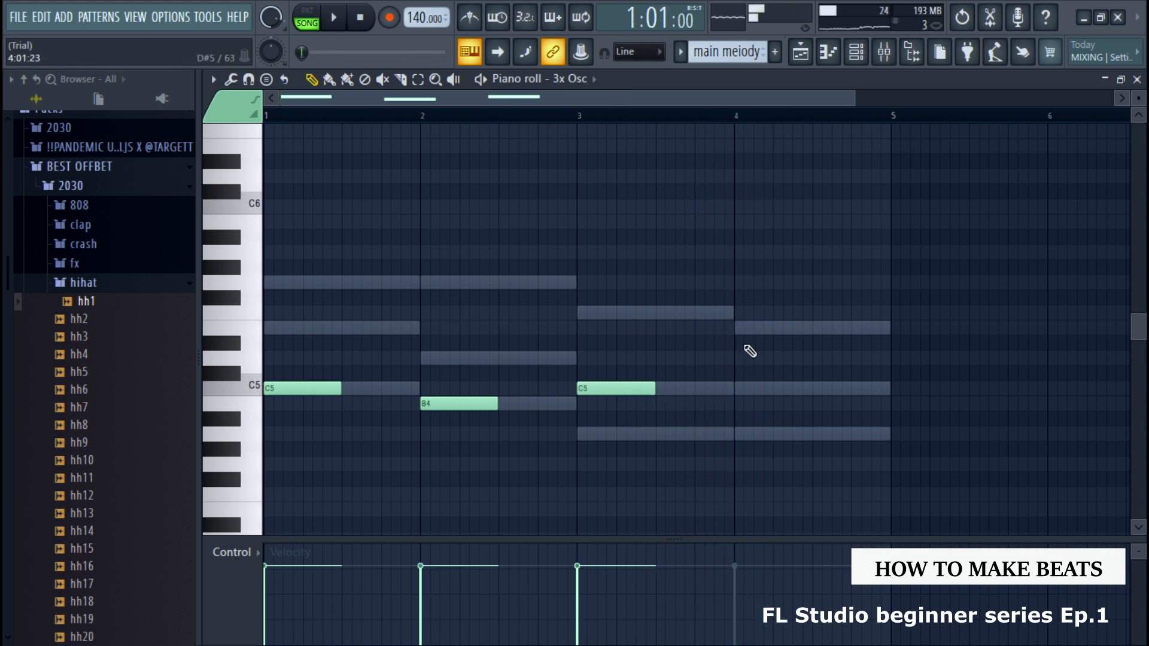
Fill bar 4 with a half-bar C5 bass note followed by a half-bar A4 note
drag(749, 480, 752, 385)
drag(890, 390, 805, 393)
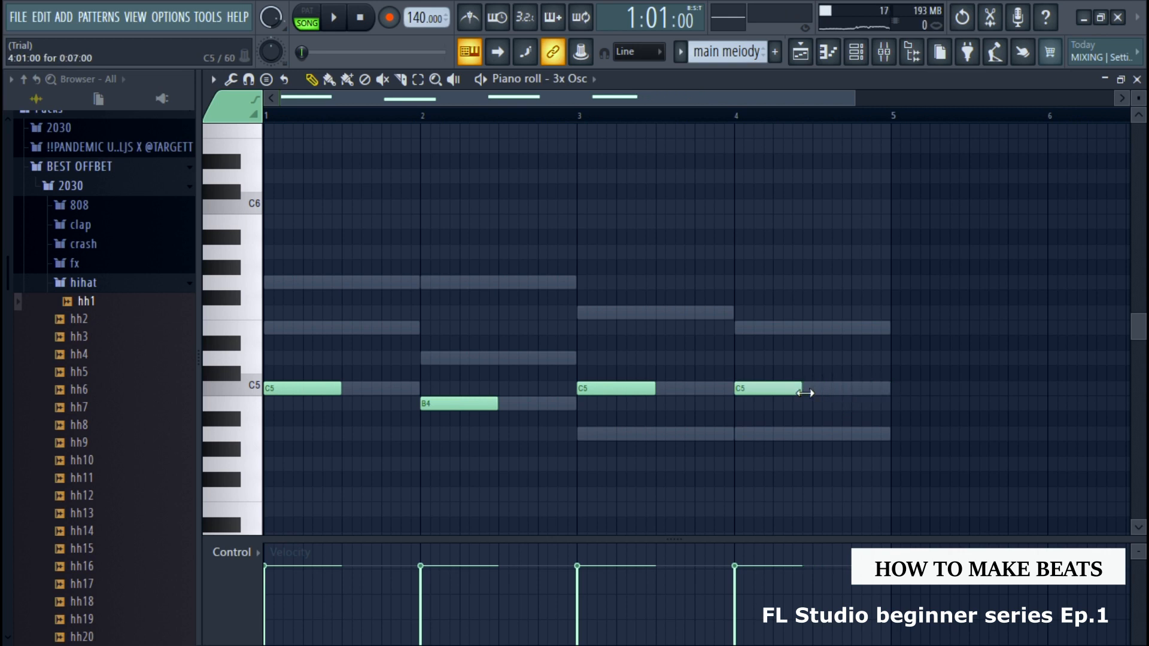
drag(823, 457, 825, 422)
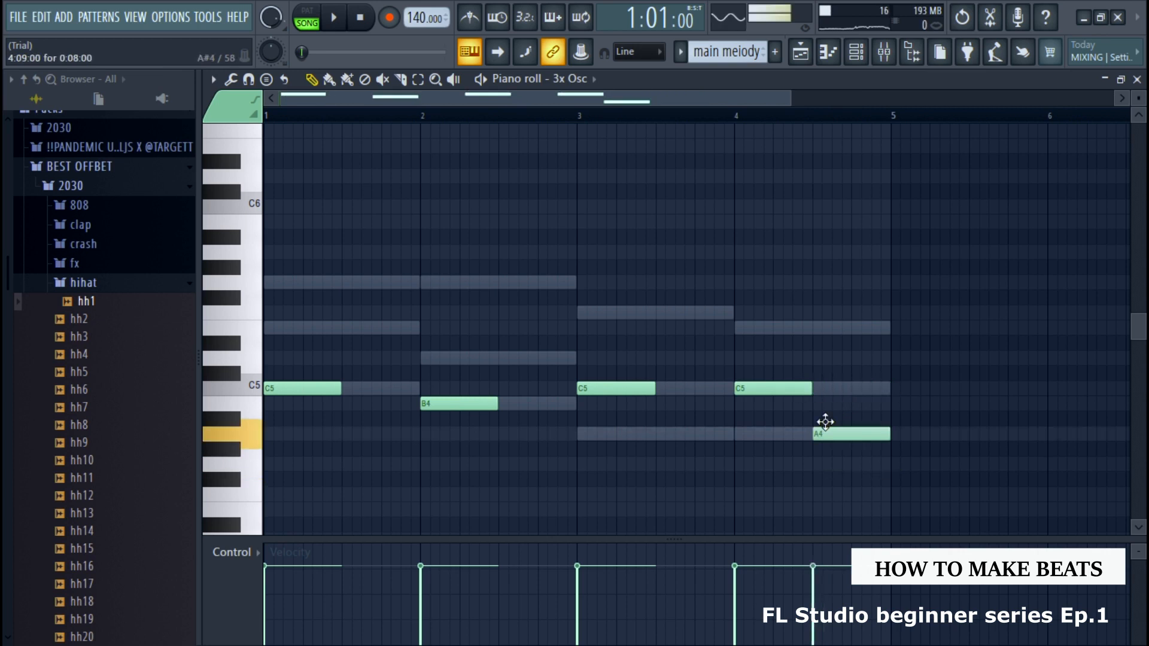
Transpose all 3x Osc bass notes down one octave, playing the line before and after the change
key(space)
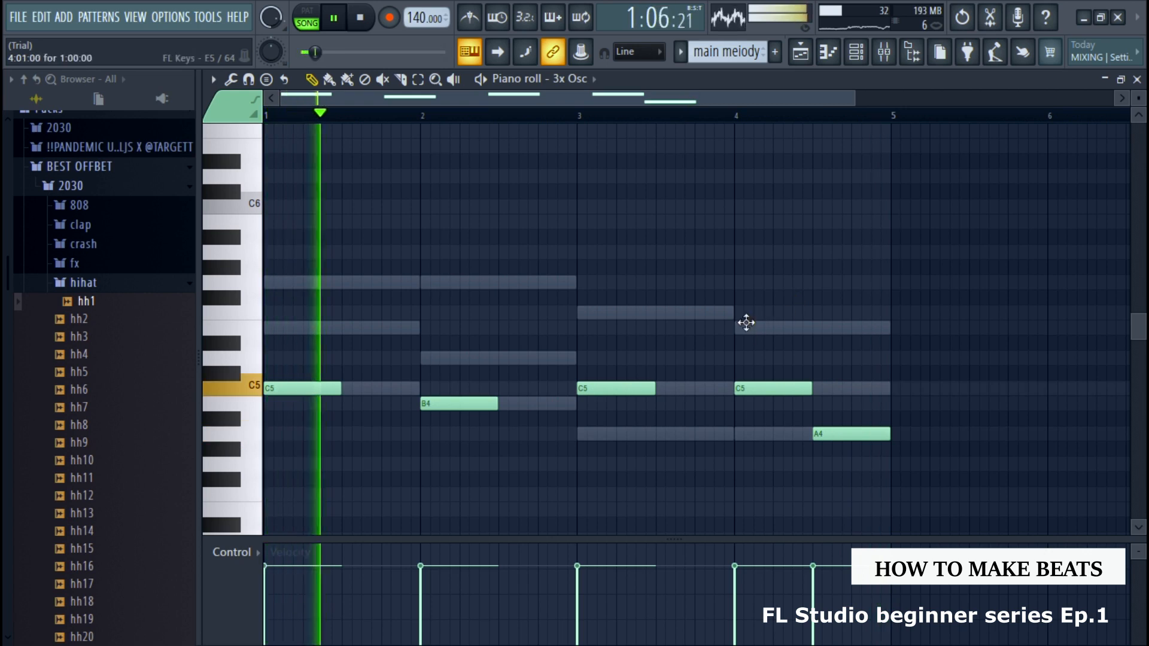
key(space)
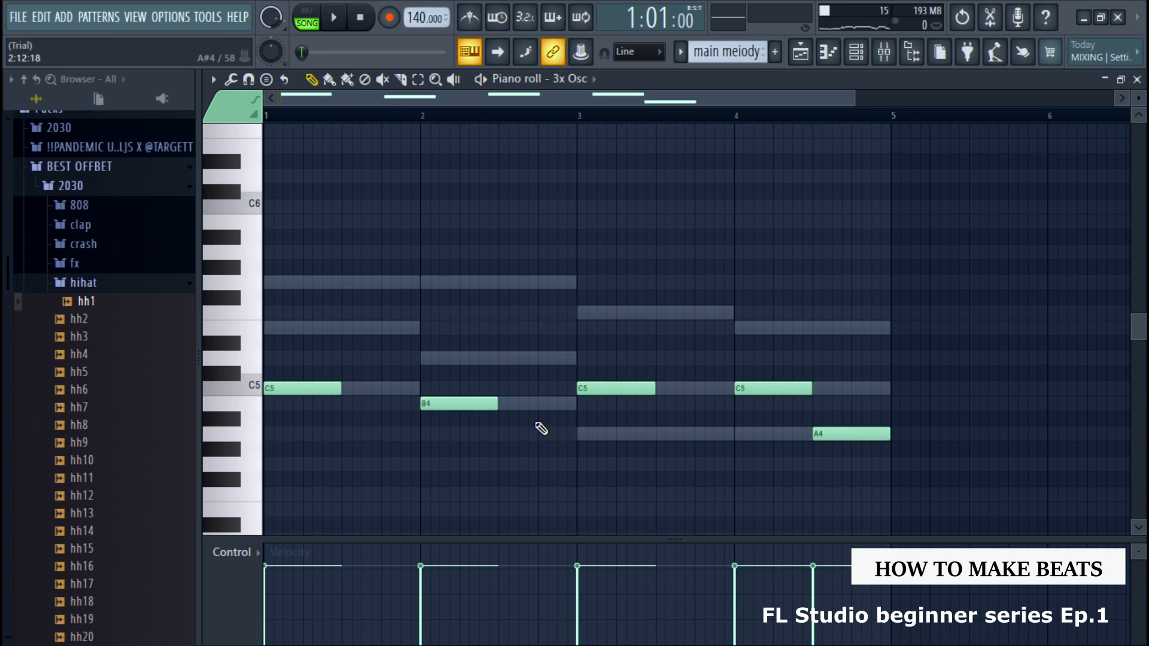
key(ctrl+a)
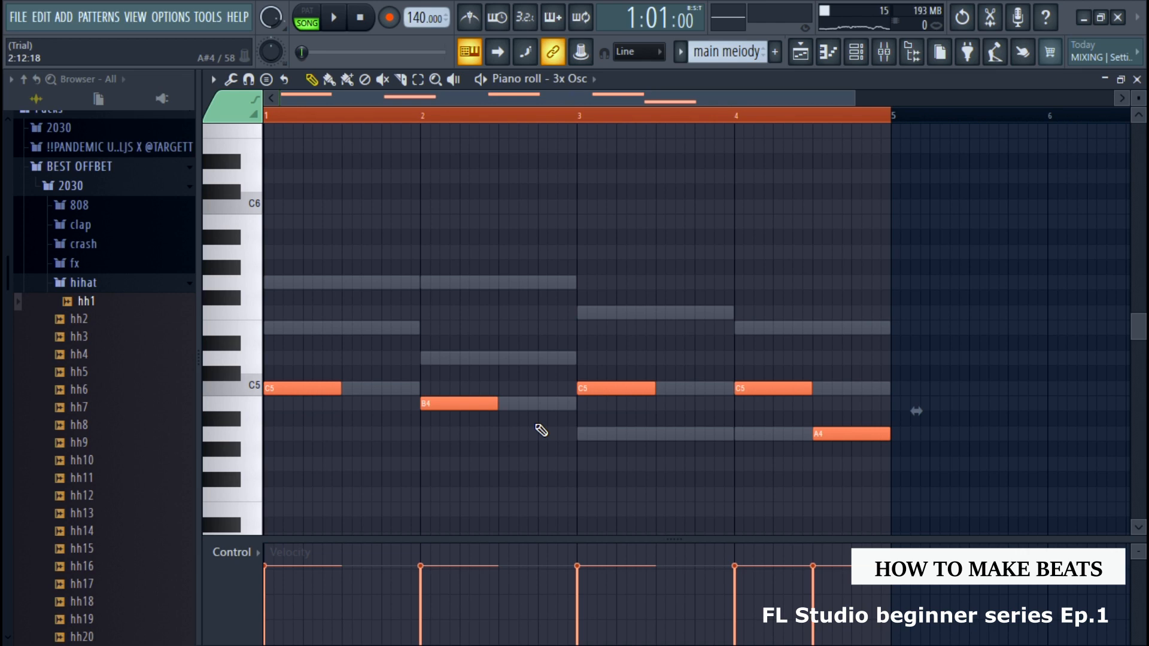
key(Delete)
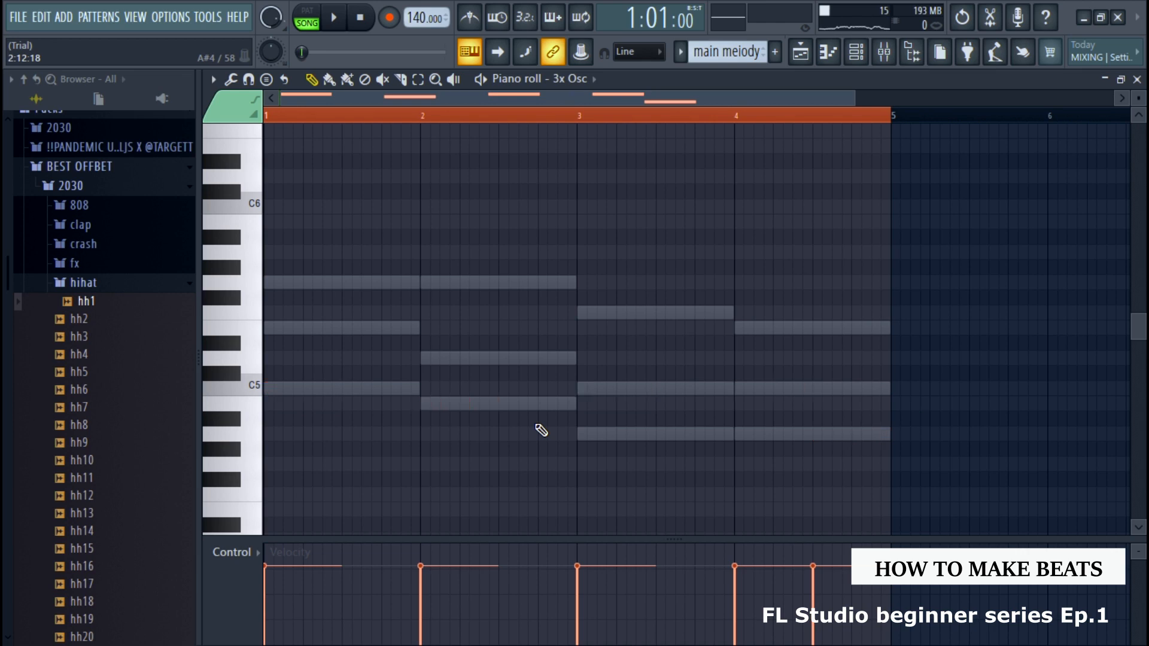
scroll(536, 414, down, 3)
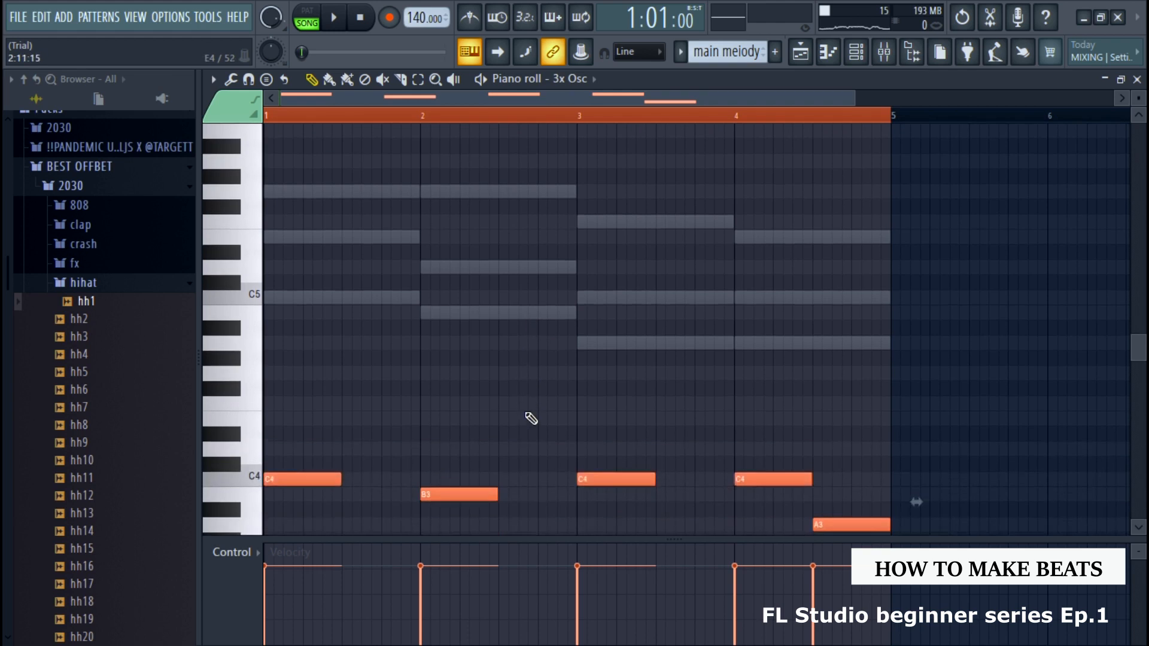
scroll(522, 401, down, 3)
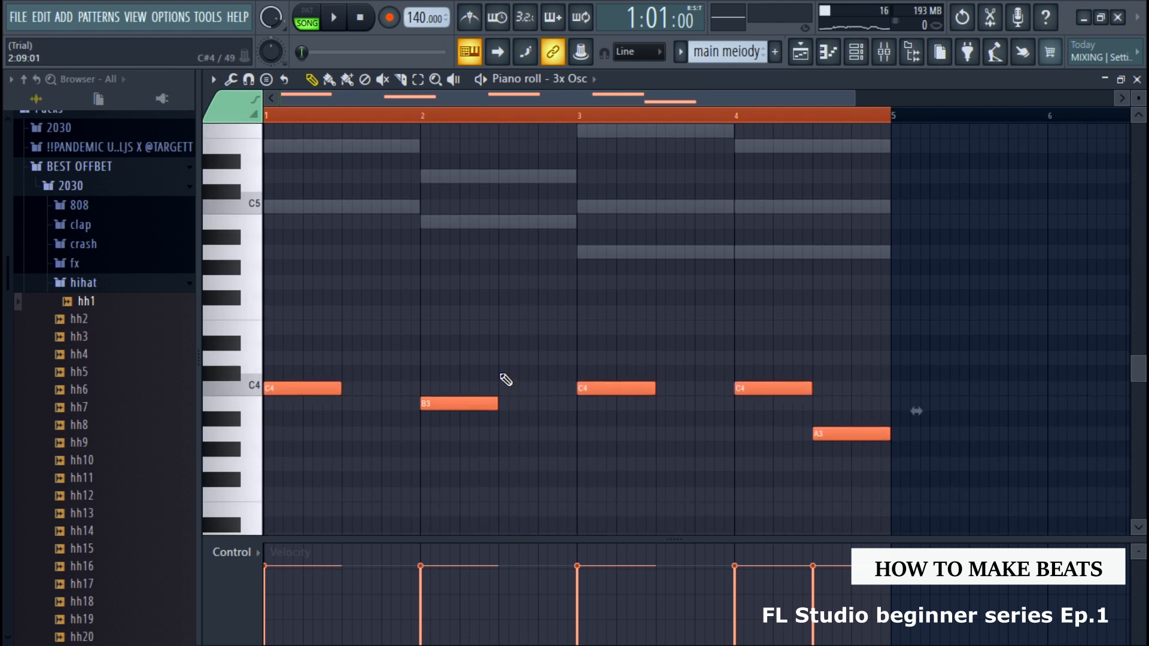
key(space)
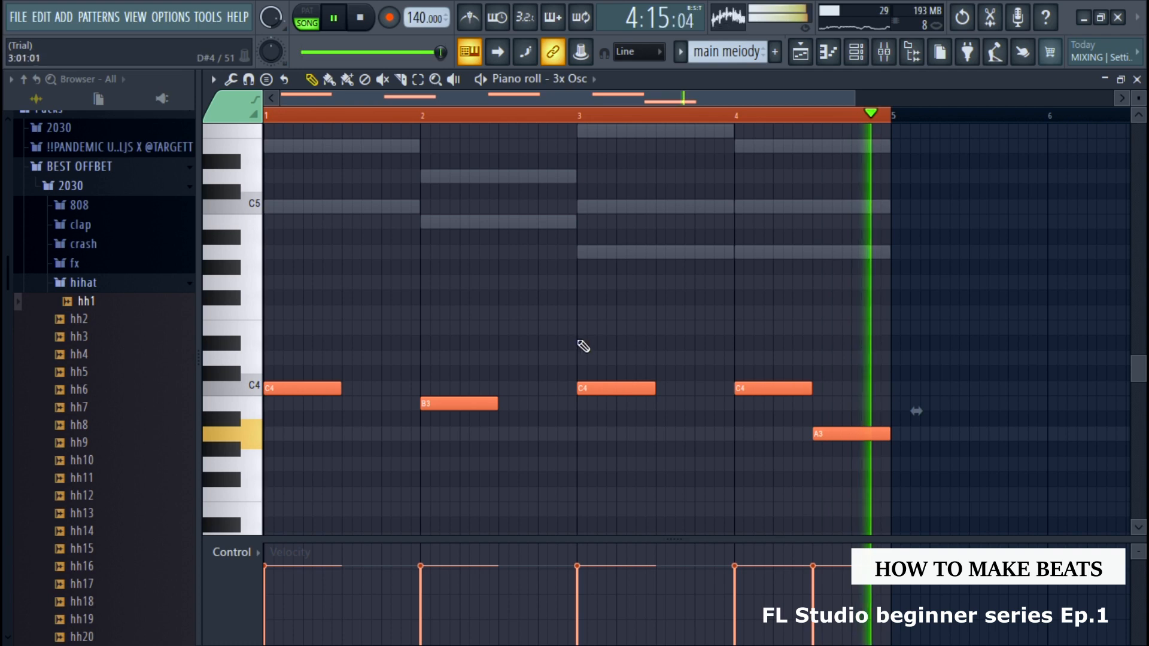
key(space)
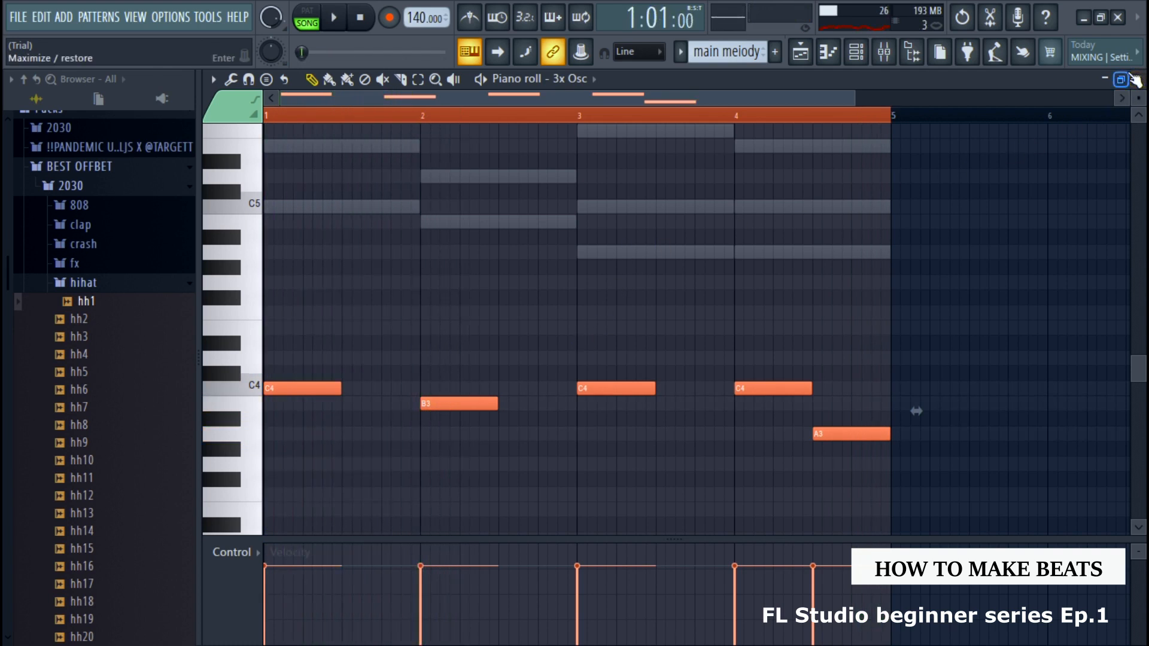
Close the piano roll and cut the 3x Osc notes out of the main meiody pattern
click(1137, 79)
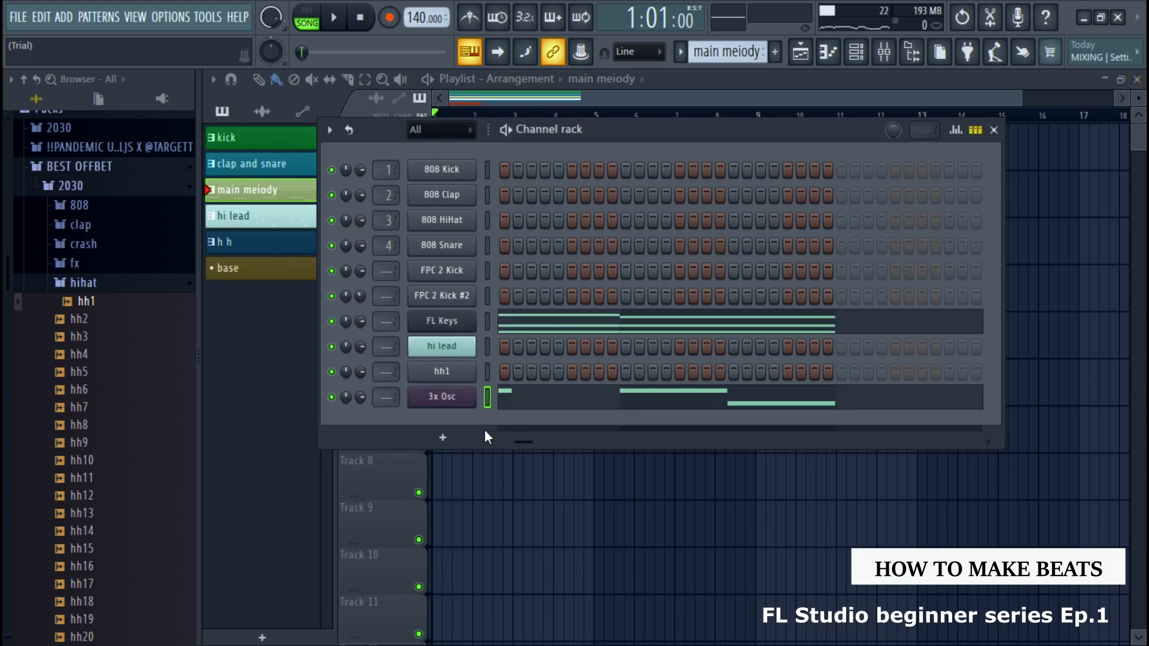
right_click(465, 401)
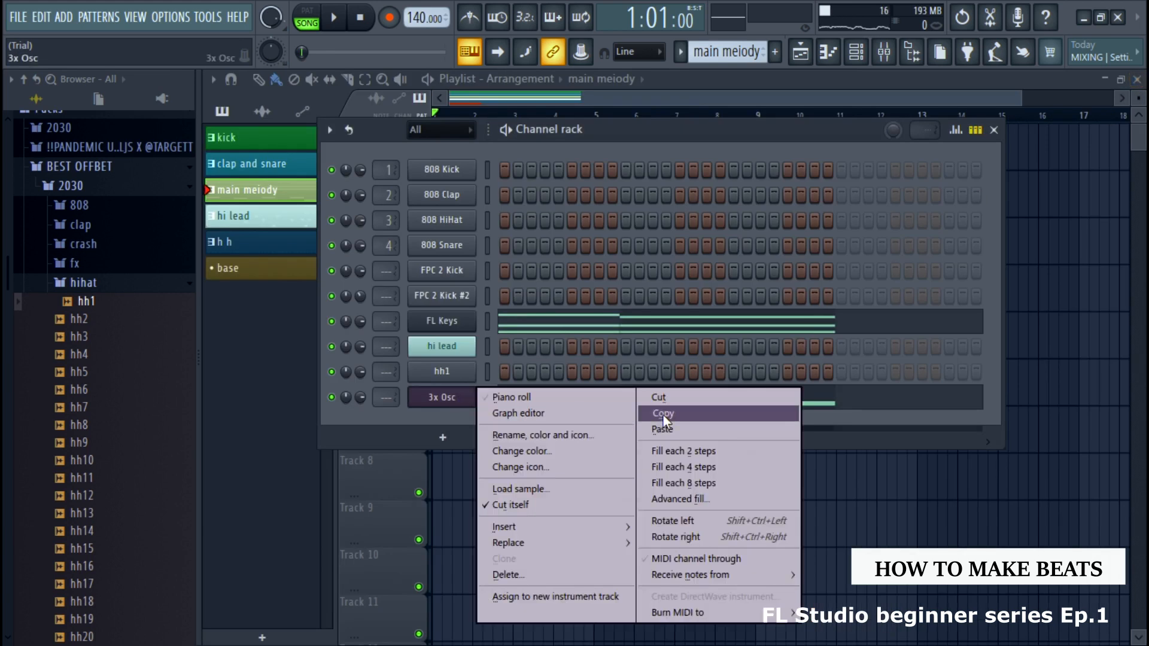
click(664, 394)
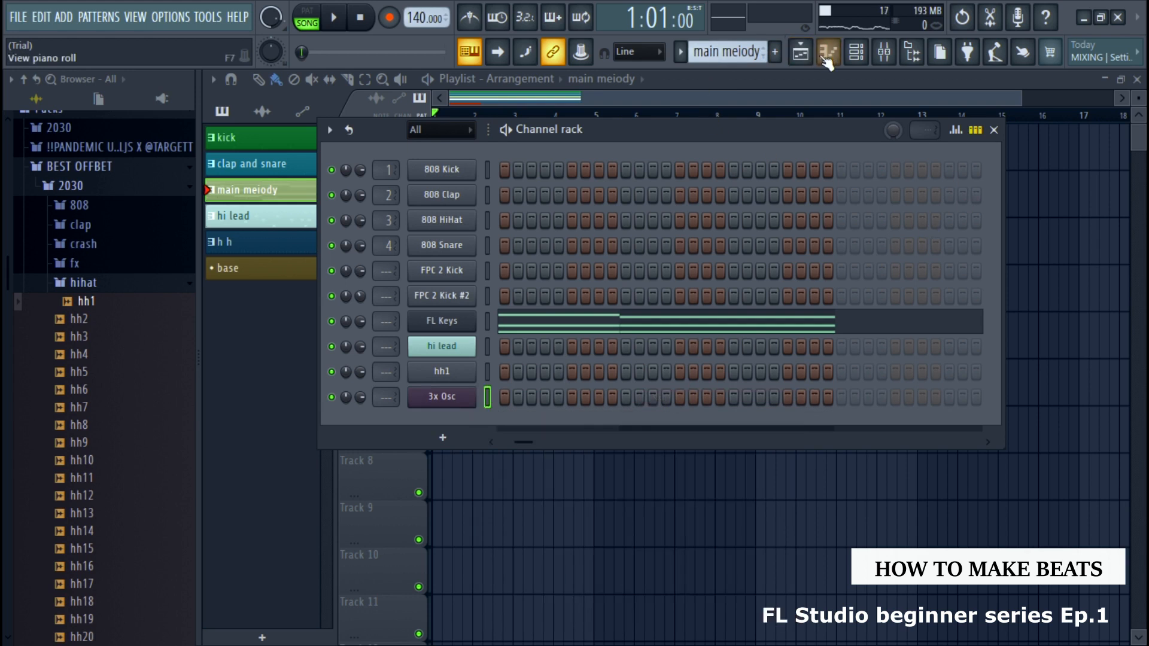
Switch to the base pattern and paste the cut bass notes into its 3x Osc channel
click(855, 53)
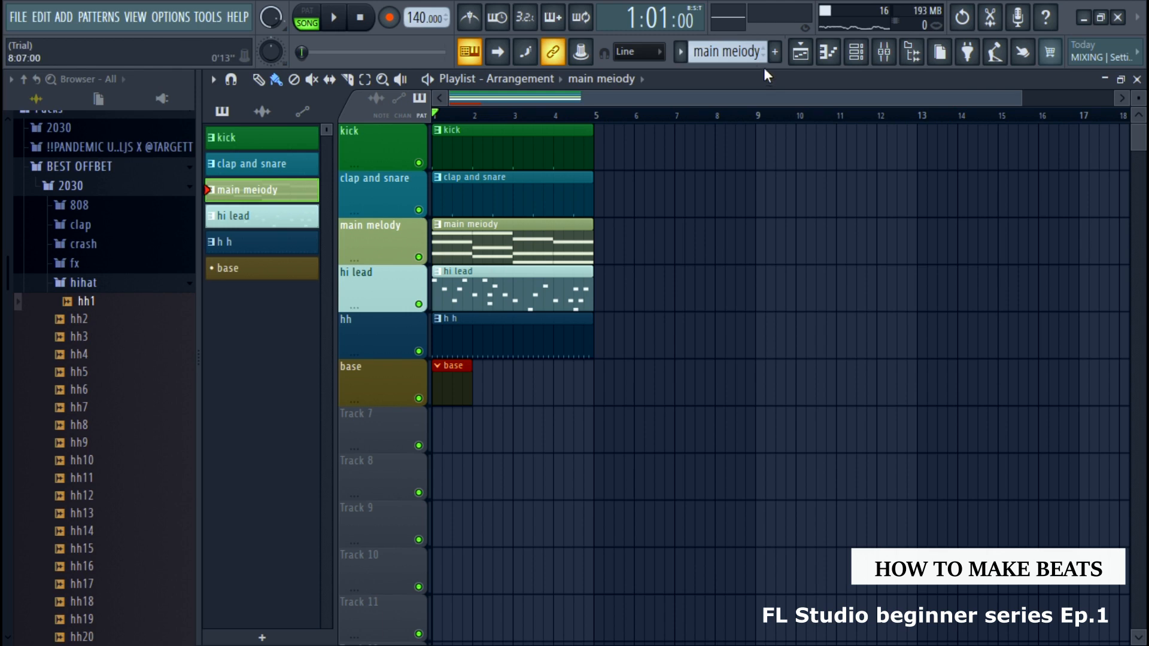
click(681, 52)
click(710, 147)
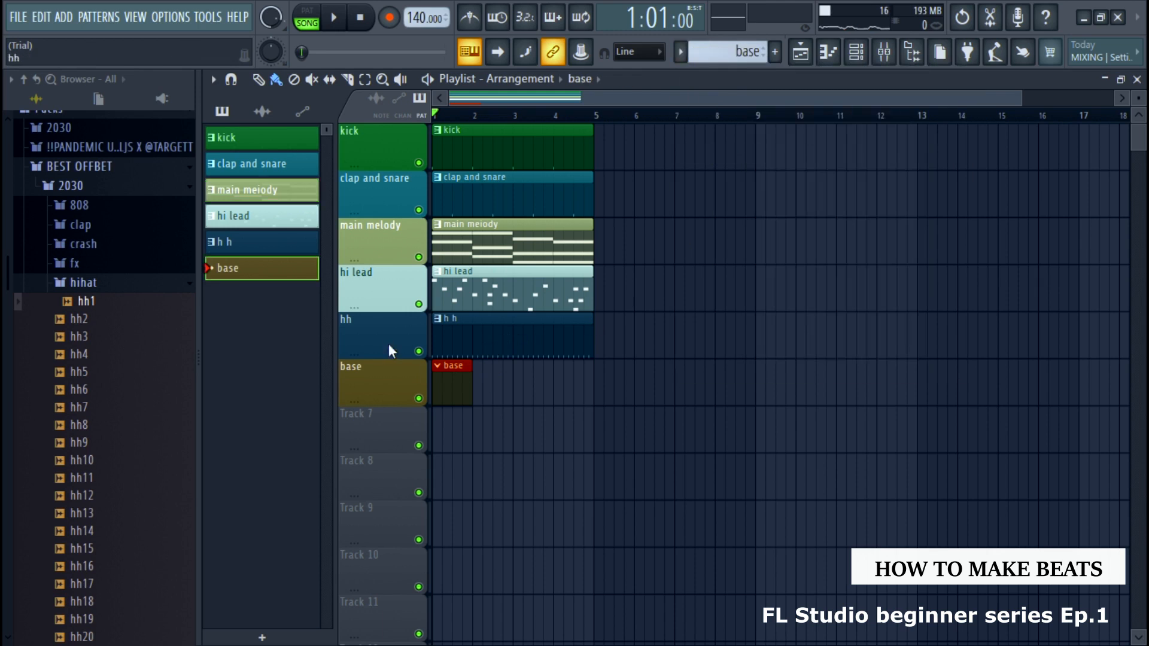
click(859, 53)
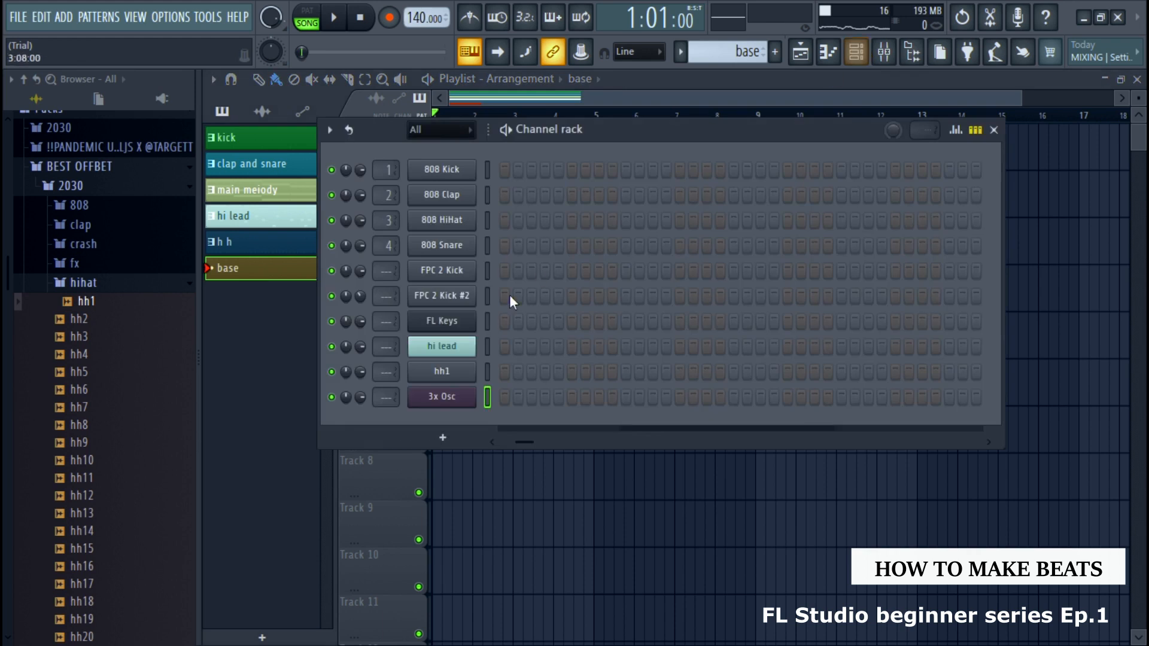
right_click(454, 397)
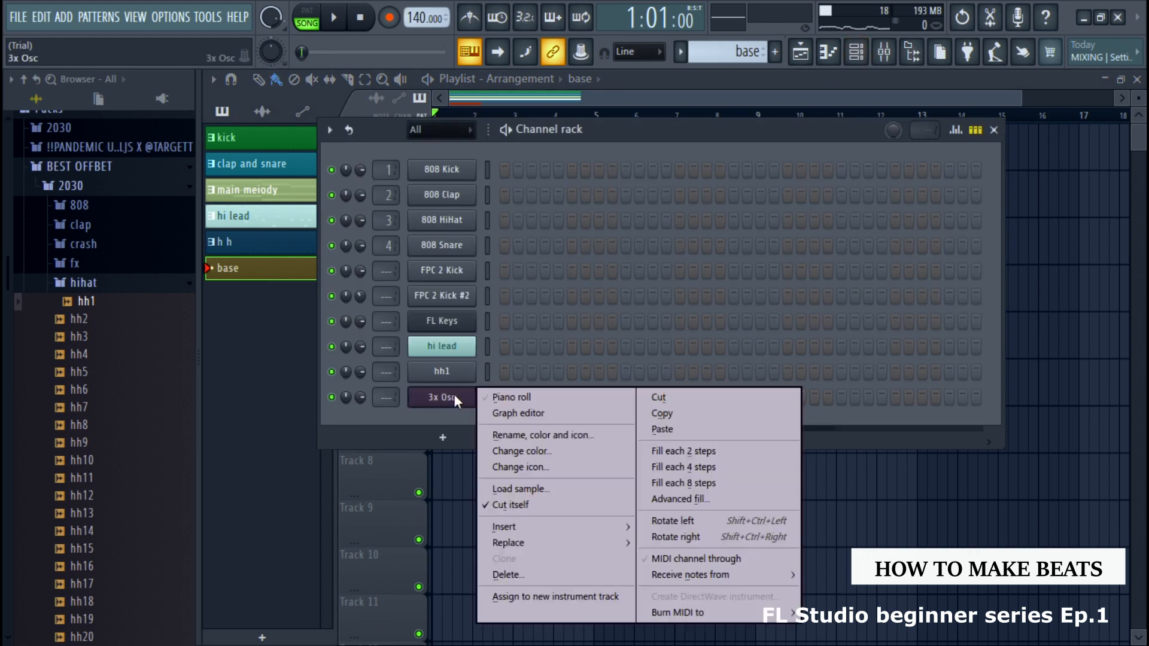
click(662, 429)
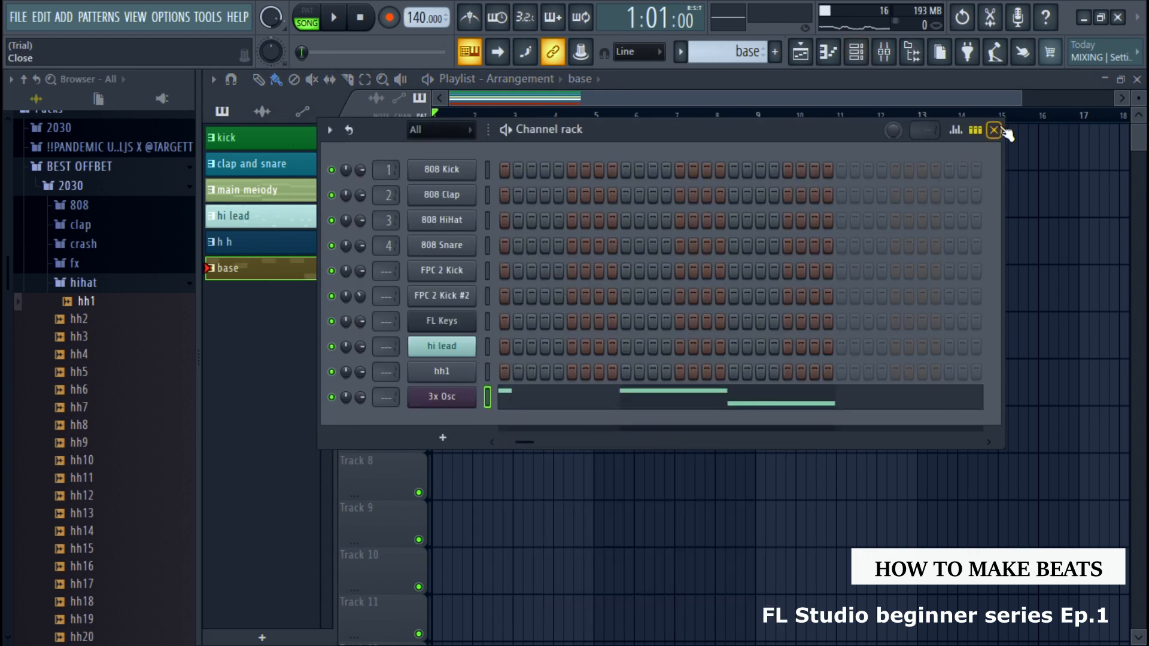
Close the channel rack and play back the arrangement with the base pattern
click(995, 130)
key(space)
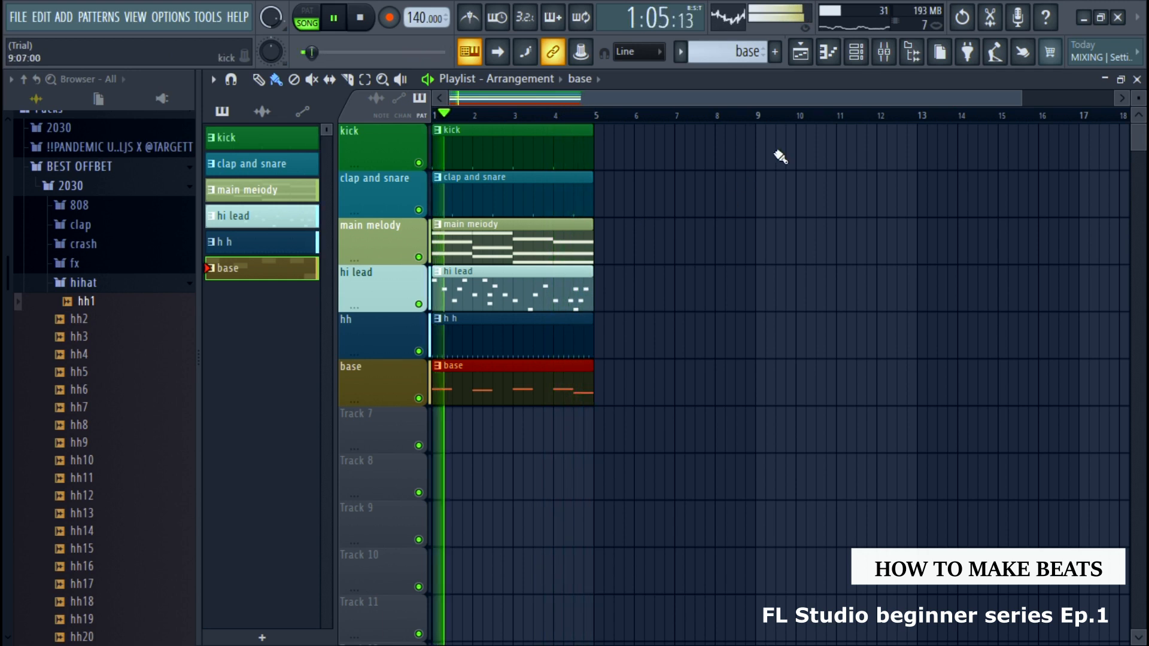
key(space)
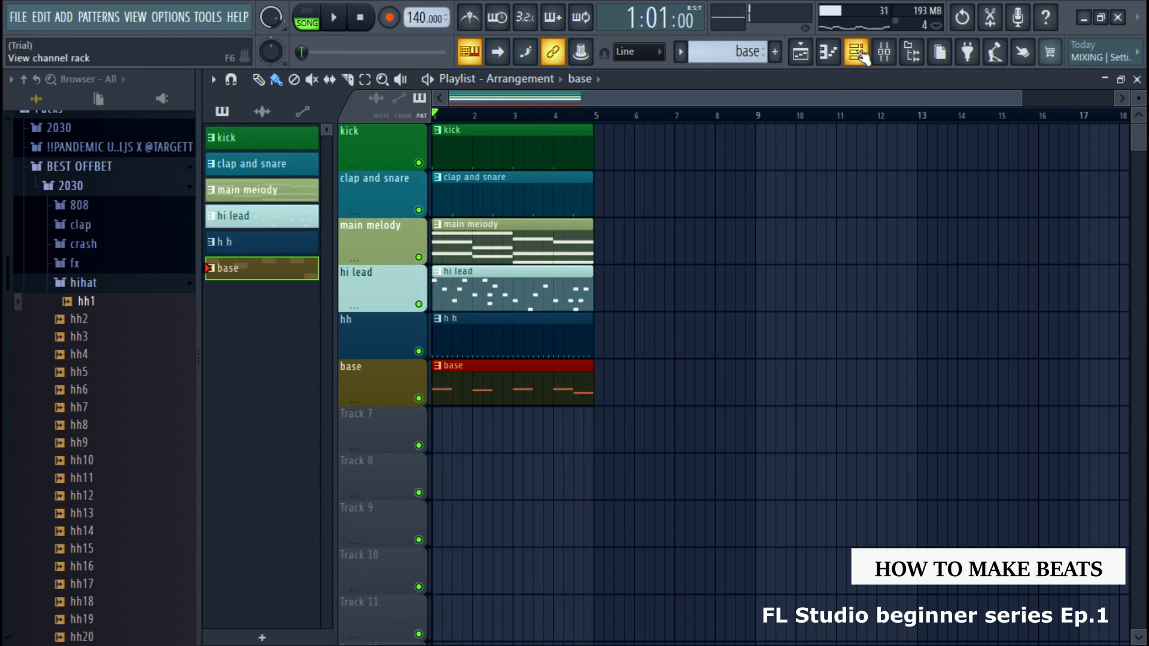
Open the channel rack for the base pattern
click(860, 53)
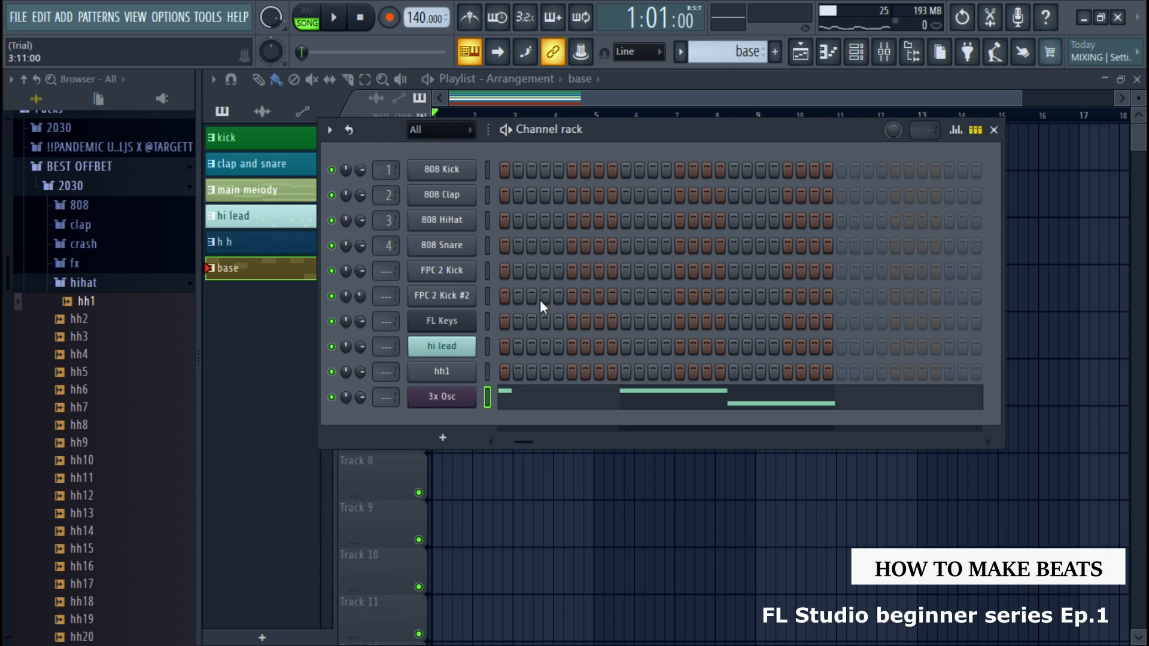
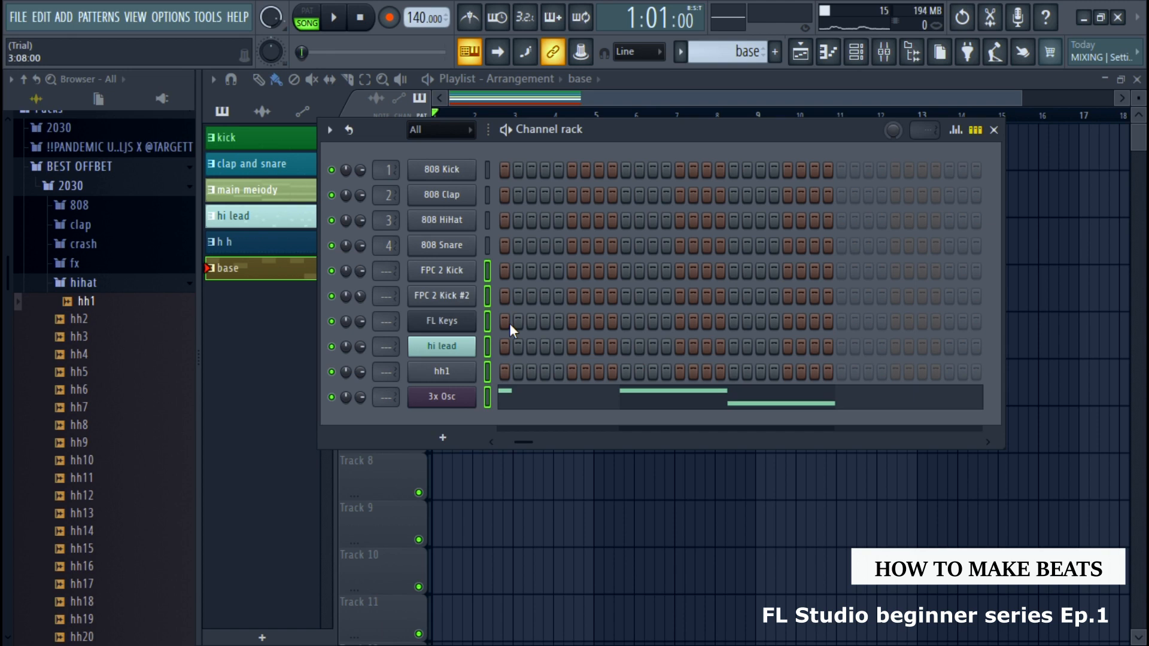
Route the selected channels, FPC 2 Kick through 3x Osc, to their own mixer tracks 5 to 10 and close the channel rack
key(ctrl+l)
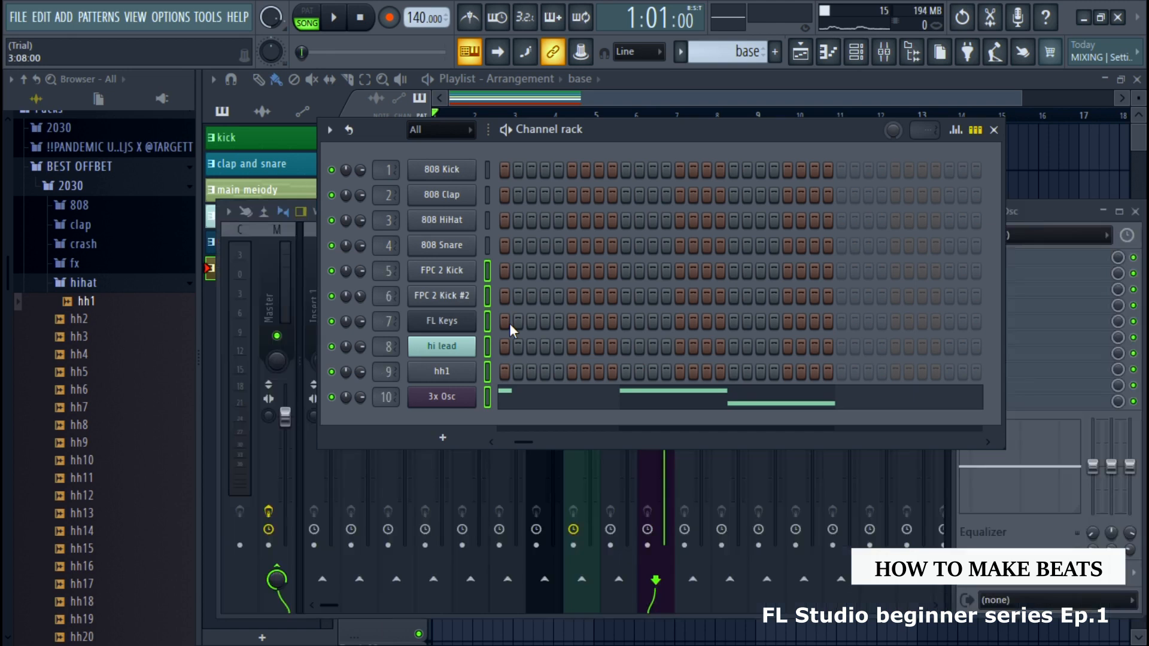
click(994, 129)
click(854, 57)
click(992, 131)
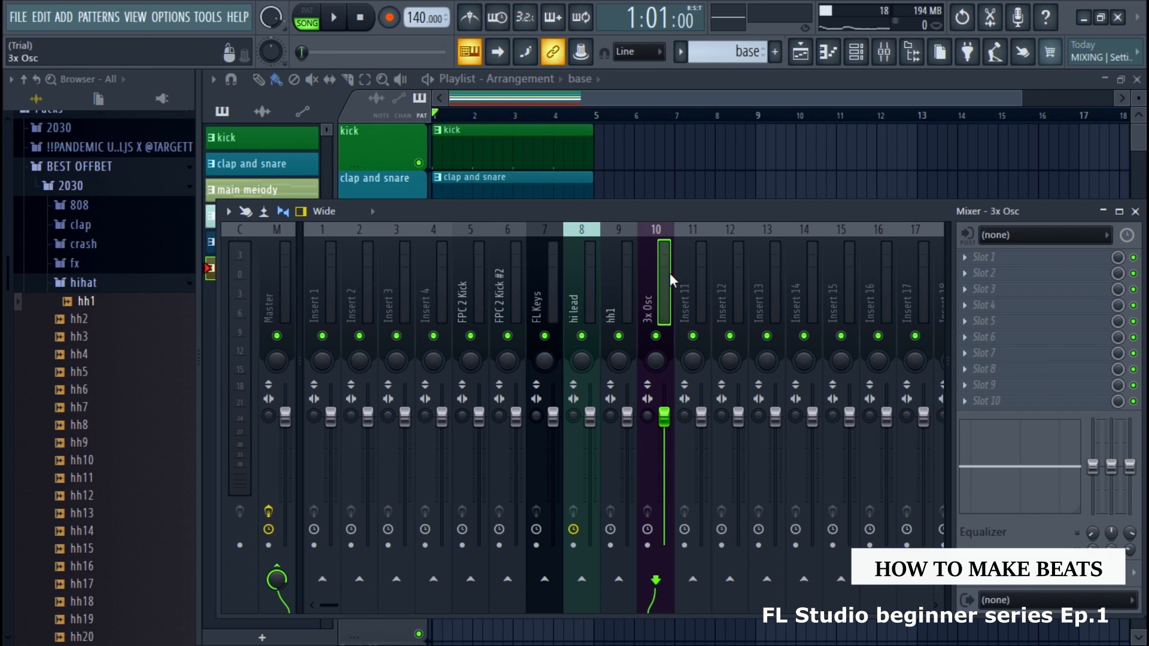
Play back the arrangement to check the mixer levels, and examine the channels' track numbers and the Master track
key(space)
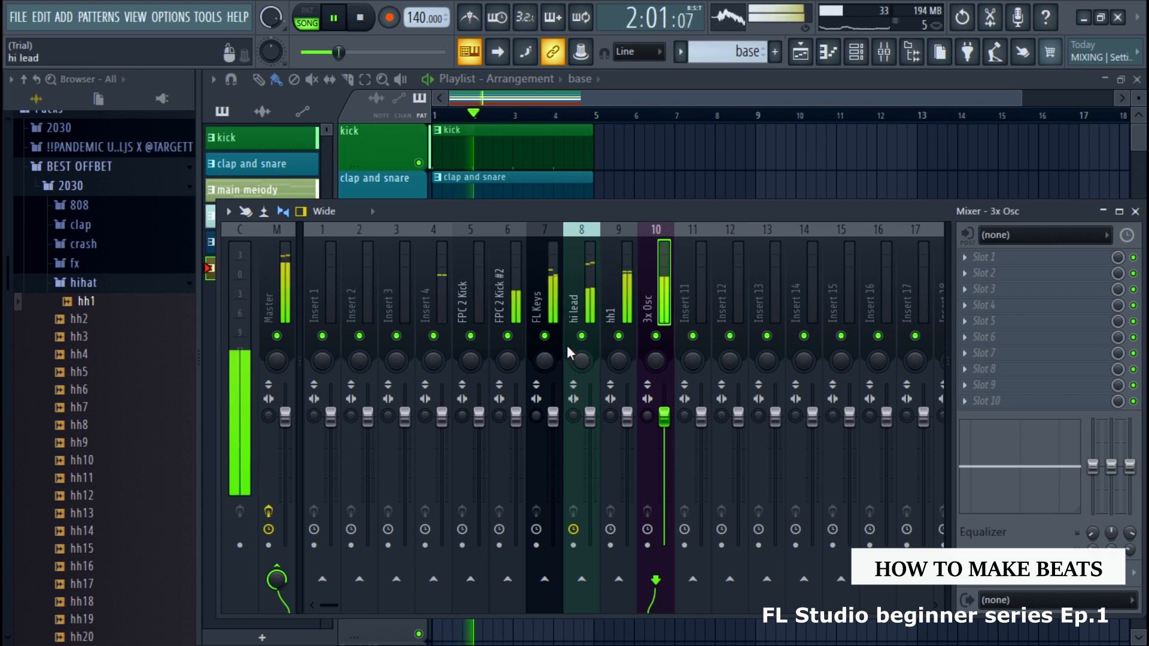
key(space)
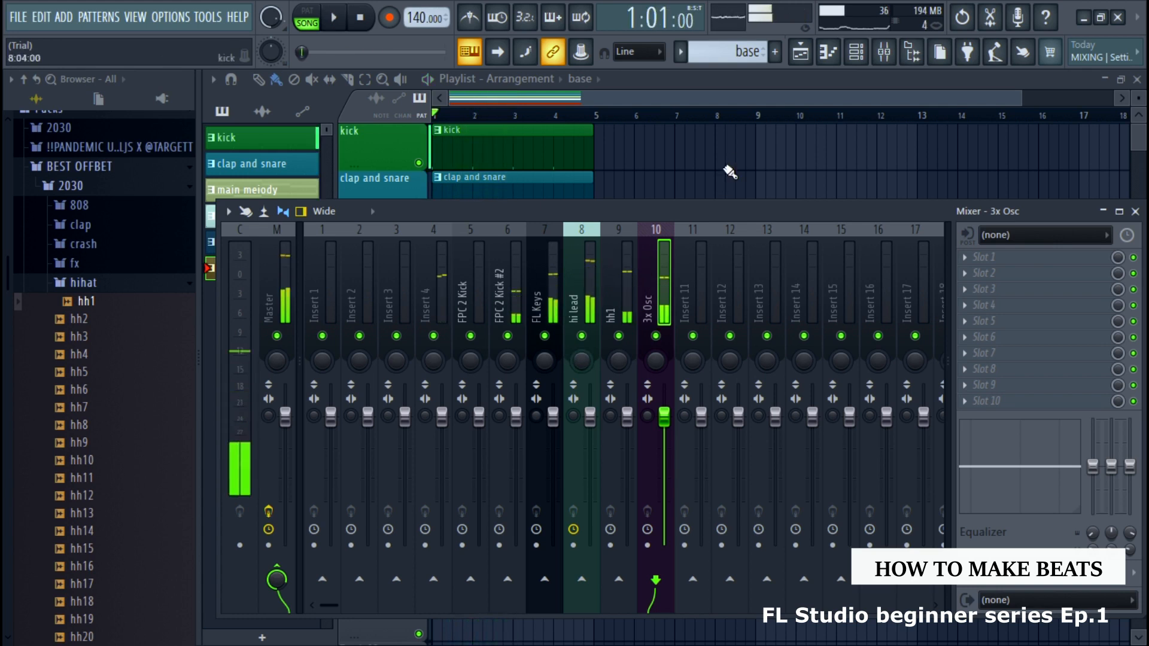
click(862, 57)
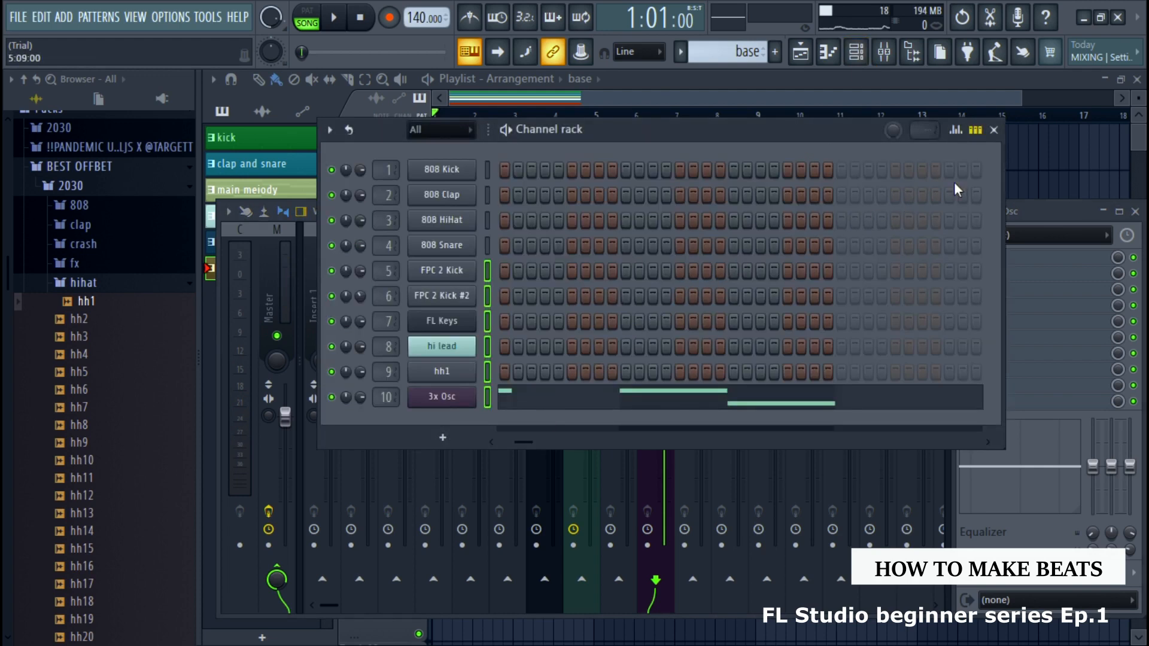
click(994, 131)
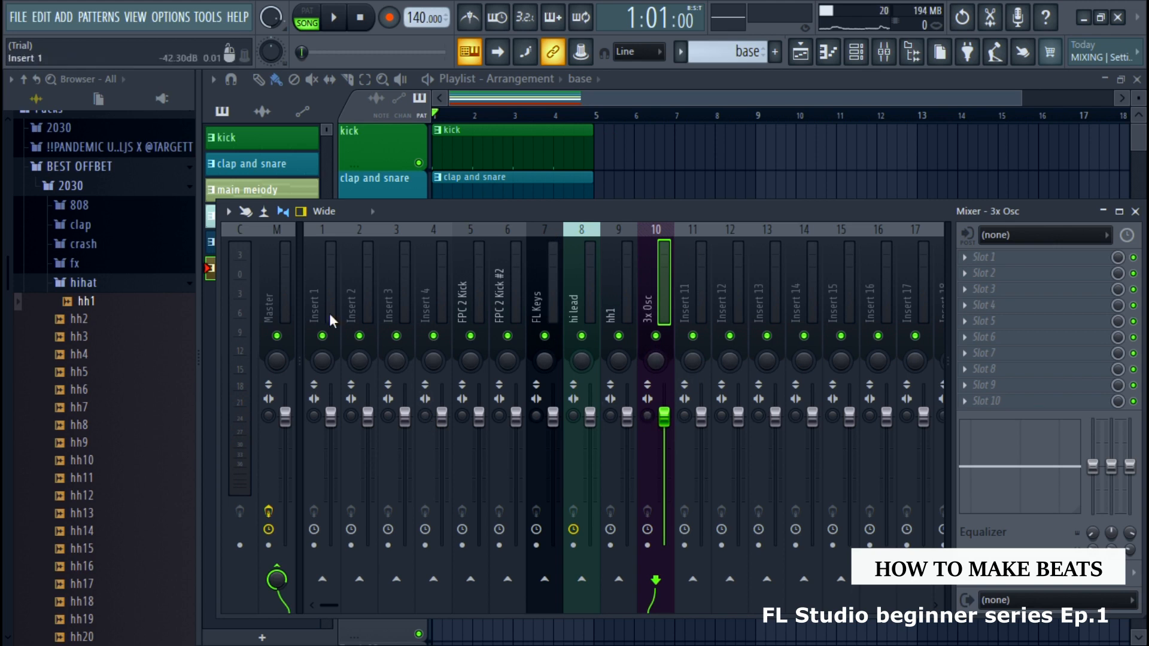
click(291, 306)
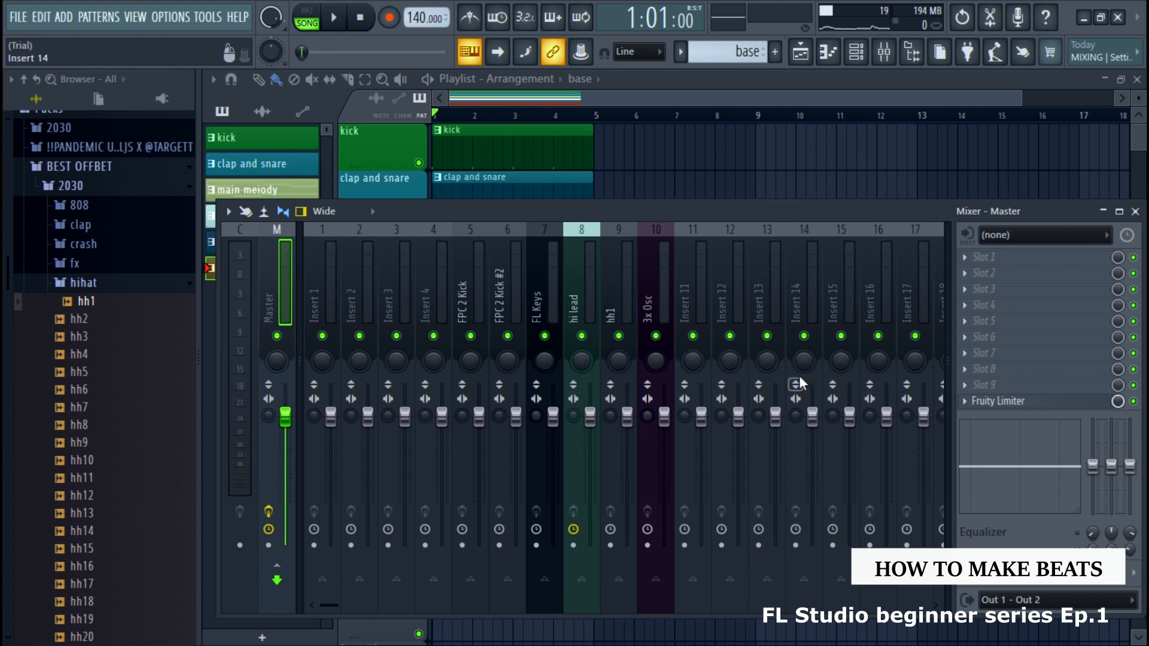
click(1135, 212)
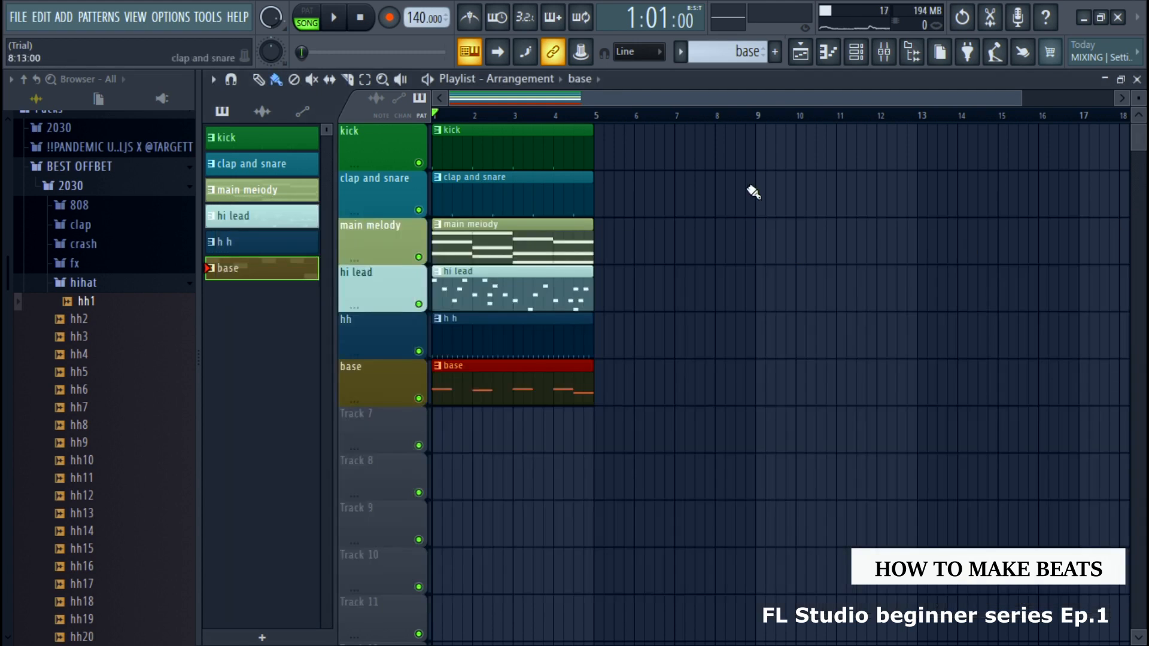
click(856, 52)
click(885, 54)
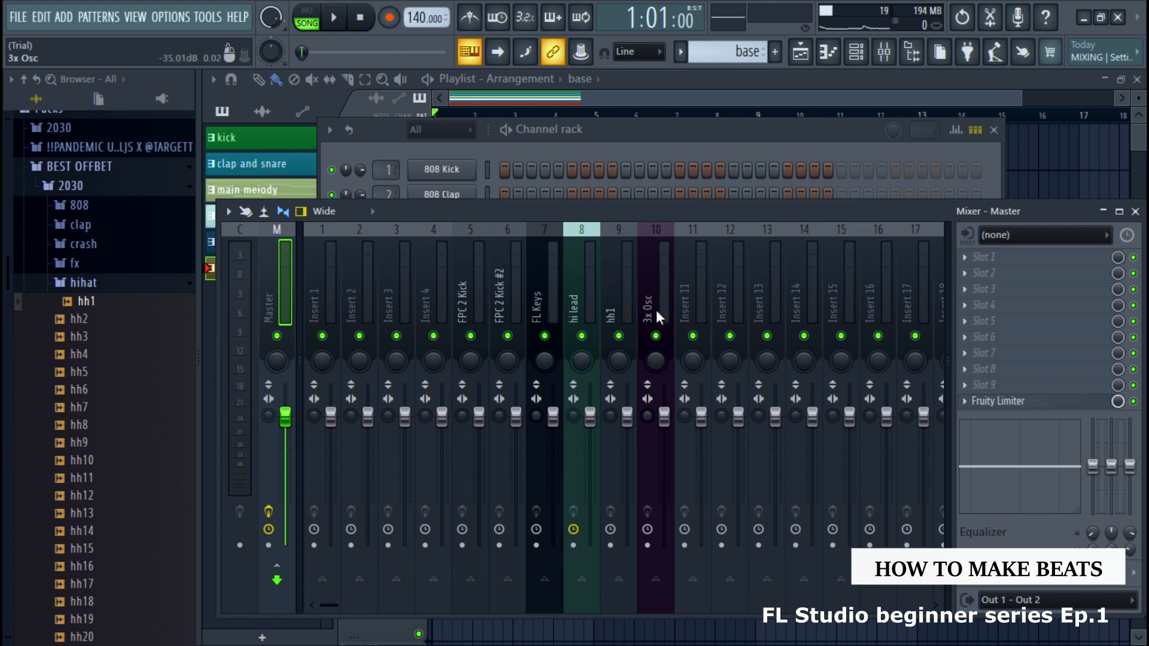
Select the FL Keys mixer track and solo it while the arrangement plays
click(549, 295)
key(space)
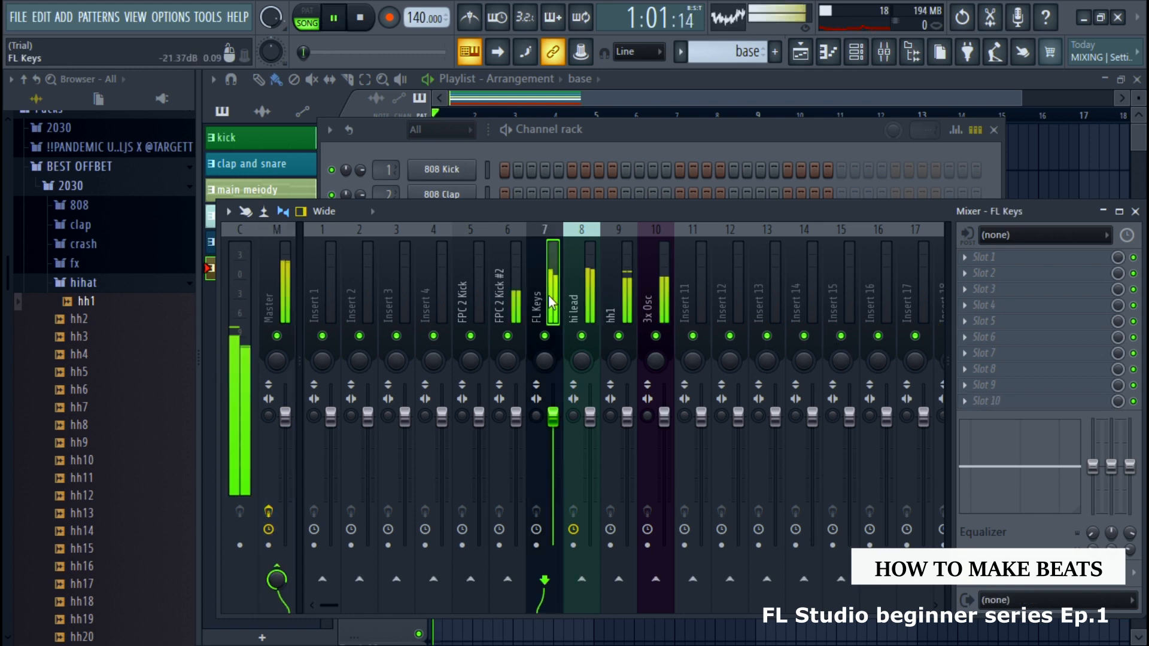
key(space)
key(space)
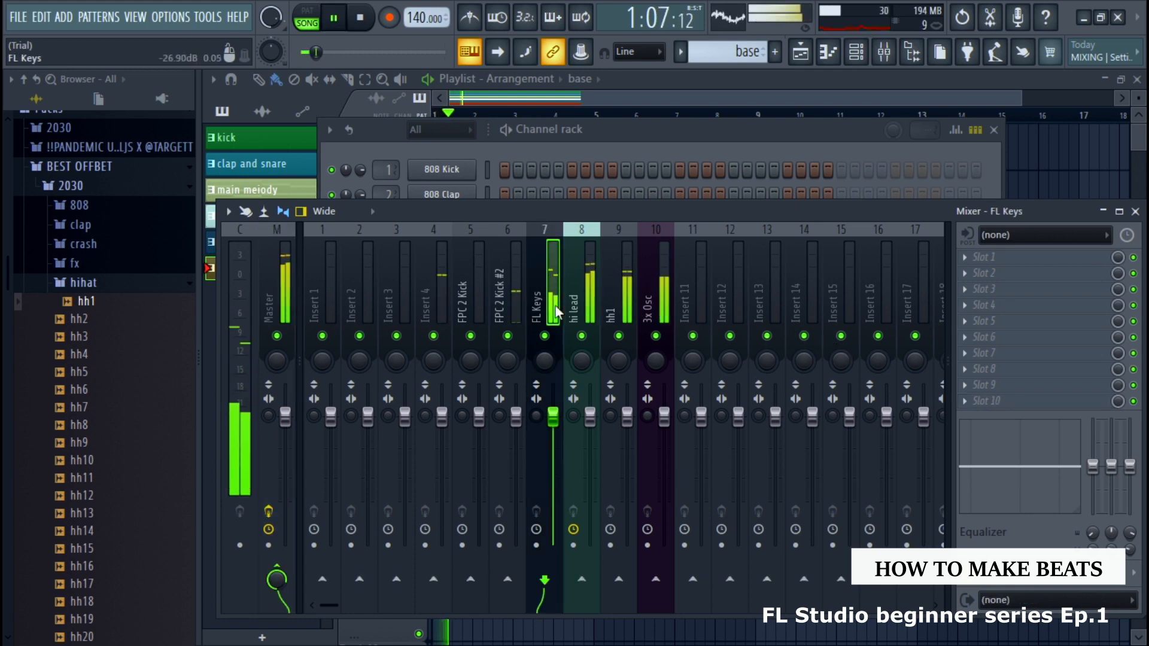
right_click(545, 336)
key(space)
key(space)
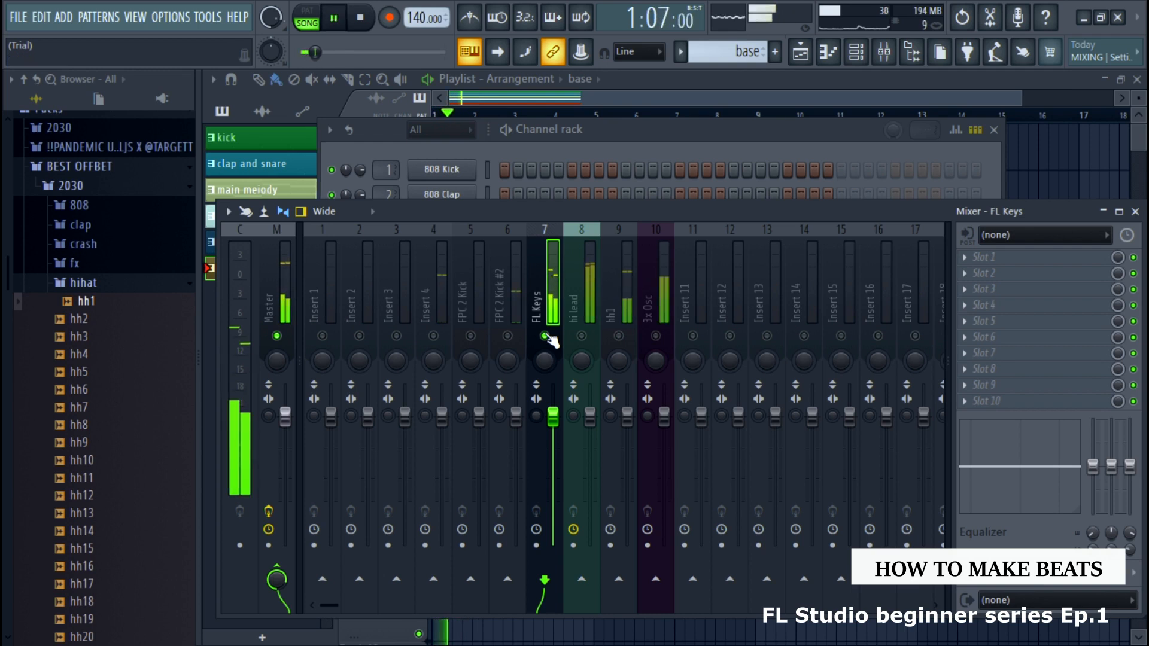
key(space)
key(space)
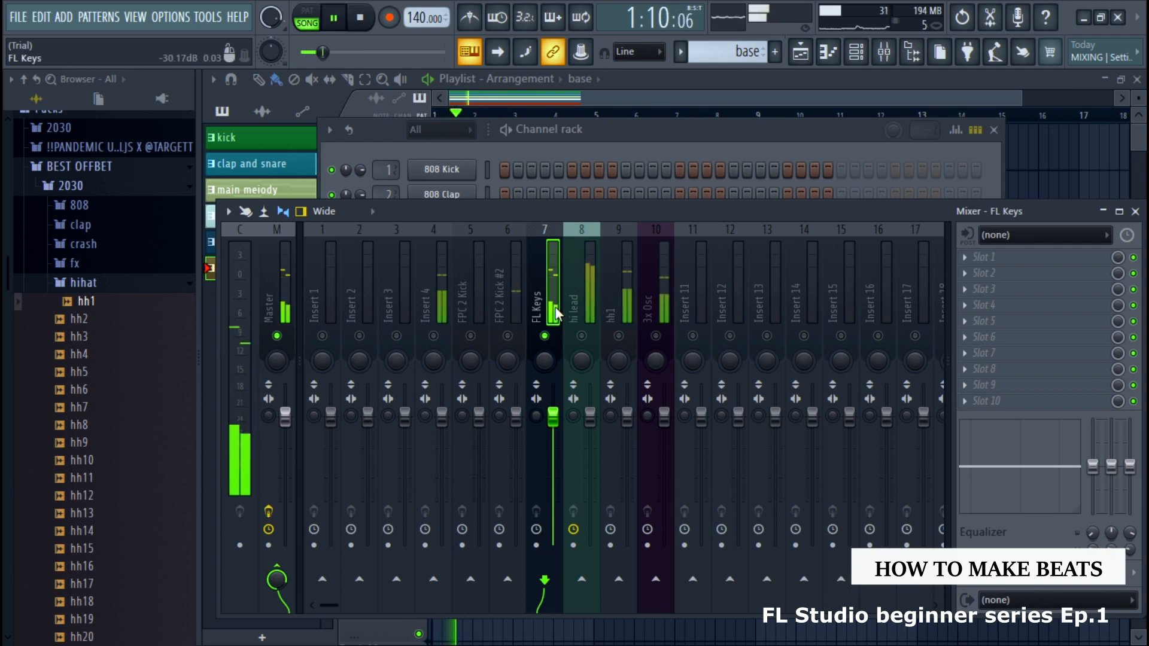
Add Fruity Parametric EQ 2 to slot 1 of the FL Keys track, move its window over the mixer, and stop playback
click(969, 257)
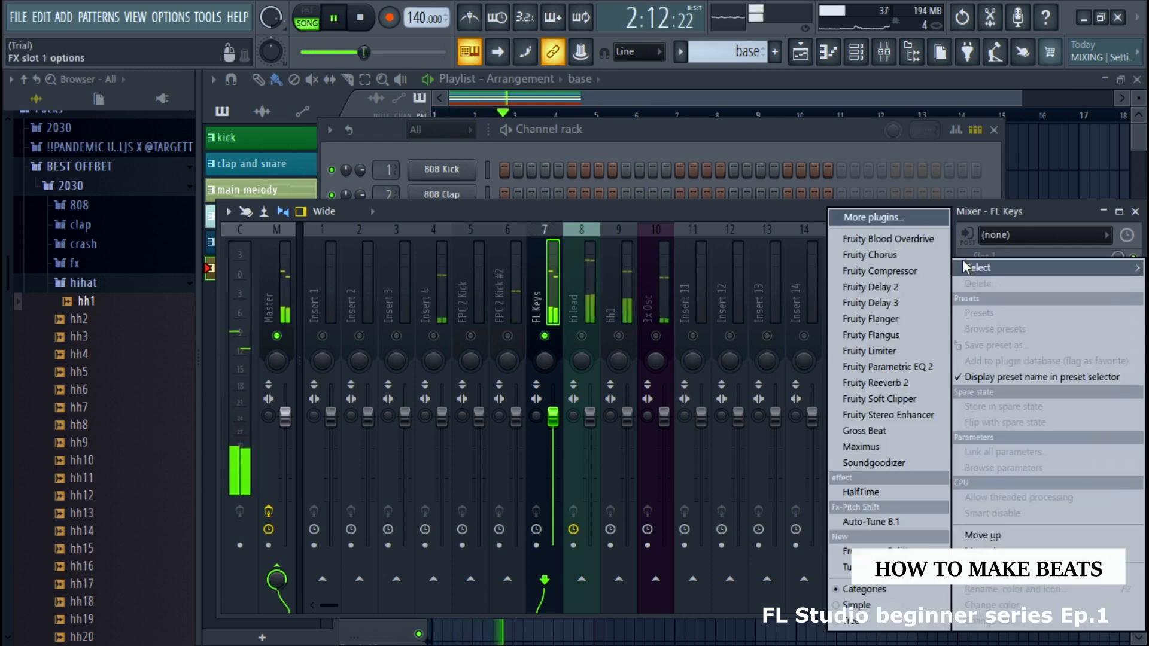
click(911, 365)
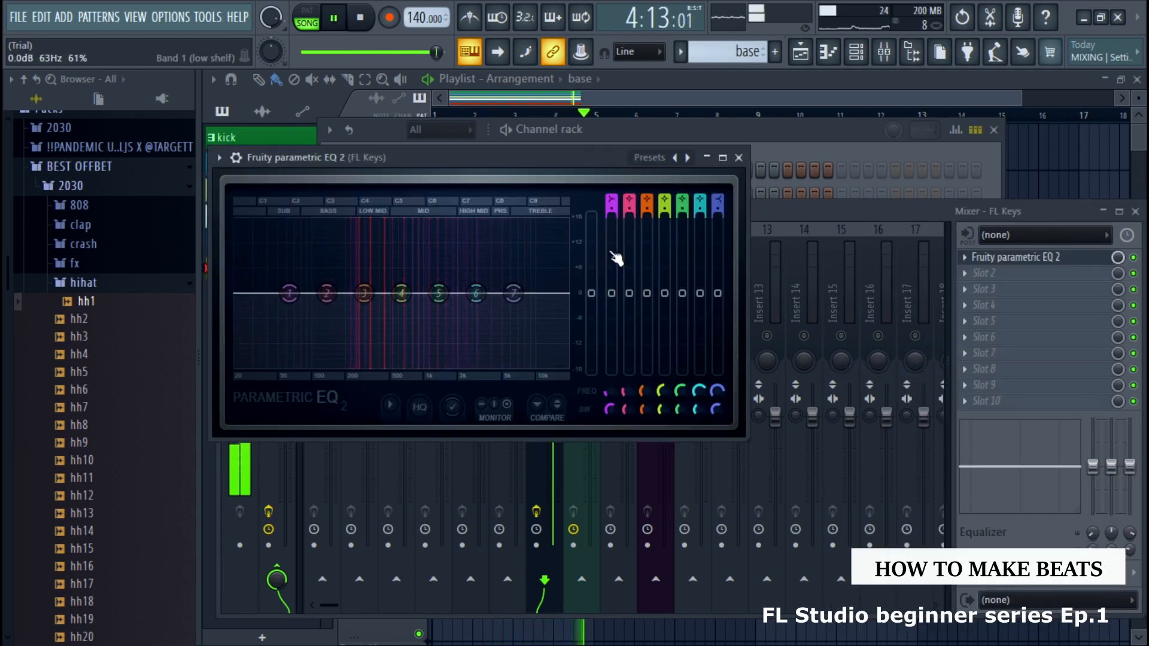
drag(533, 161, 665, 200)
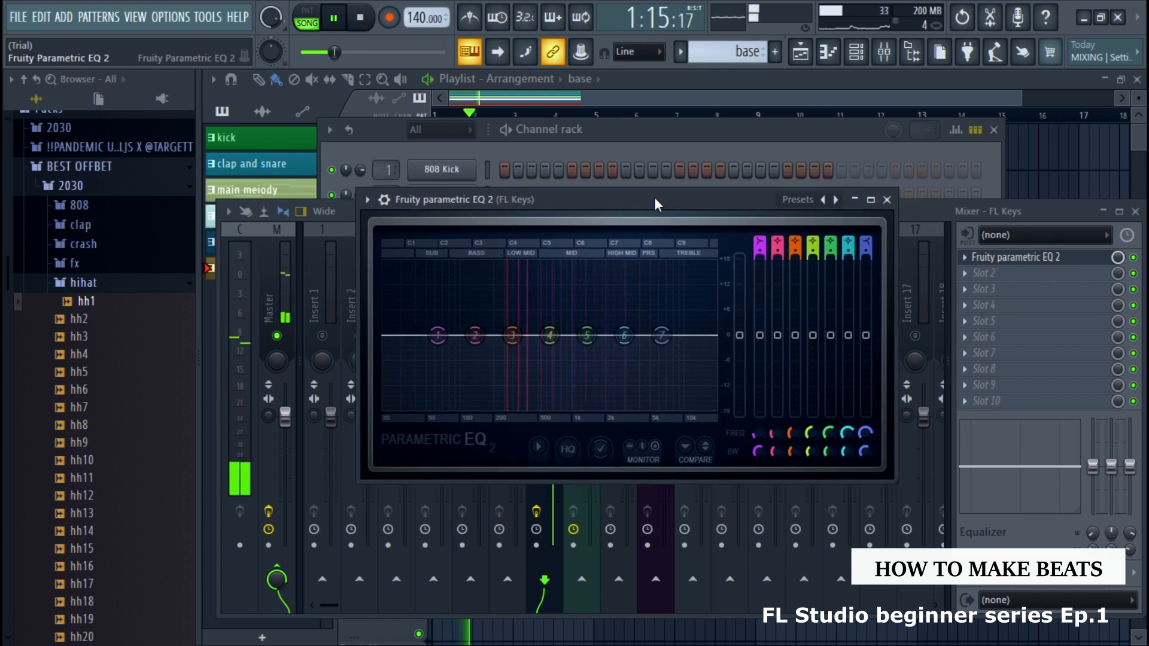
key(space)
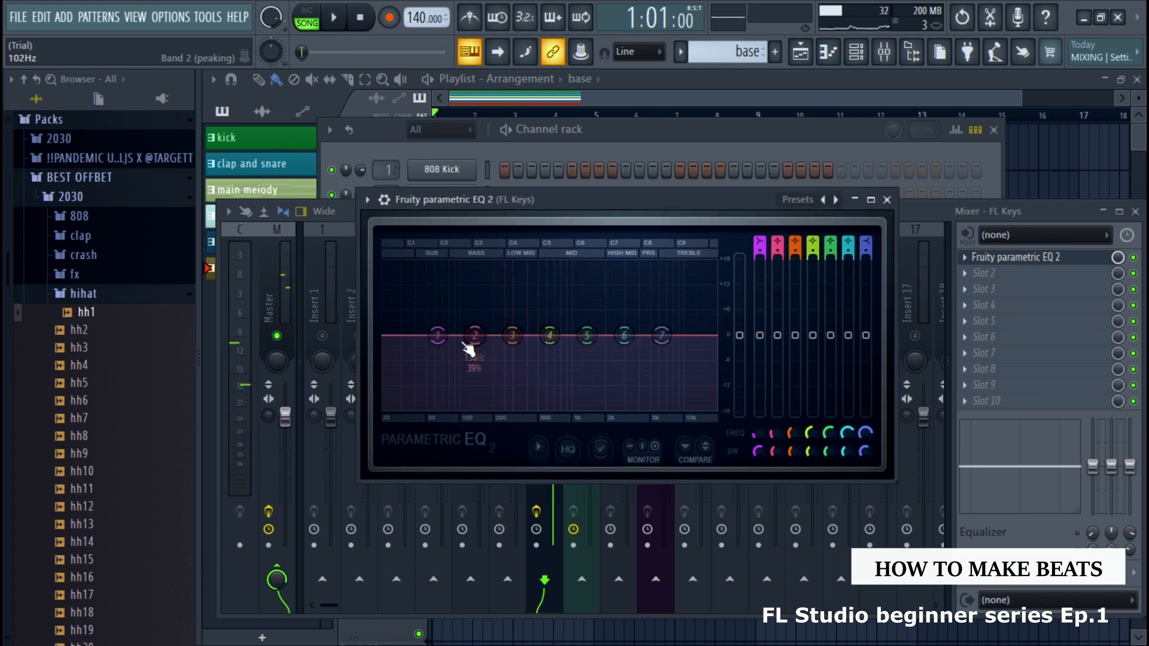
Load the Radio preset in the EQ, shift band 1 lower and band 7 slightly higher in frequency during playback, and close it
right_click(438, 338)
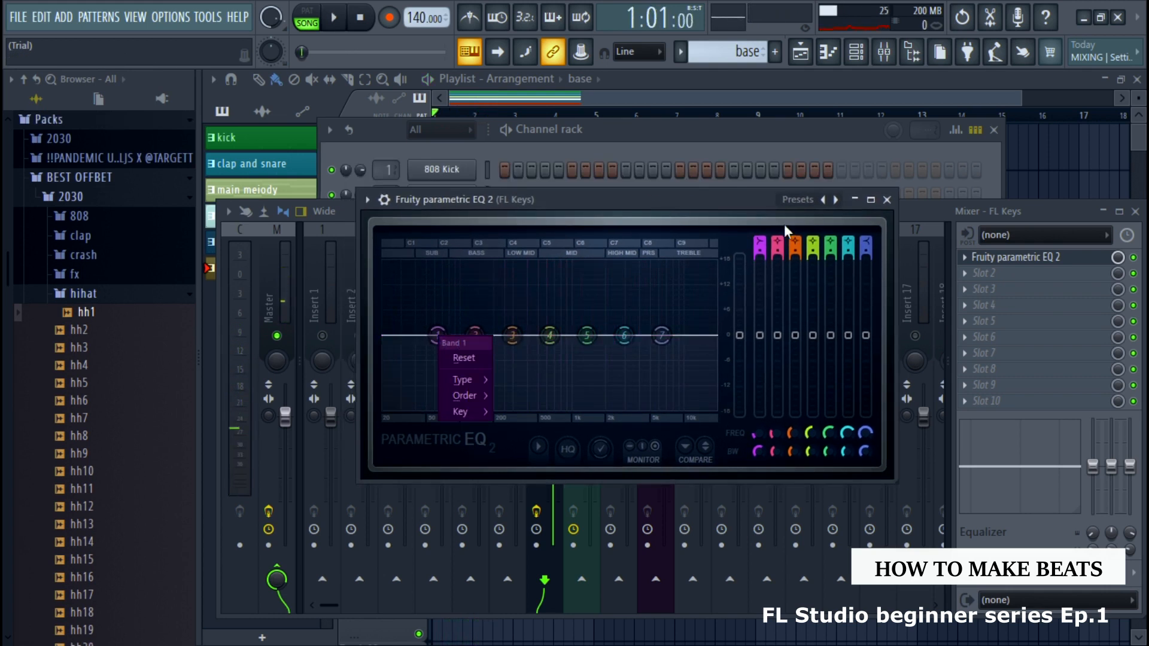
right_click(832, 204)
right_click(833, 204)
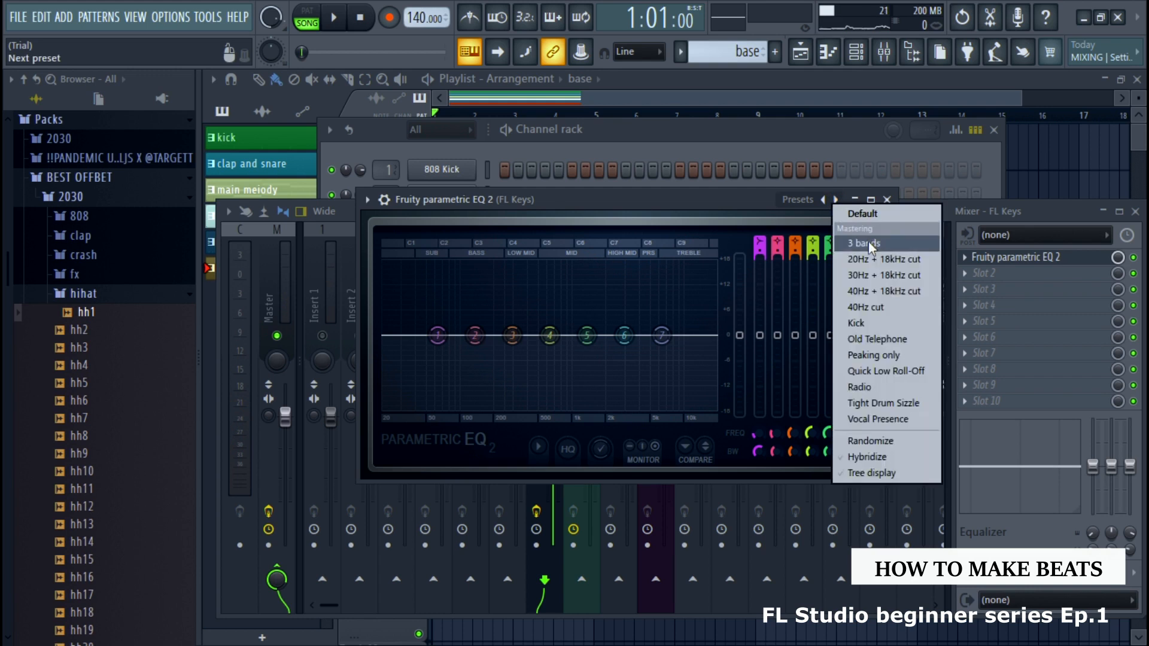
click(878, 386)
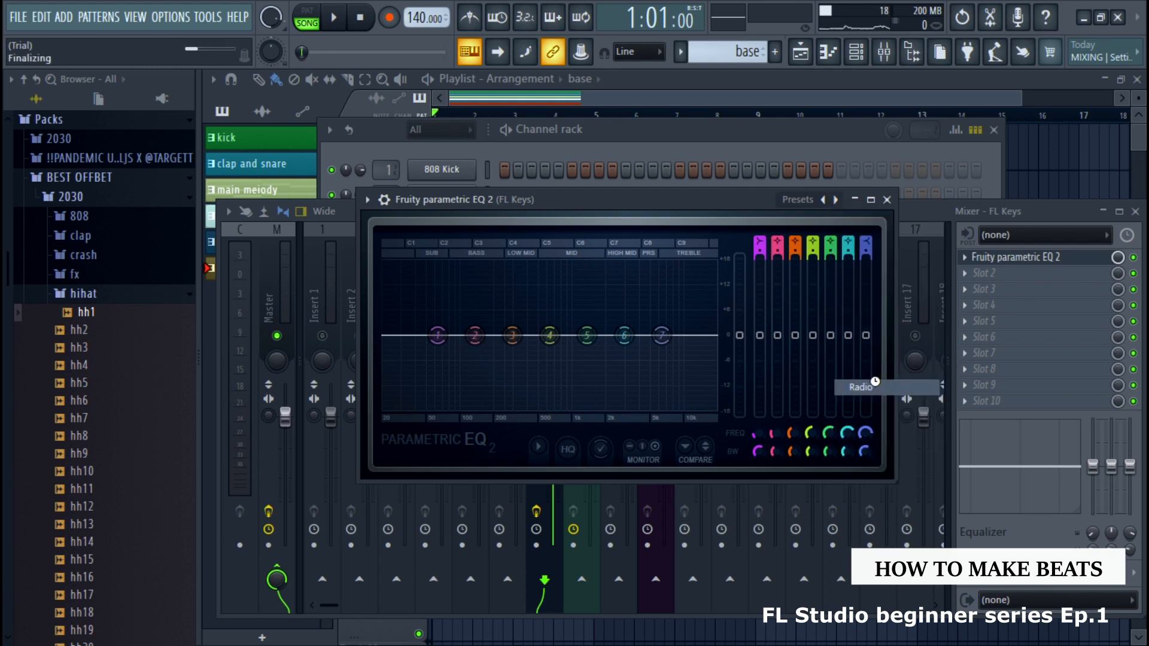
key(space)
drag(516, 409, 495, 404)
drag(642, 409, 653, 409)
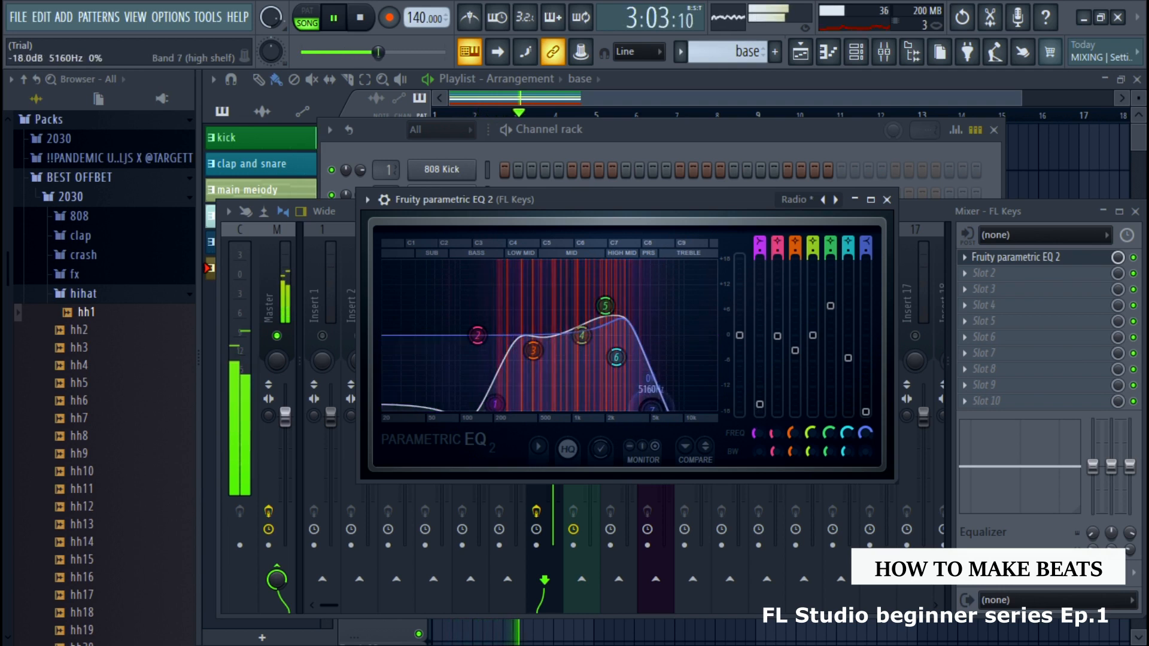
click(886, 199)
key(space)
Add Fruity Reeverb 2 to slot 2 of the FL Keys track, adjust its size and wet level during playback, and close it
click(963, 272)
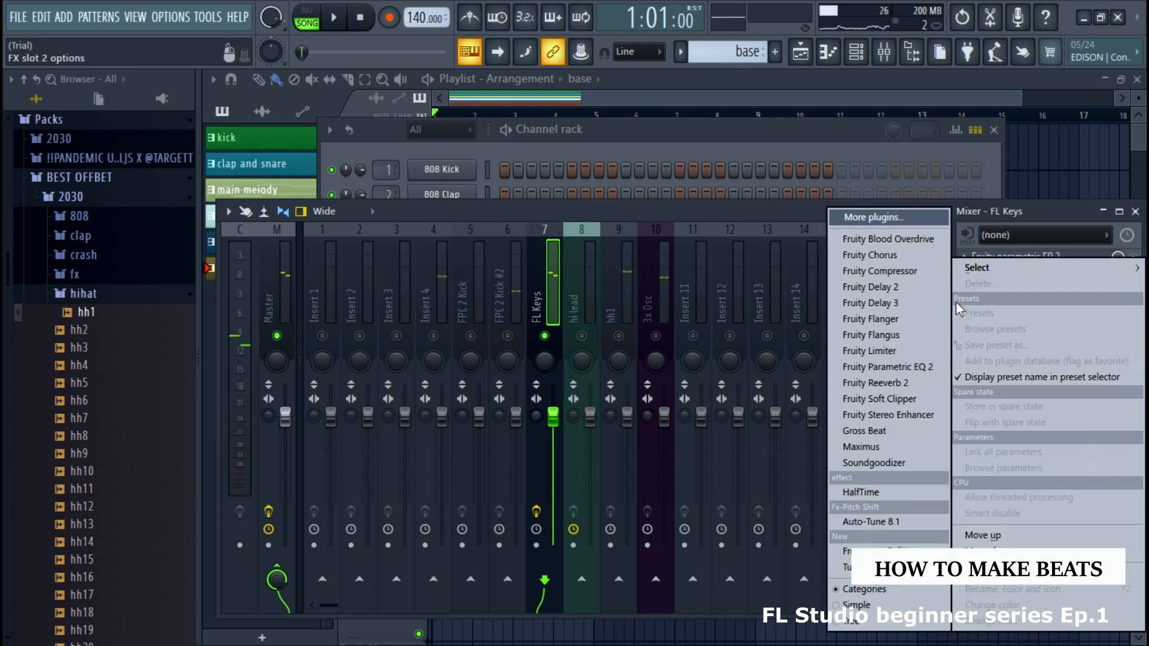
click(887, 383)
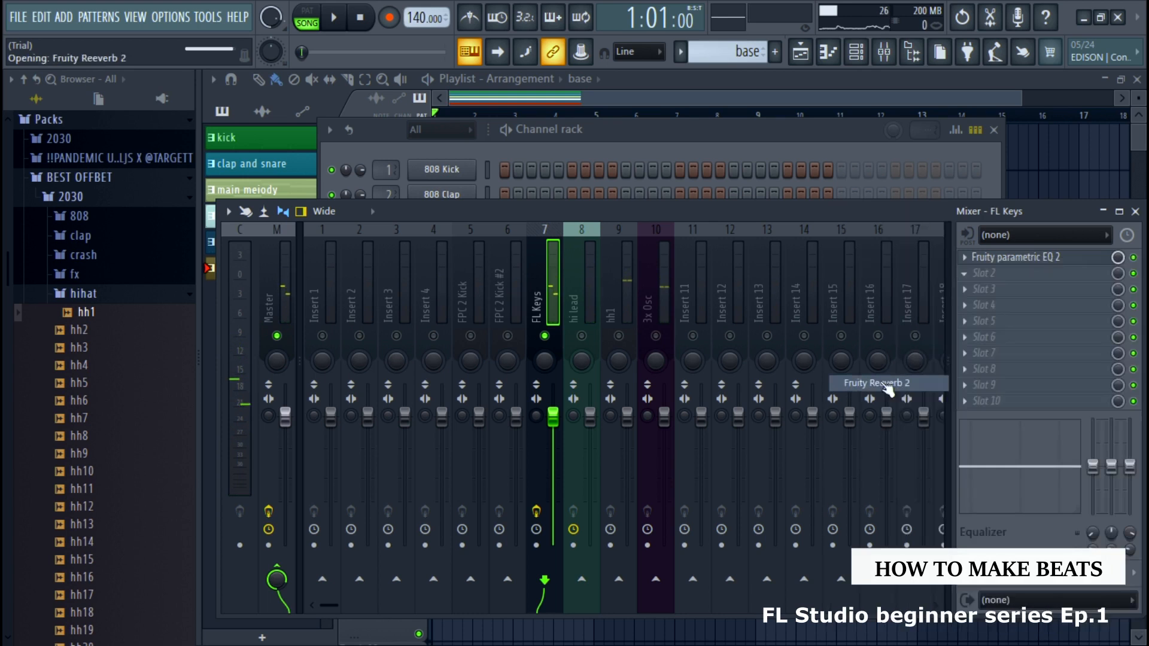
key(space)
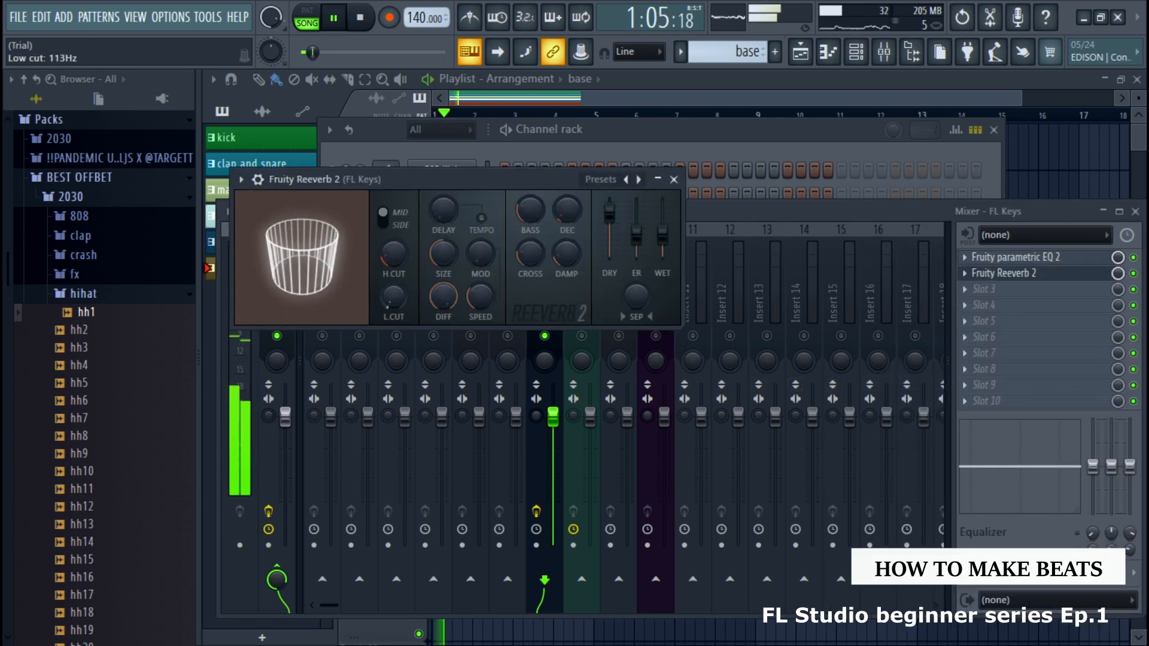
drag(444, 253, 444, 223)
mouse_move(662, 231)
mouse_down()
mouse_move(662, 211)
mouse_move(643, 237)
mouse_up()
click(674, 179)
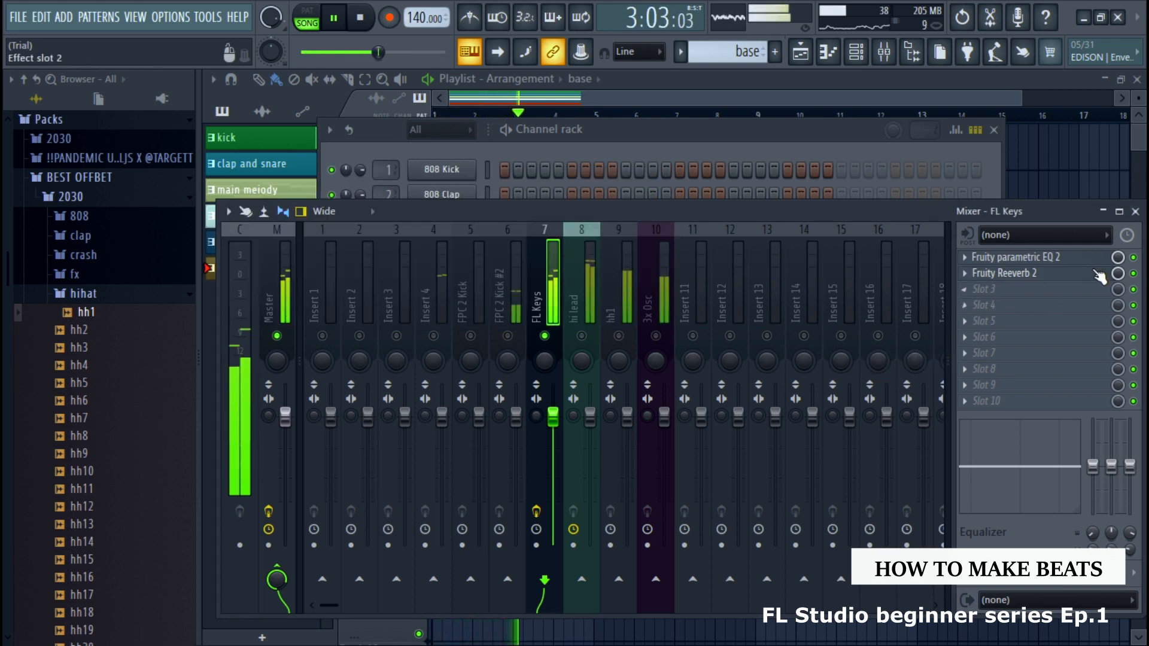
Close the channel rack and compare the soloed FL Keys sound with Fruity Parametric EQ 2 switched off and on in the mixer
click(1135, 212)
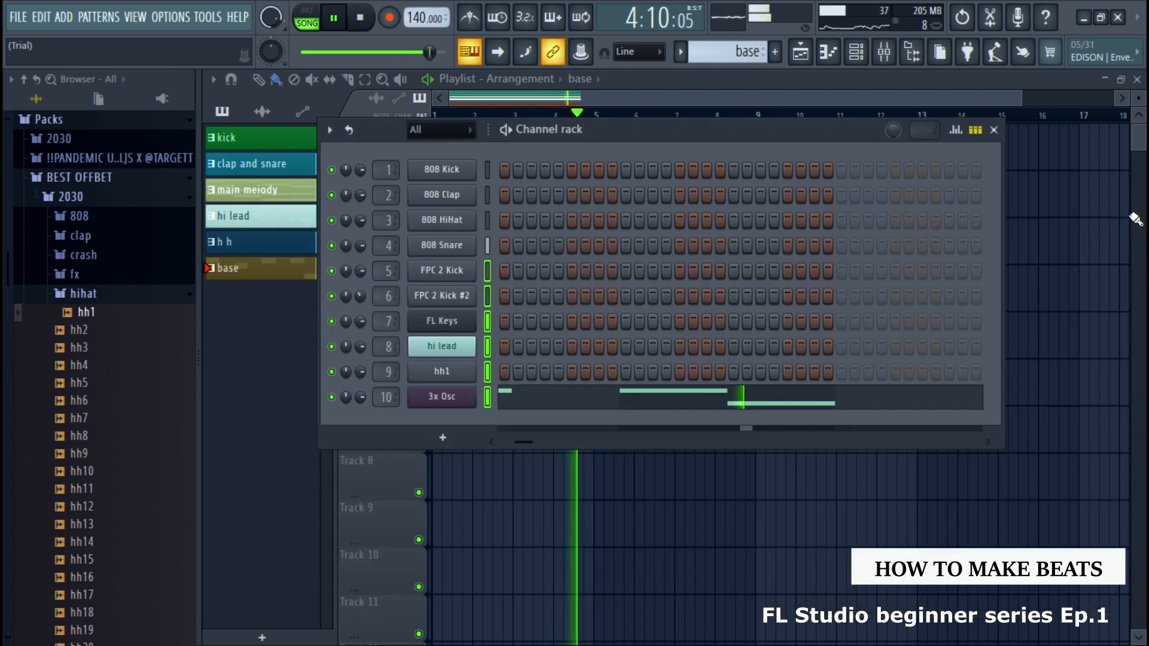
click(869, 55)
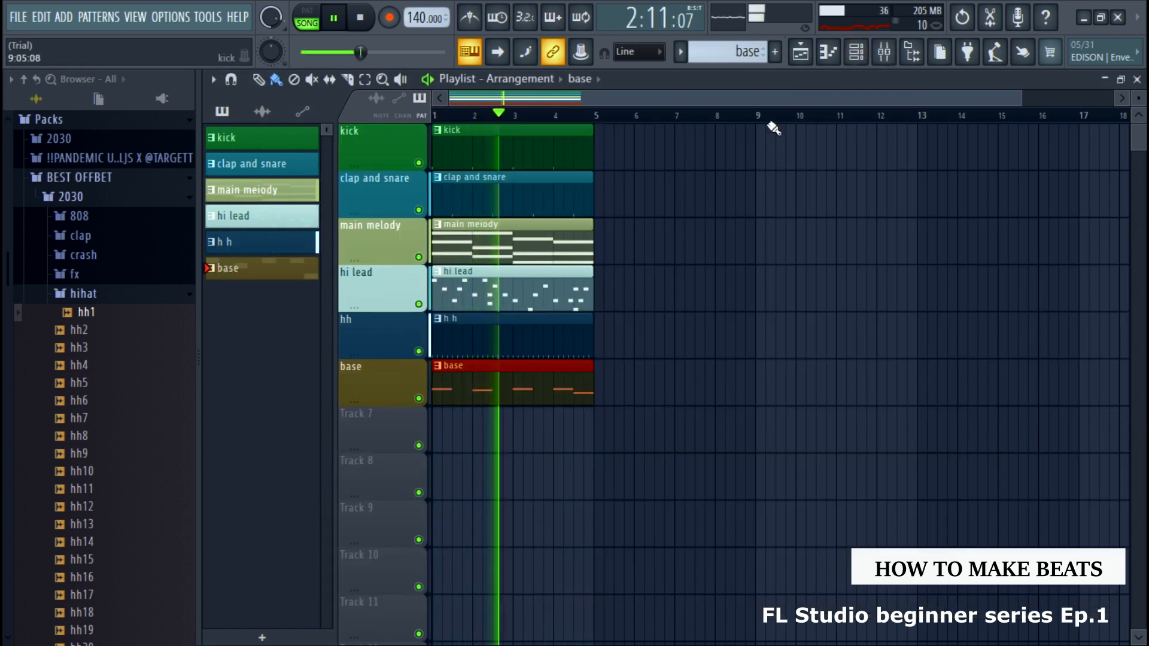
click(884, 52)
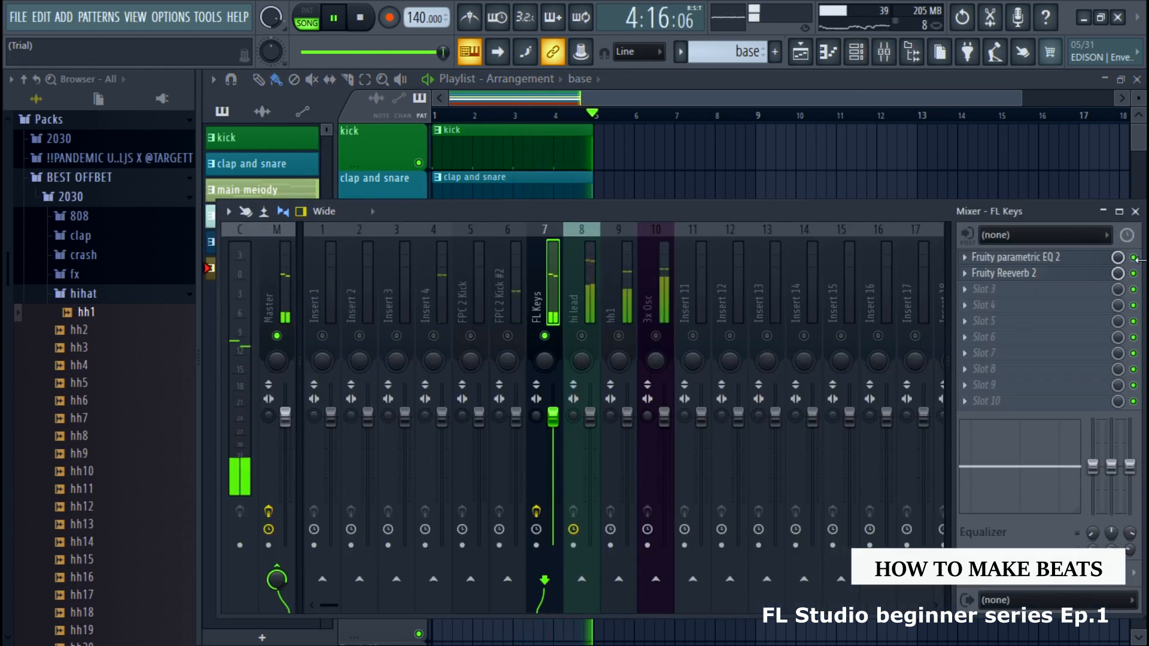
click(1133, 258)
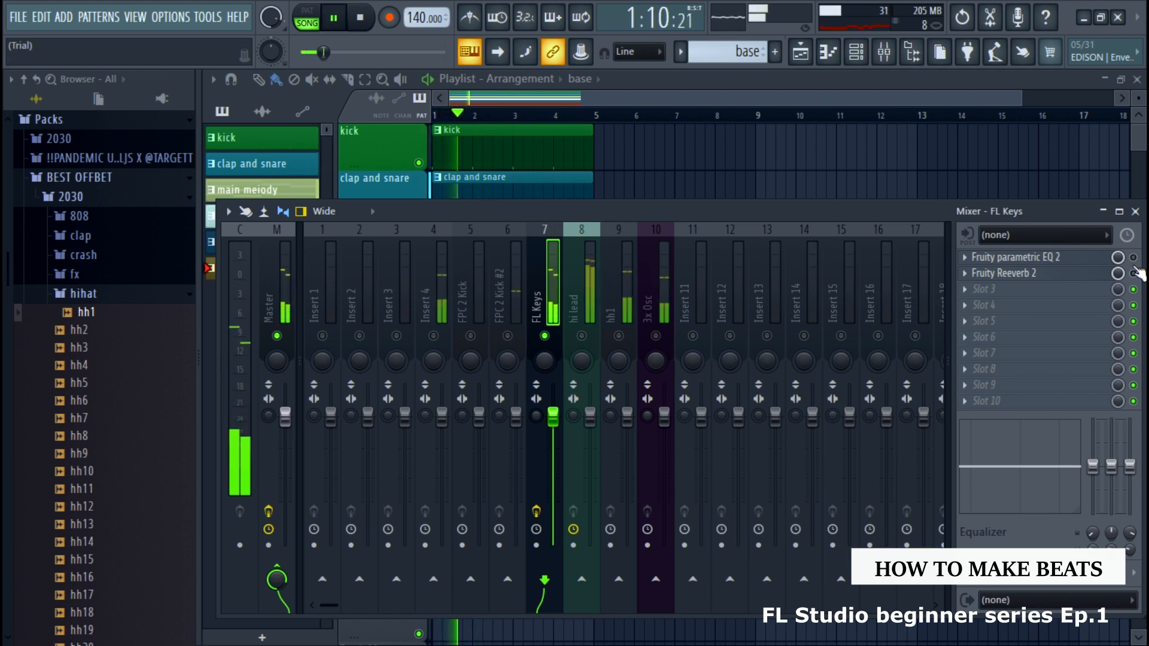
click(1133, 257)
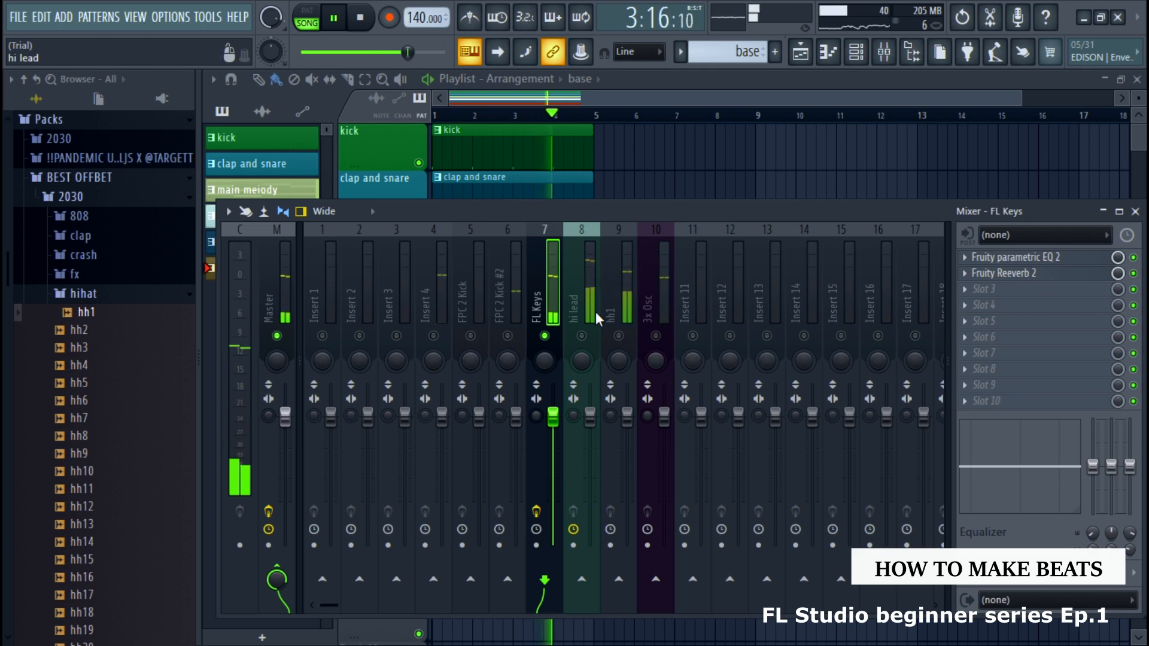
key(space)
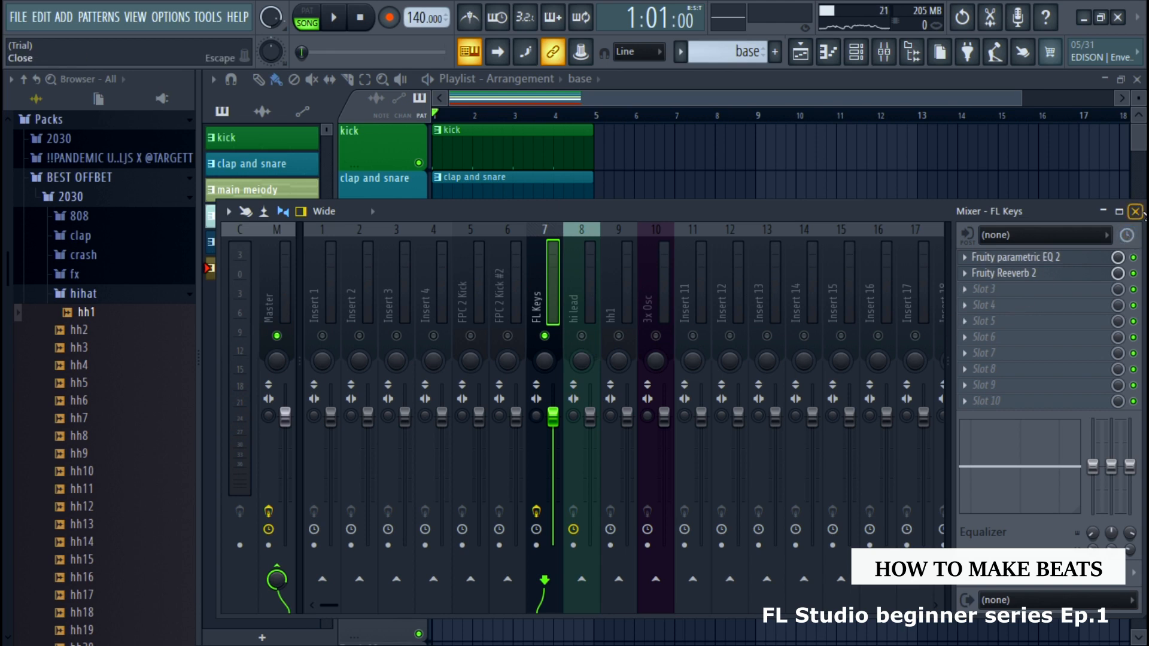
Close the mixer, then duplicate all six pattern clips in the playlist four times so they fill bars 1 to 20
click(1136, 212)
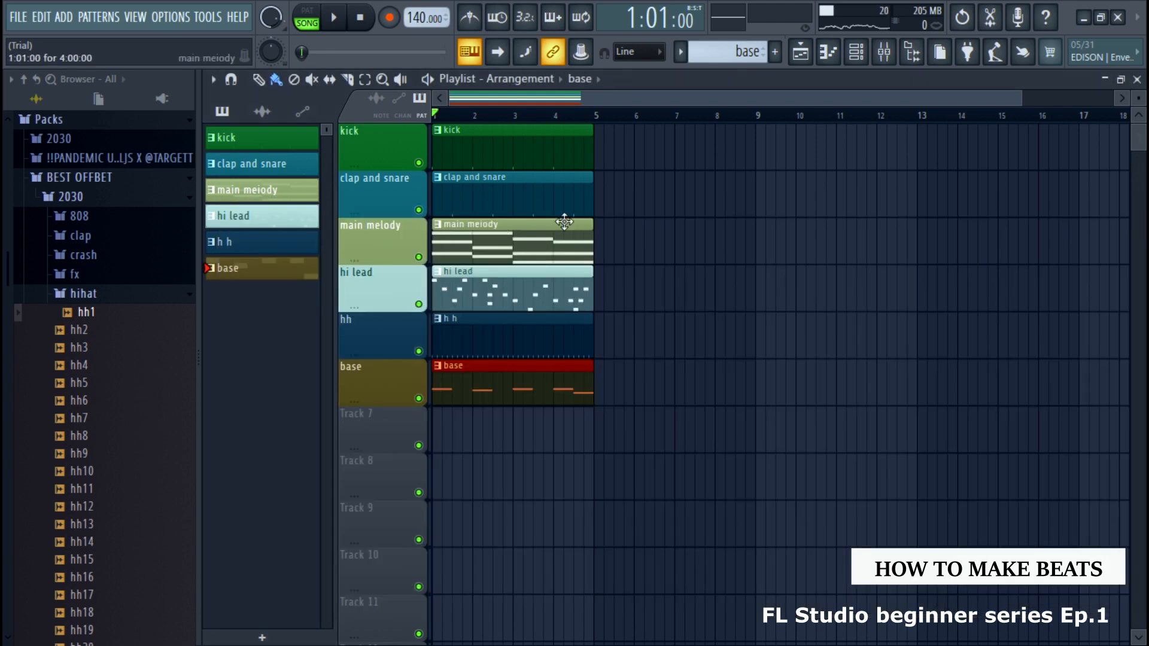
scroll(557, 221, down, 3)
scroll(605, 225, up, 3)
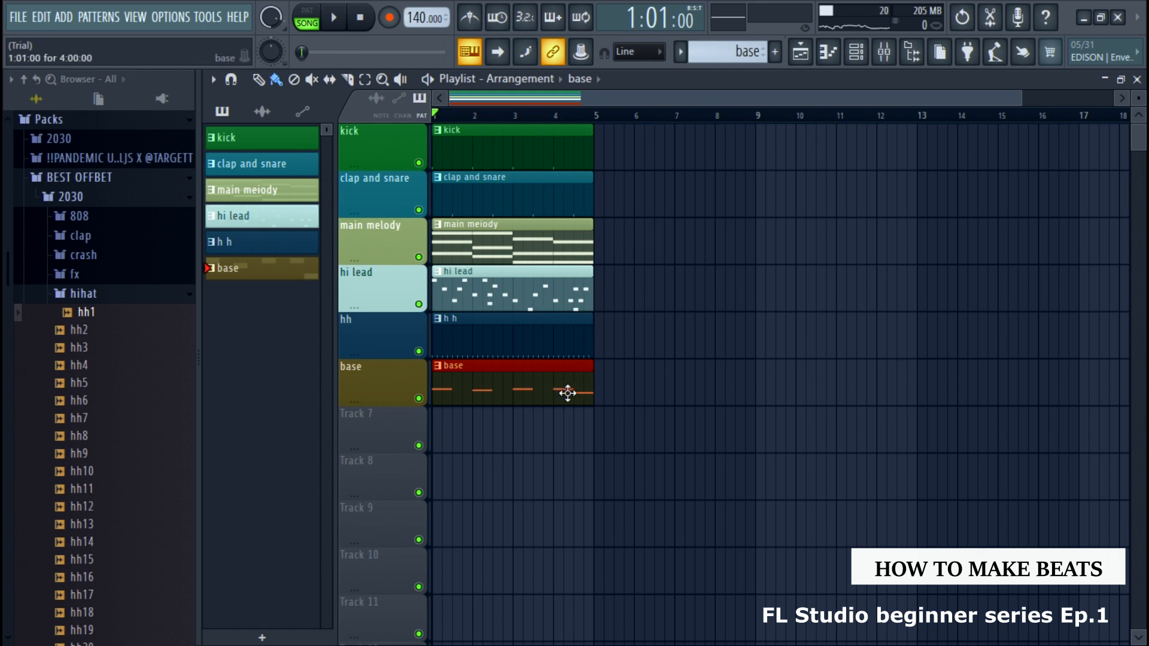
key(ctrl+a)
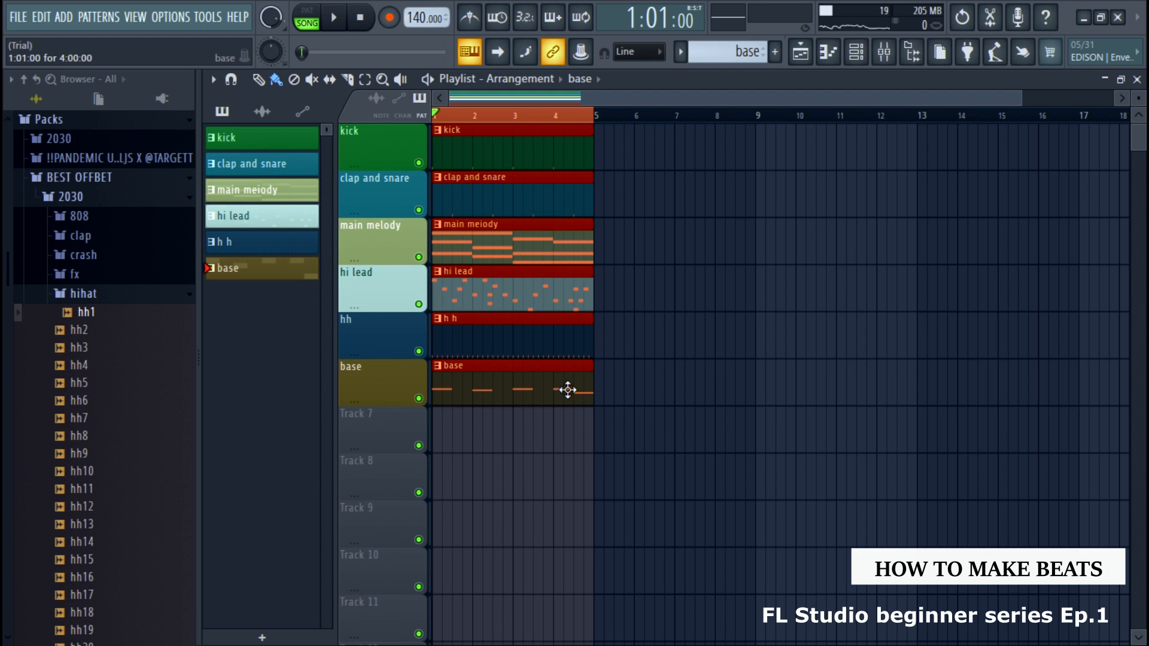
key(ctrl+b)
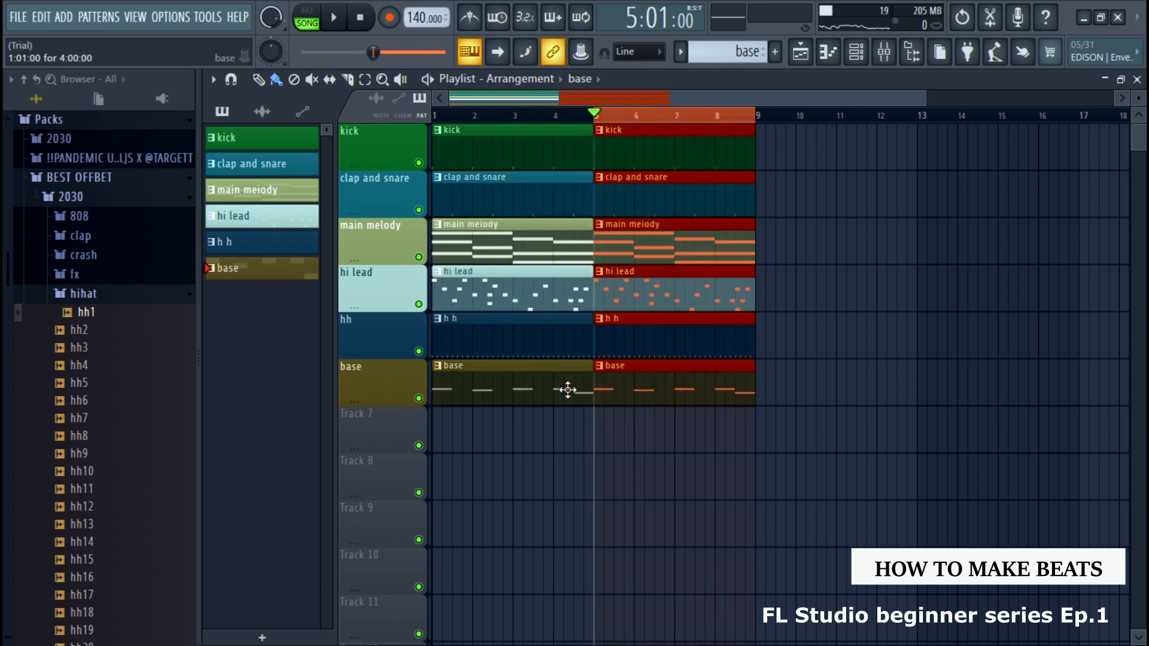
key(ctrl+b)
key(ctrl+b)
key(ctrl+b)
click(621, 426)
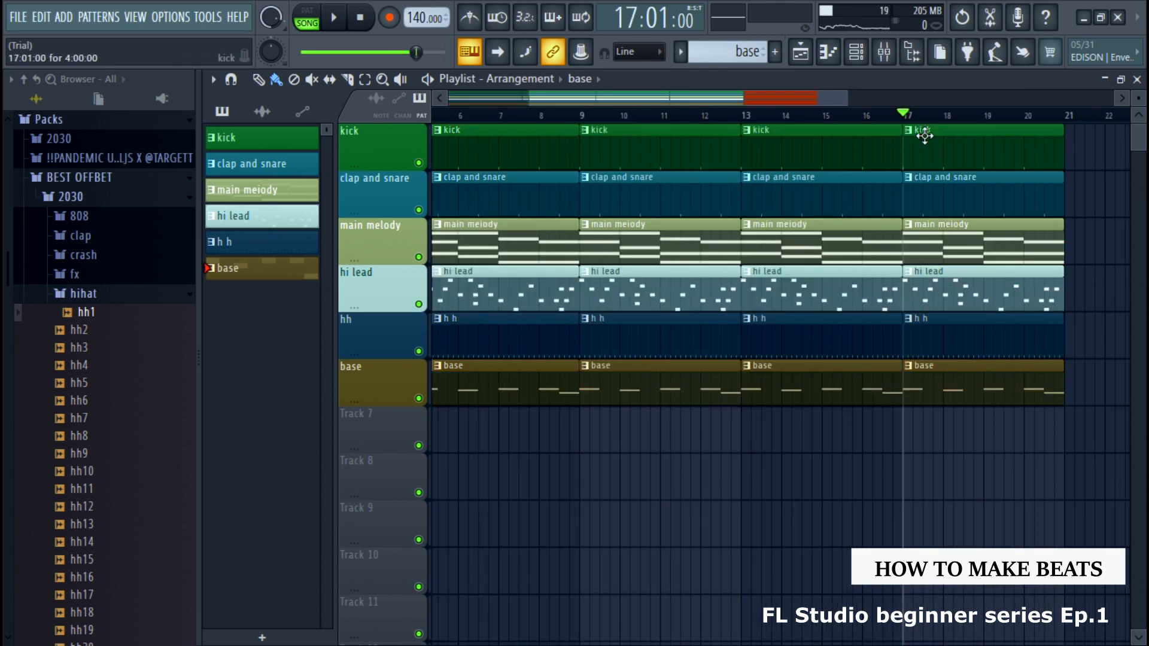
Delete the hh, base, hi lead, clap and snare, and kick clips from bars 1 to 4, keeping only main melody
mouse_move(903, 113)
mouse_down()
mouse_move(580, 115)
mouse_move(313, 144)
mouse_up()
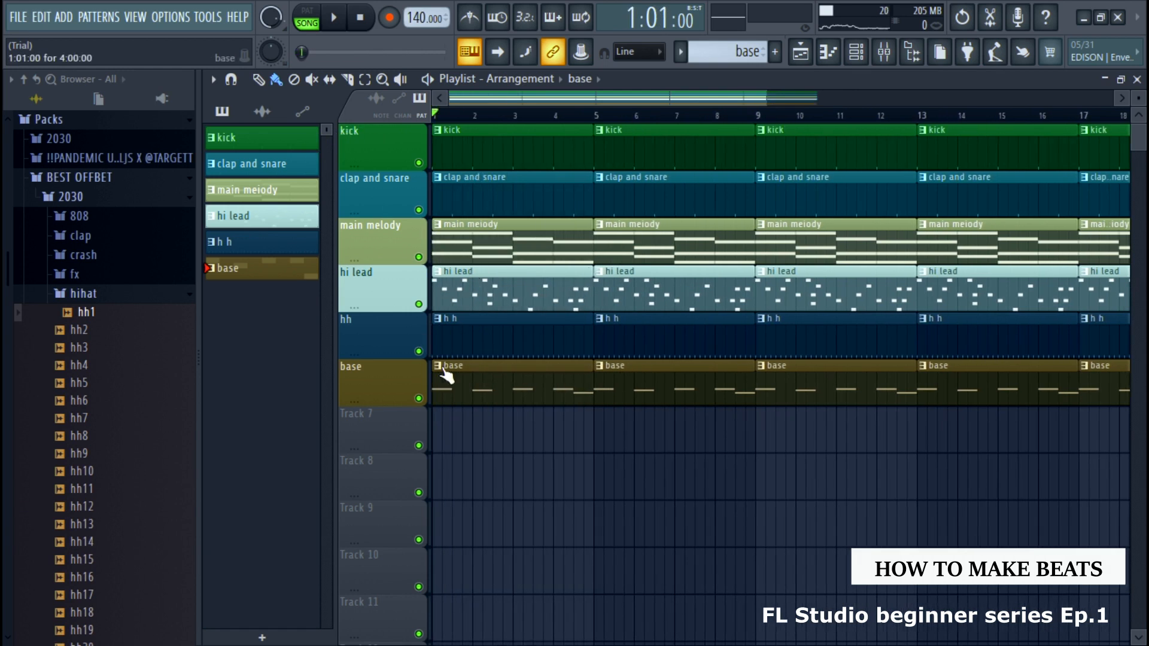
click(471, 351)
key(Delete)
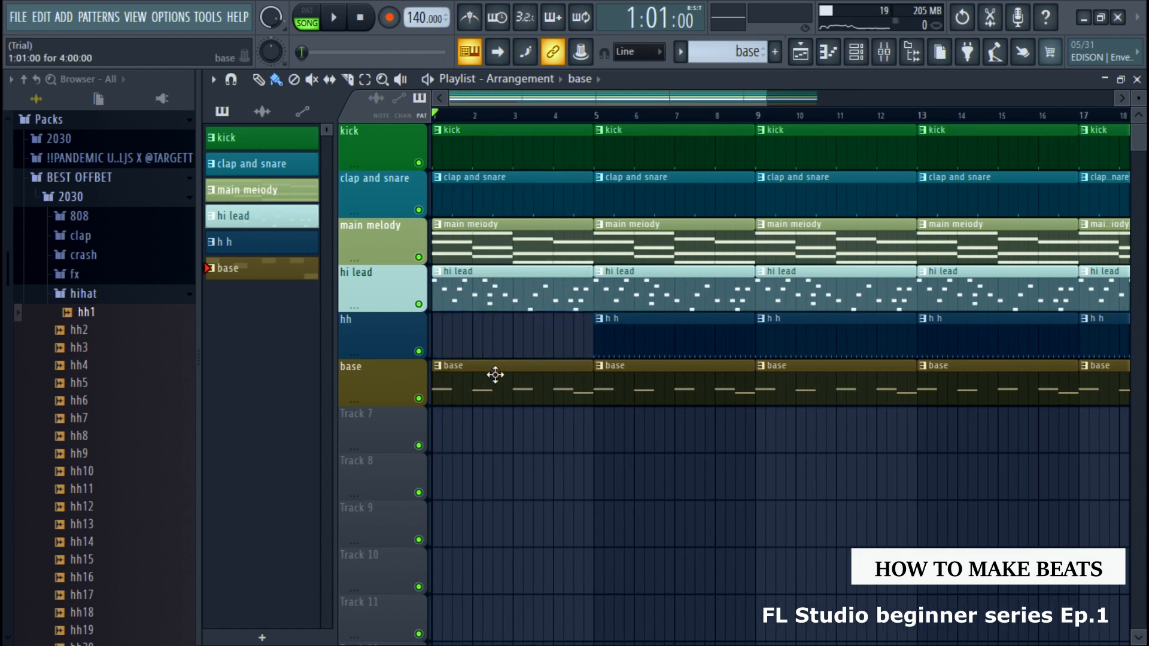
right_click(500, 371)
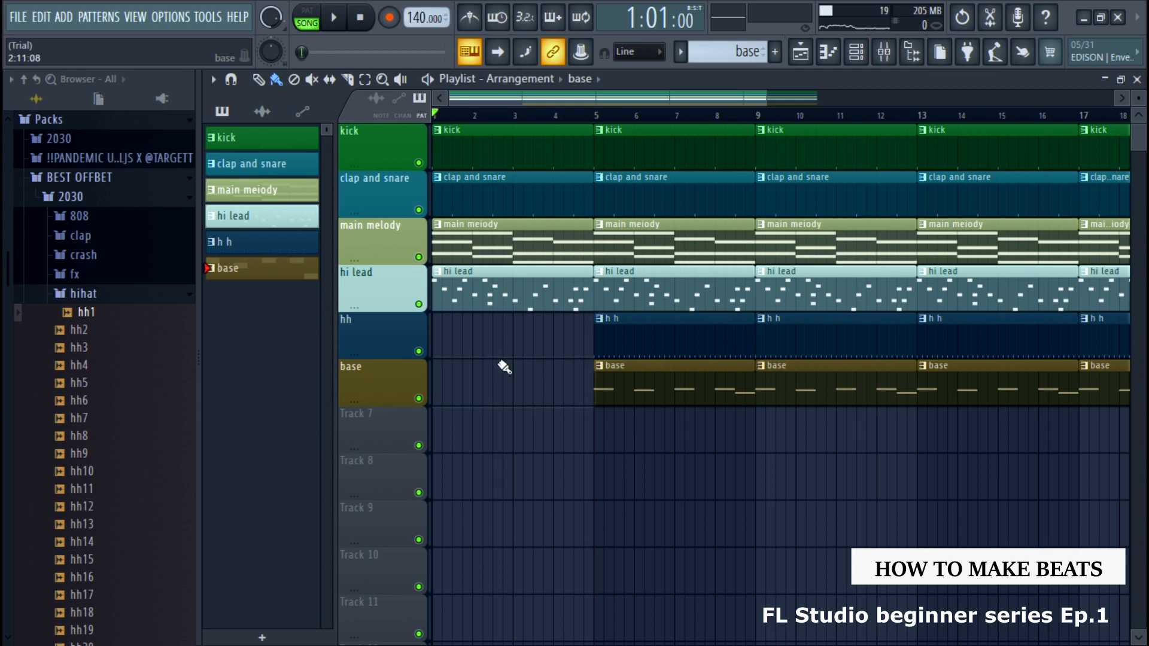
right_click(513, 299)
right_click(505, 203)
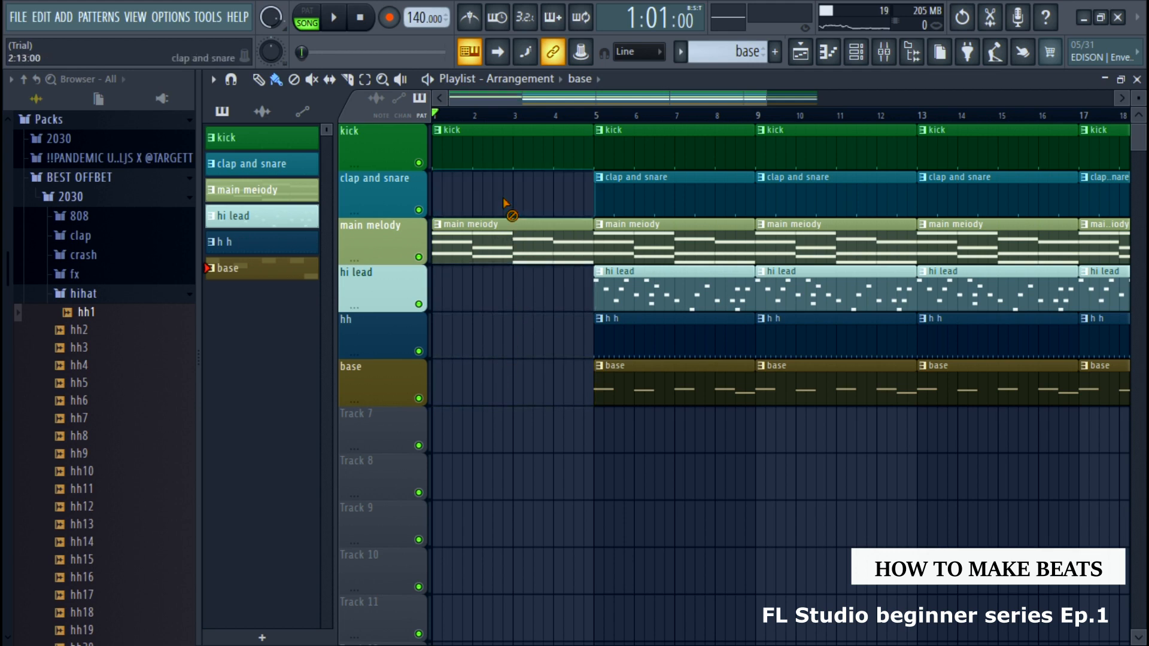
right_click(501, 164)
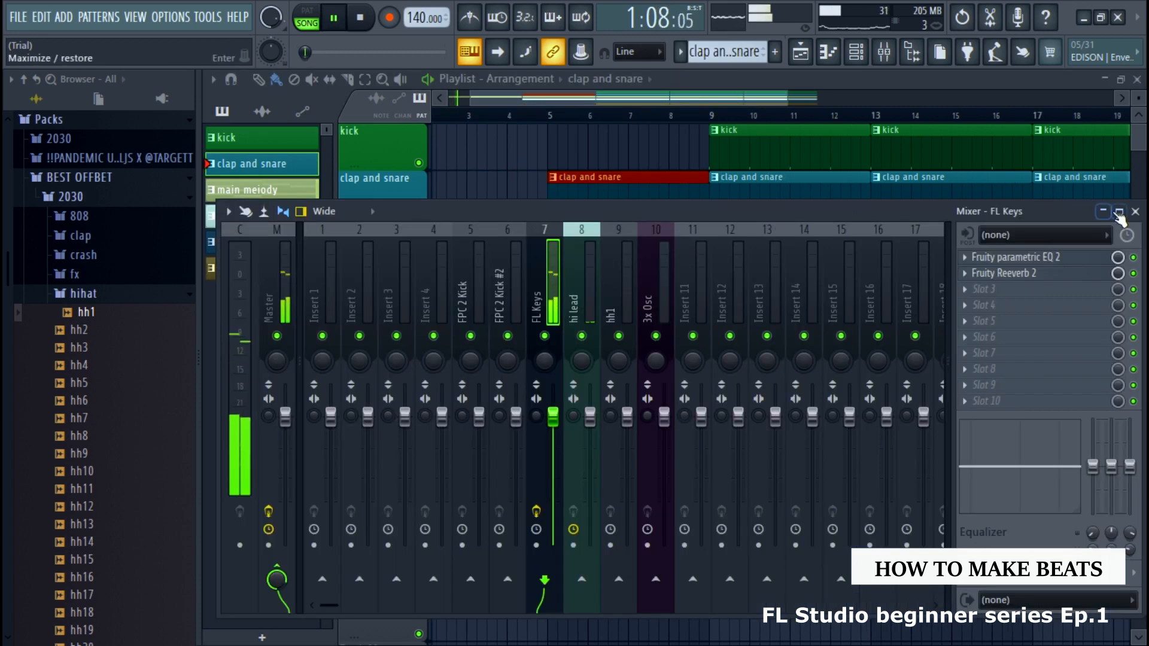
Close the mixer, remove the base clip at bar 9 during playback, and stop after listening to the rest of the arrangement
click(1135, 211)
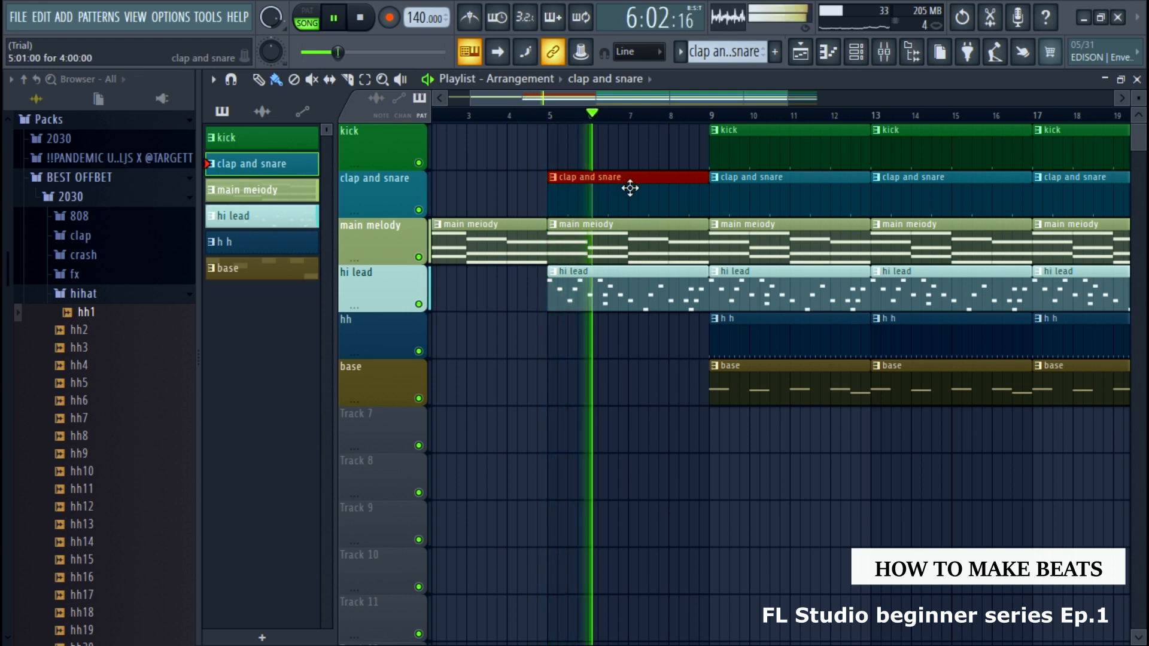
right_click(754, 382)
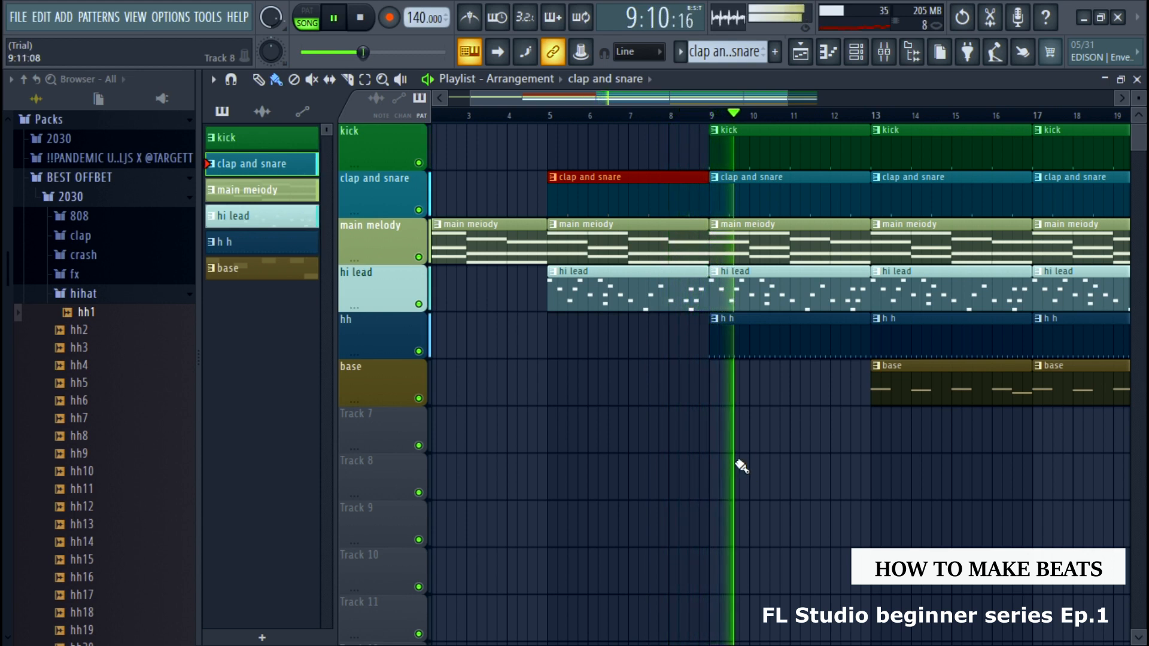
drag(591, 95, 723, 120)
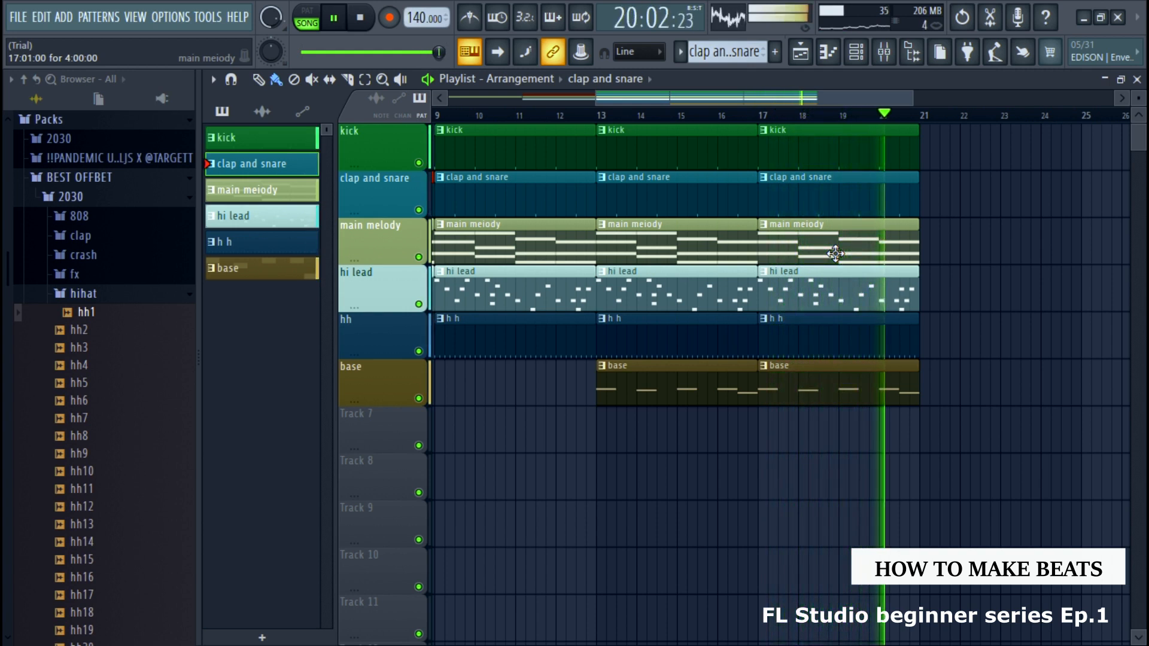
key(space)
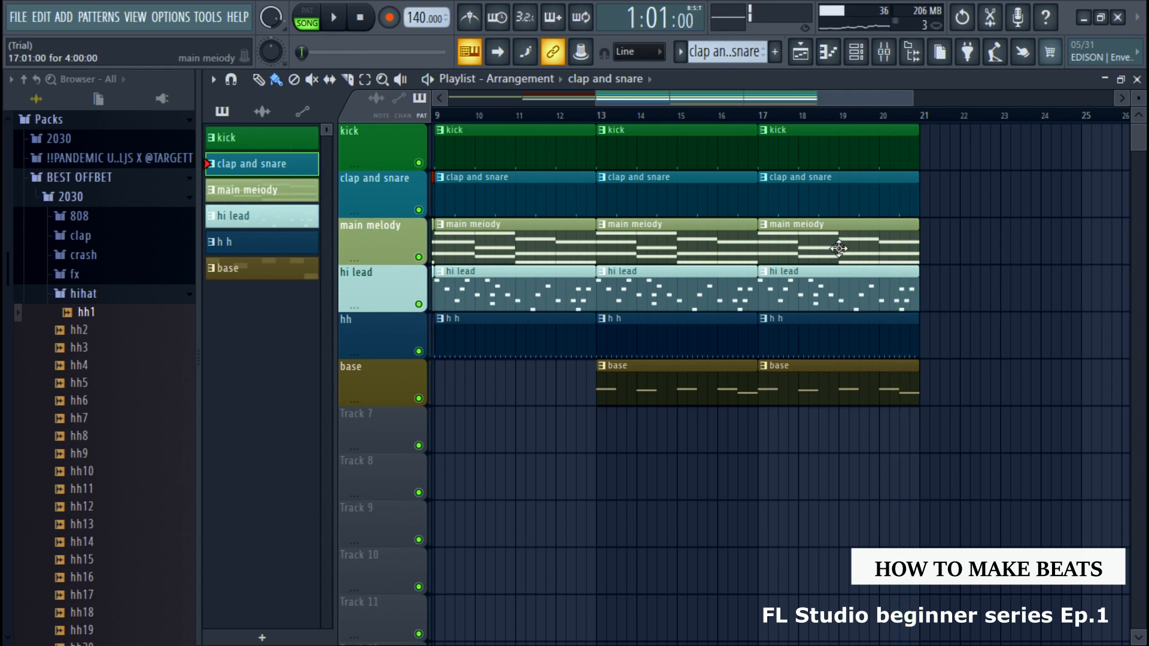
mouse_move(845, 102)
mouse_down()
mouse_move(720, 101)
mouse_move(1035, 105)
mouse_up()
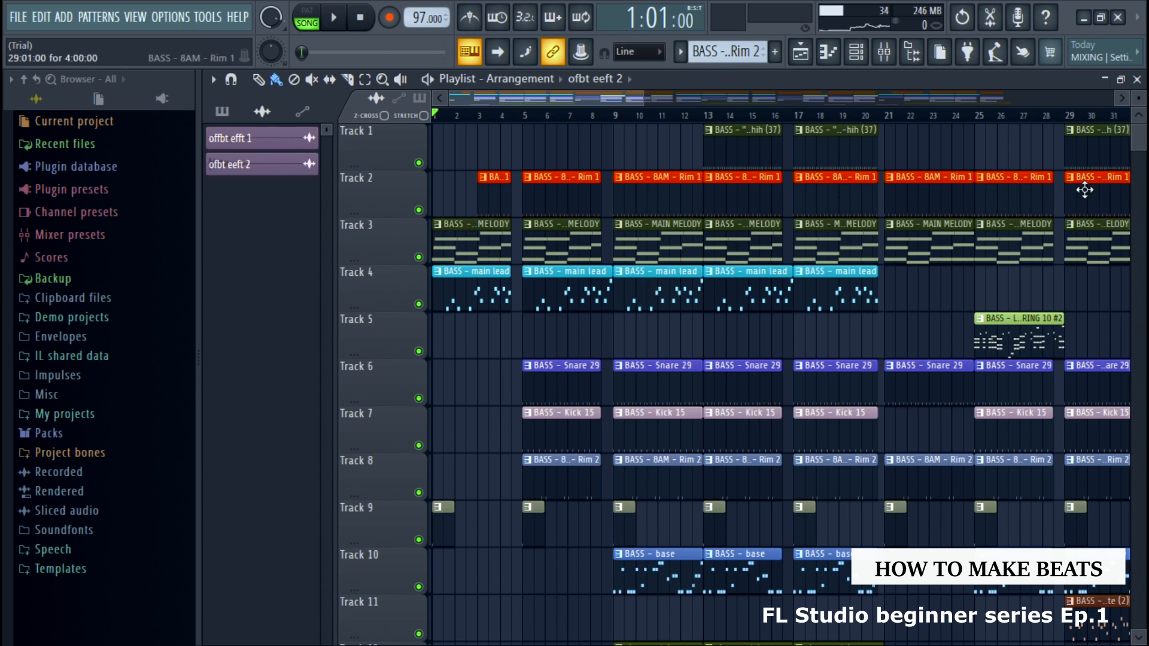
Export the 97 BPM project's full song as an MP3 file named "fl sample" and start the rendering
drag(624, 94, 604, 119)
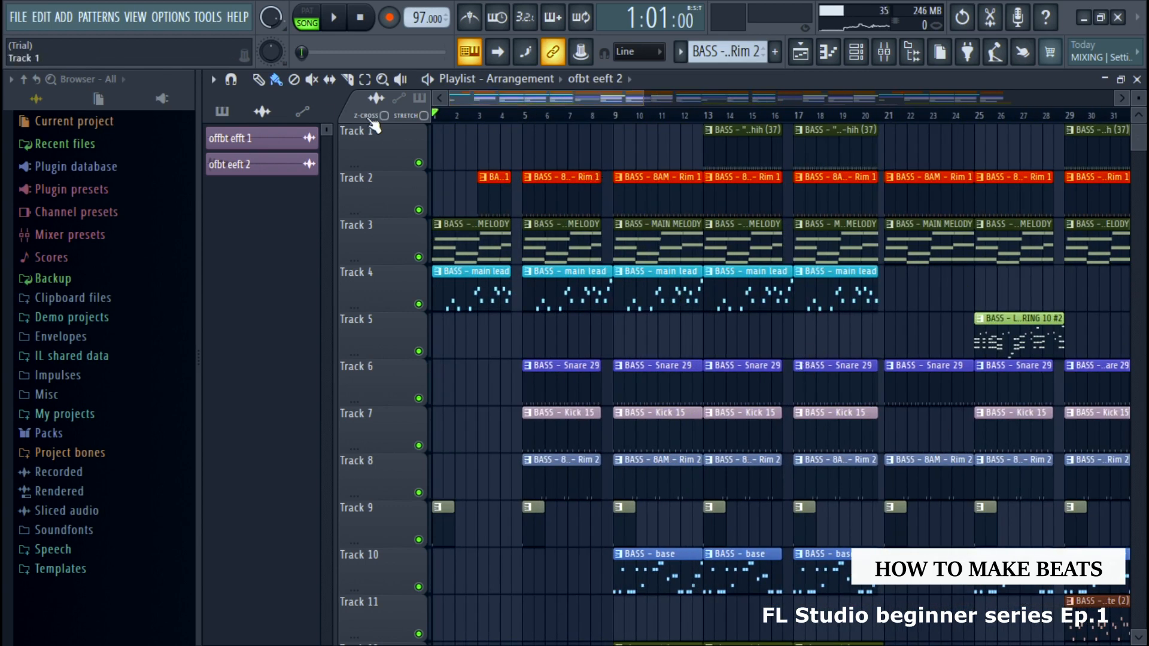
click(19, 18)
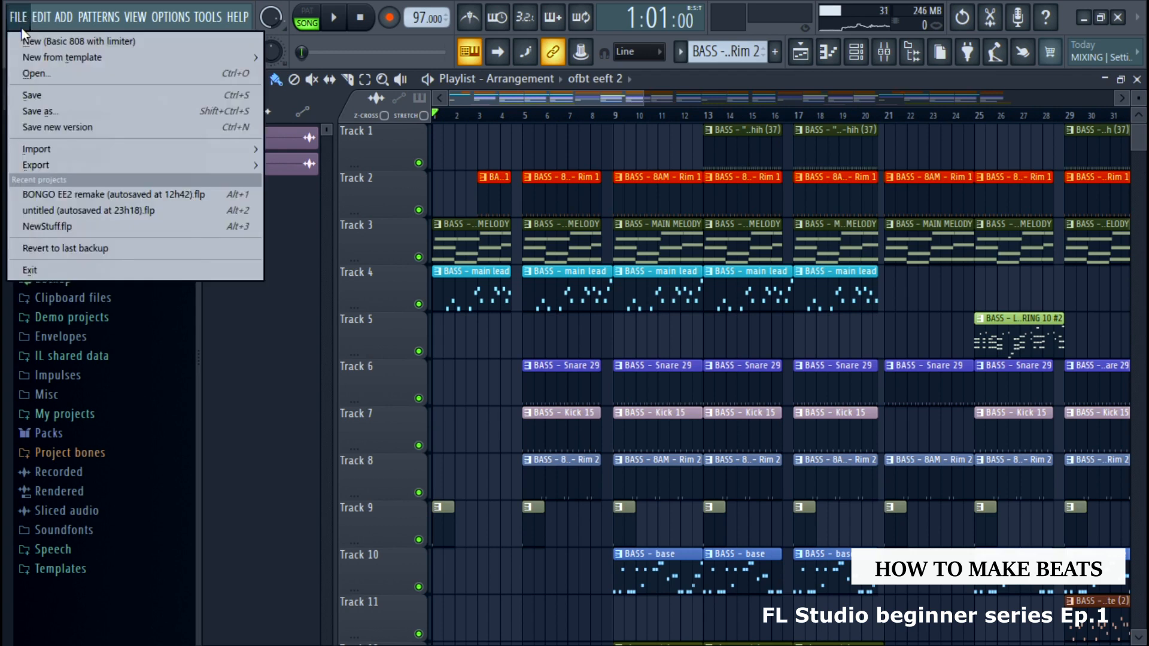
mouse_move(44, 167)
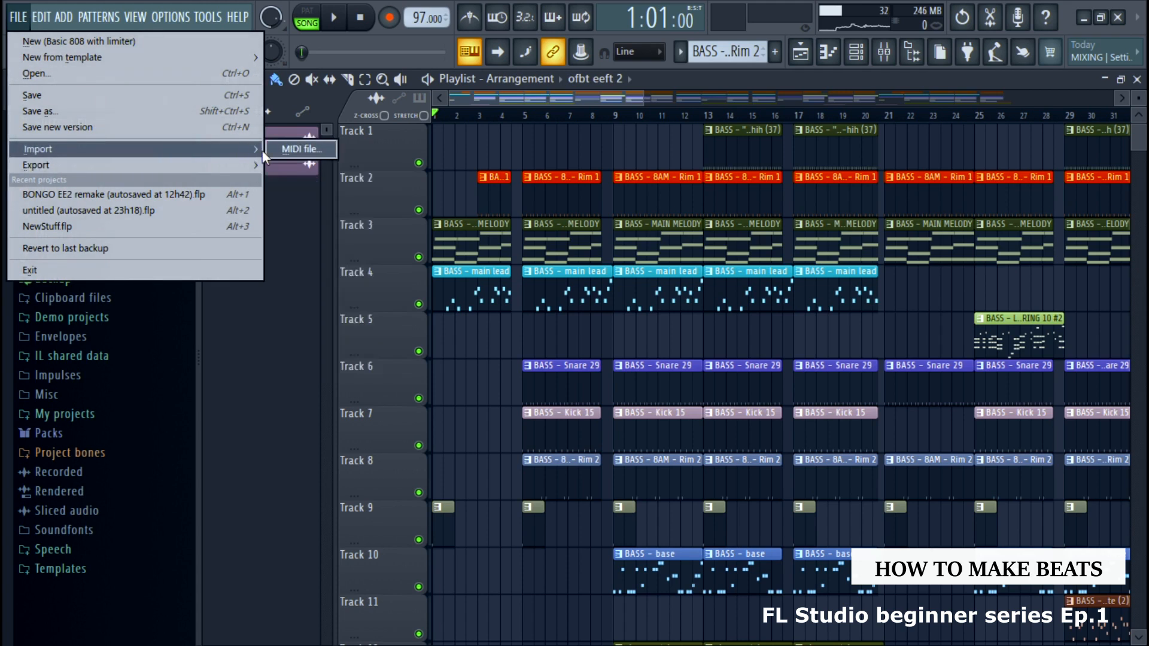
mouse_move(98, 160)
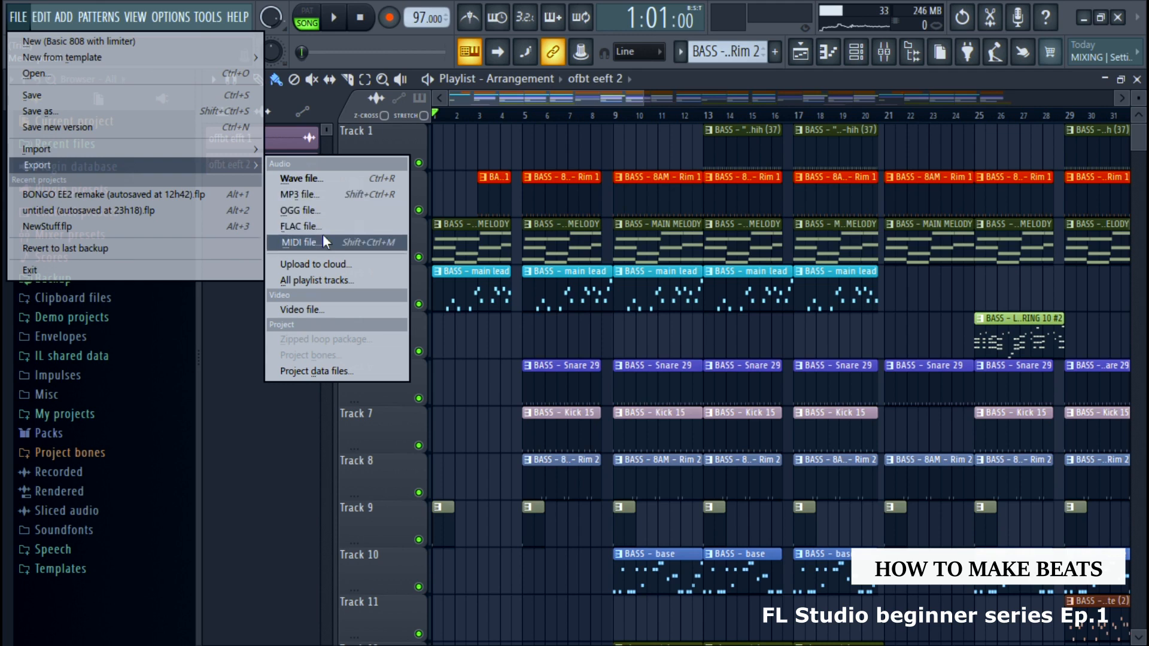
click(322, 201)
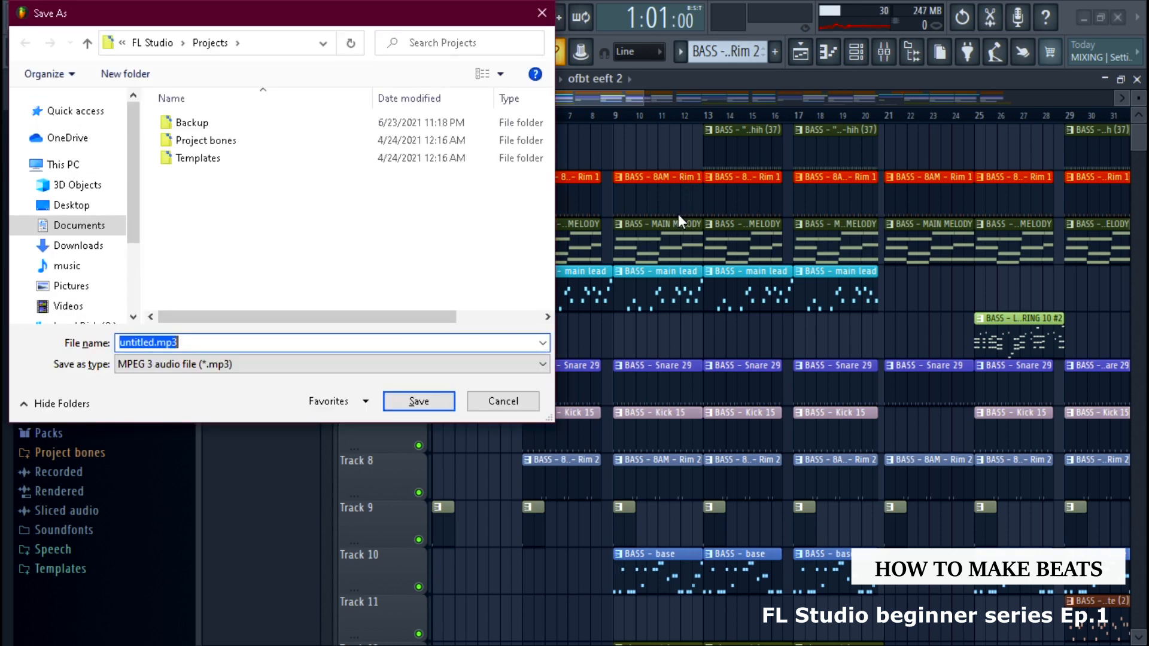
key(BackSpace)
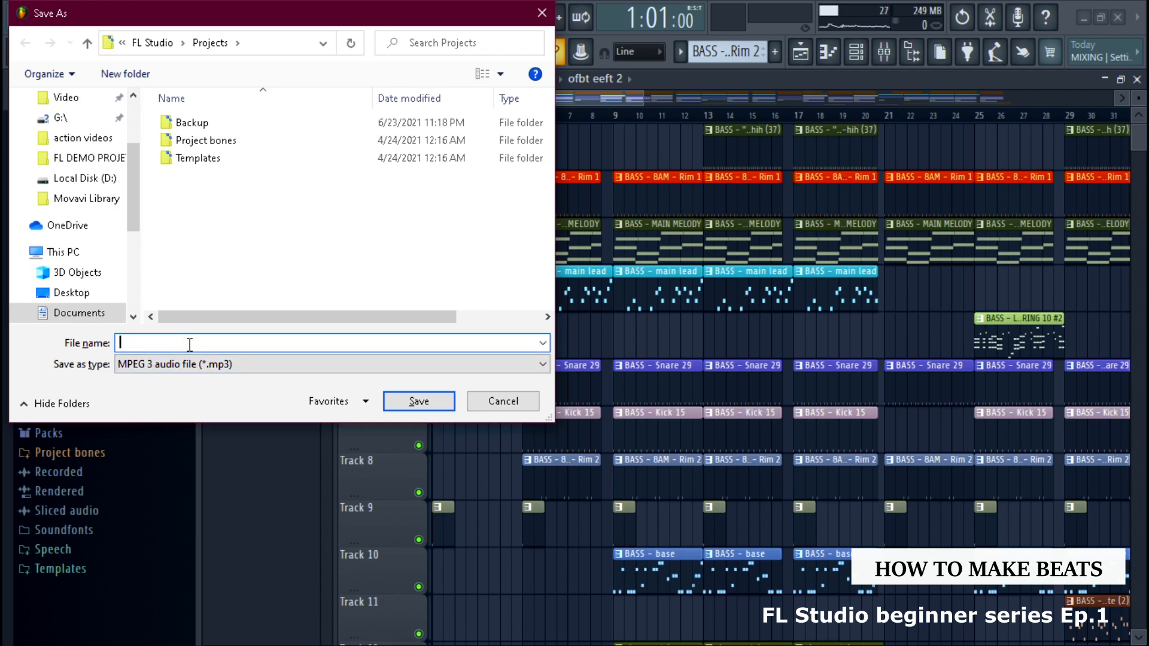
text(fl sample)
click(419, 401)
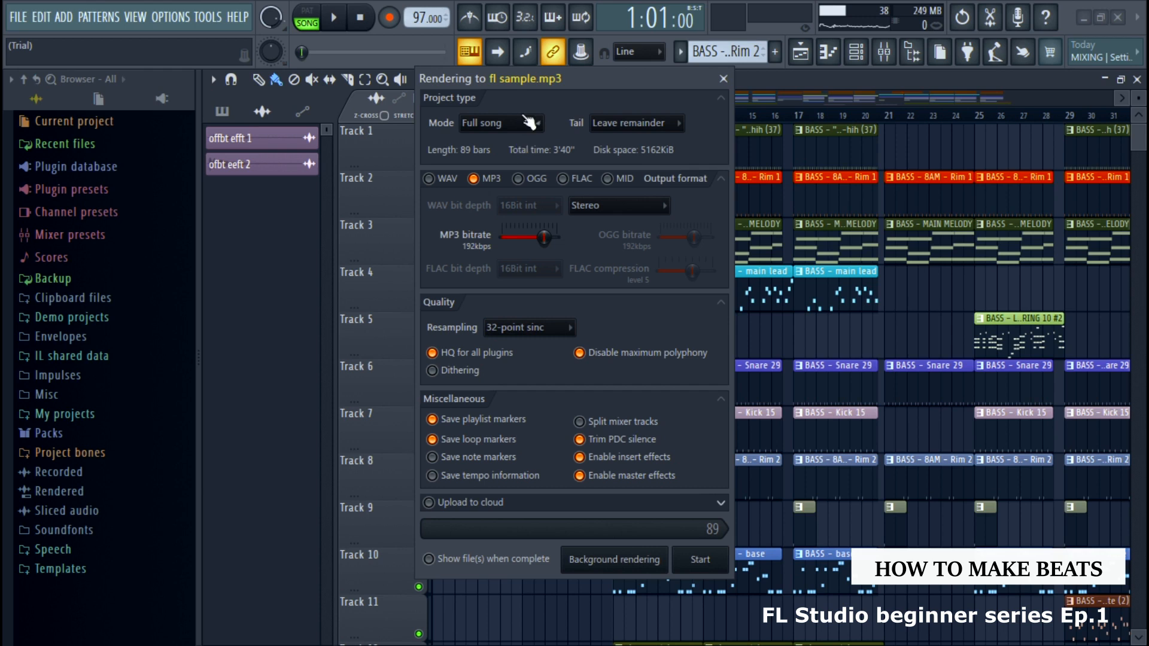
mouse_move(608, 73)
mouse_down()
mouse_move(639, 103)
mouse_move(626, 65)
mouse_up()
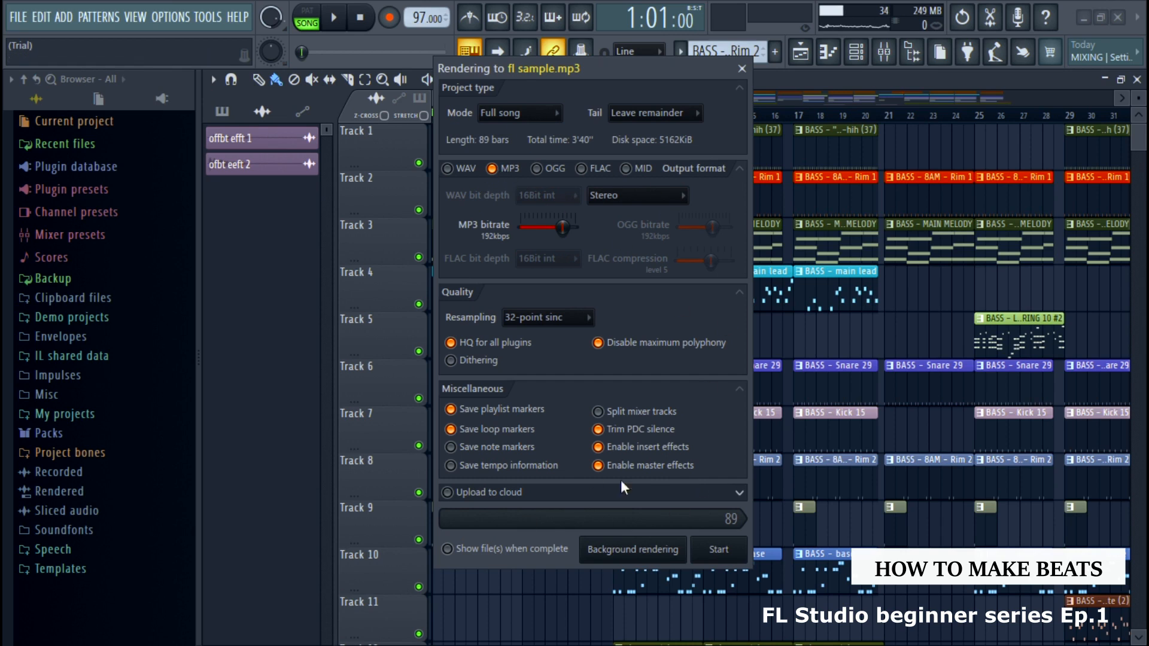
click(717, 555)
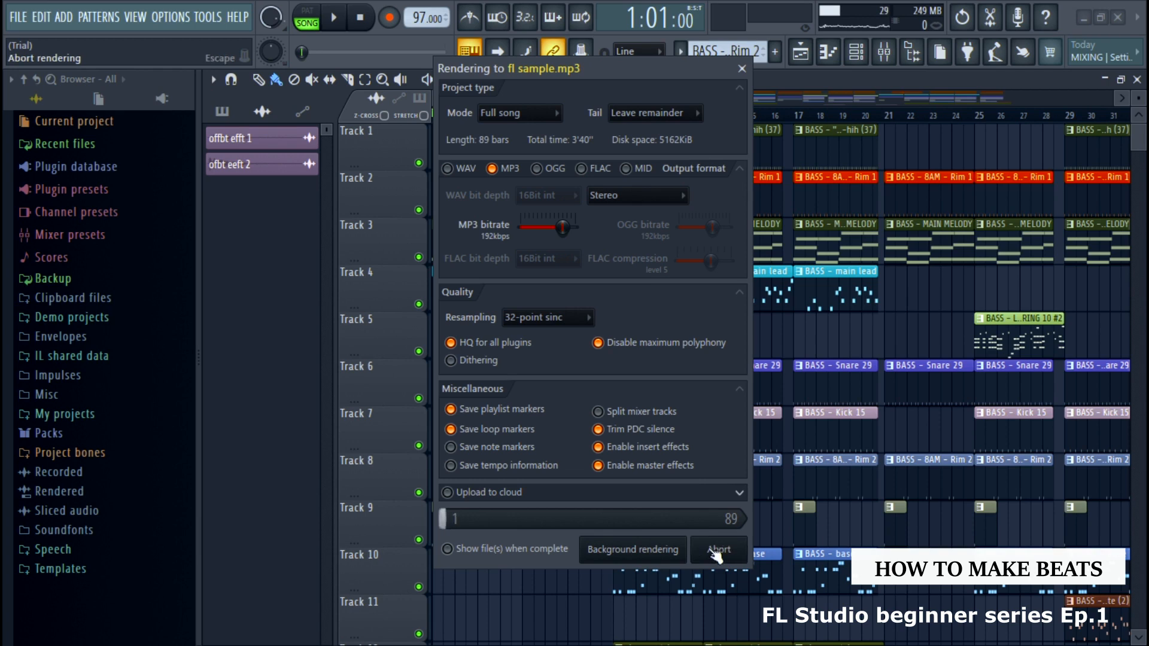